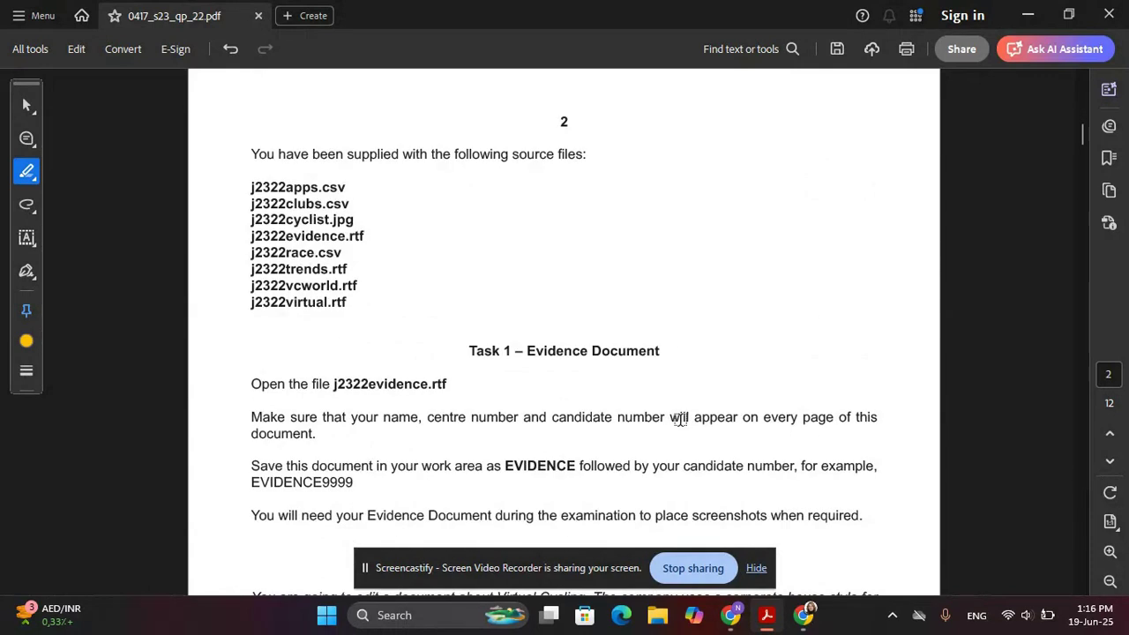
scroll(657, 403, down, 1)
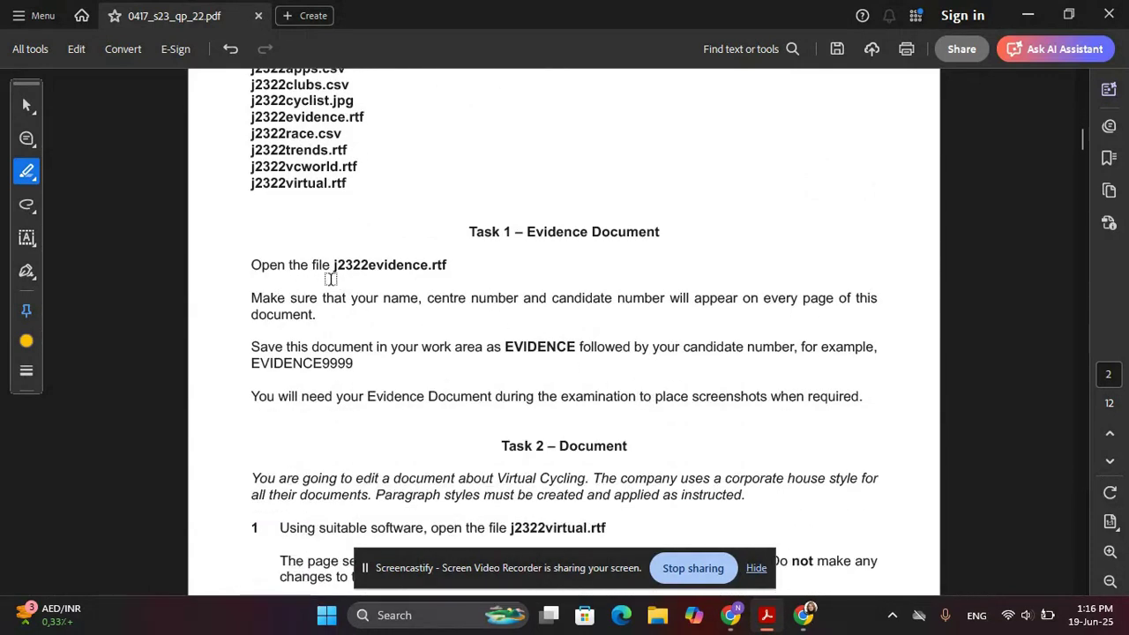
Highlight the Task 1 instructions to open j2322evidence.rtf and add name and candidate number
drag(245, 265, 450, 266)
drag(250, 298, 316, 316)
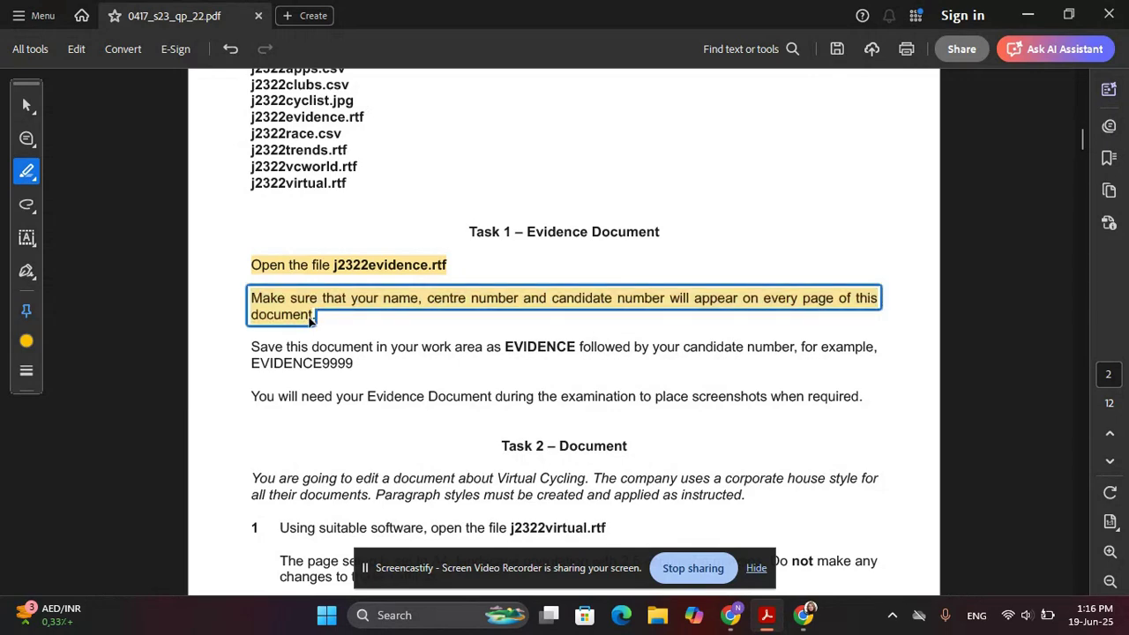
click(1043, 26)
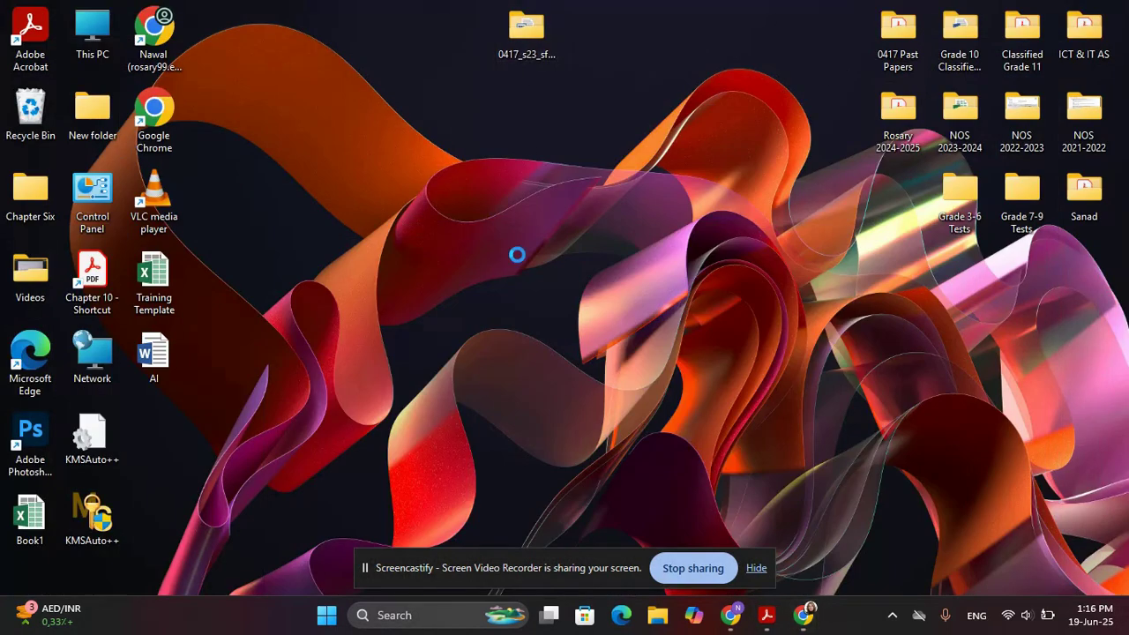
Open j2322evidence and type the candidate's name, centre number and candidate number into its header
double_click(527, 27)
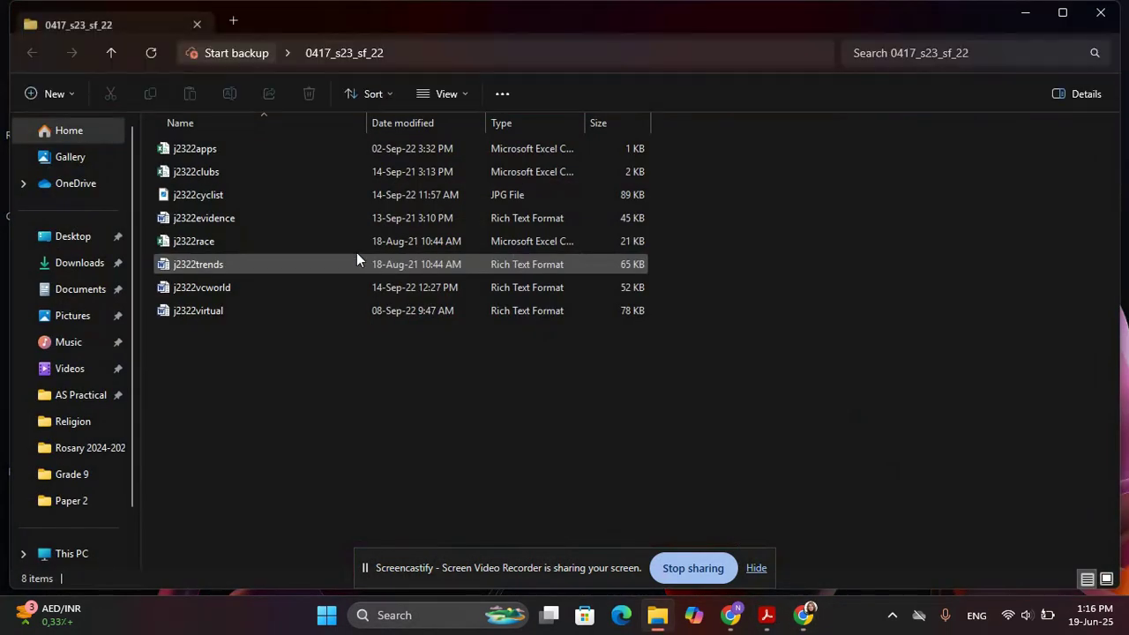
double_click(228, 221)
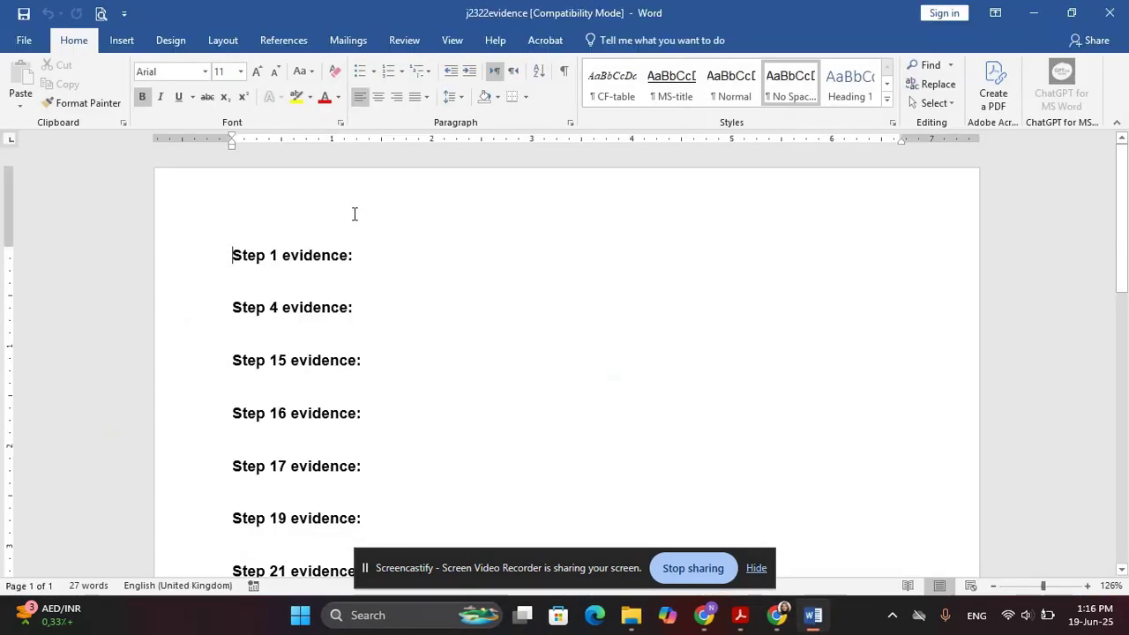
double_click(350, 202)
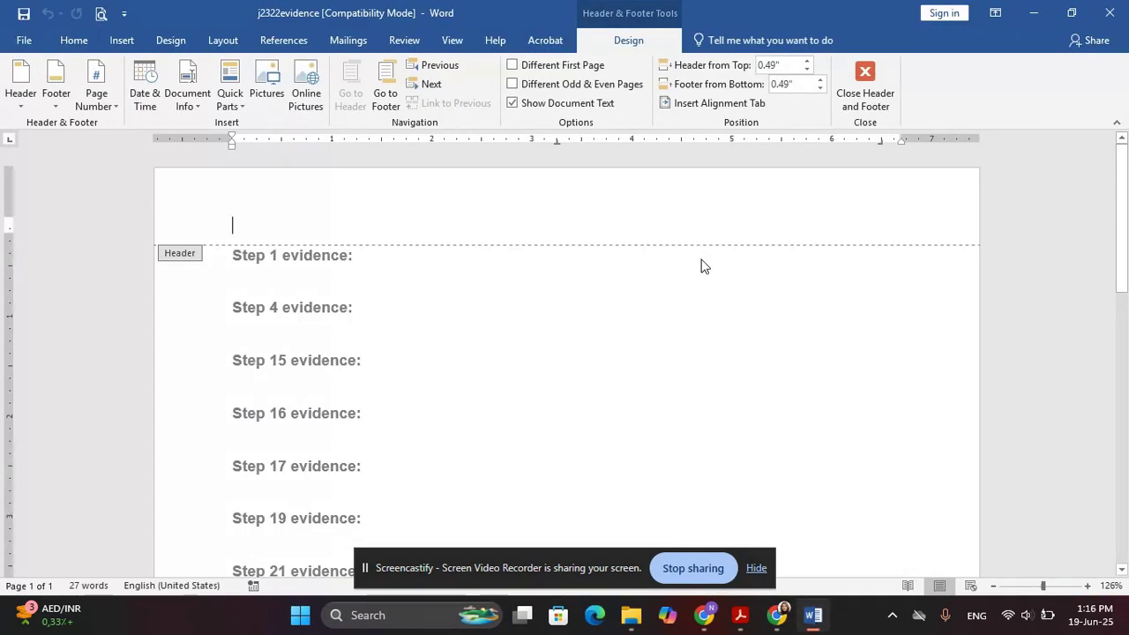
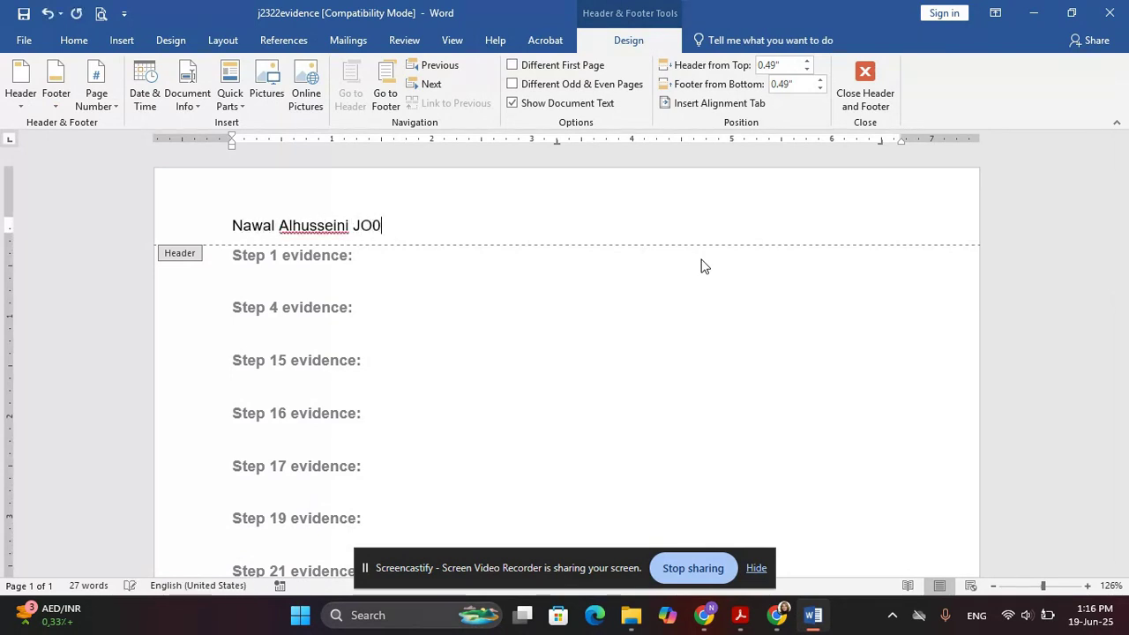
text(17)
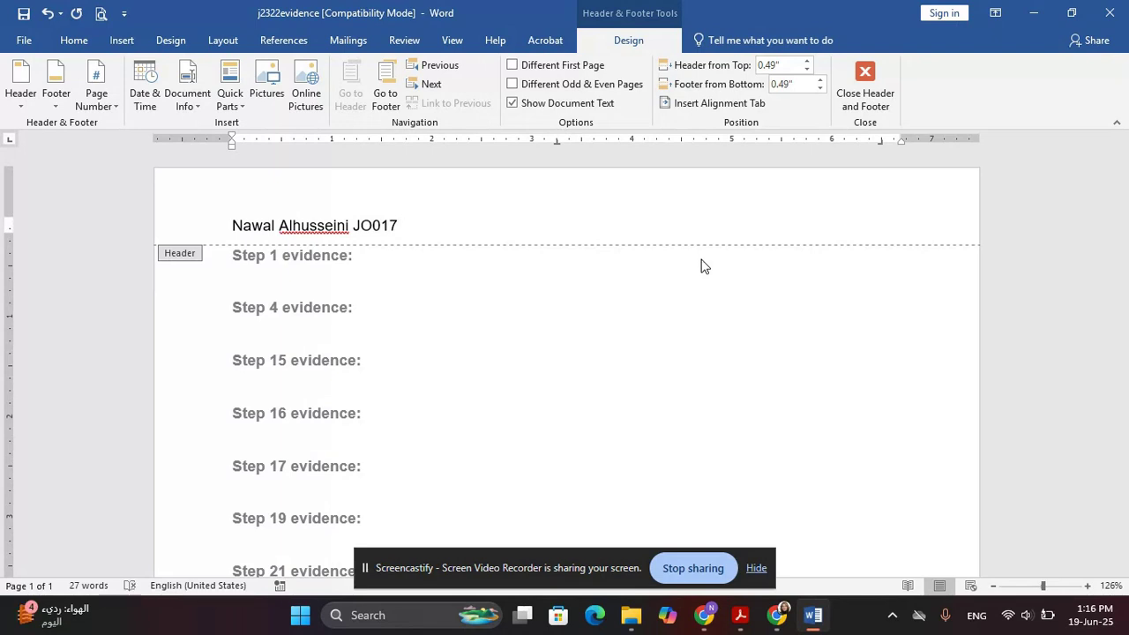
text( 0000)
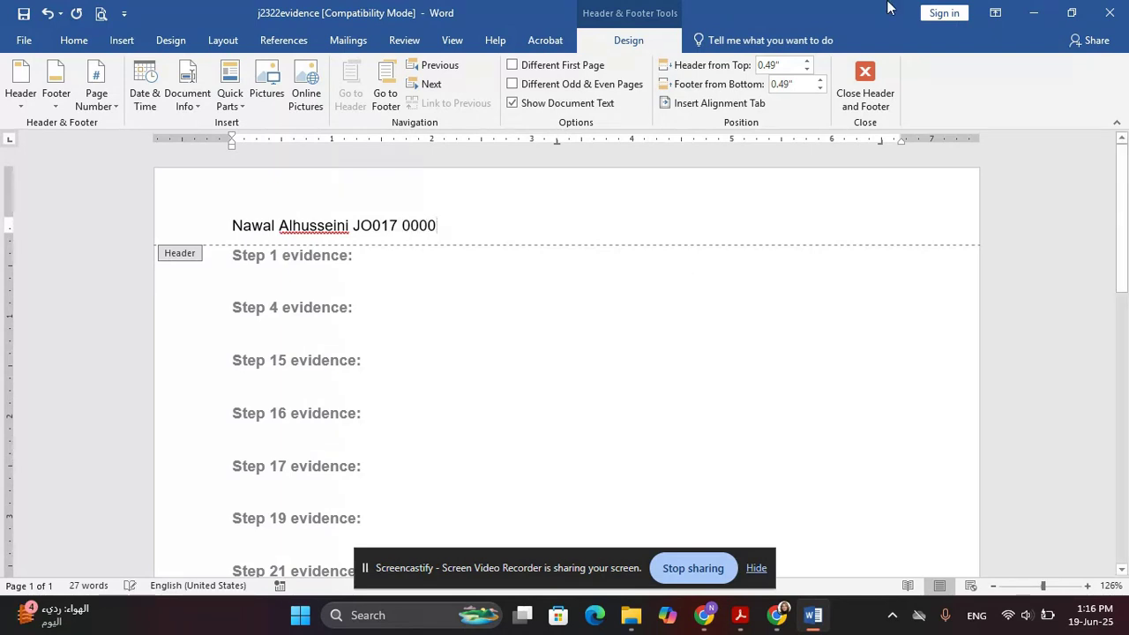
click(866, 90)
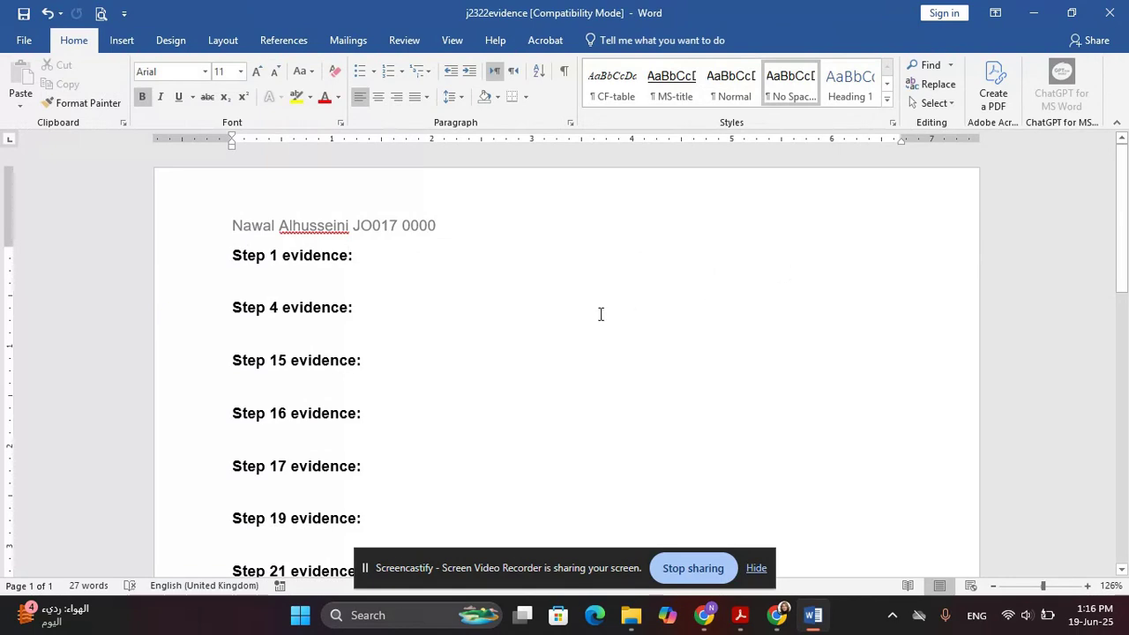
Highlight the instruction to save the document as EVIDENCE plus the candidate number
click(739, 615)
scroll(410, 388, down, 2)
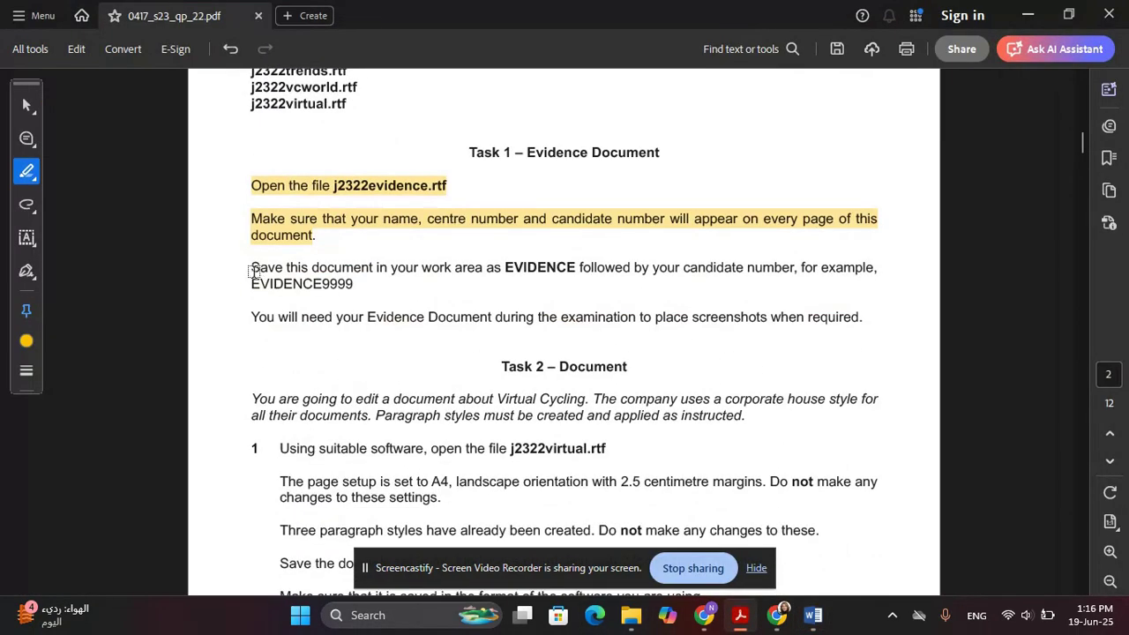
mouse_move(247, 267)
mouse_down()
mouse_move(343, 272)
mouse_move(355, 284)
mouse_up()
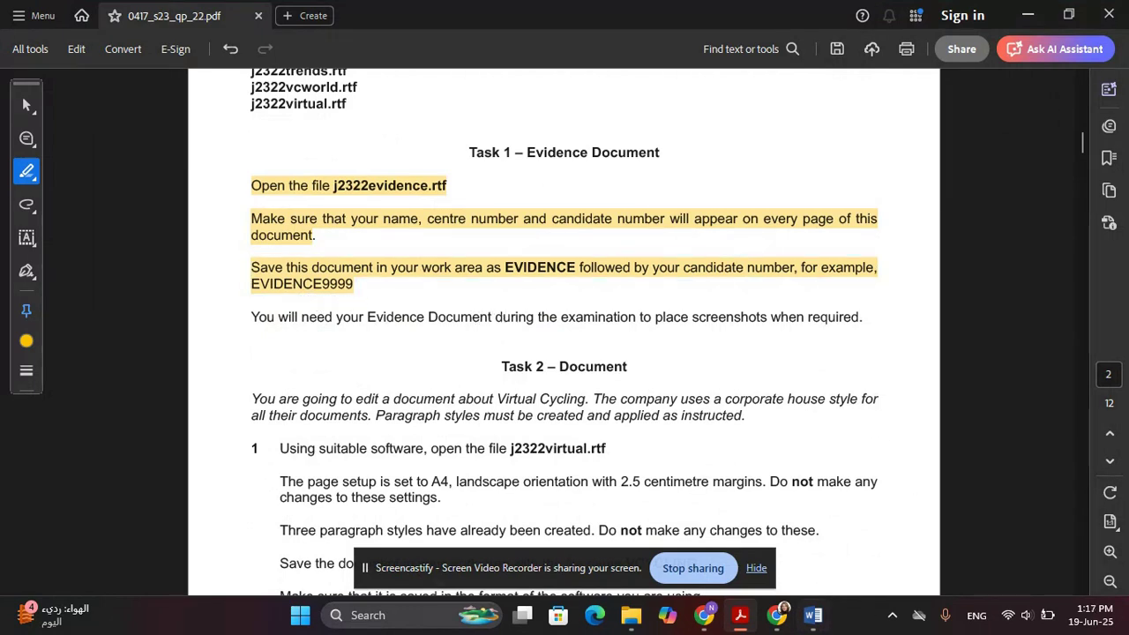
Save the evidence file as EVIDENCE0000, keeping Rich Text Format, in the 0417_s23_sf_22 folder
click(813, 623)
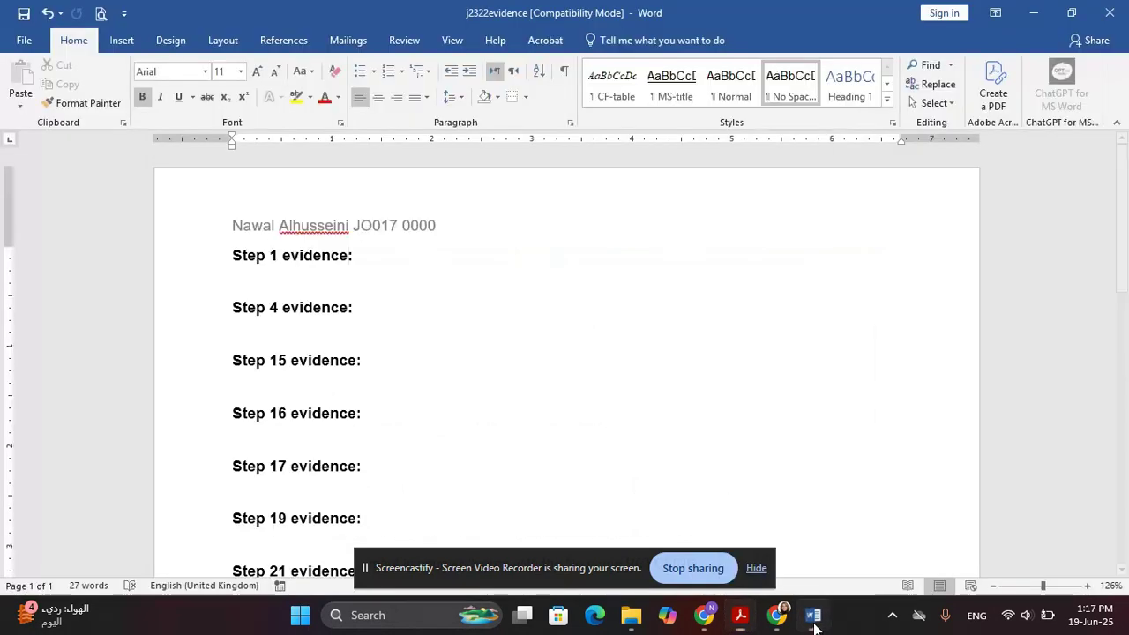
click(24, 40)
click(521, 158)
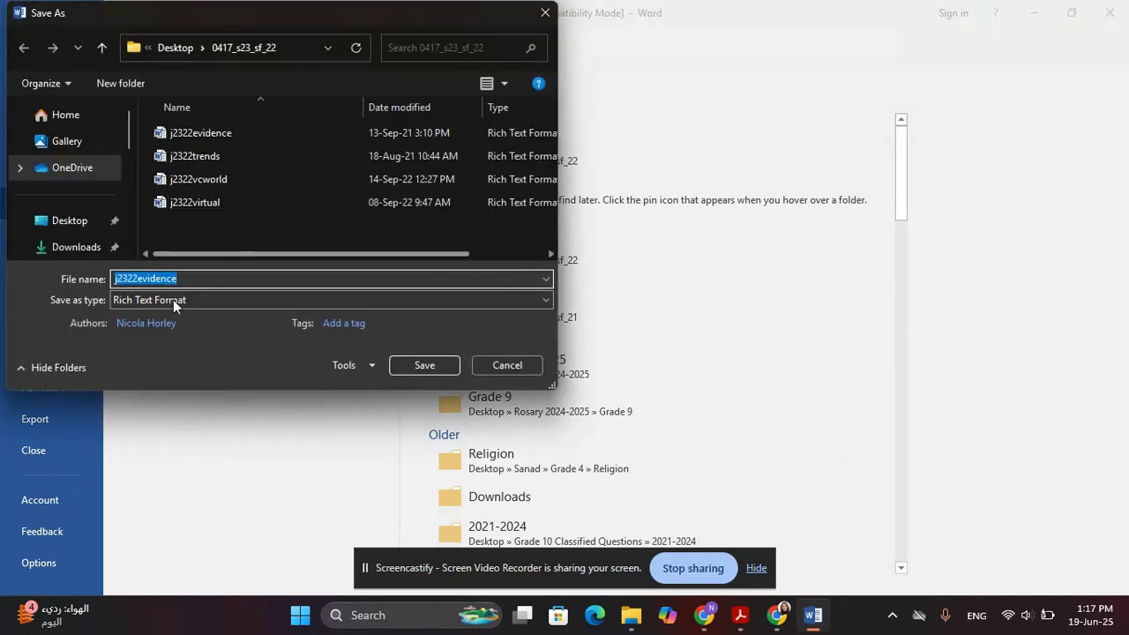
click(170, 302)
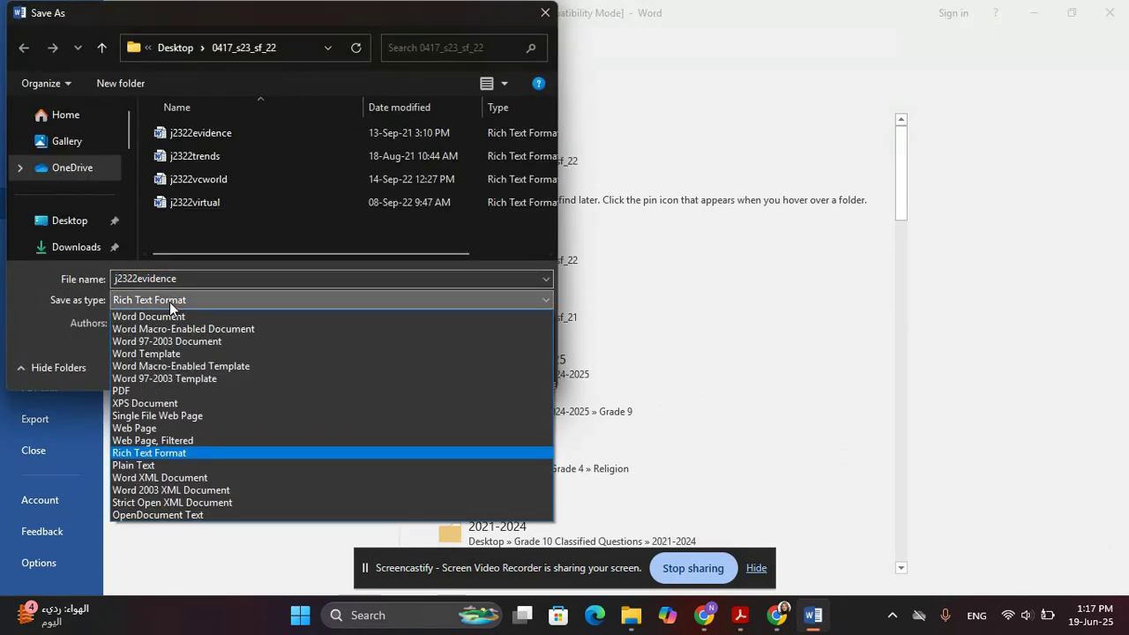
click(171, 302)
click(540, 273)
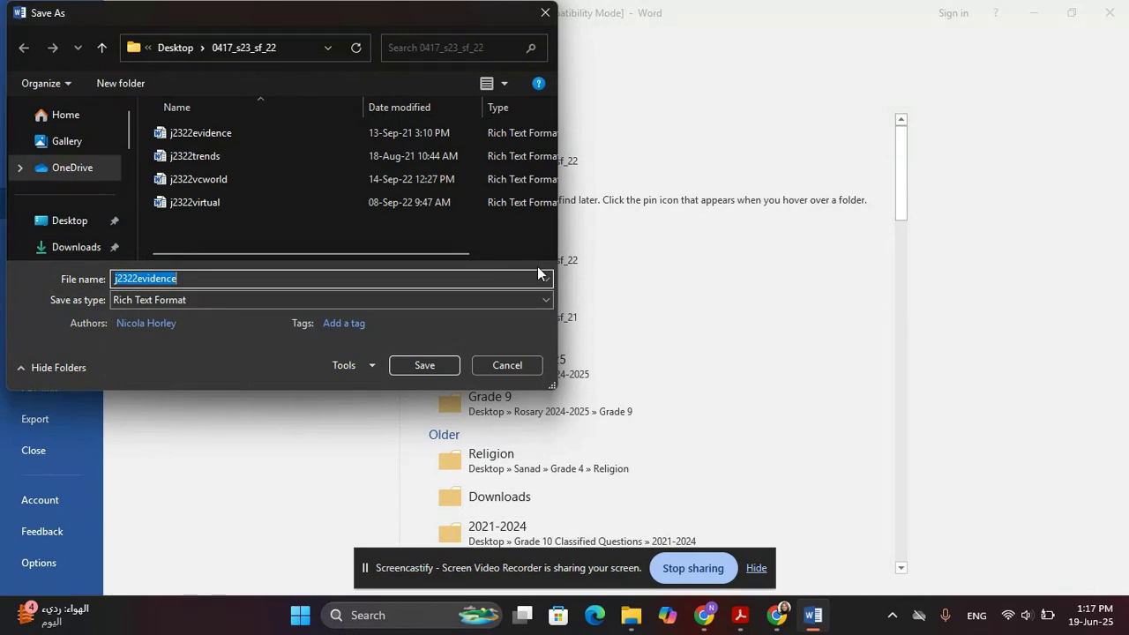
text(EVIDENCE0000)
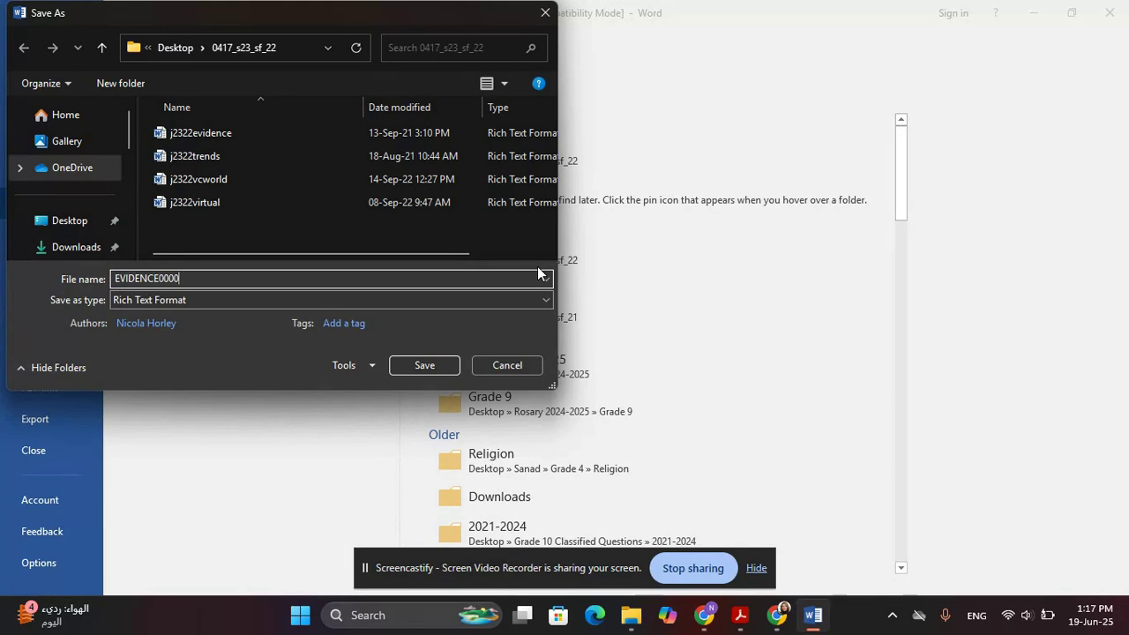
key(Return)
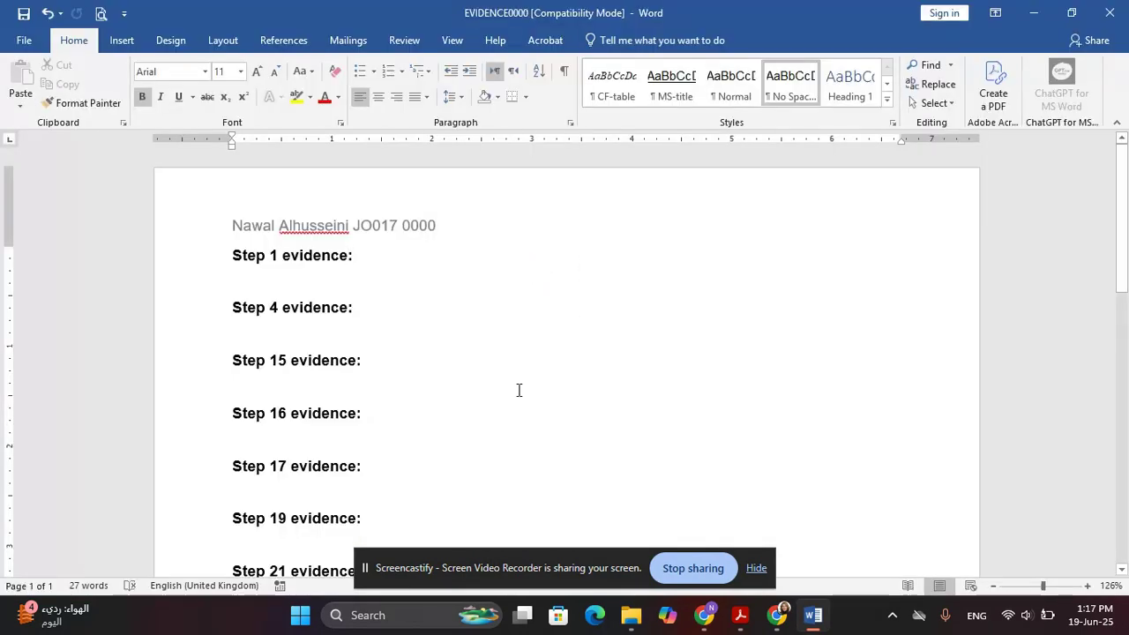
Highlight the Task 2 instruction to open j2322virtual.rtf in the exam paper
key(alt+Tab)
scroll(512, 388, down, 3)
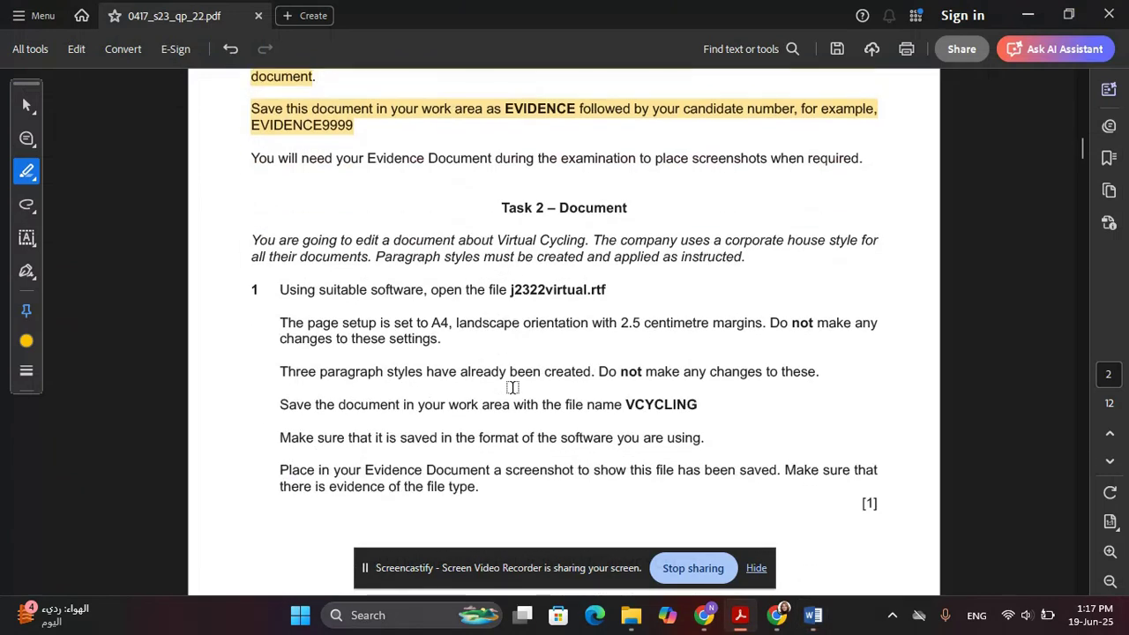
scroll(476, 263, down, 1)
drag(503, 167, 626, 168)
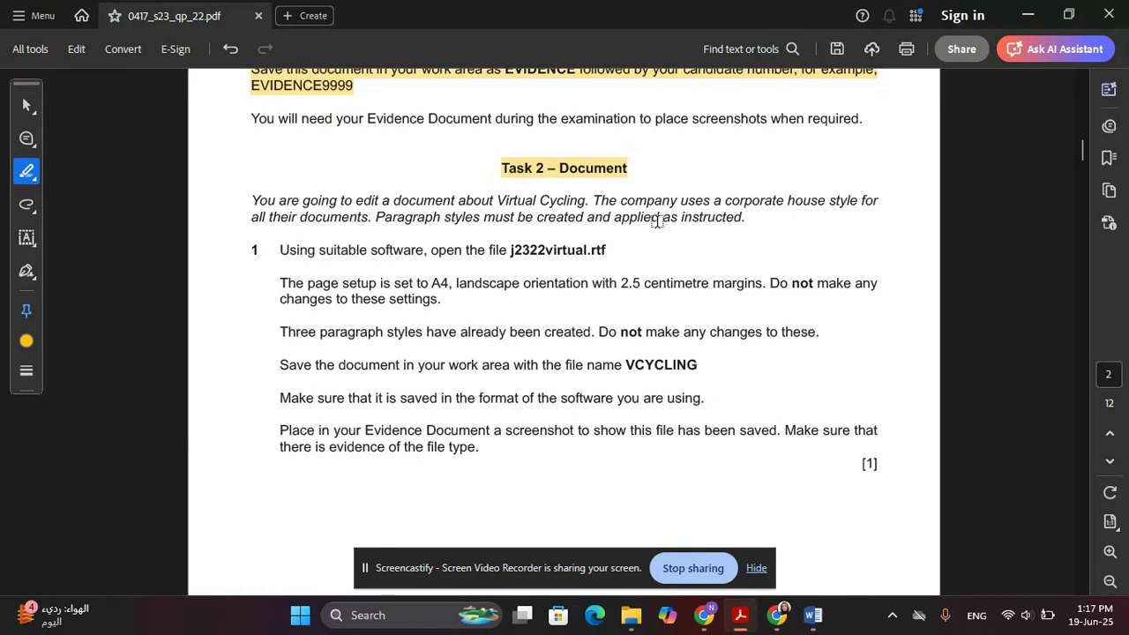
scroll(653, 228, down, 1)
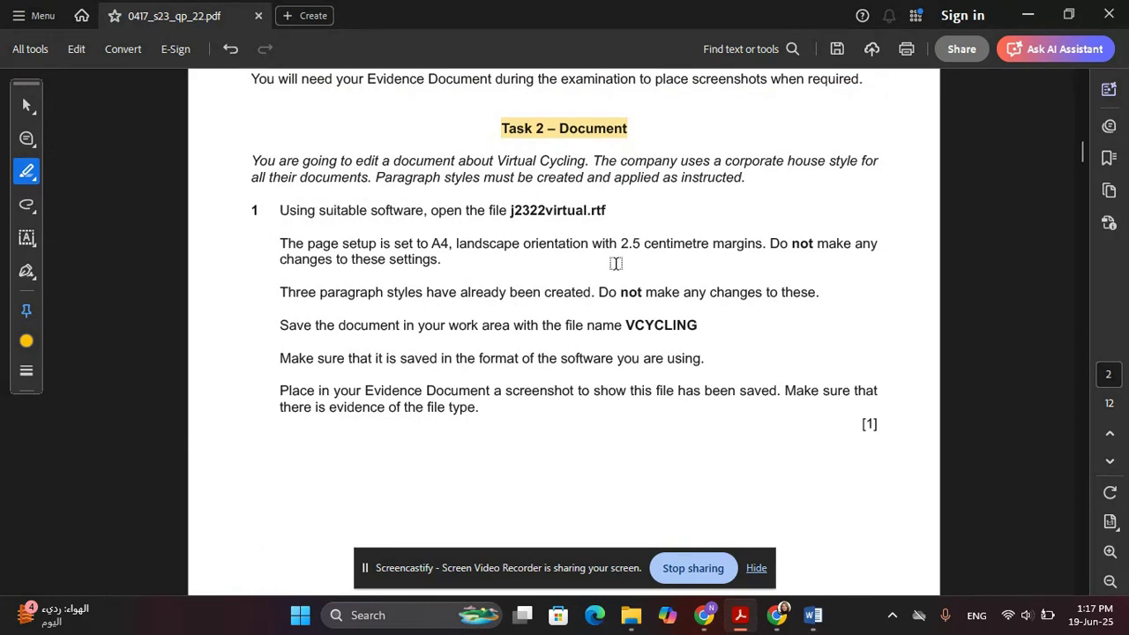
drag(279, 213, 605, 212)
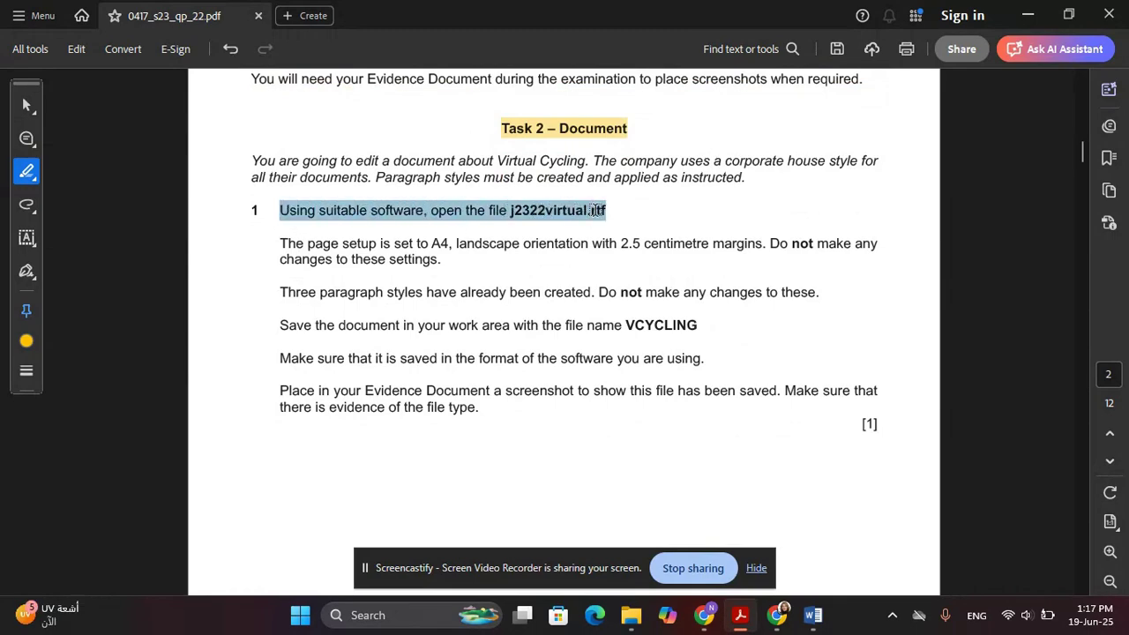
Open j2322virtual in Word and bring the exam paper back to the front
click(1027, 15)
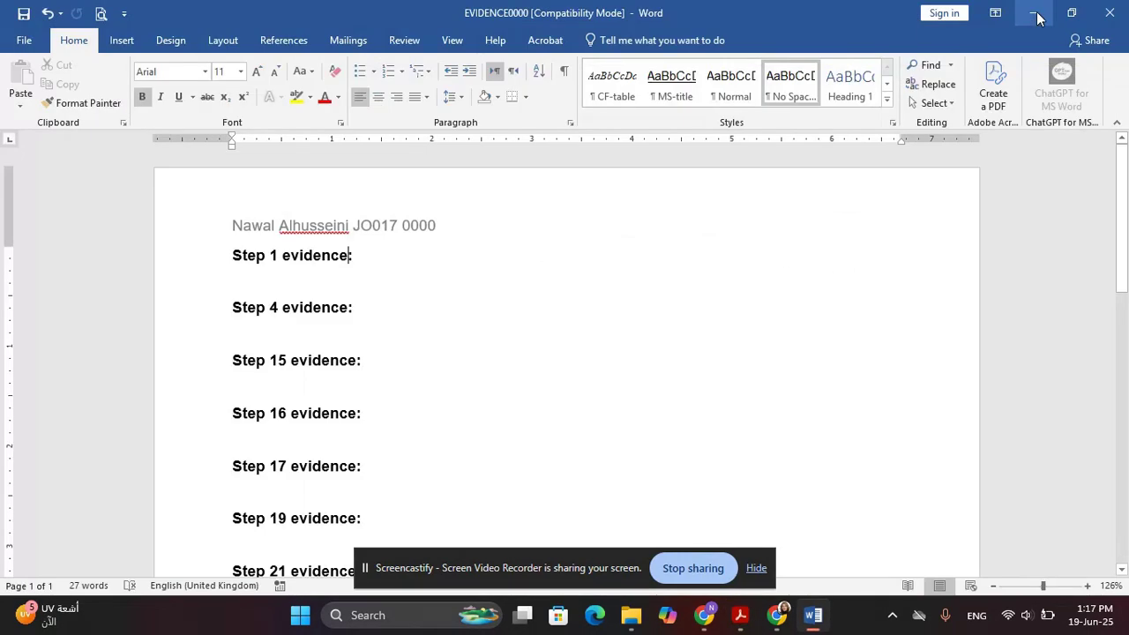
click(1029, 14)
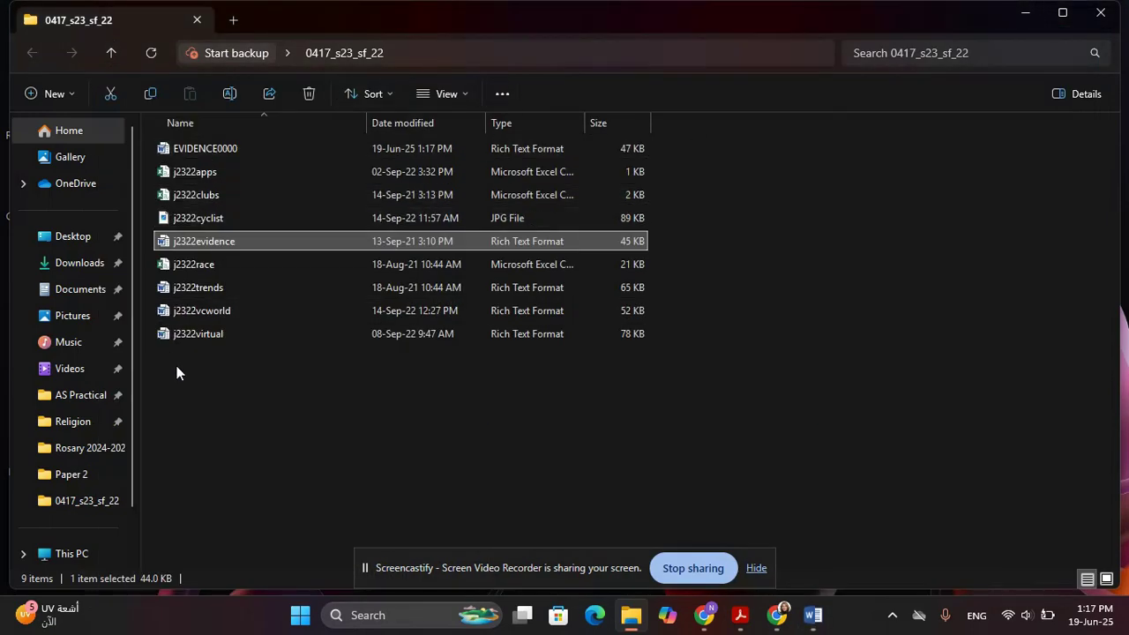
double_click(237, 333)
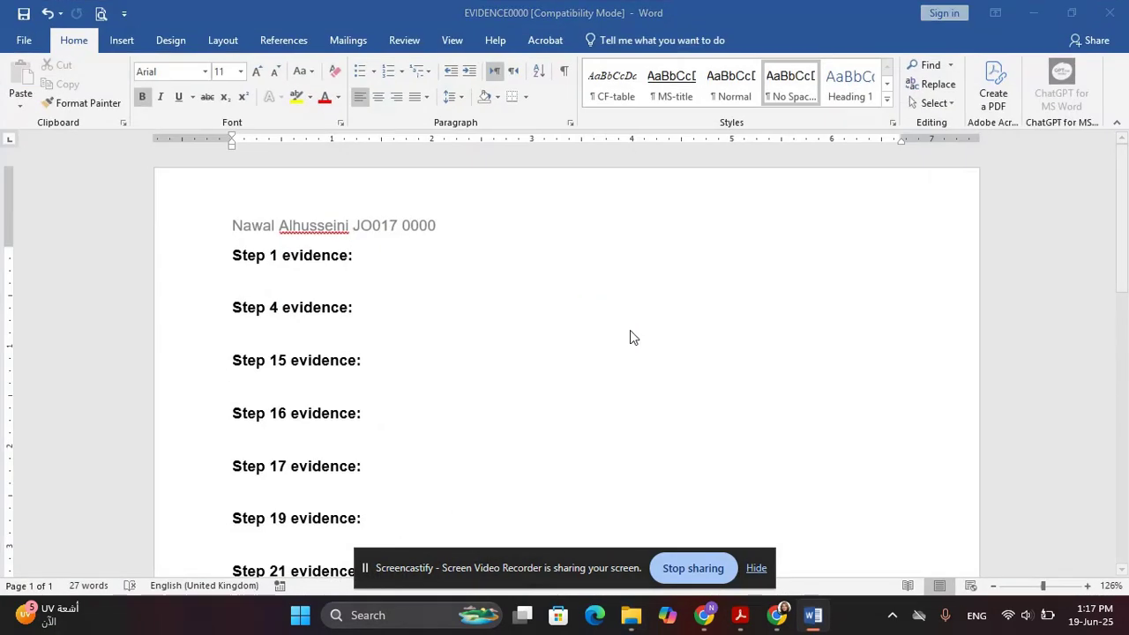
drag(743, 624, 779, 628)
click(776, 622)
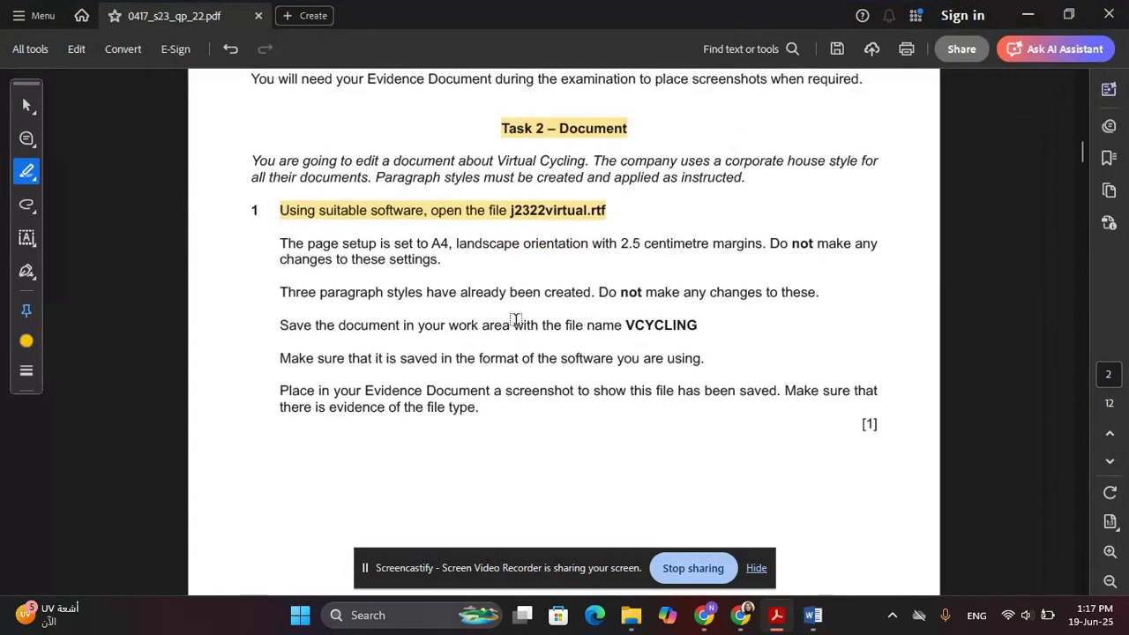
Highlight the page setup, three existing styles, save-as-VCYCLING and software-format instructions
scroll(417, 317, down, 1)
drag(277, 204, 407, 220)
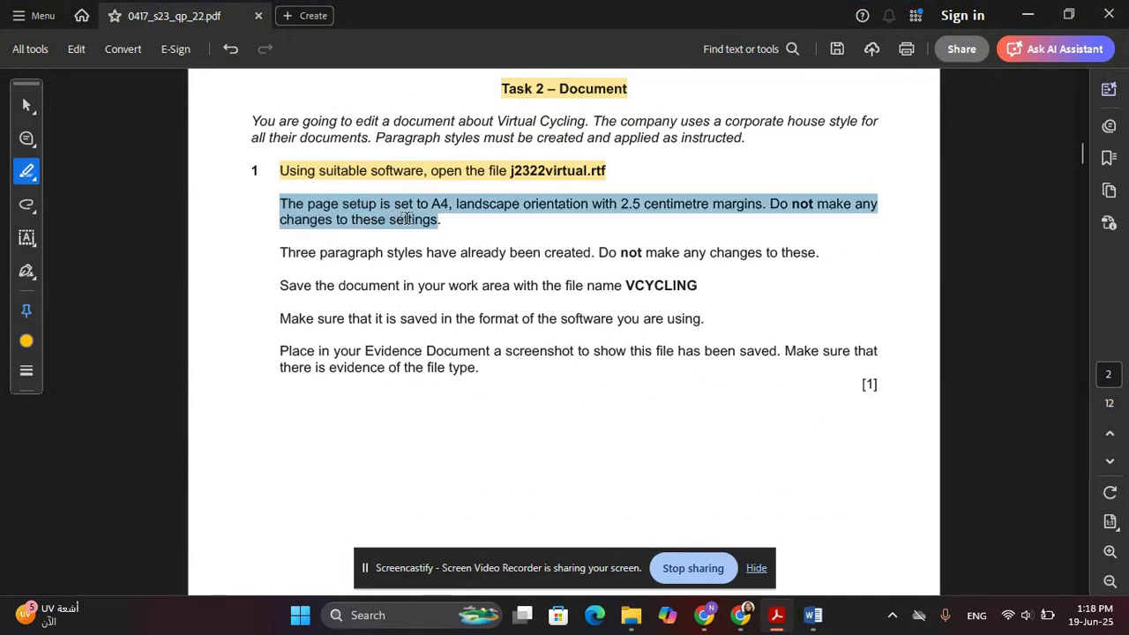
drag(406, 220, 419, 223)
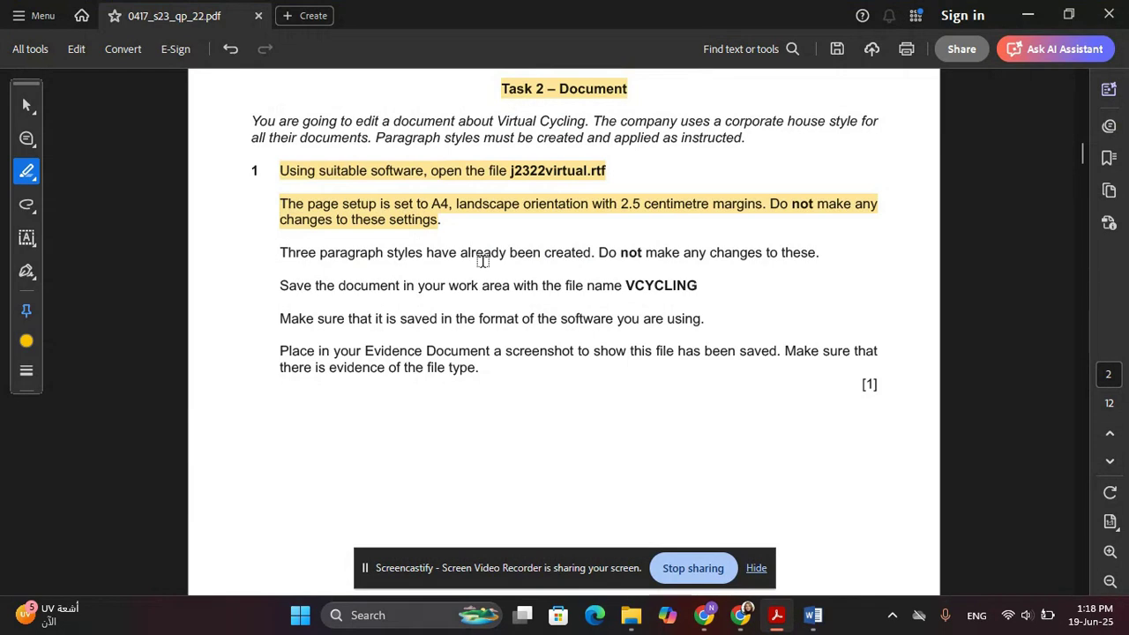
drag(280, 252, 816, 247)
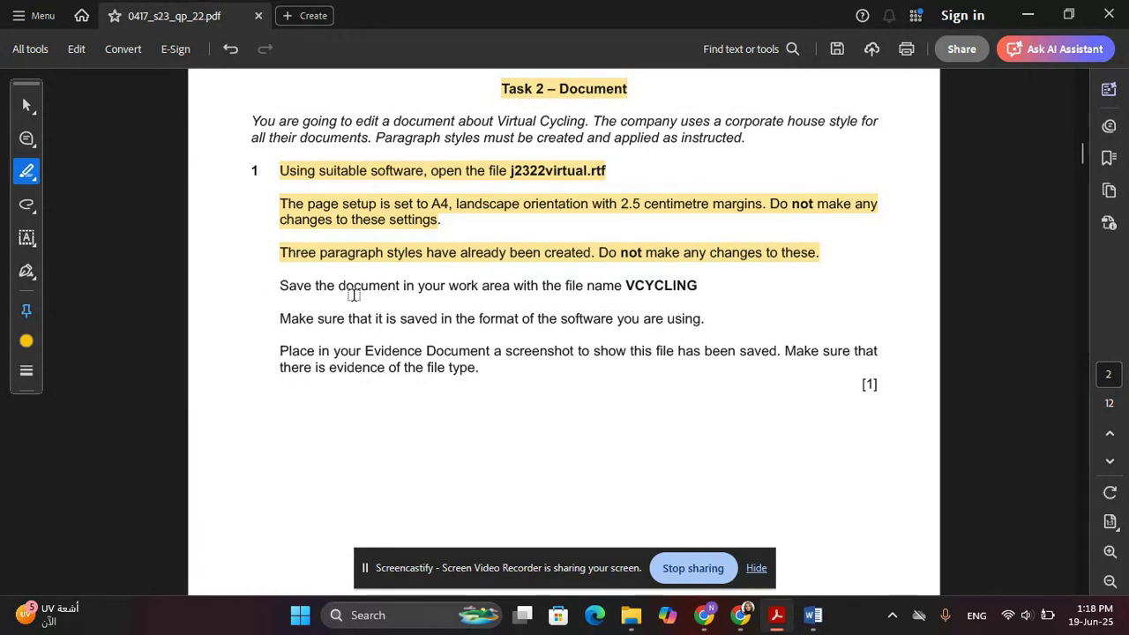
drag(281, 286, 705, 300)
click(615, 286)
click(202, 311)
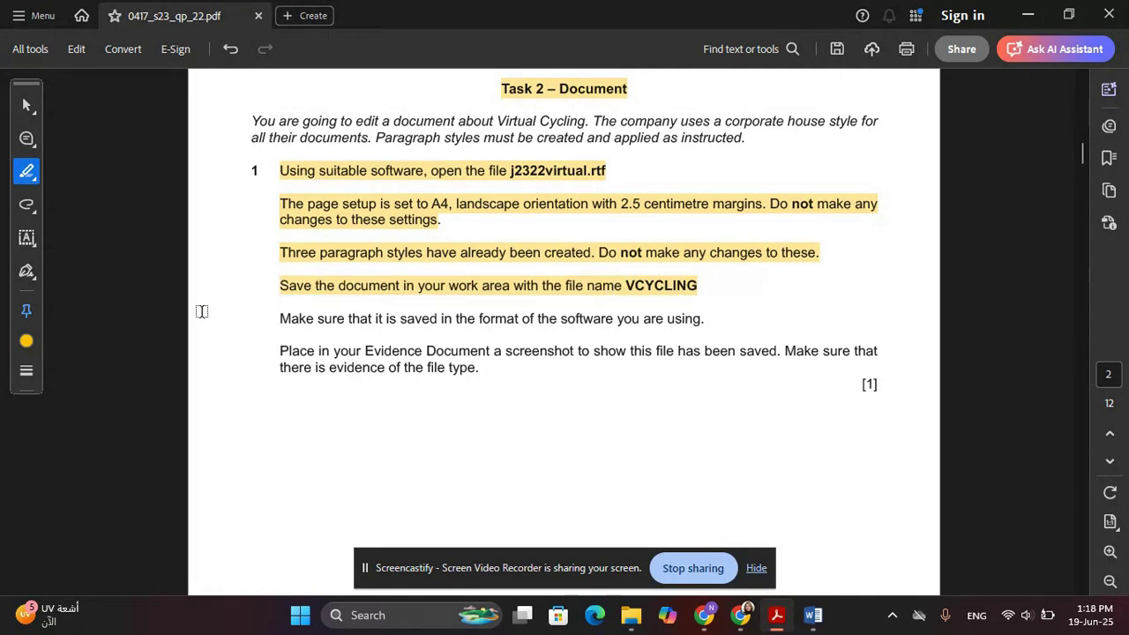
drag(275, 320, 703, 324)
click(661, 433)
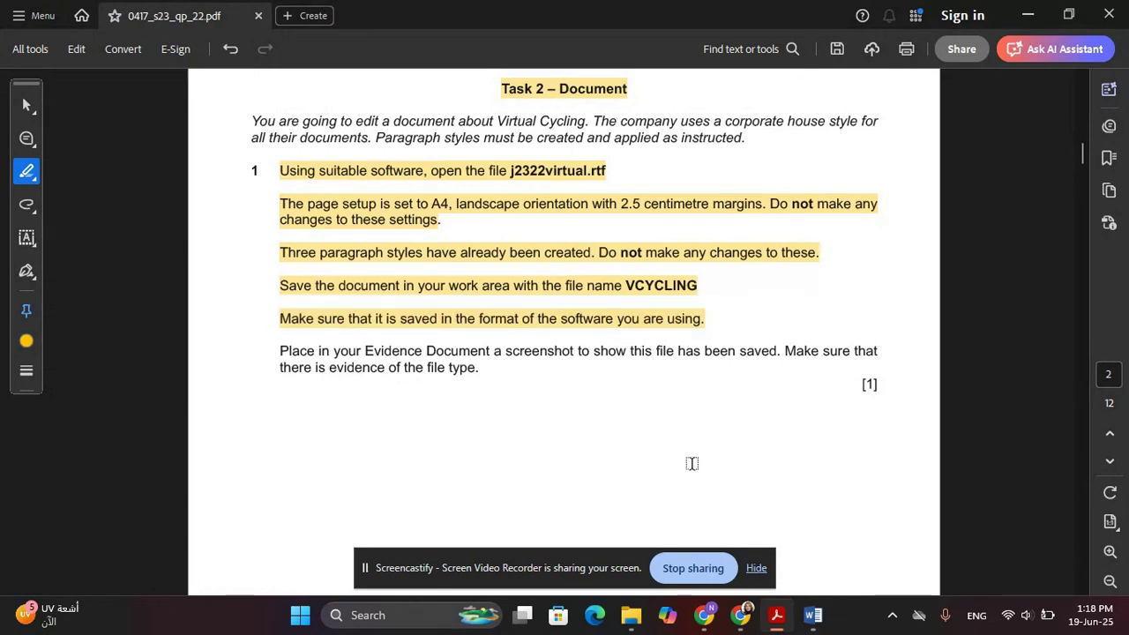
Save j2322virtual as VCYCLING, a Word Document, in the 0417_s23_sf_22 folder
mouse_move(812, 623)
click(901, 529)
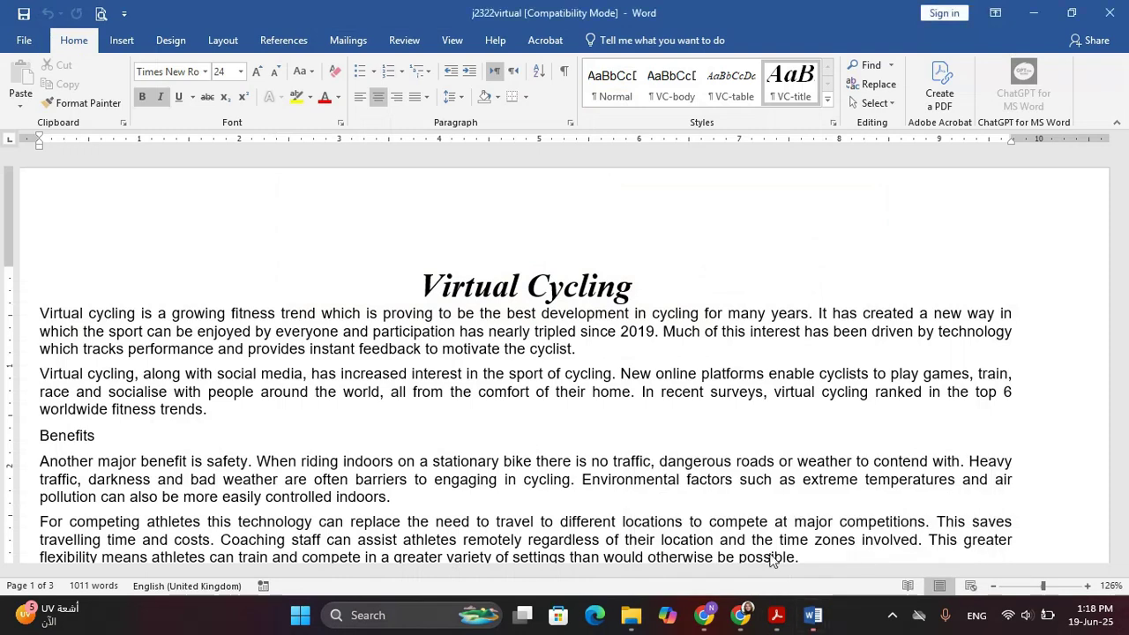
click(24, 39)
click(59, 202)
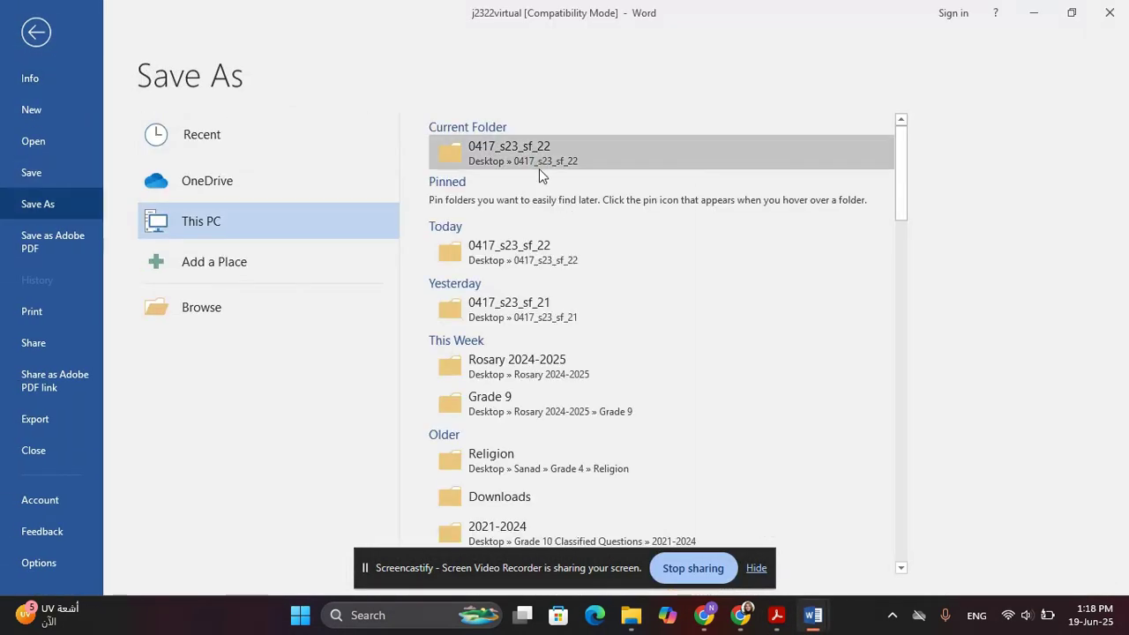
click(464, 159)
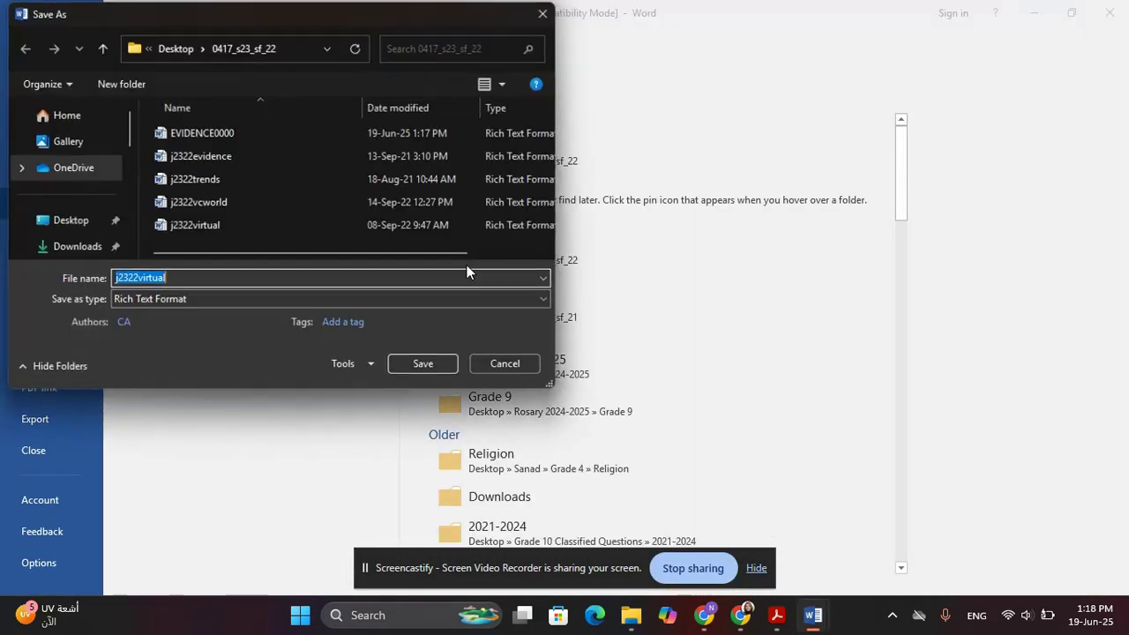
click(197, 300)
click(187, 317)
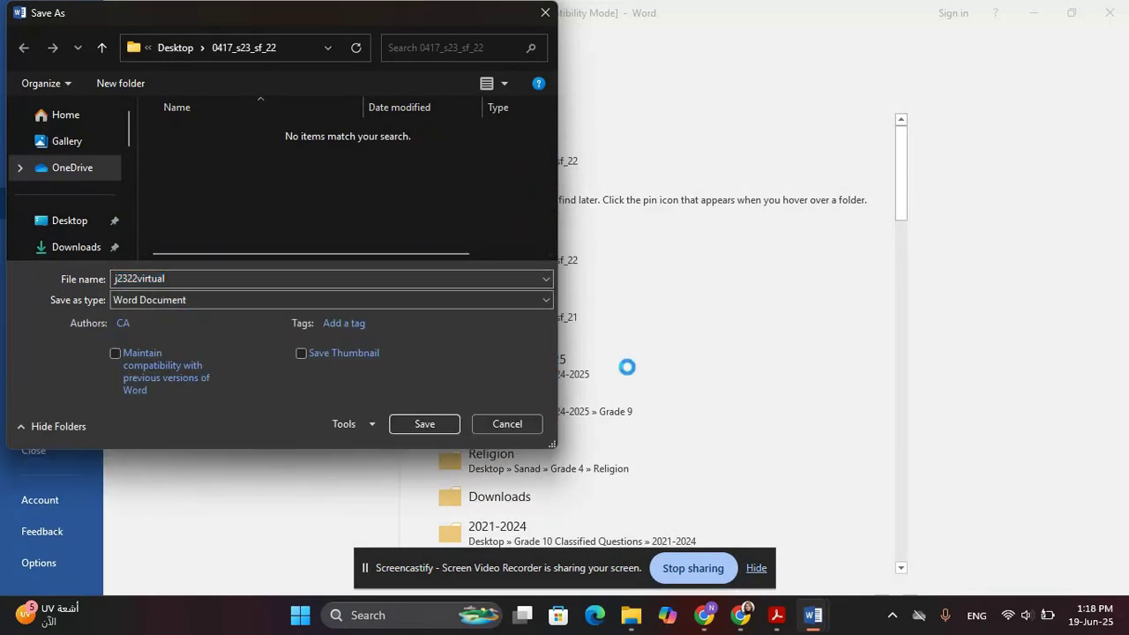
double_click(278, 278)
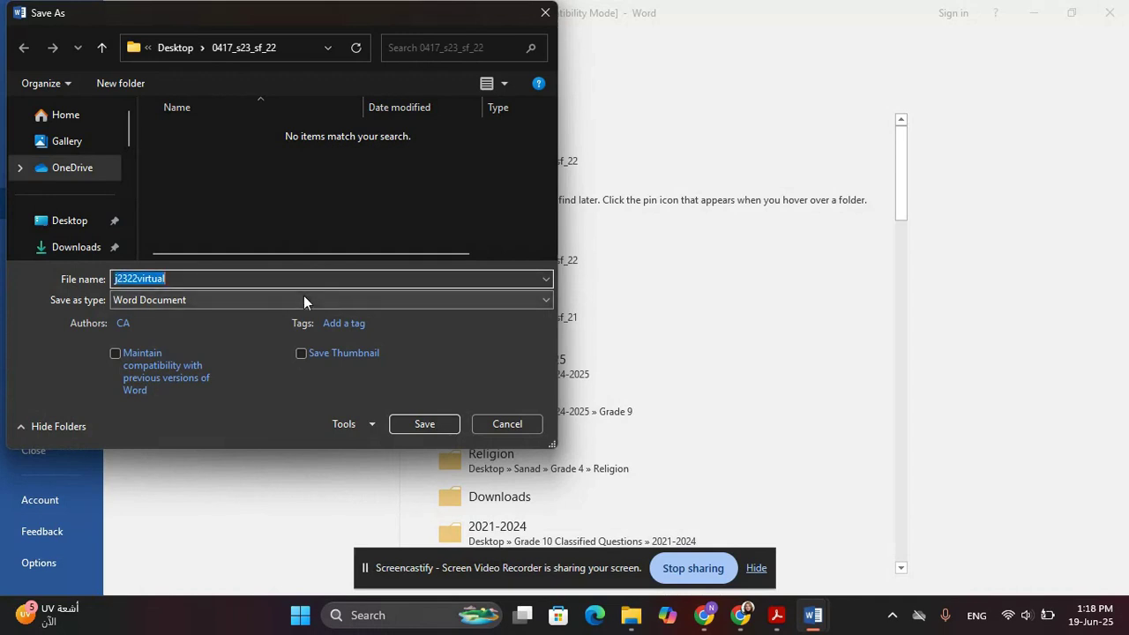
text(VCYCLING)
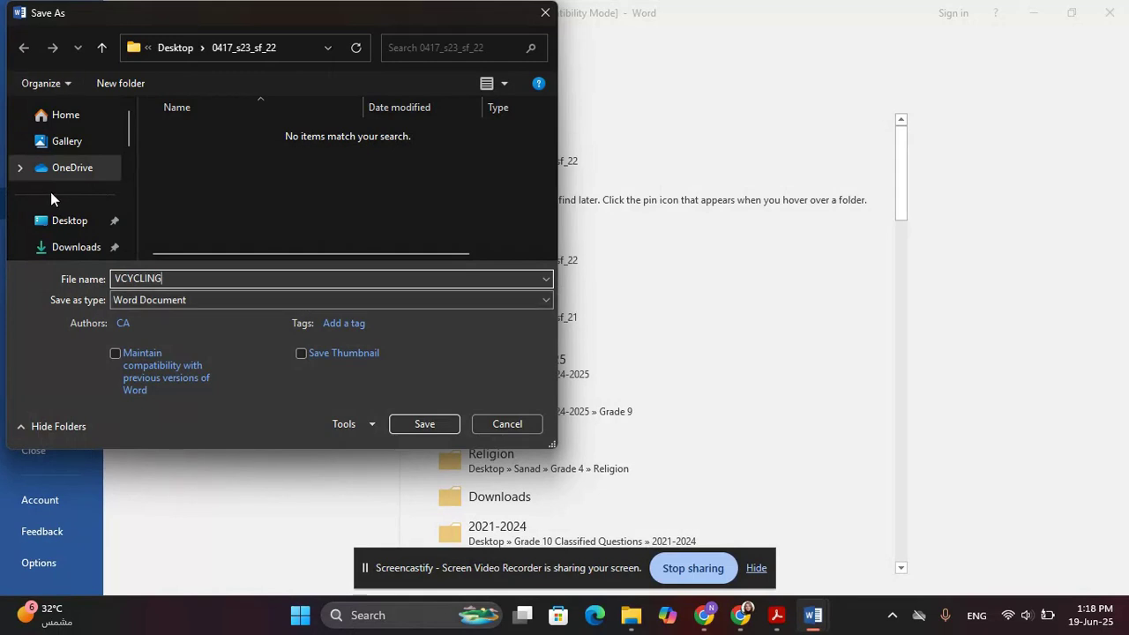
key(alt+Tab)
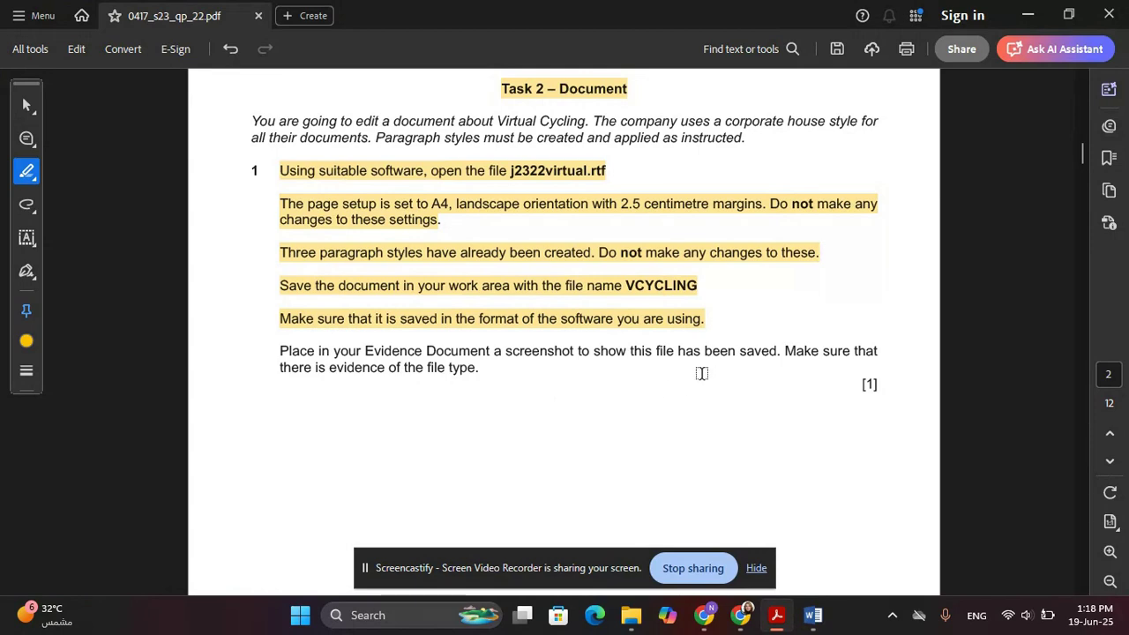
key(alt+Tab)
key(Return)
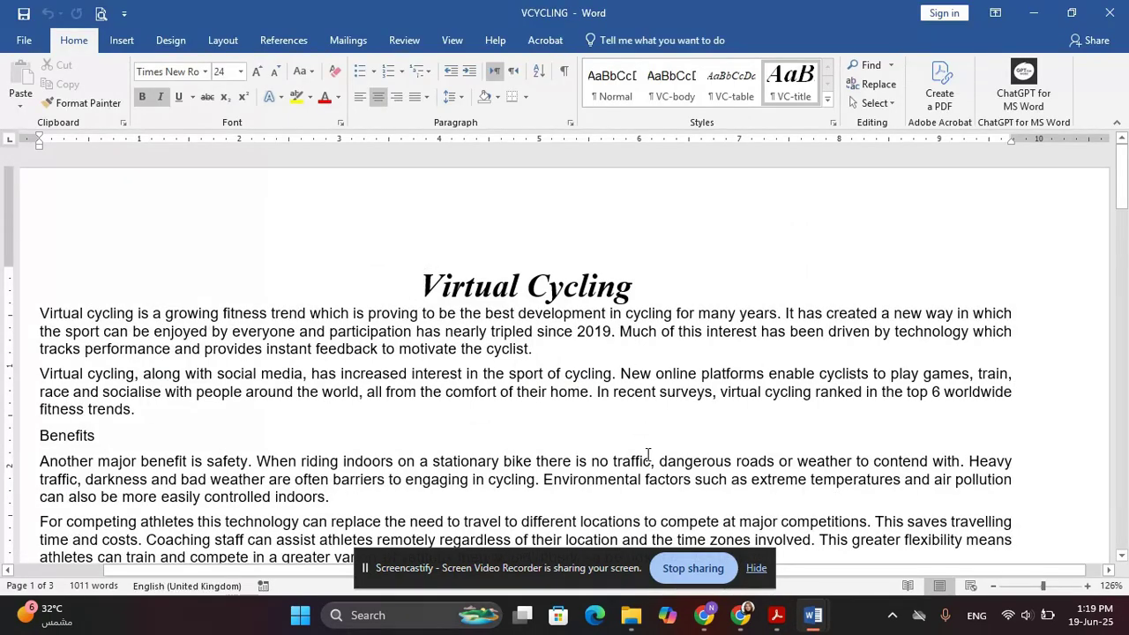
Check the saved VCYCLING file in the working folder, cancelling a second Save As
click(626, 617)
click(624, 617)
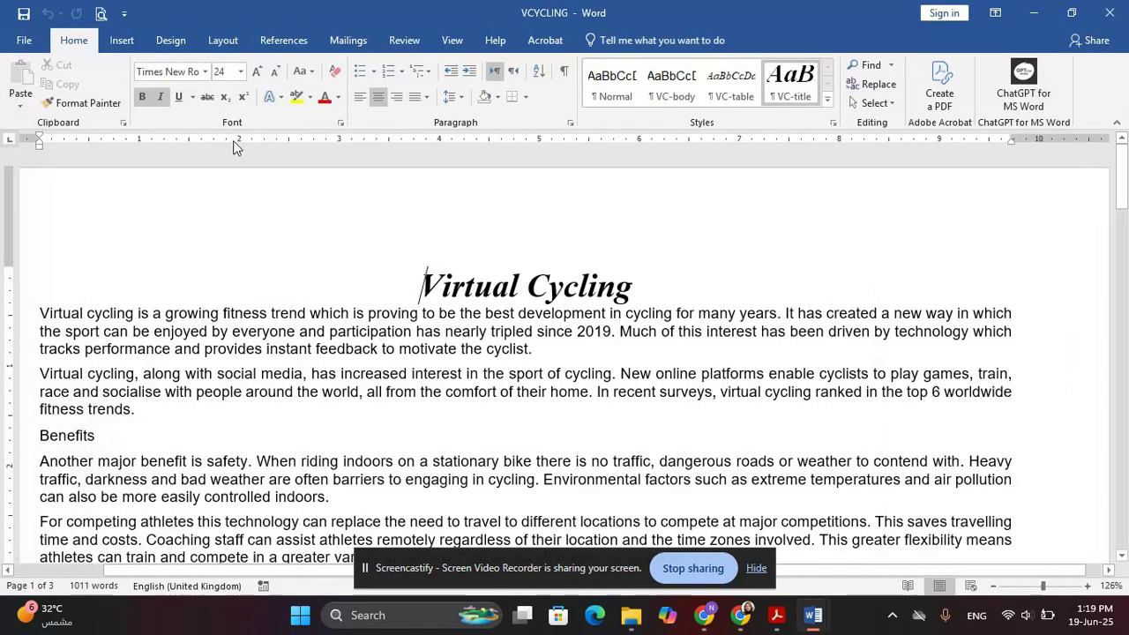
click(25, 41)
click(40, 204)
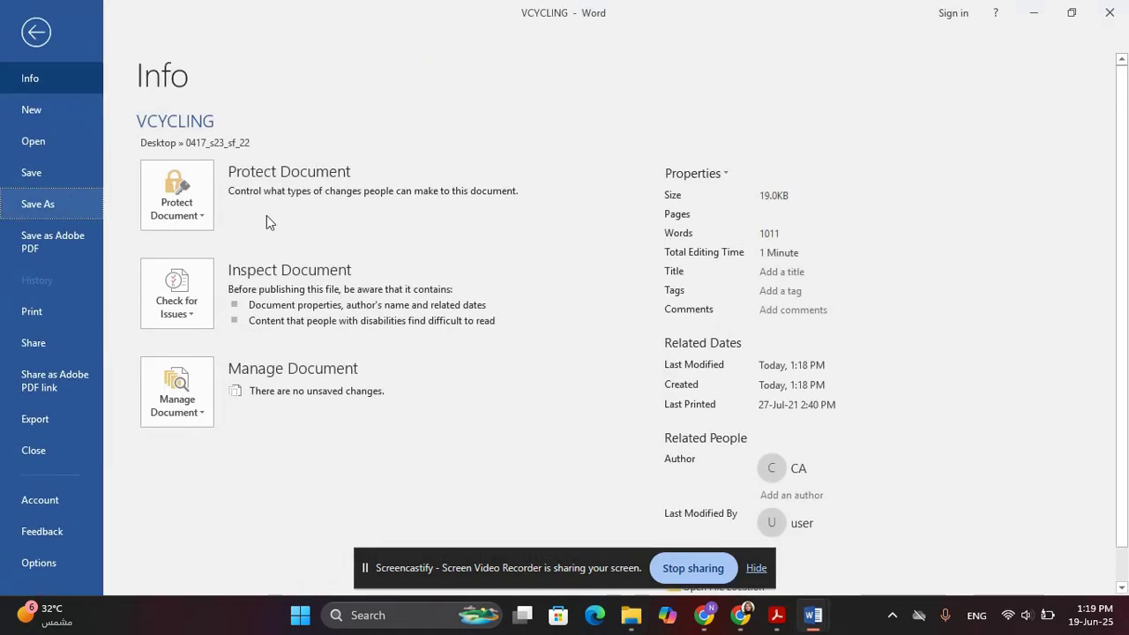
click(527, 164)
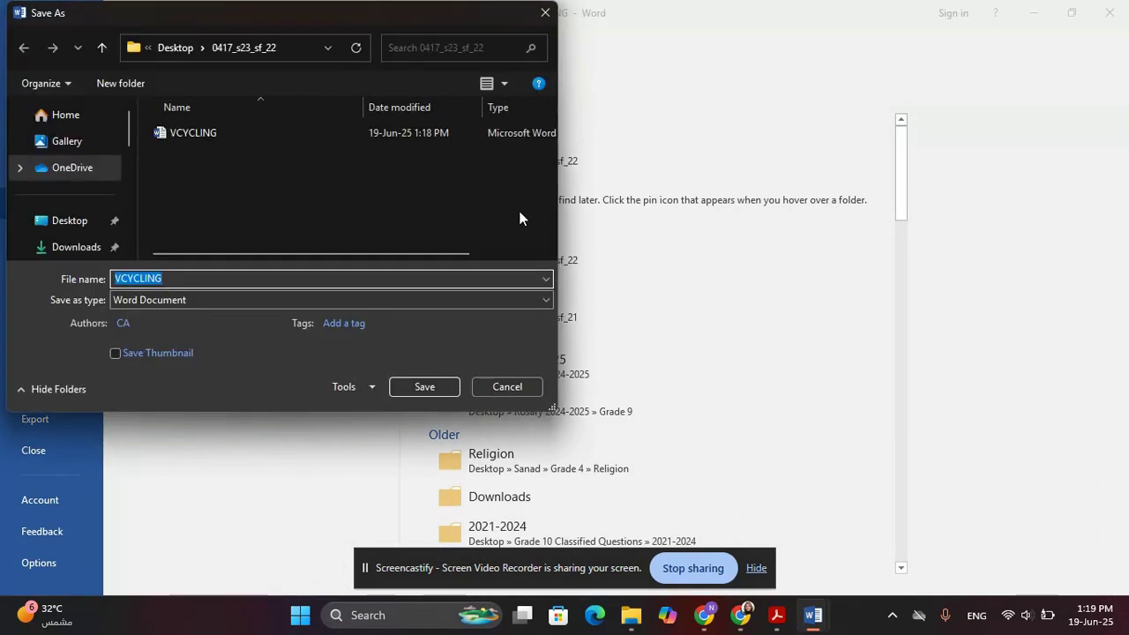
click(527, 386)
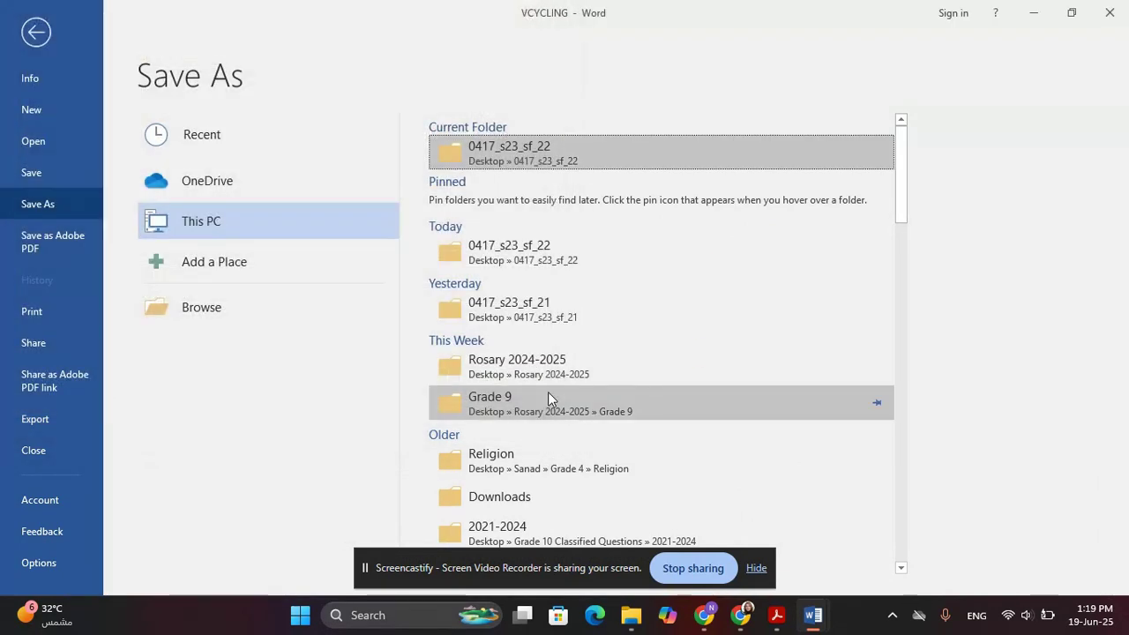
click(630, 615)
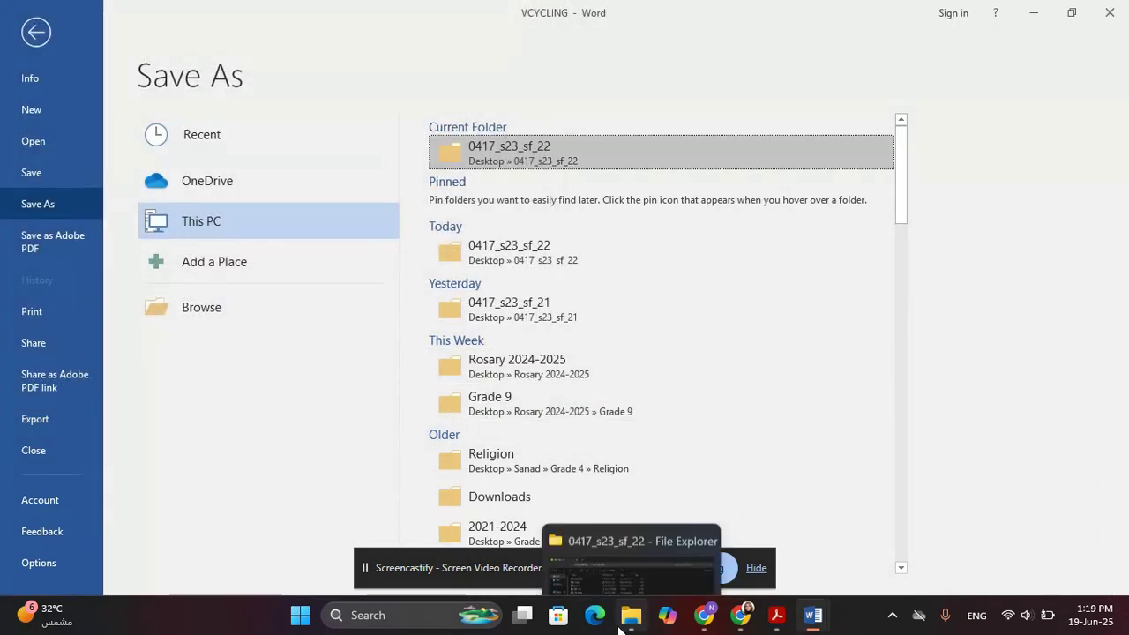
Take a trial screenshot of the folder window, then cancel a second capture
click(248, 422)
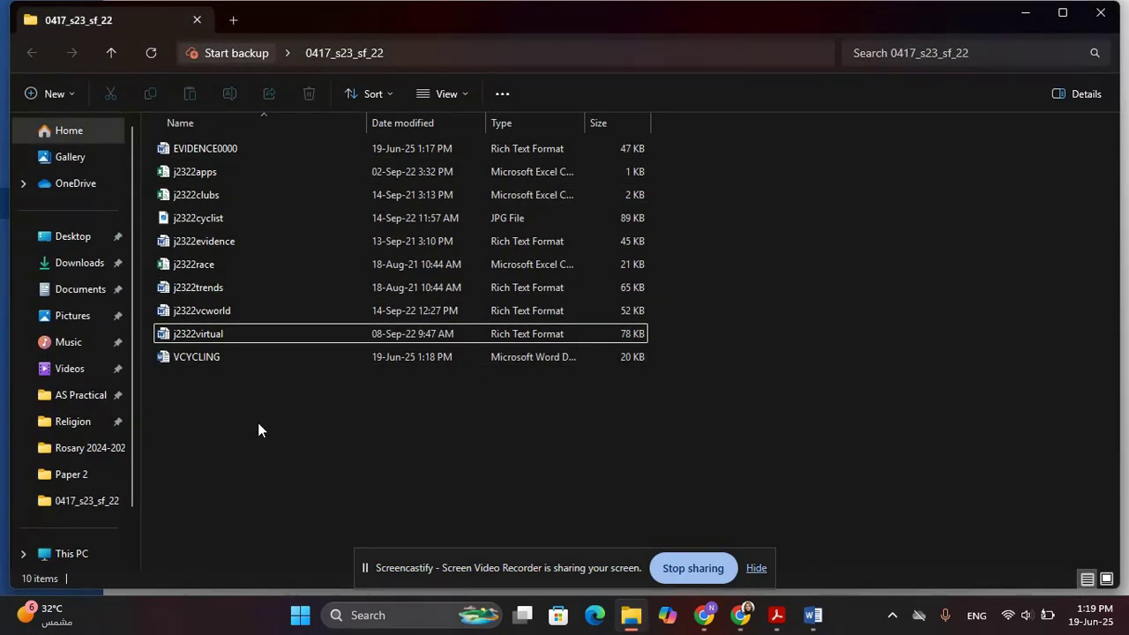
key(super+shift+s)
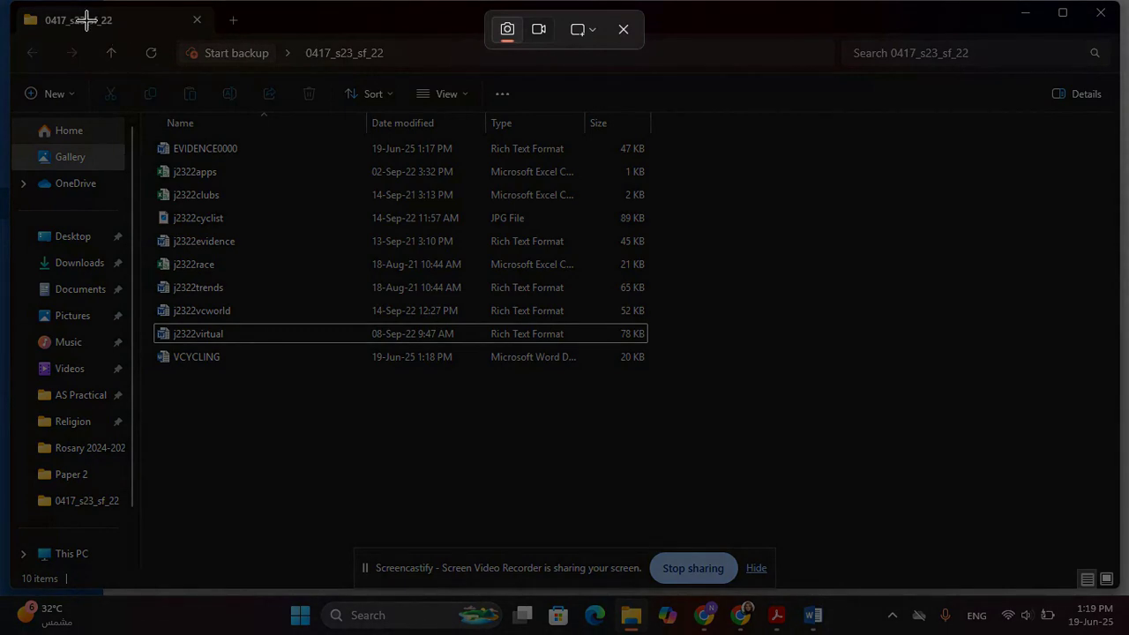
drag(121, 30, 749, 400)
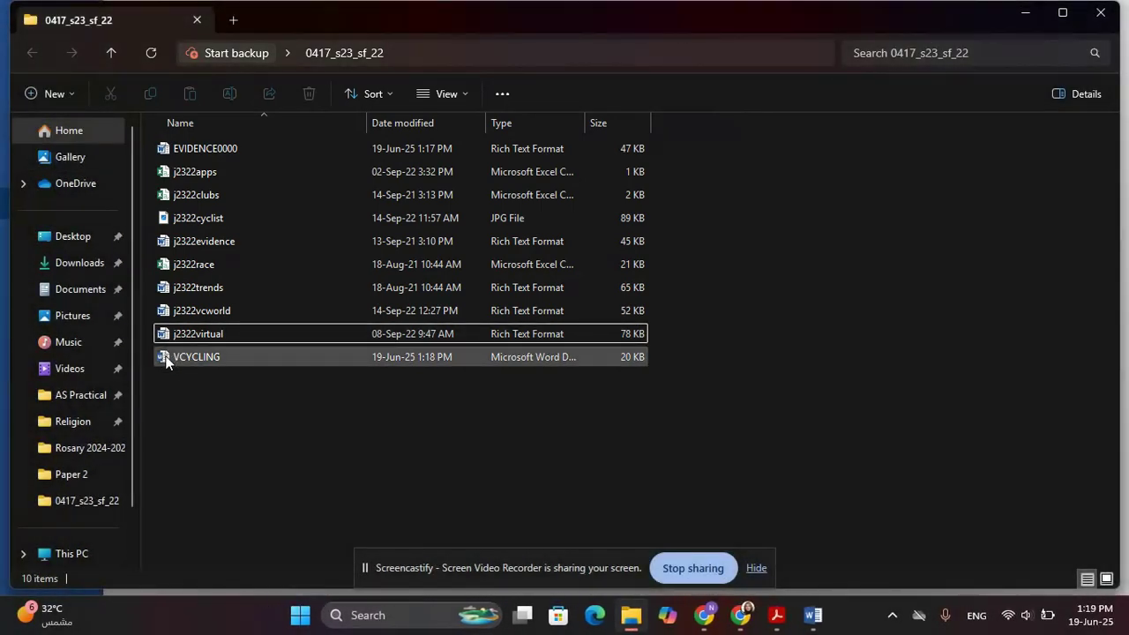
key(super+shift+s)
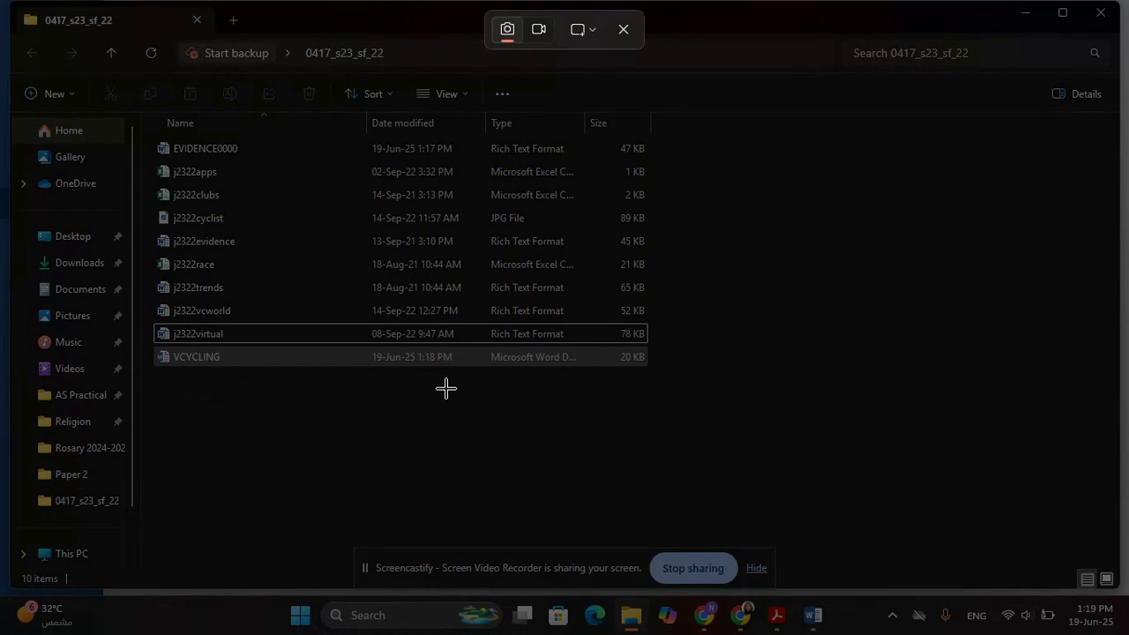
key(Escape)
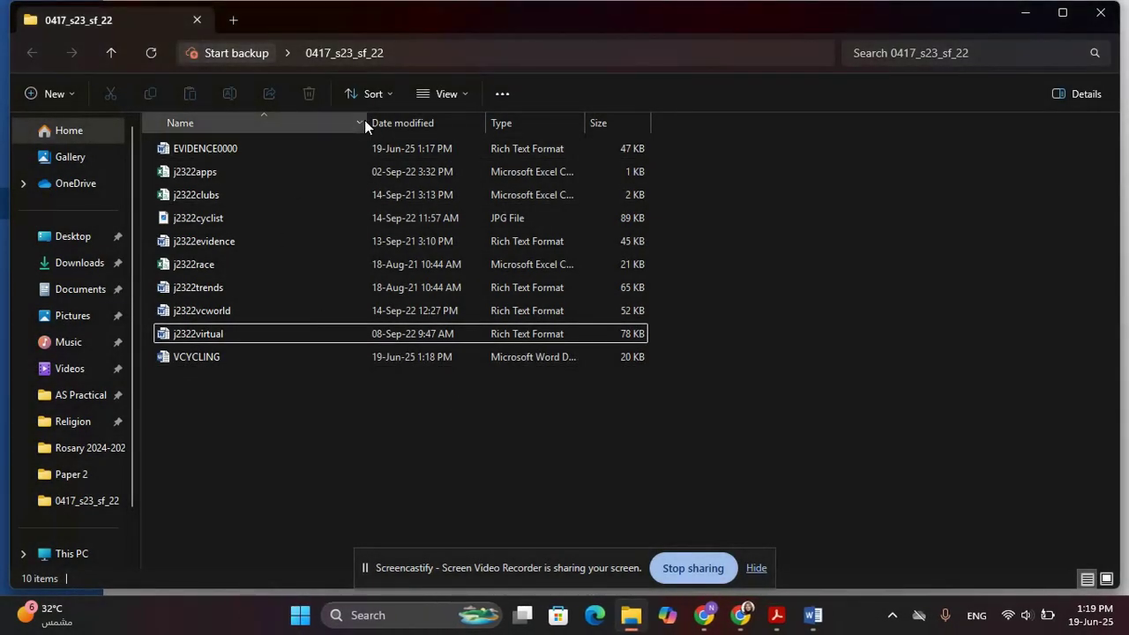
Auto-fit the Name, Date modified and Type columns, then snip the VCYCLING row
double_click(365, 122)
double_click(365, 122)
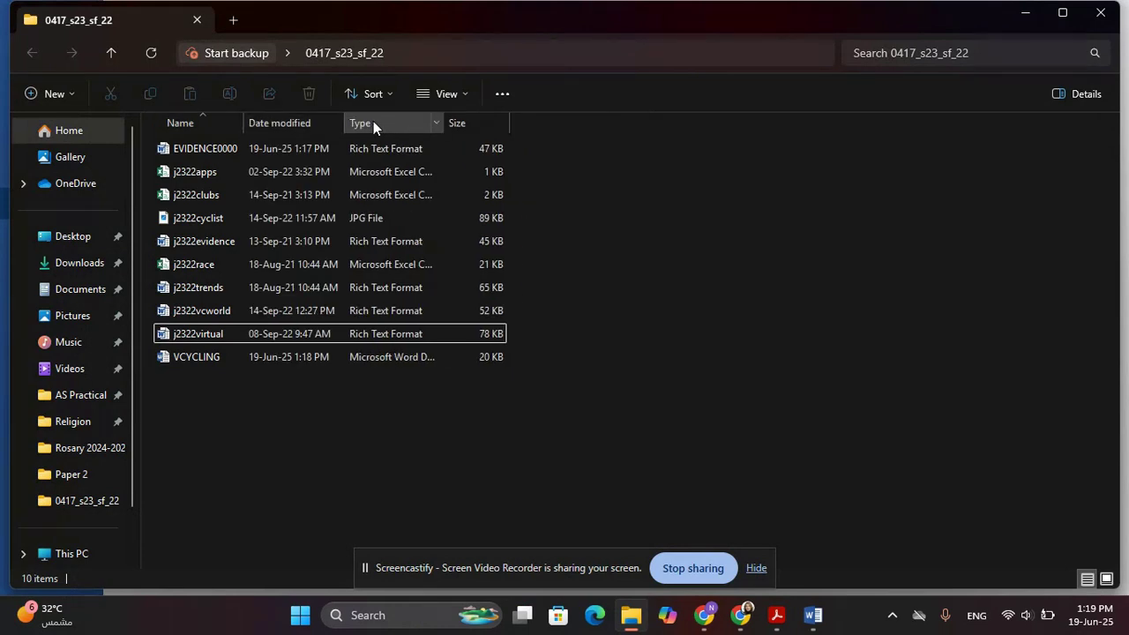
double_click(440, 119)
double_click(447, 120)
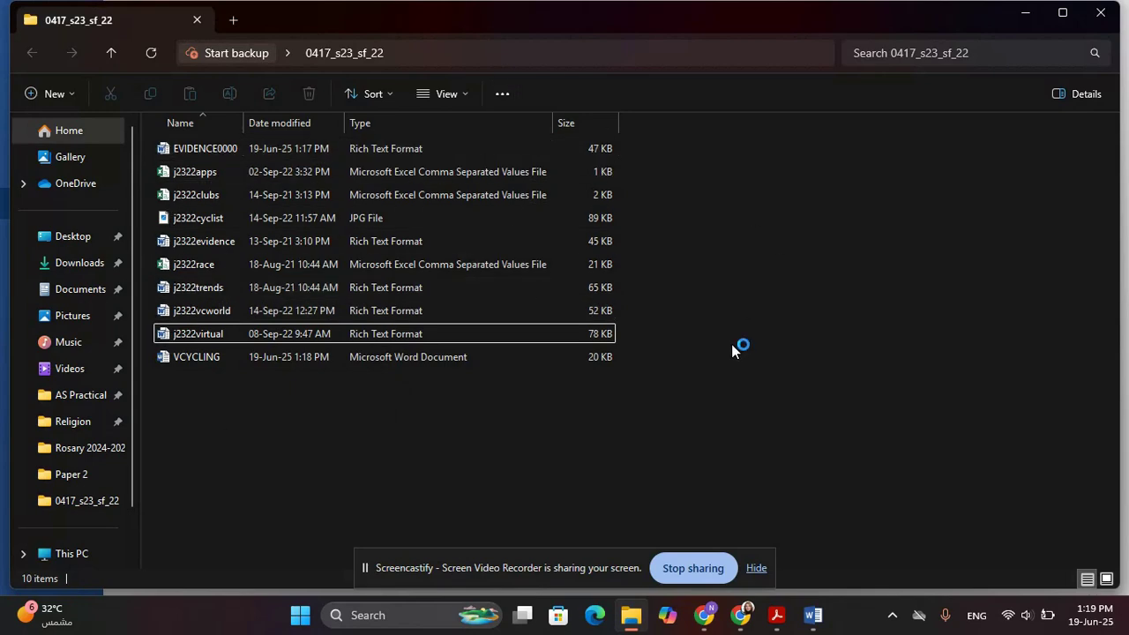
key(super+shift+s)
drag(147, 341, 632, 372)
mouse_move(812, 614)
click(723, 568)
Paste the VCYCLING row screenshot under Step 1 evidence in EVIDENCE0000, then return to VCYCLING
click(305, 277)
key(ctrl+v)
click(288, 351)
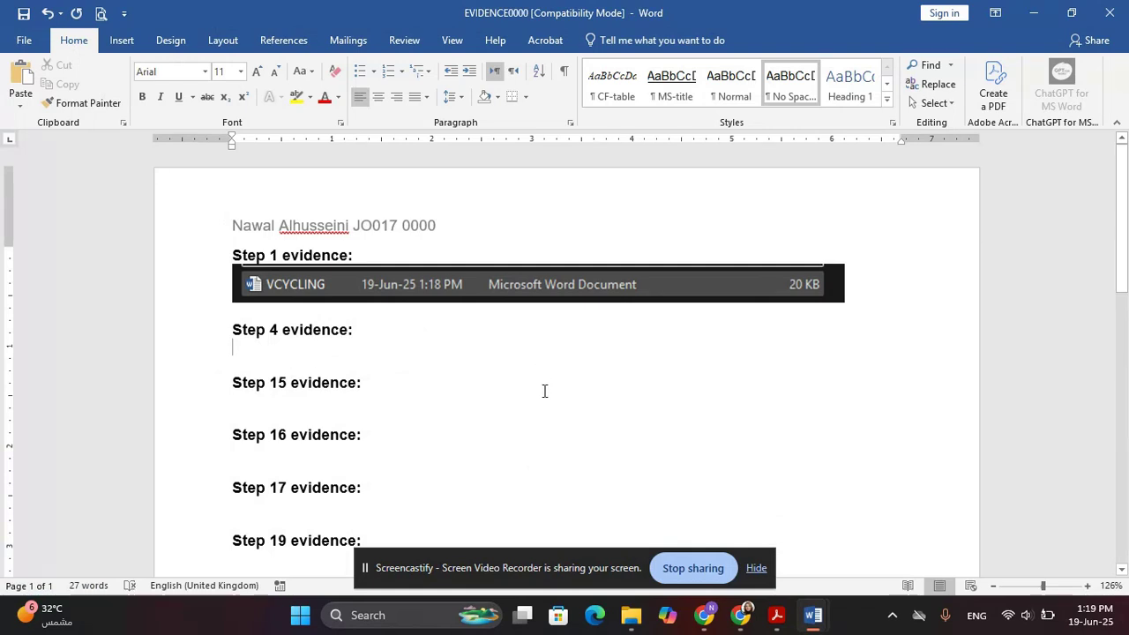
key(alt+Tab)
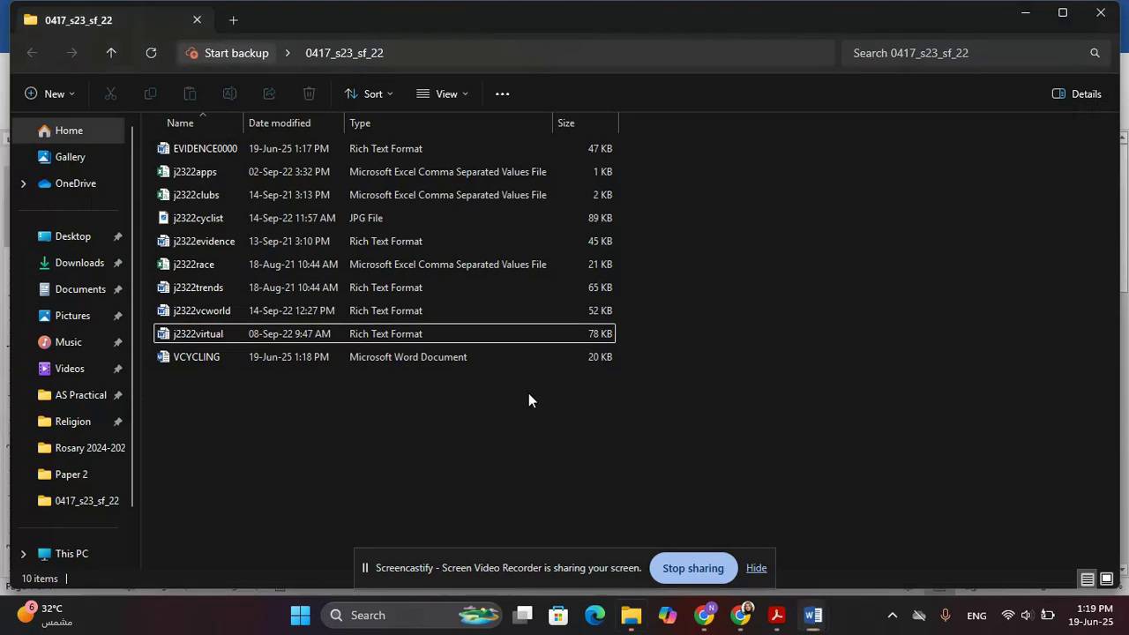
key(alt+Tab)
key(alt+Tab)
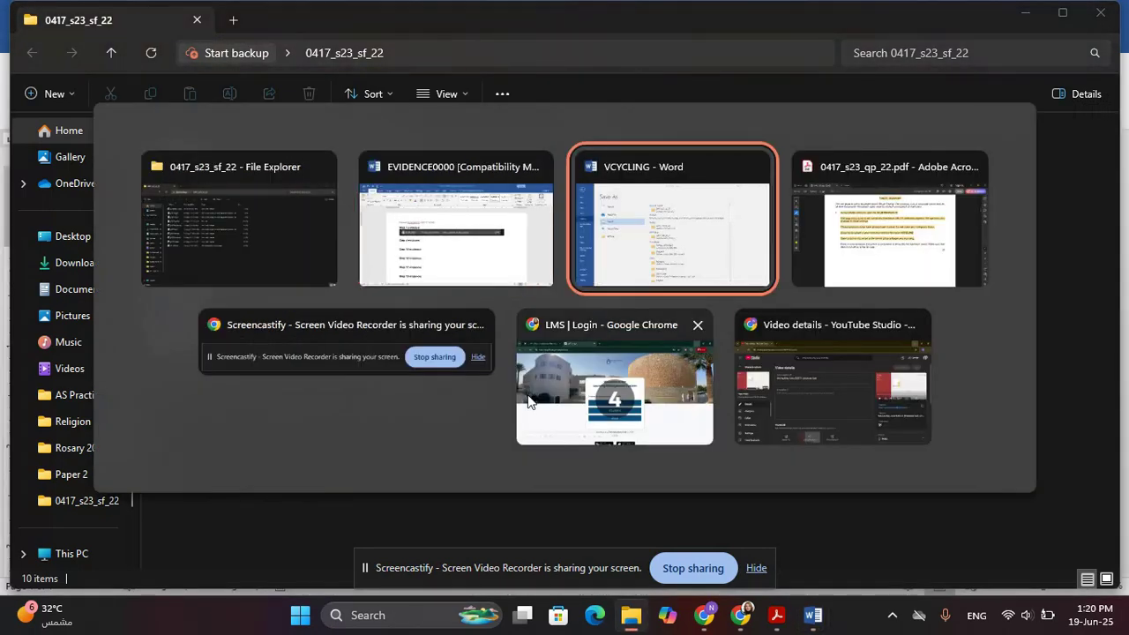
key(Escape)
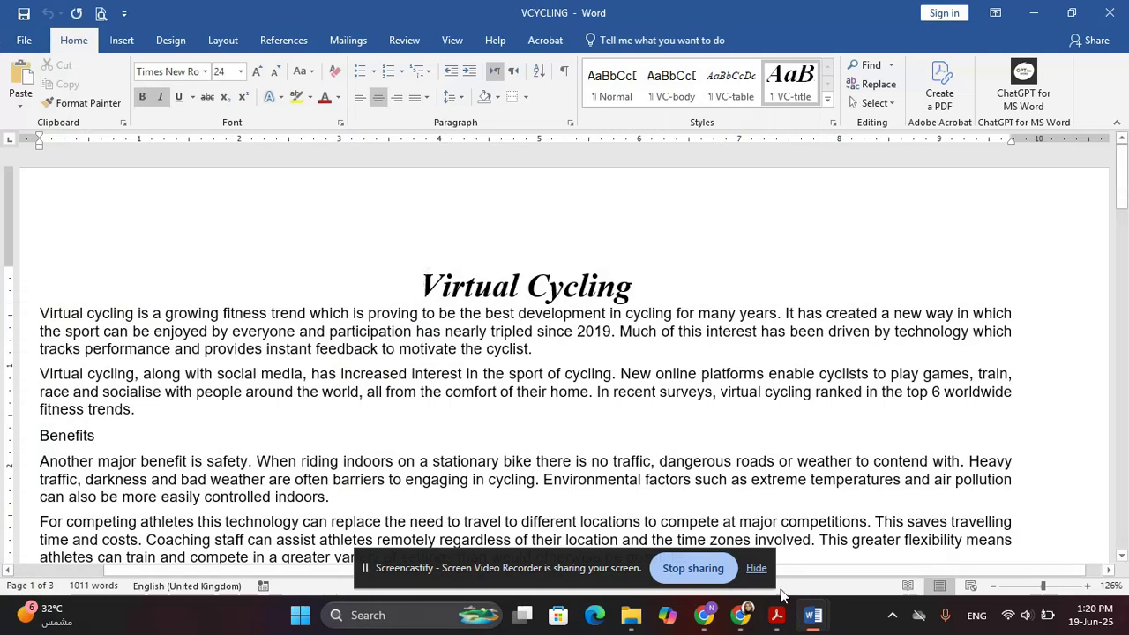
Highlight the evidence-screenshot instruction, then open the VCYCLING header for editing
click(776, 615)
drag(273, 354, 468, 368)
scroll(469, 375, down, 5)
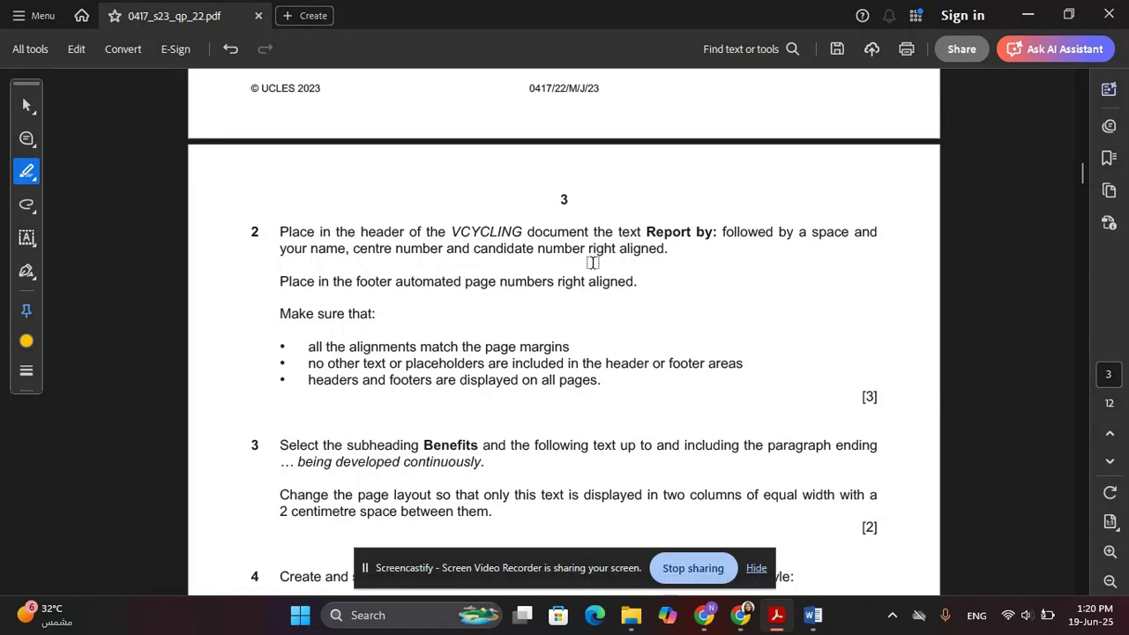
key(alt+Tab)
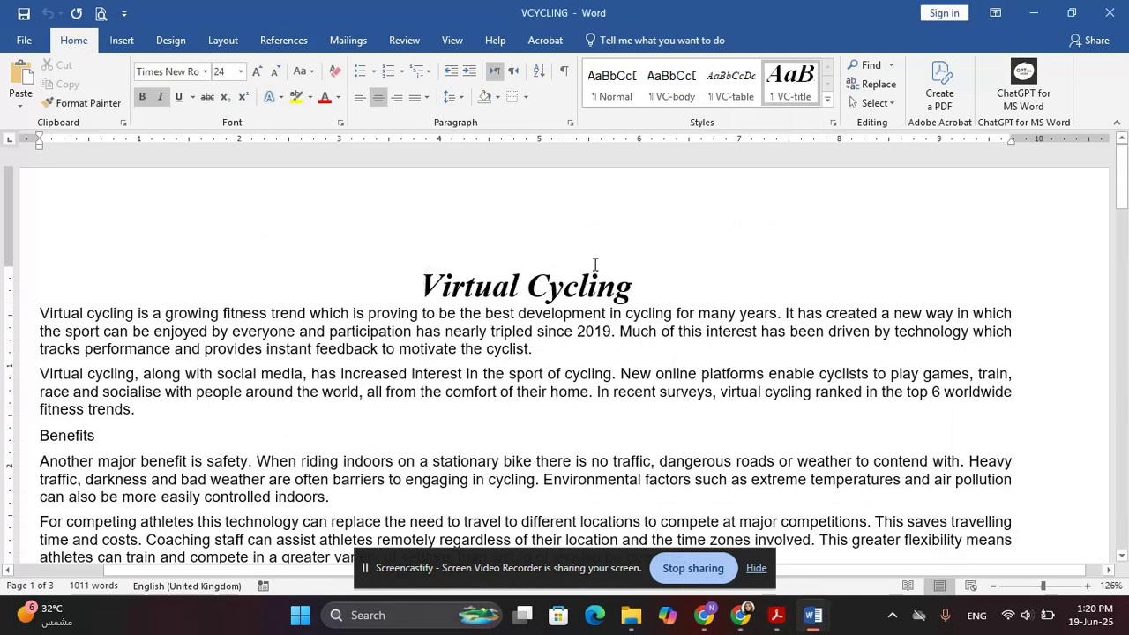
double_click(713, 215)
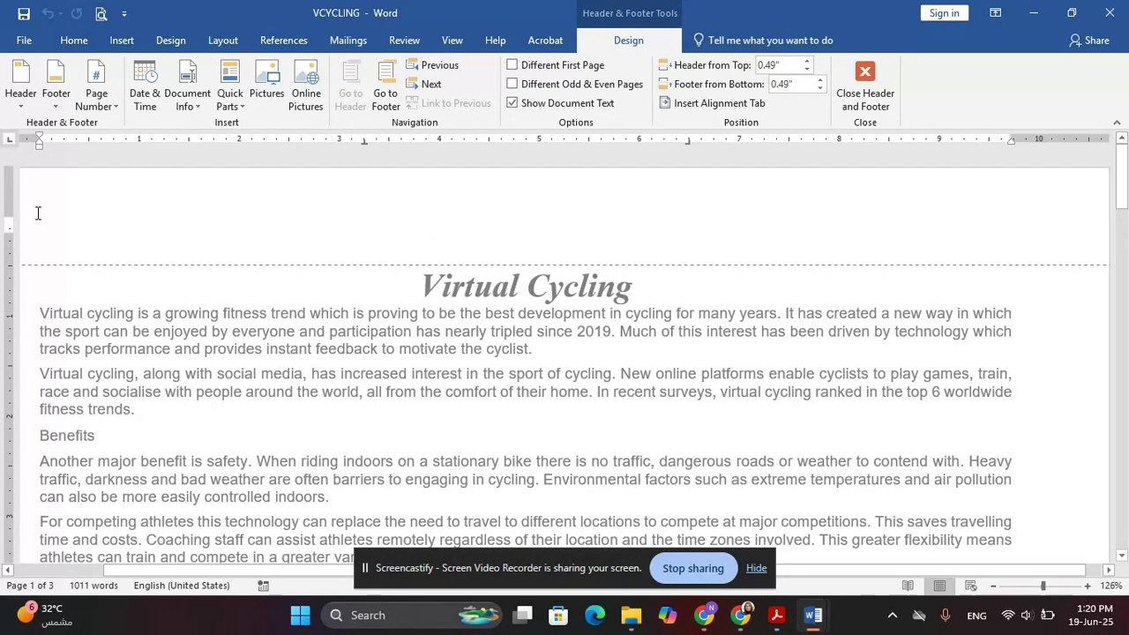
Insert a Blank (Three Columns) header and a matching three-part footer
click(20, 88)
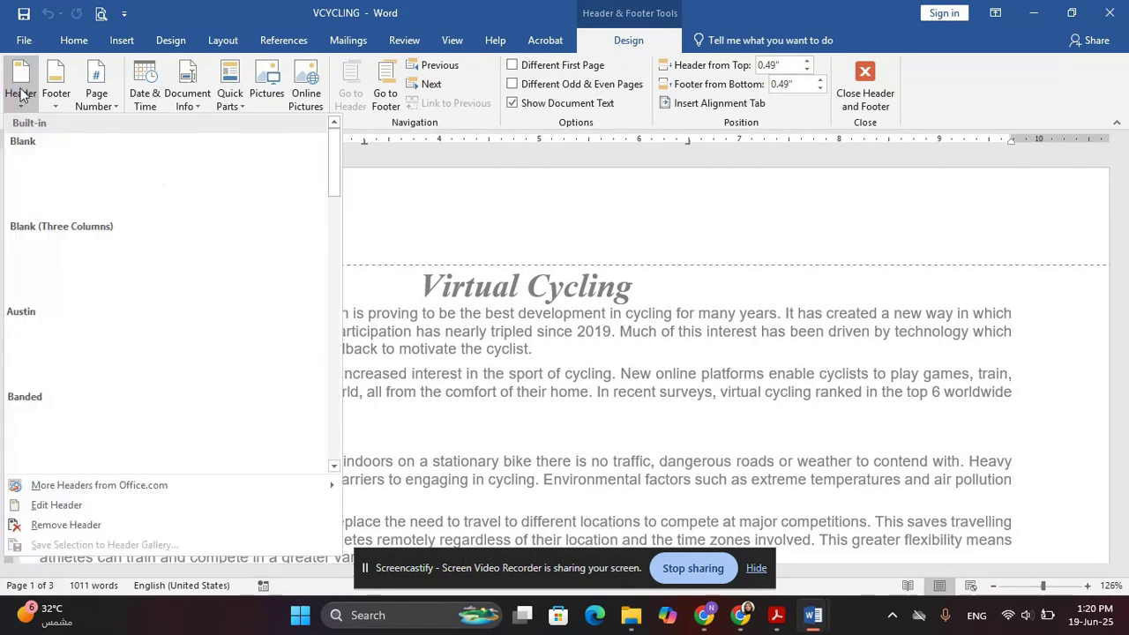
click(131, 282)
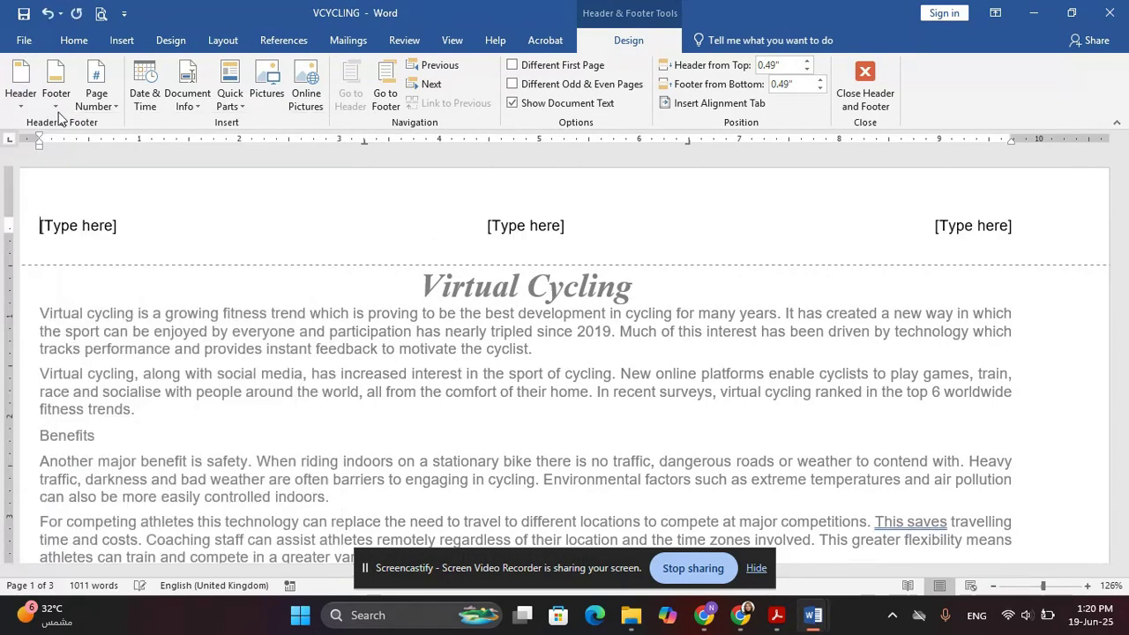
click(56, 84)
click(189, 256)
scroll(494, 354, up, 8)
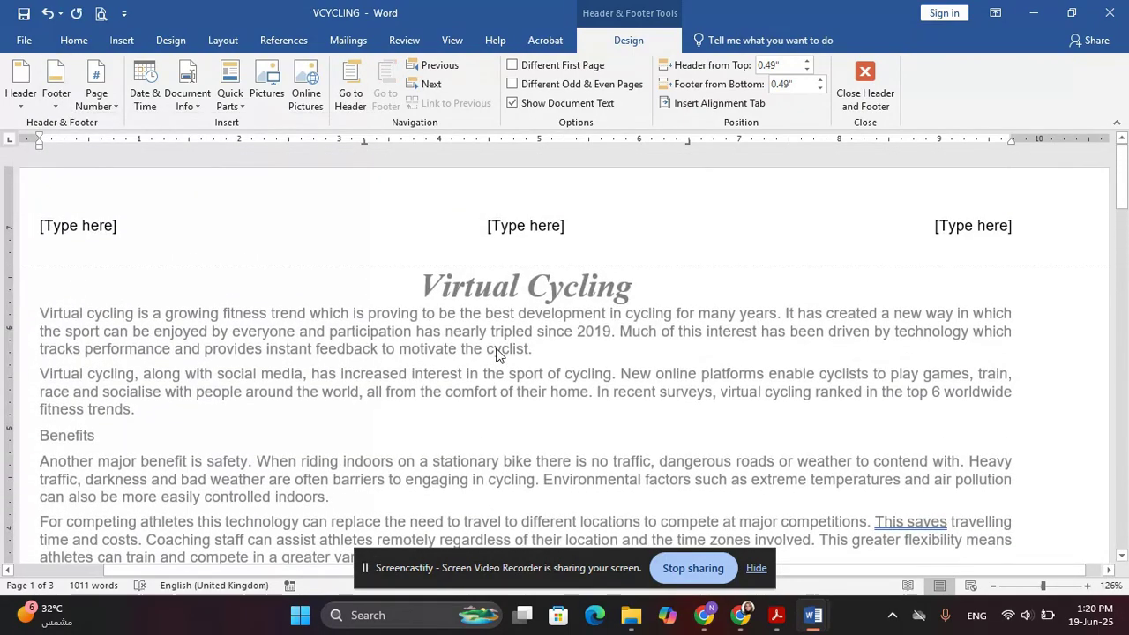
Highlight the page margins requirement in the question paper
key(alt+Tab)
mouse_move(300, 351)
mouse_down()
mouse_move(459, 347)
mouse_move(310, 346)
mouse_move(282, 360)
mouse_up()
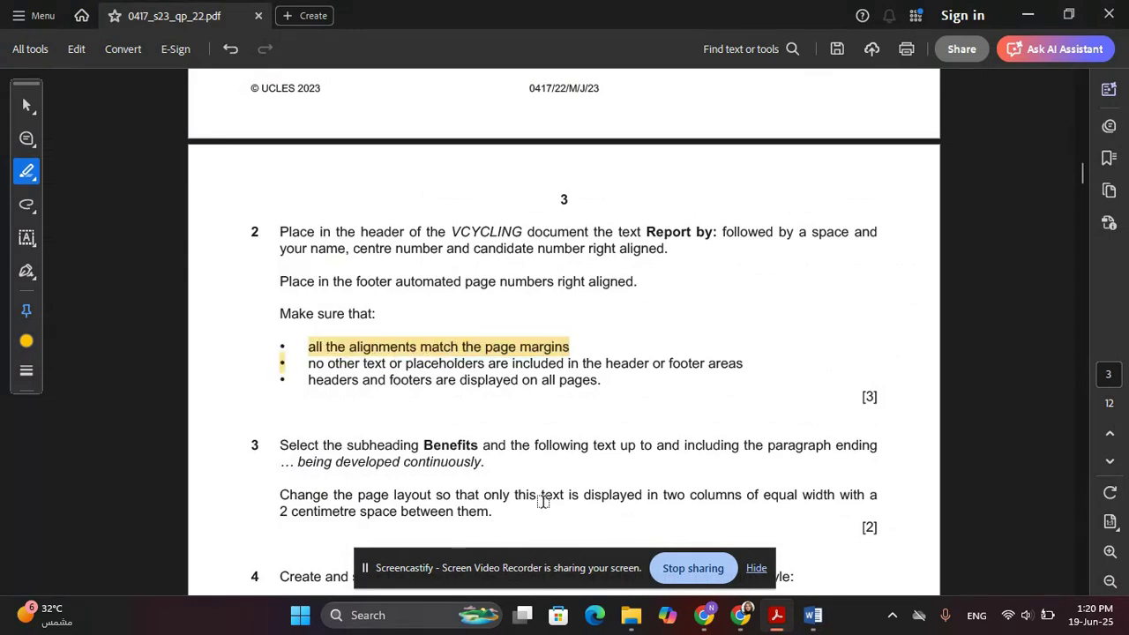
key(alt+Tab)
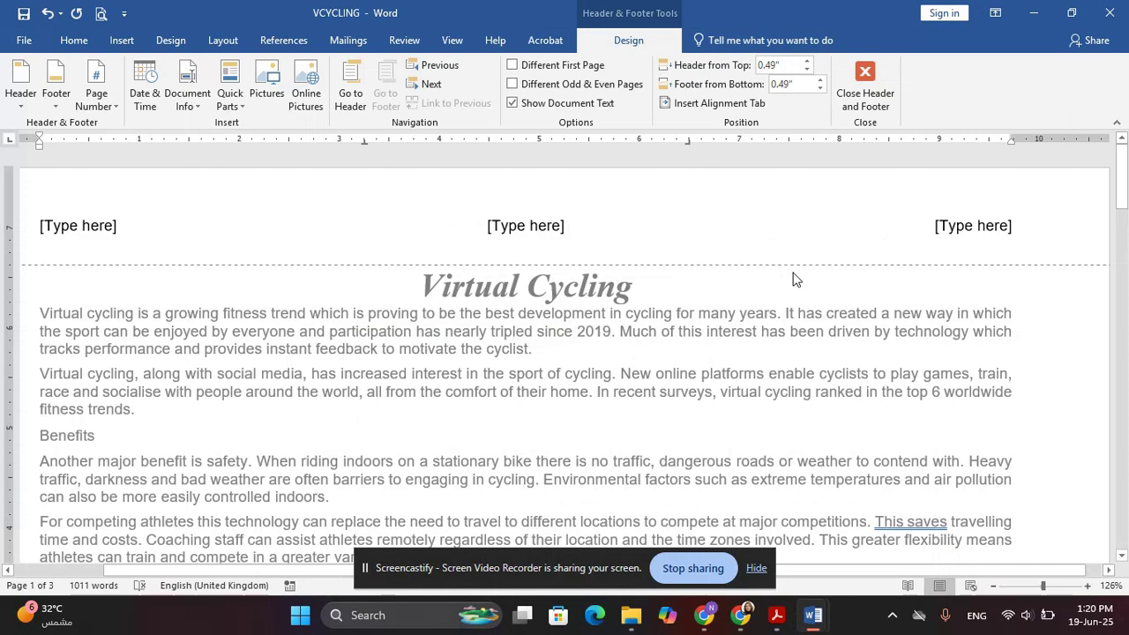
key(alt+Tab)
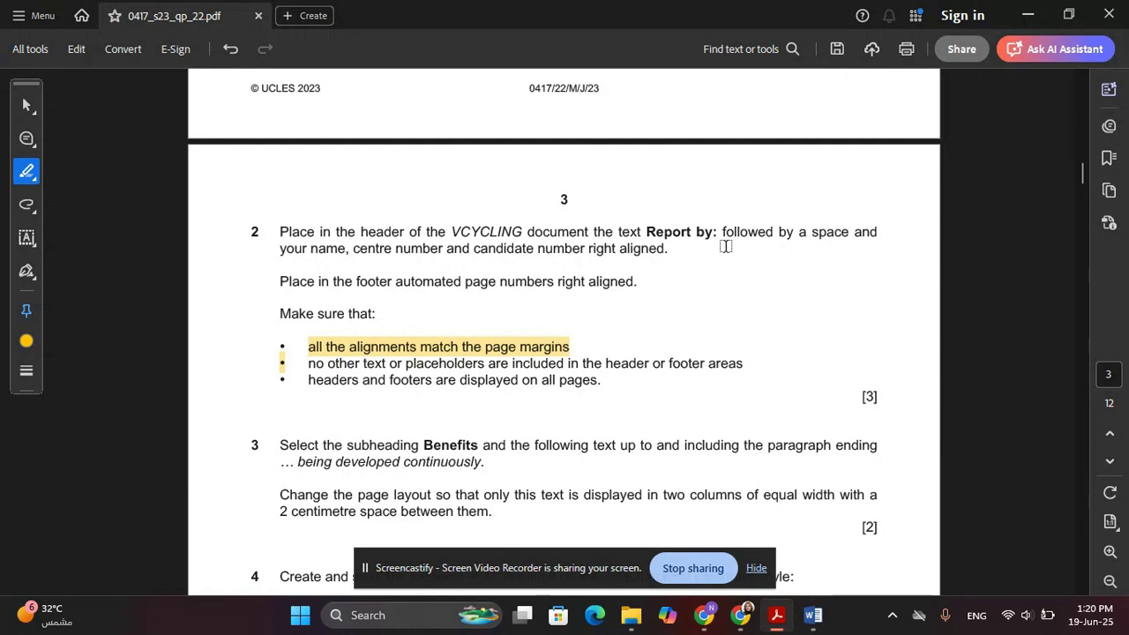
key(alt+Tab)
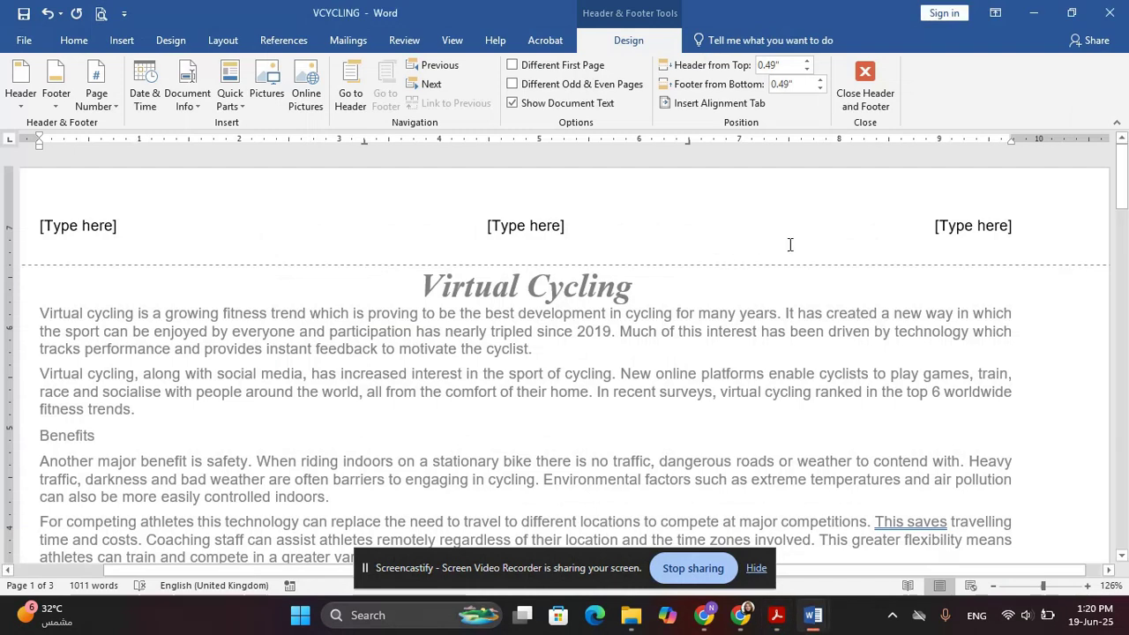
Type 'Report by:' with the candidate's name, centre and candidate numbers in the right header
click(973, 222)
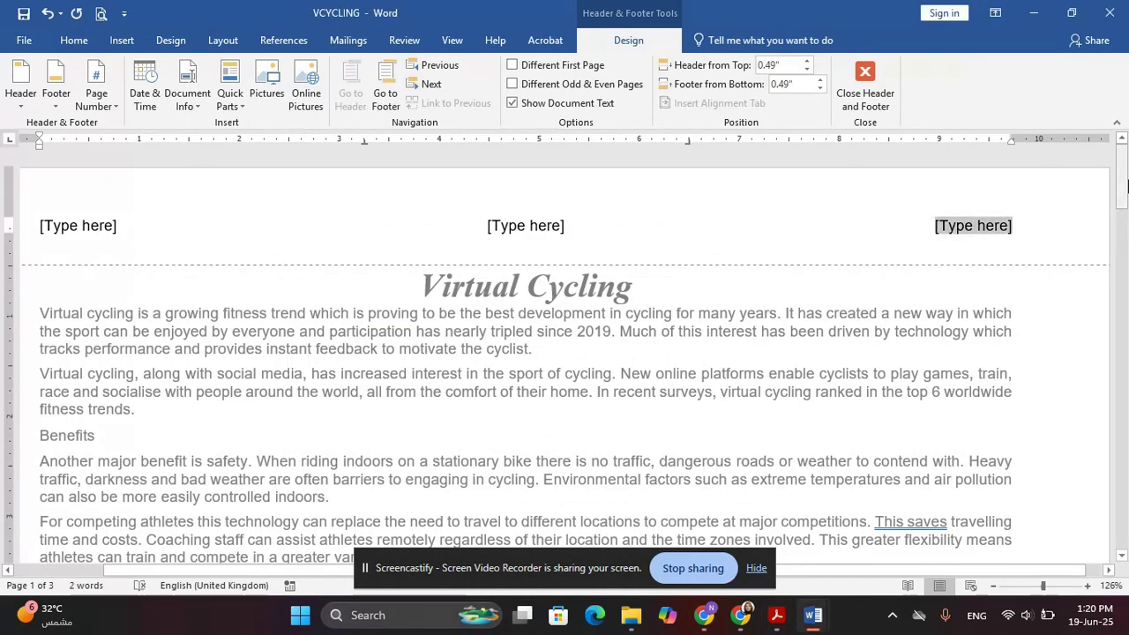
text(Rep)
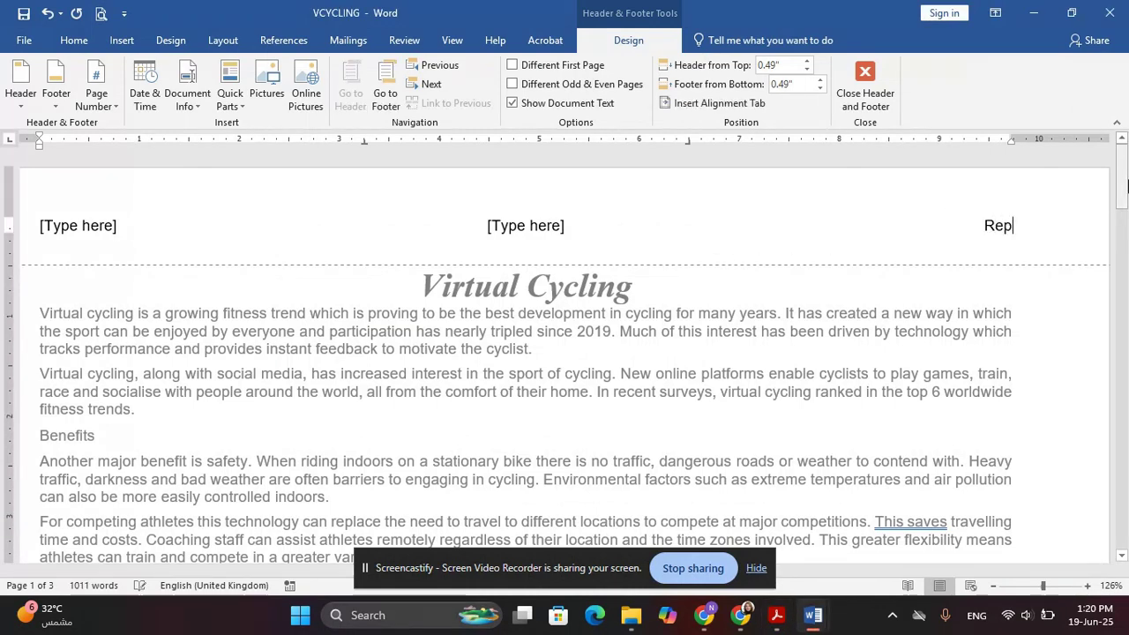
text(ort by:)
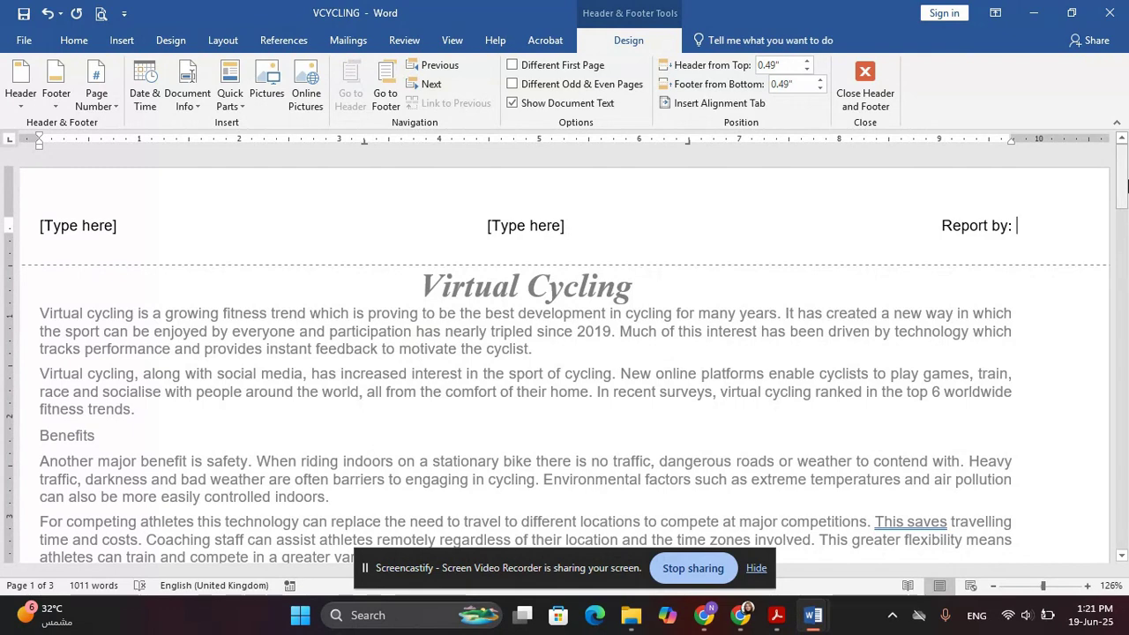
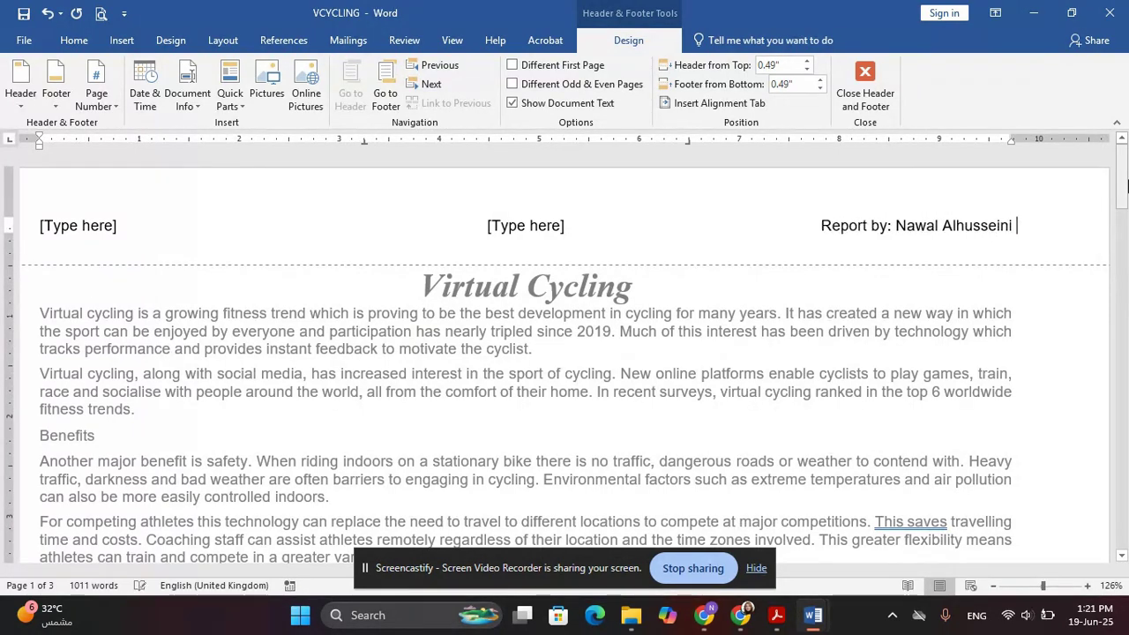
text(JO017 0000)
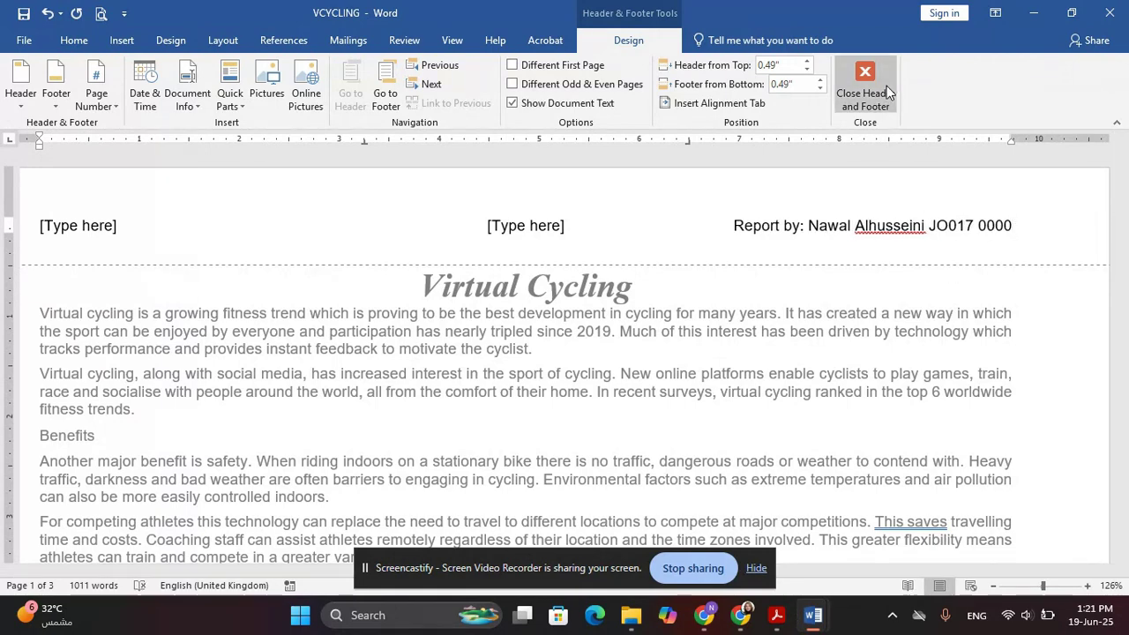
key(alt+Tab)
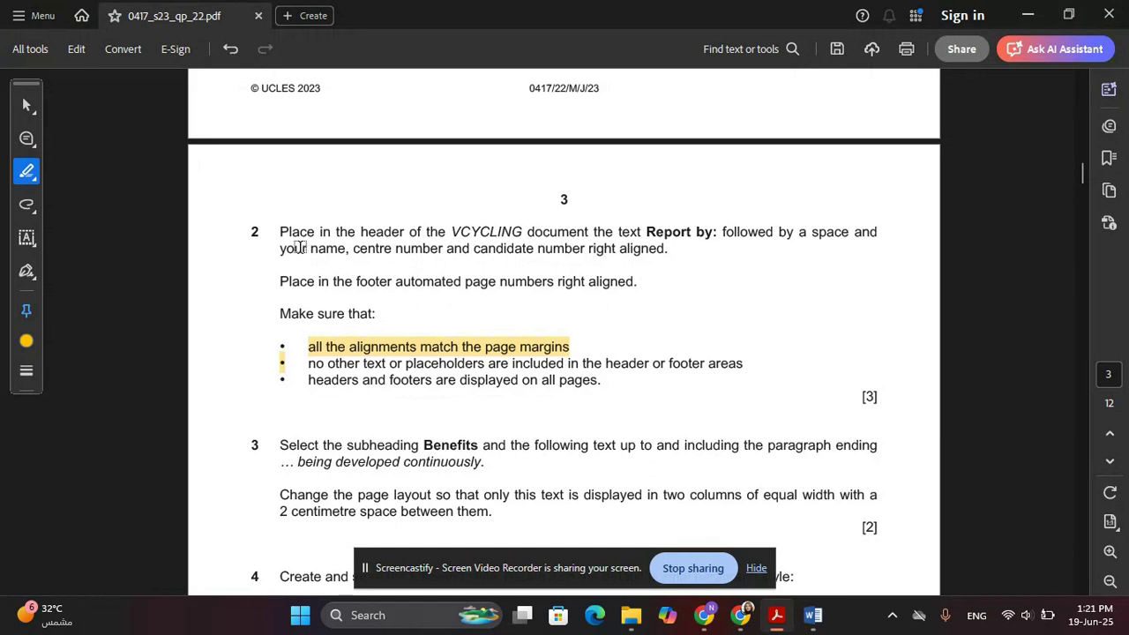
Highlight the footer page-number instruction in the PDF, then delete the centre and left header placeholders
drag(279, 281, 631, 277)
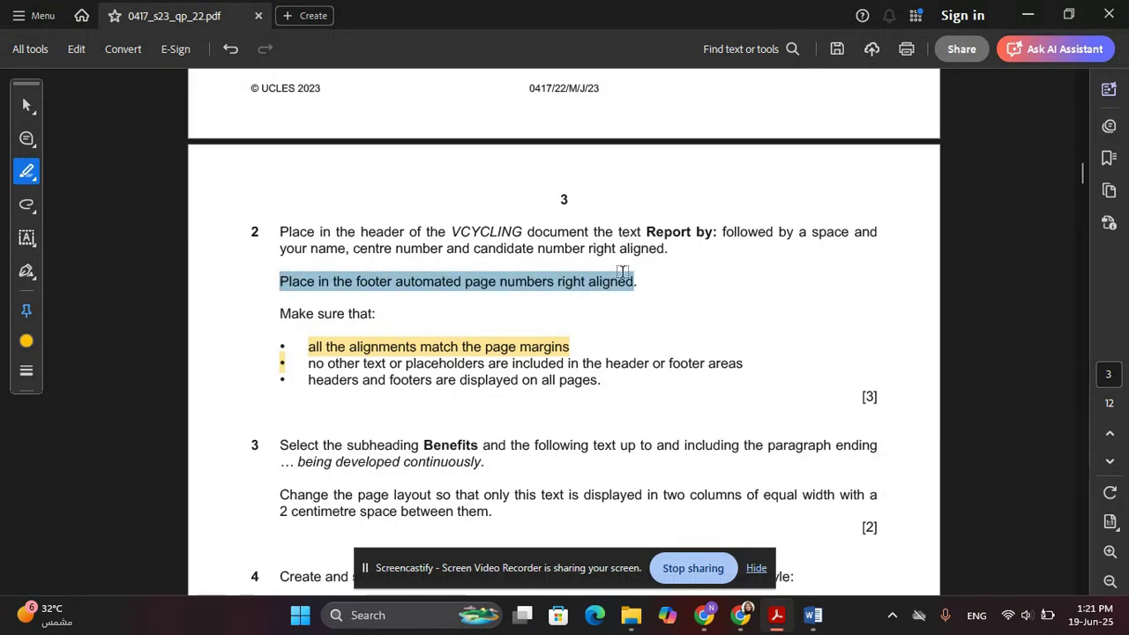
key(alt+Tab)
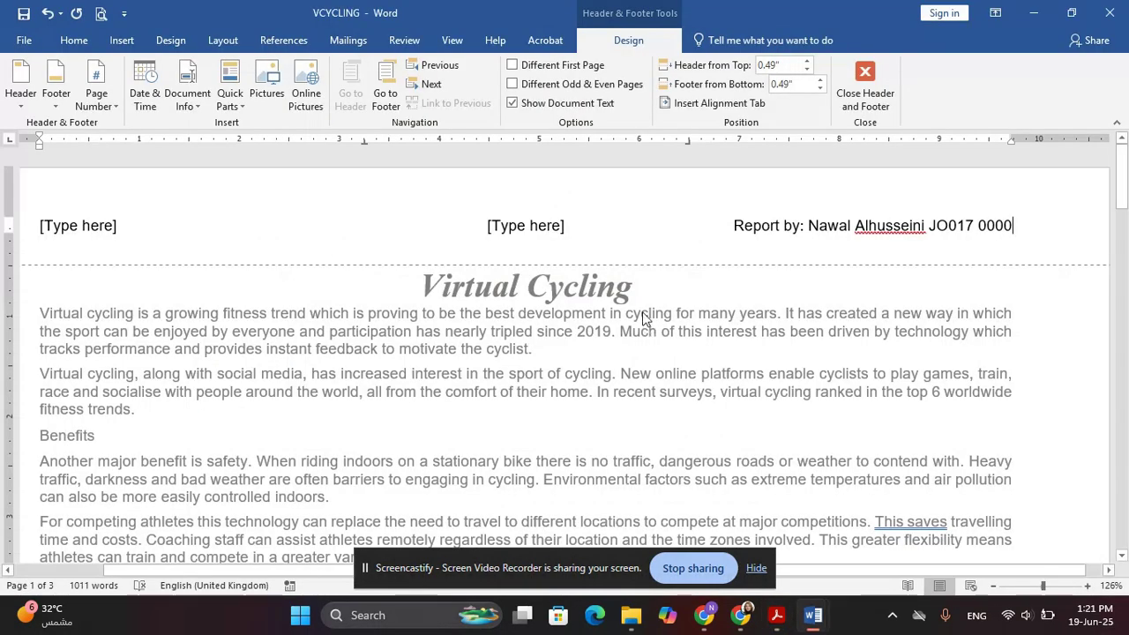
click(526, 223)
key(Delete)
click(88, 223)
key(Delete)
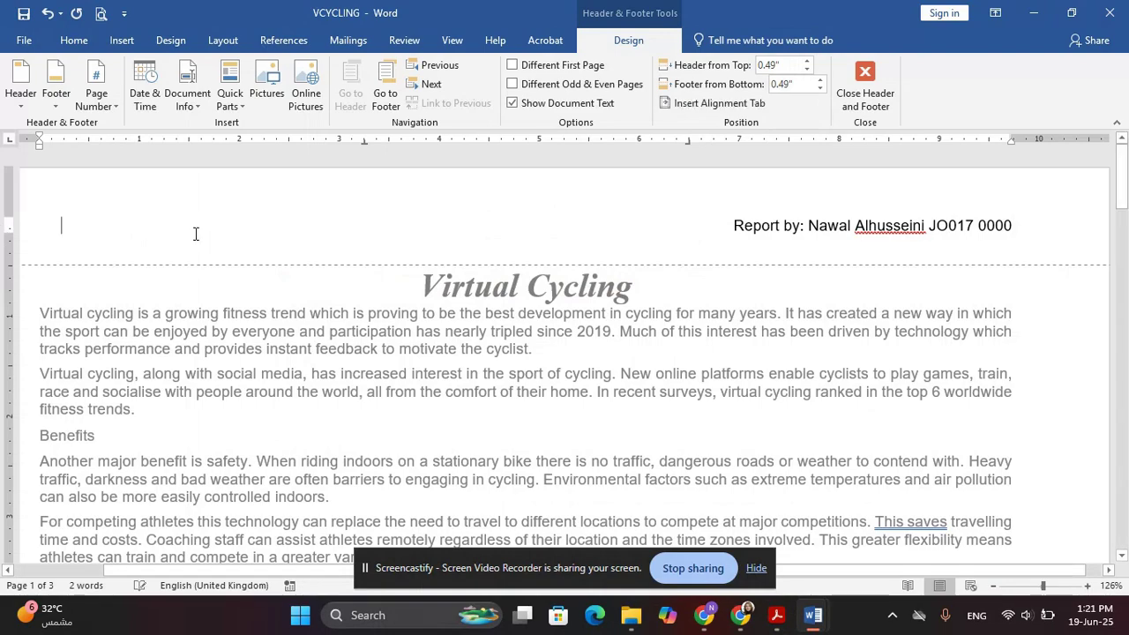
scroll(574, 273, down, 12)
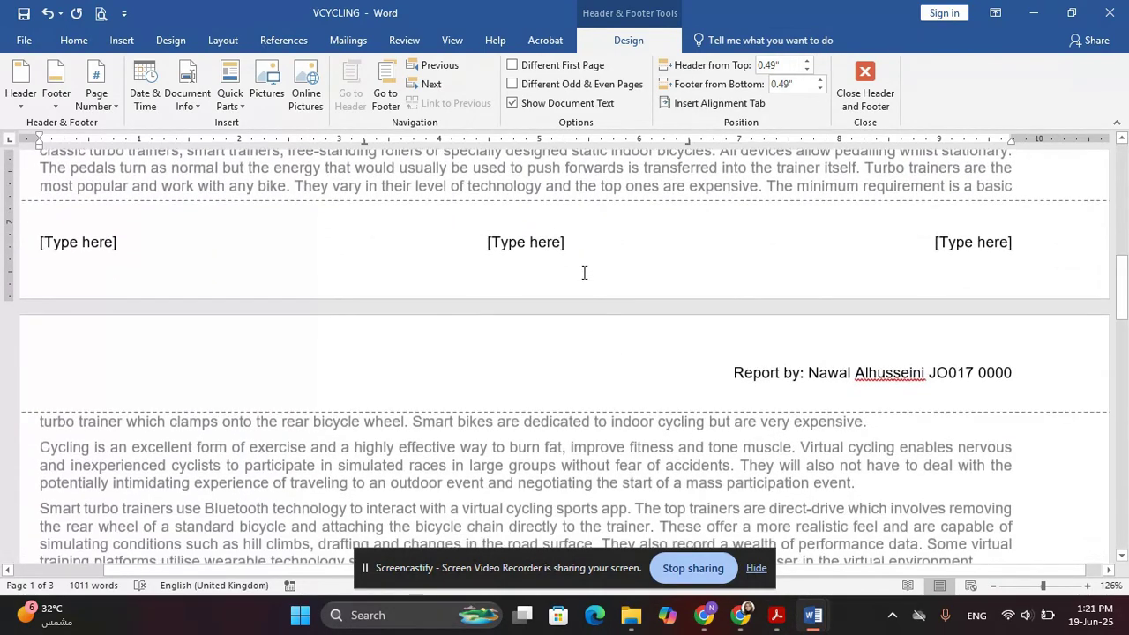
Insert an automatic Page field in the right footer placeholder via Quick Parts > Field
click(996, 244)
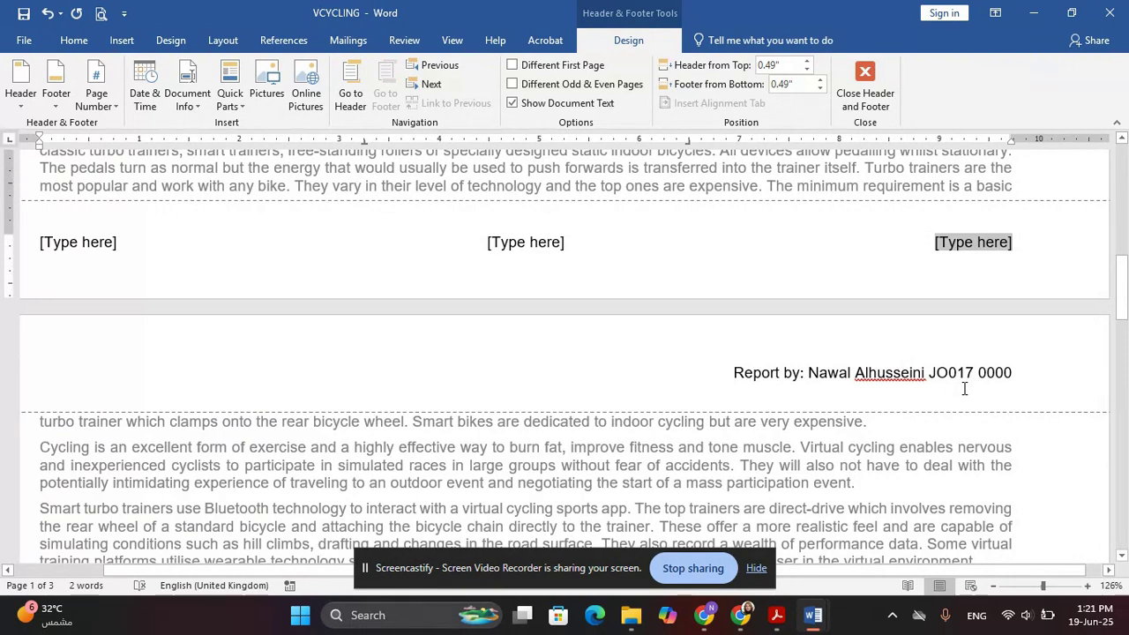
click(225, 101)
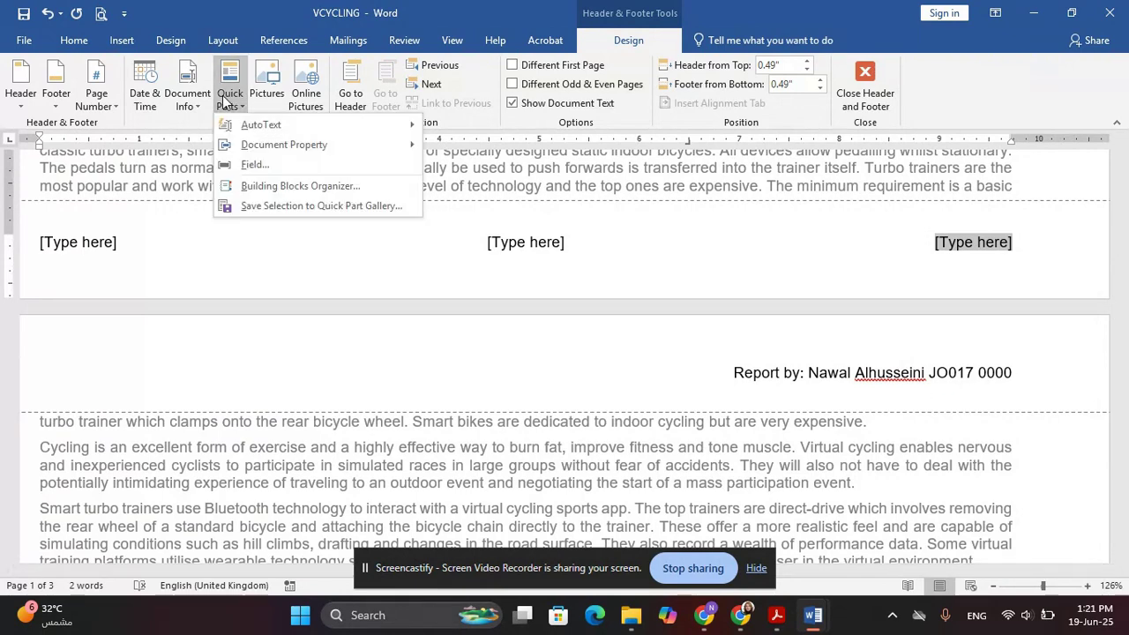
click(256, 164)
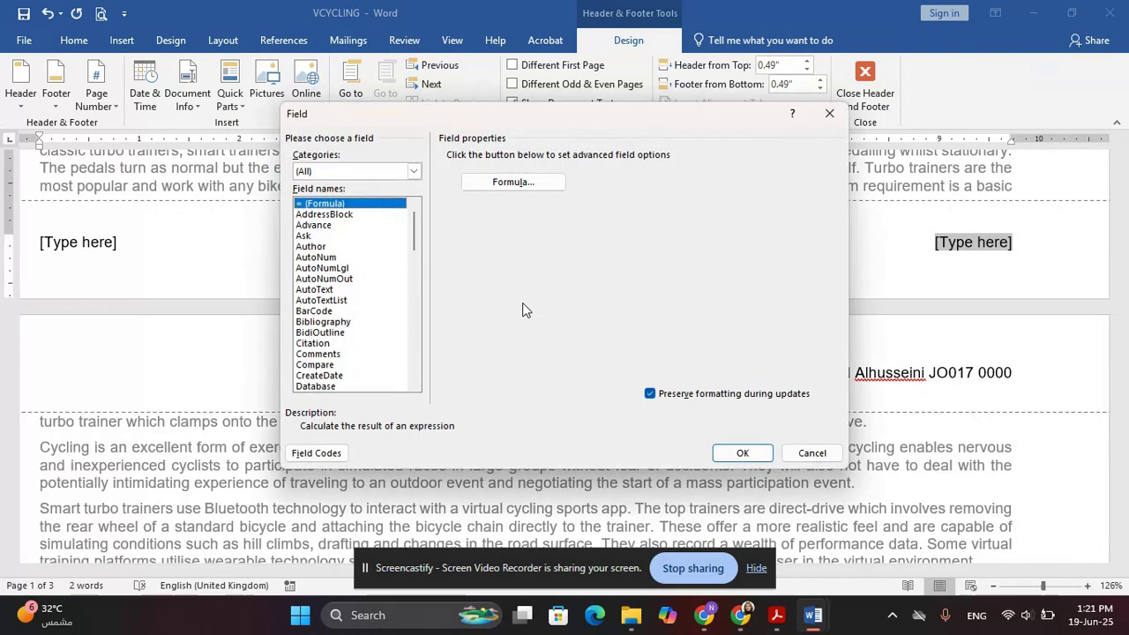
key(p)
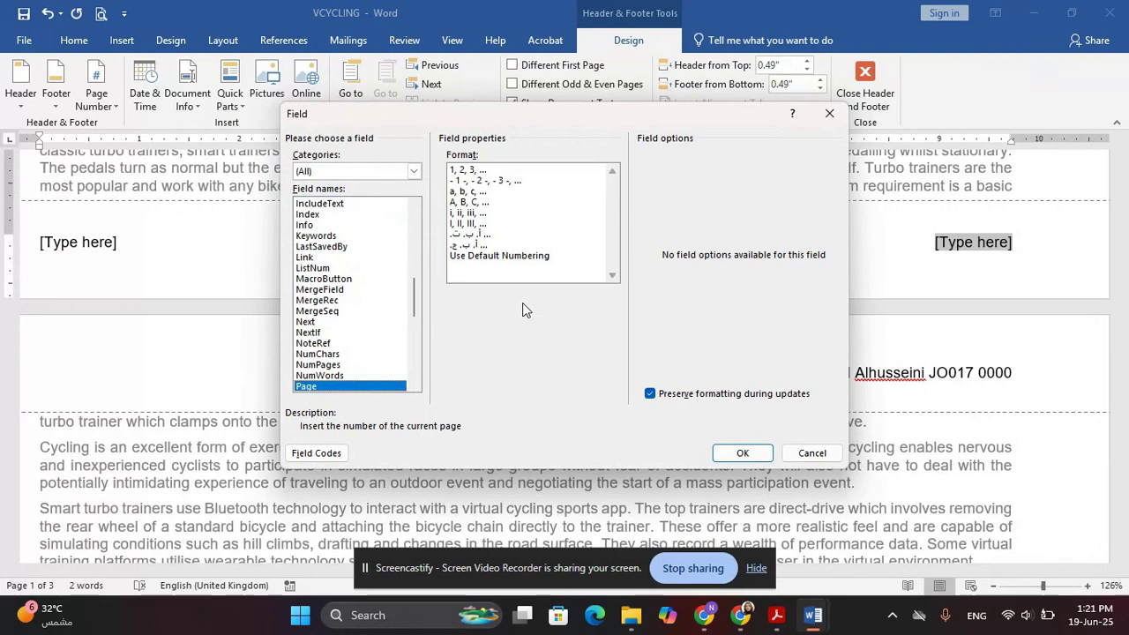
click(742, 453)
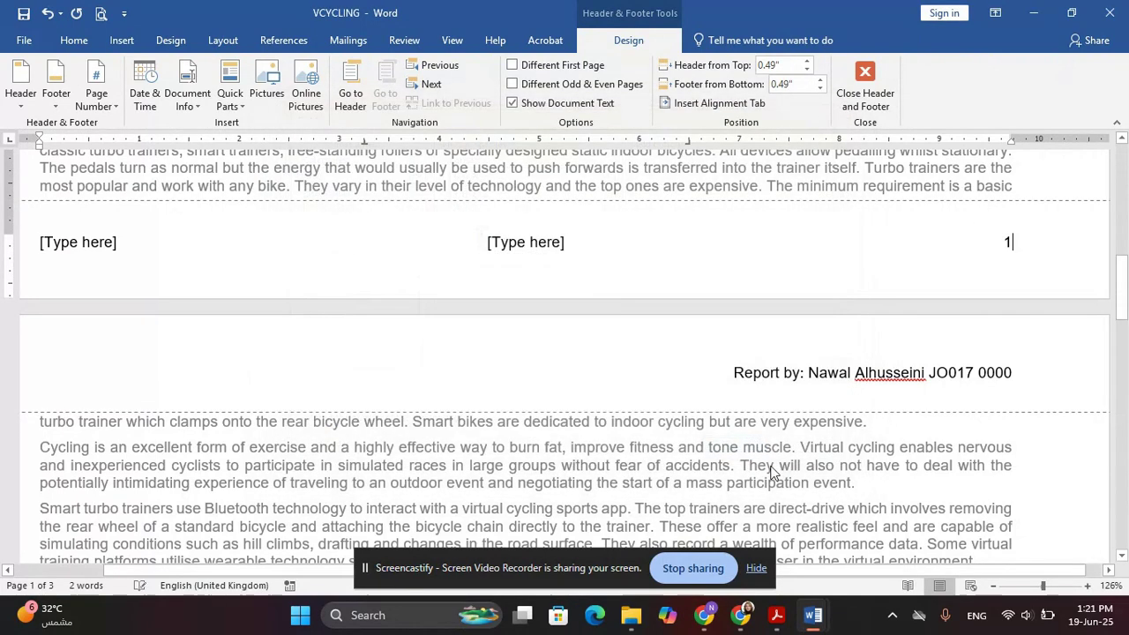
key(alt+Tab)
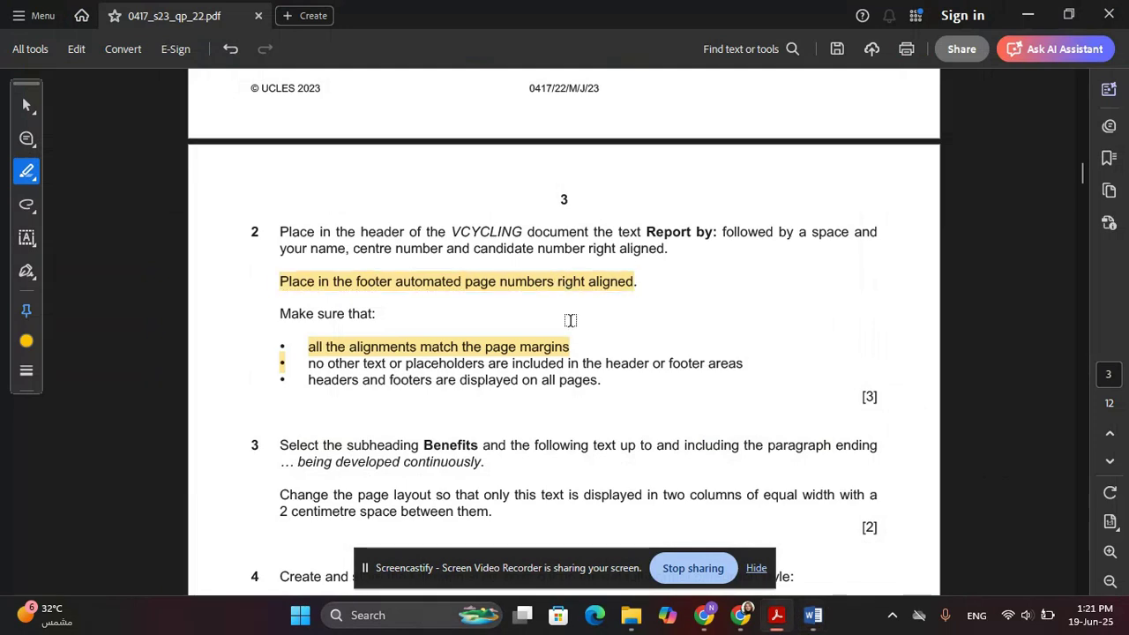
key(alt+Tab)
Delete the centre and left footer placeholders and close Header and Footer
click(516, 245)
key(Delete)
click(98, 243)
key(Delete)
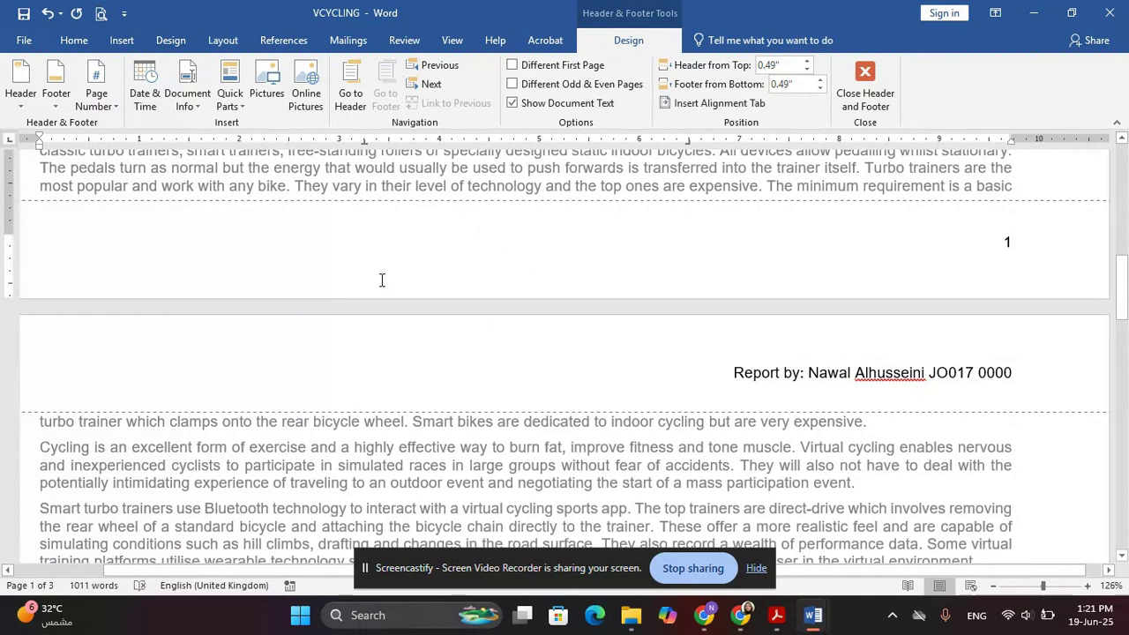
click(869, 88)
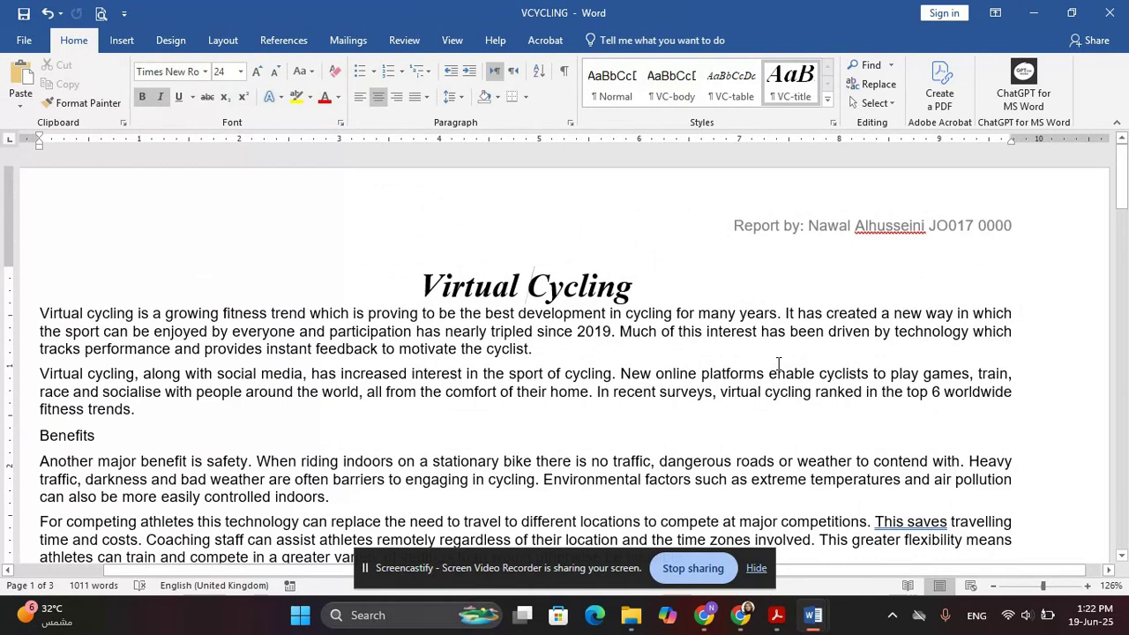
Highlight the header instruction and the no-placeholders requirement in the exam PDF
key(alt+Tab)
scroll(774, 358, down, 2)
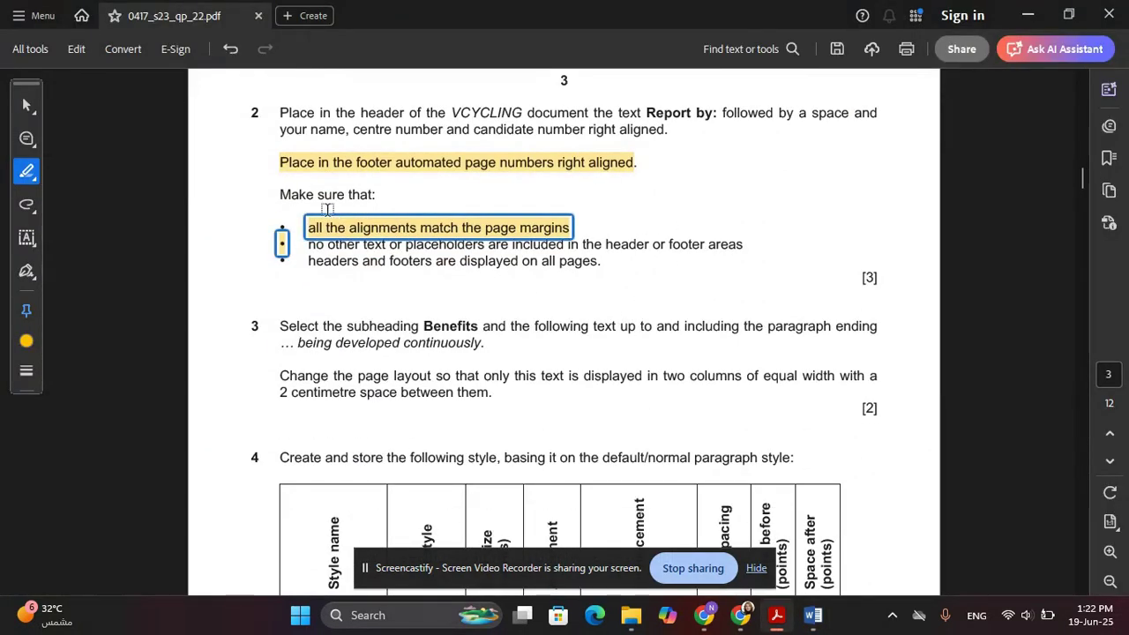
drag(280, 113, 675, 133)
drag(309, 244, 600, 261)
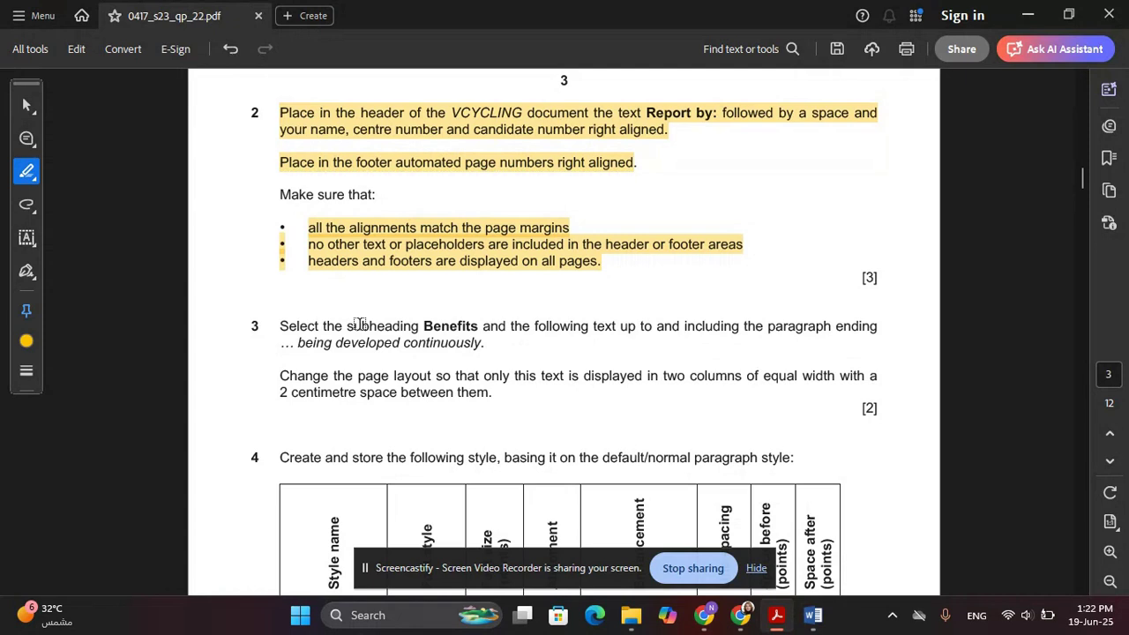
Highlight question 3's Benefits-selection instruction in the PDF, then scroll Word to the Benefits section
scroll(425, 337, down, 3)
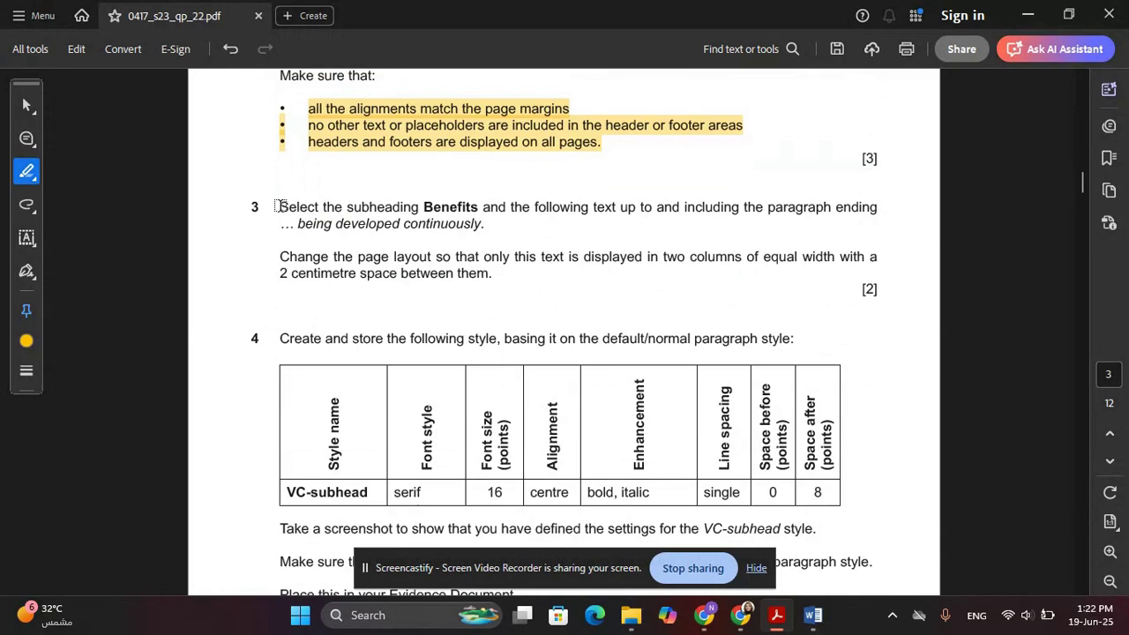
drag(277, 206, 410, 215)
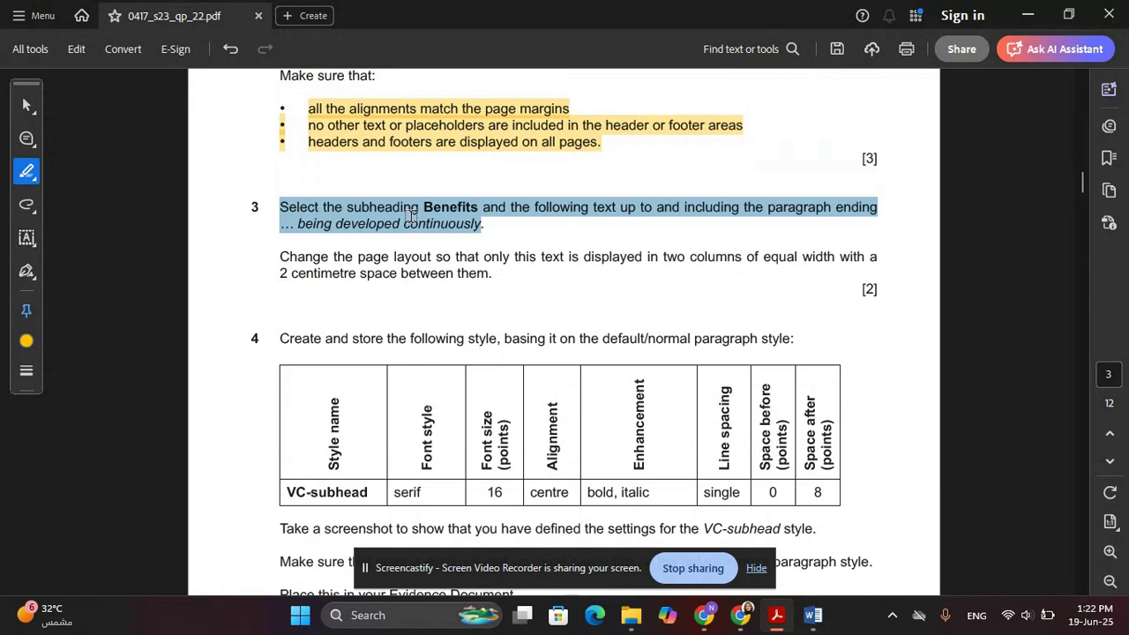
drag(410, 215, 503, 226)
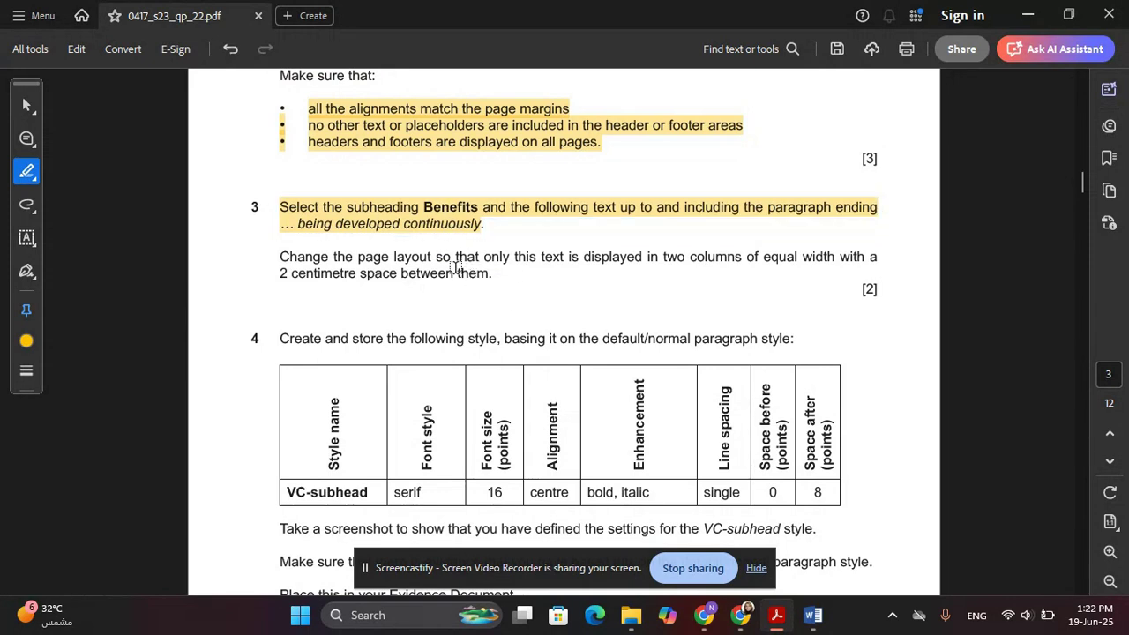
key(alt+Tab)
scroll(209, 253, down, 5)
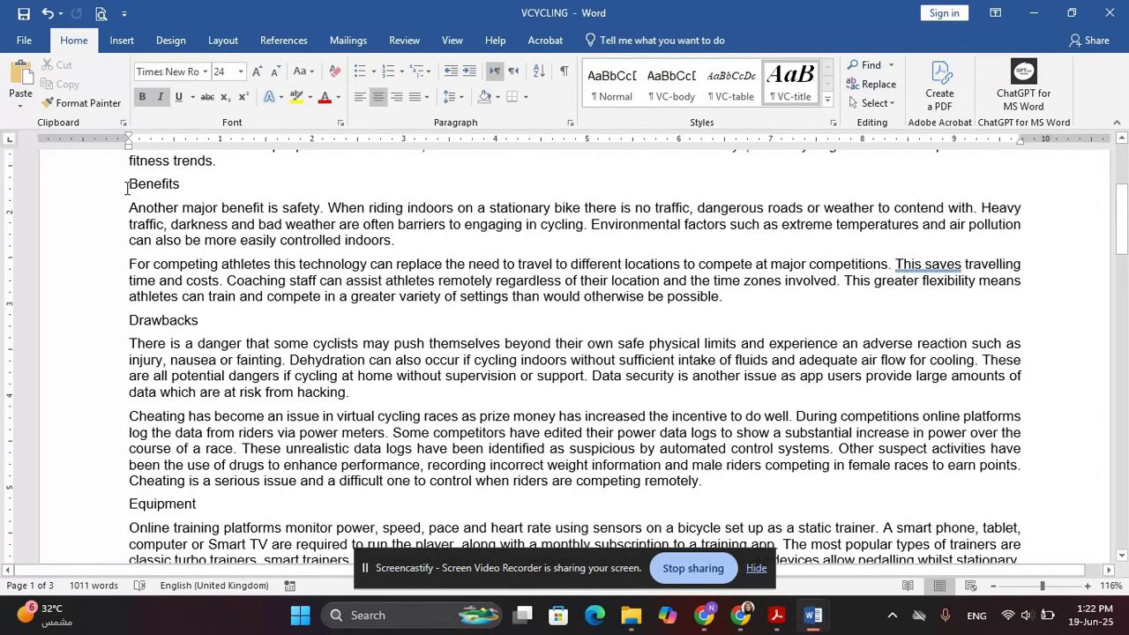
Select the text from the Benefits subheading to 'developed continuously.'
drag(198, 189, 465, 470)
drag(544, 458, 885, 346)
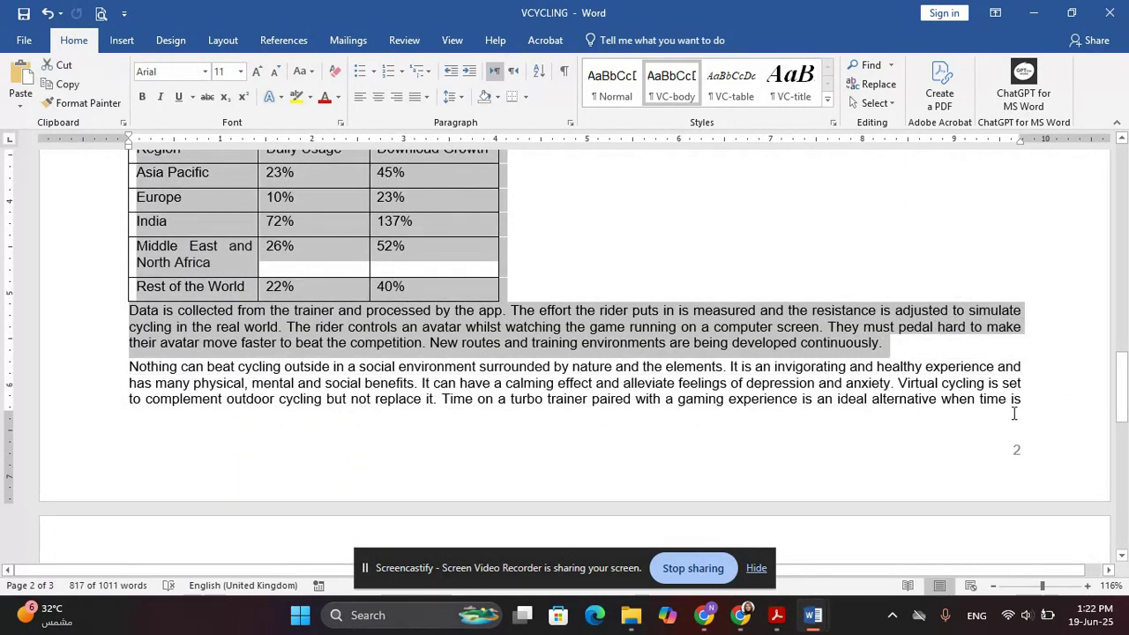
scroll(630, 320, up, 10)
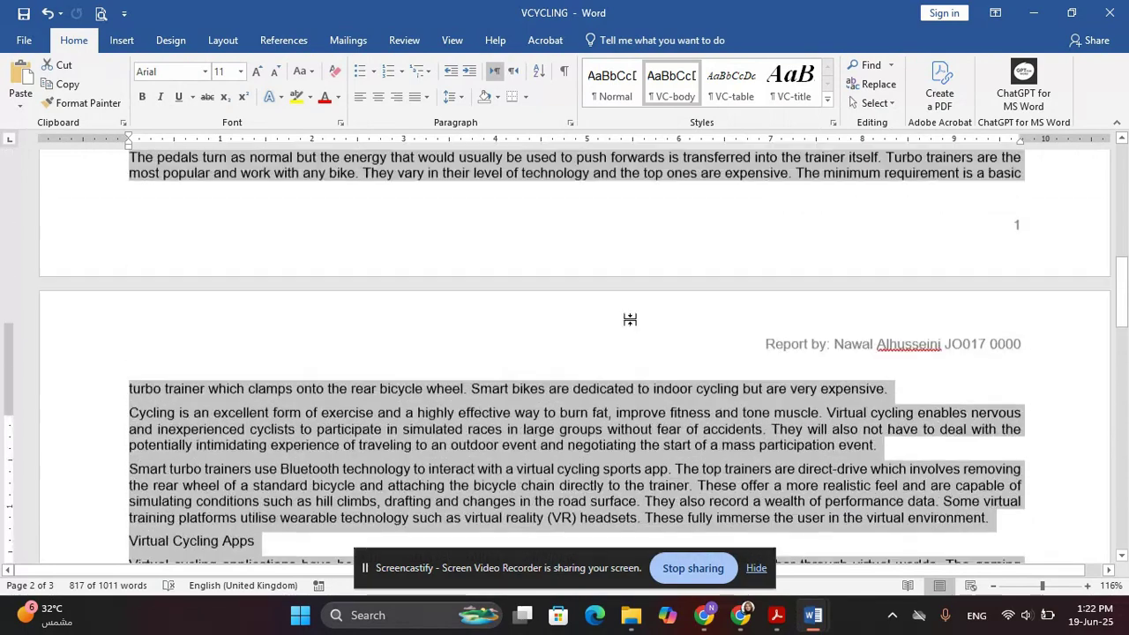
scroll(629, 317, up, 4)
Highlight the page-layout and 2 cm spacing requirements in the PDF, then open Layout > Columns
key(alt+Tab)
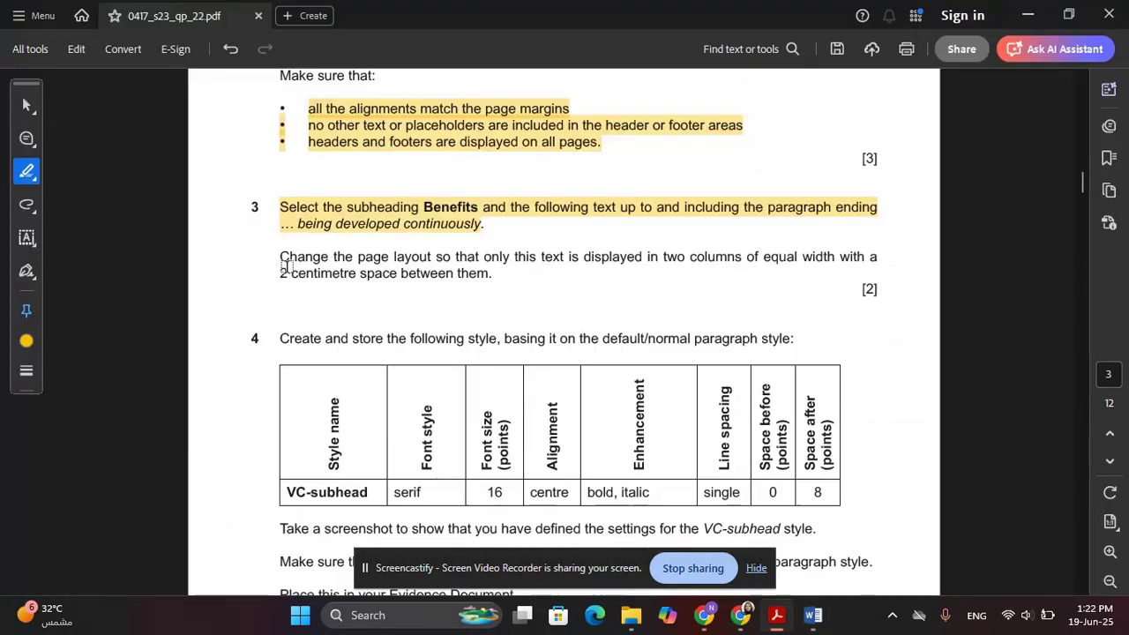
drag(879, 256, 279, 256)
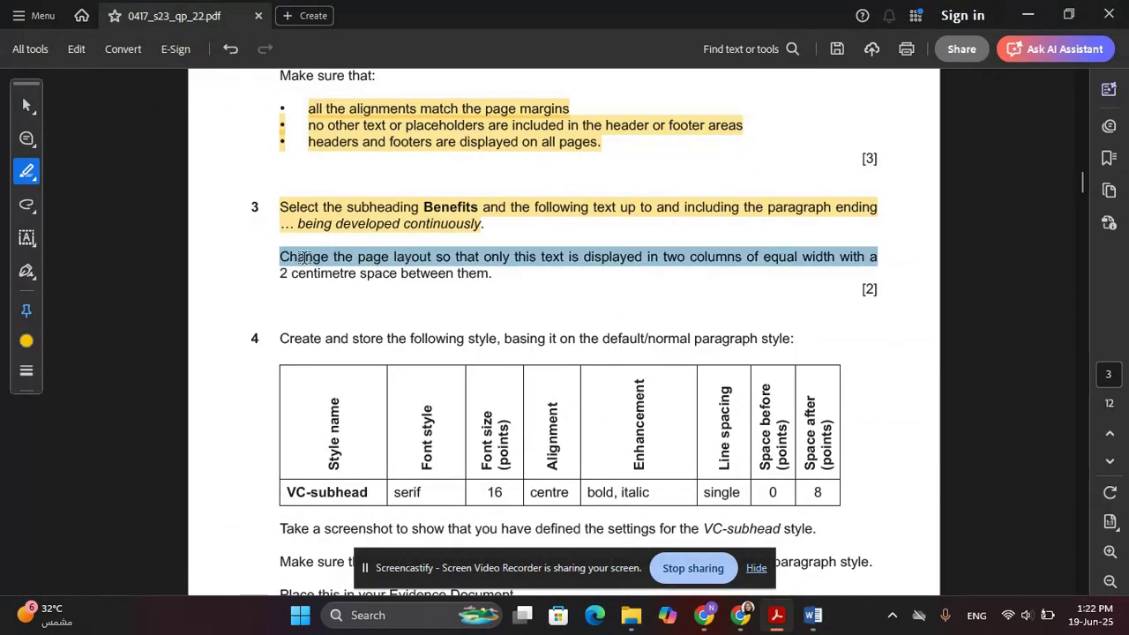
click(769, 273)
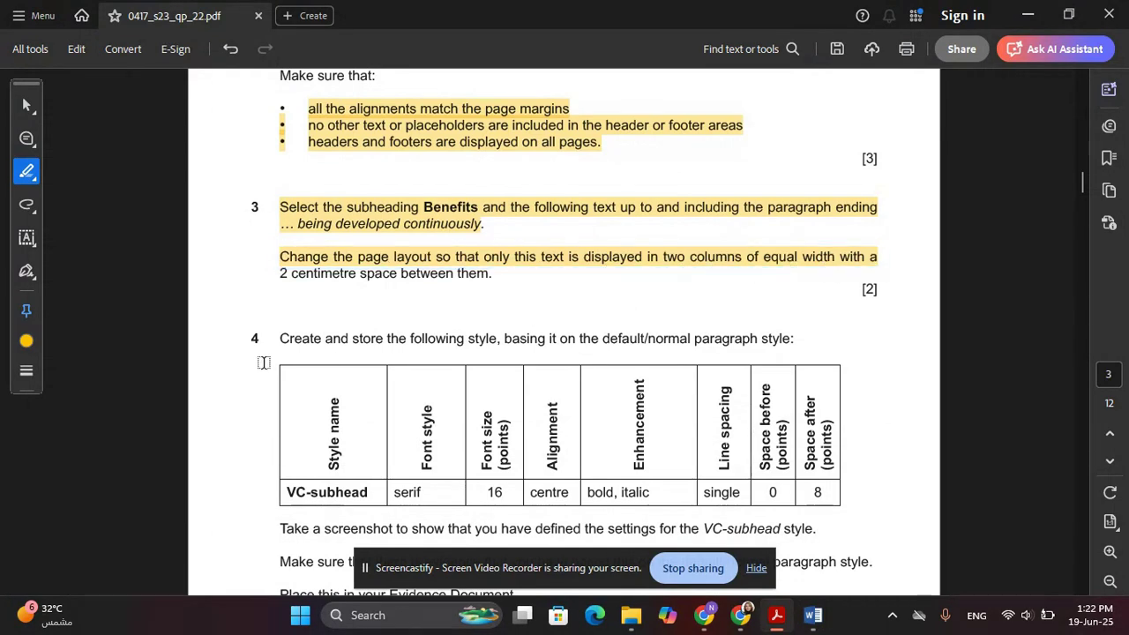
drag(279, 273, 470, 277)
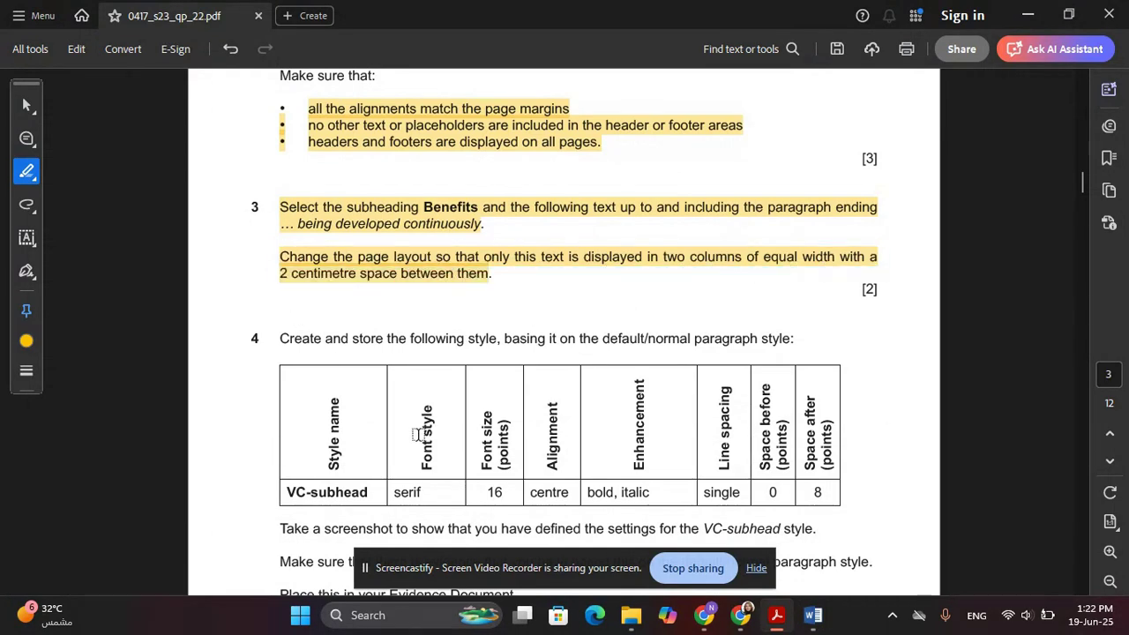
key(alt+Tab)
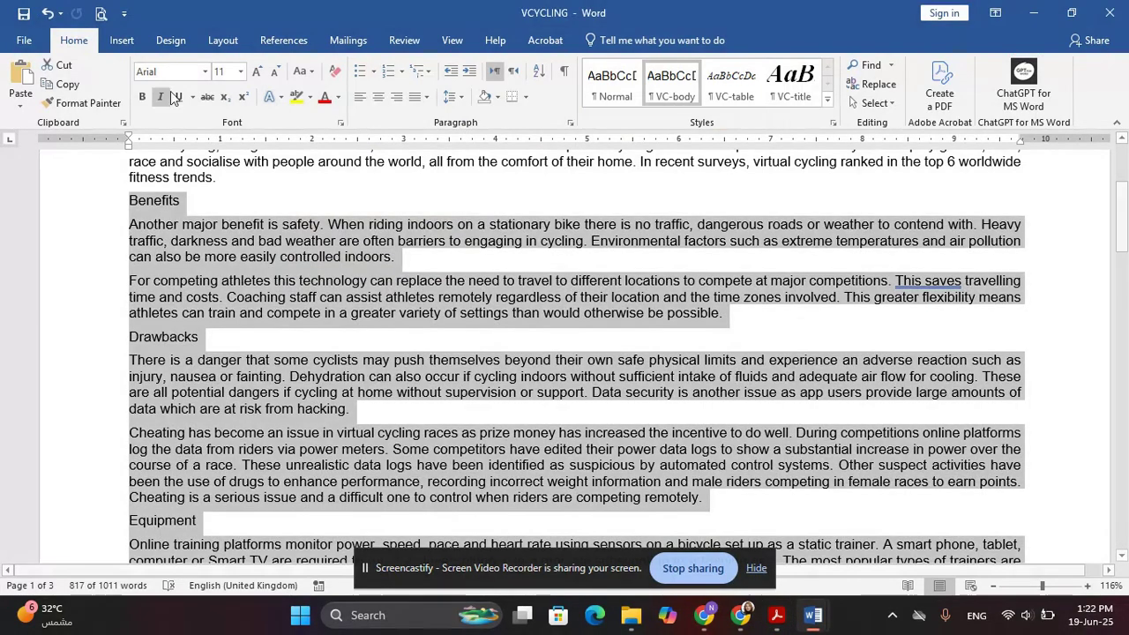
click(222, 40)
click(163, 102)
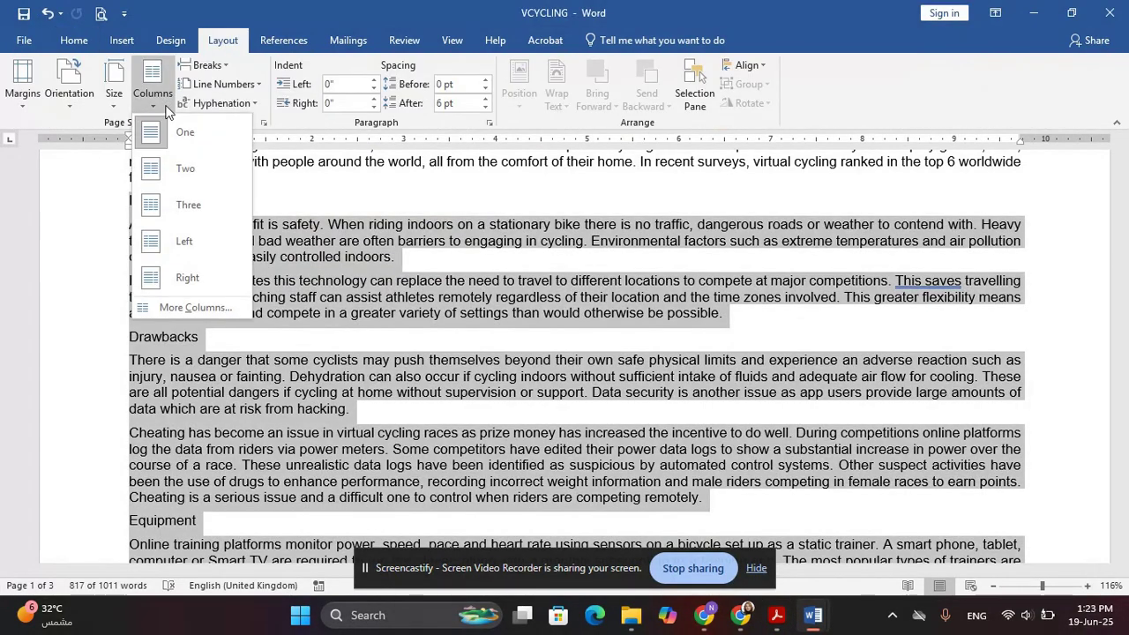
Lay out the selected Benefits text in Two equal-width columns with 2 cm spacing
click(185, 307)
click(499, 205)
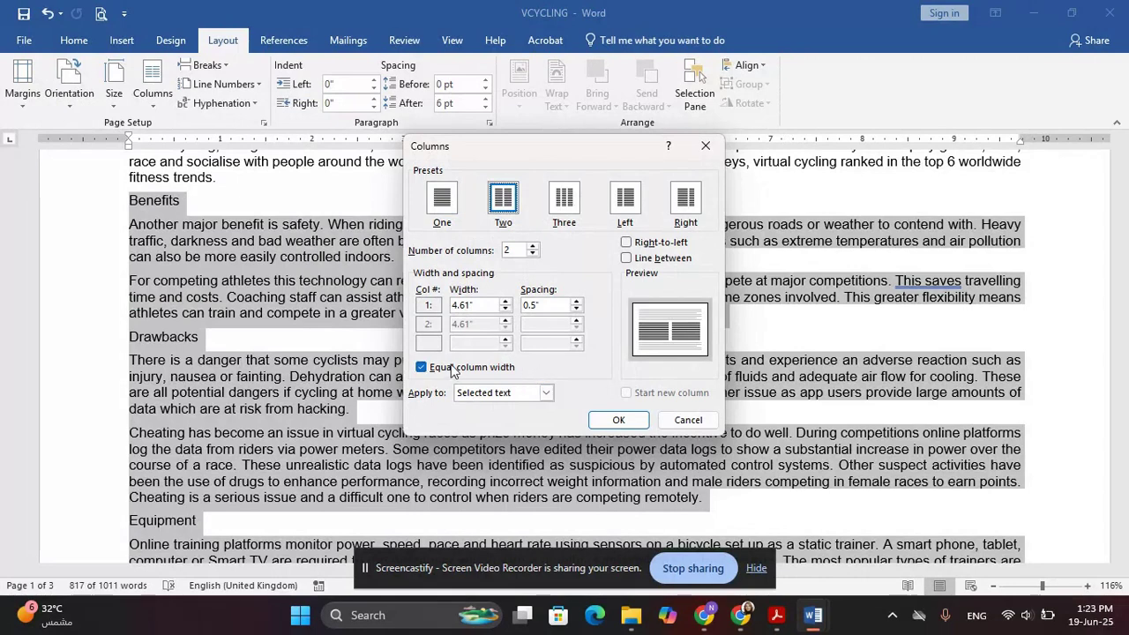
click(533, 305)
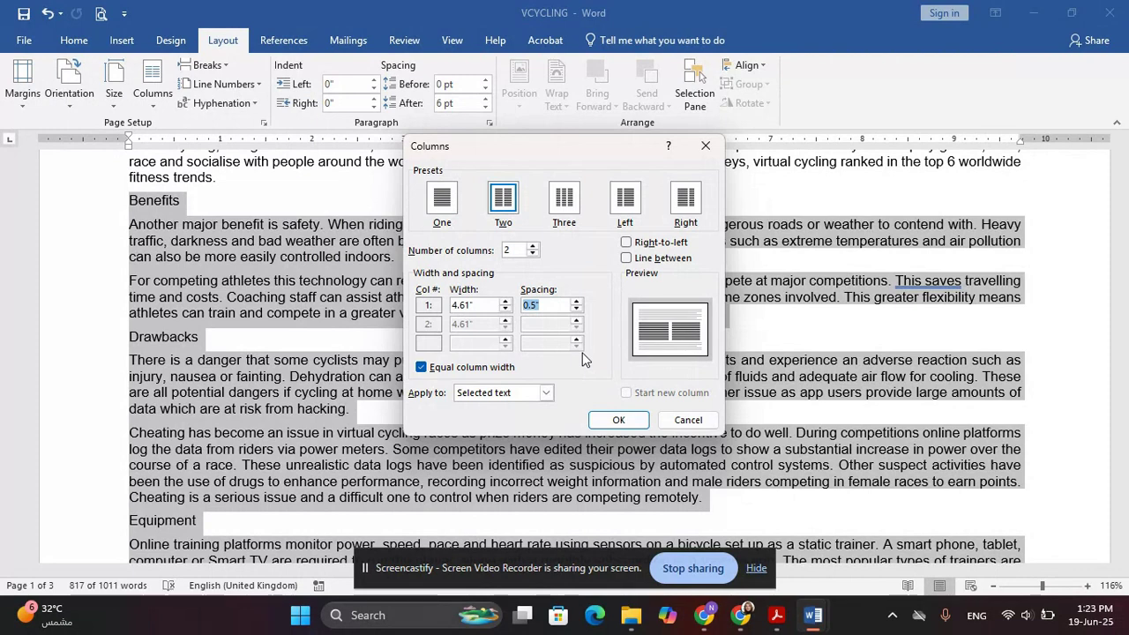
key(BackSpace)
key(alt+Tab)
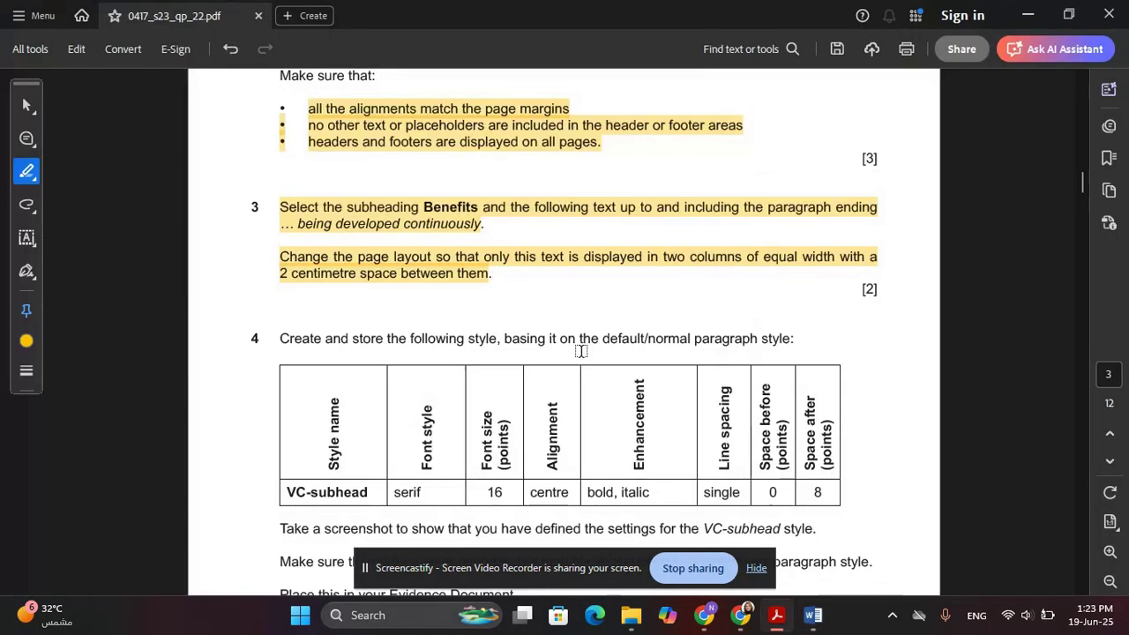
key(alt+Tab)
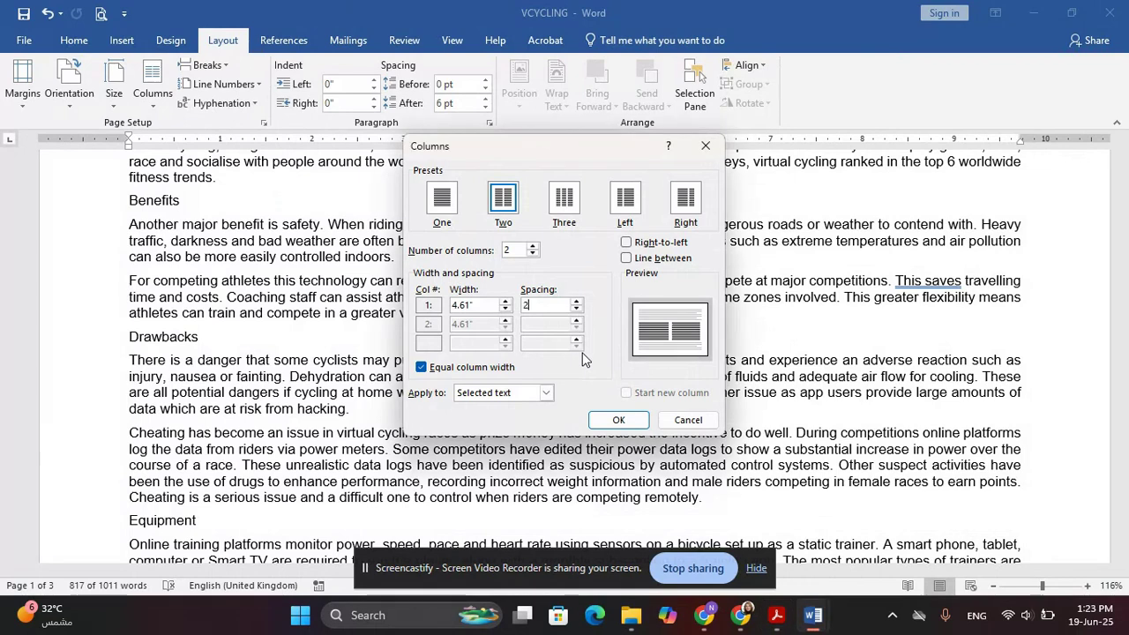
key(Return)
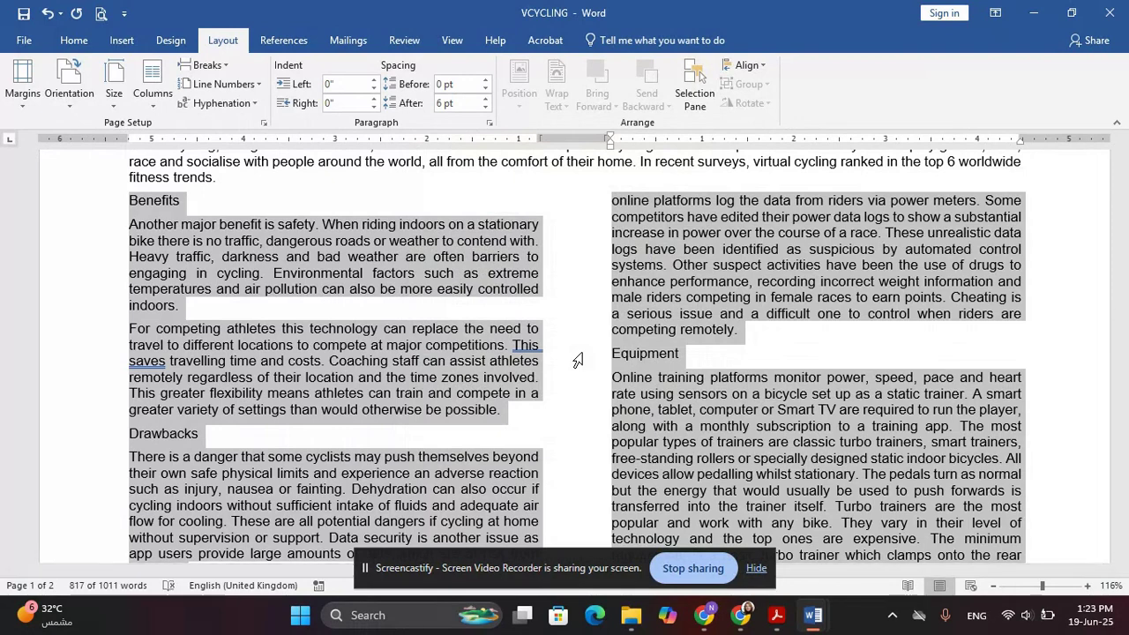
Highlight question 4's create-a-style instruction in the PDF, then scroll Word back to the top
key(alt+Tab)
scroll(459, 362, down, 2)
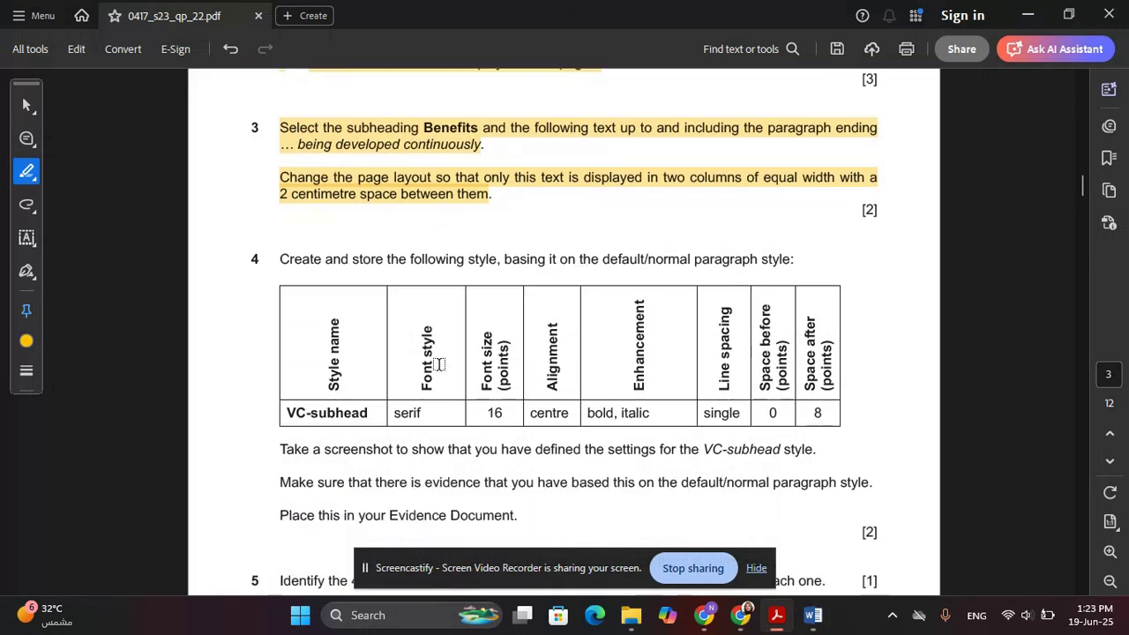
drag(279, 259, 800, 262)
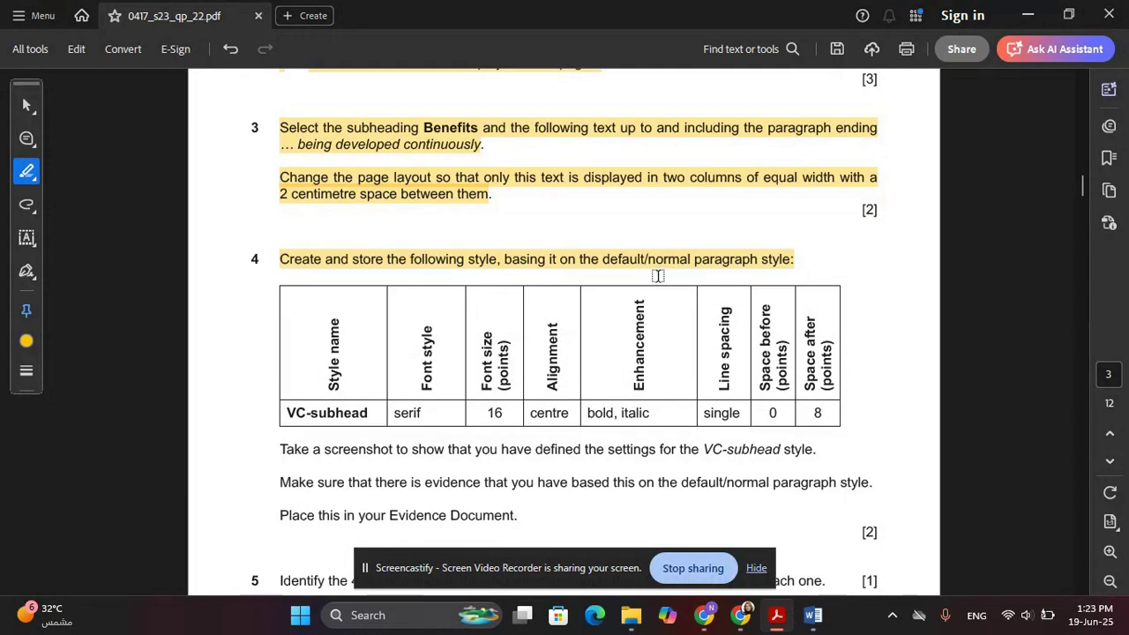
key(alt+Tab)
scroll(373, 287, up, 1)
scroll(374, 288, up, 3)
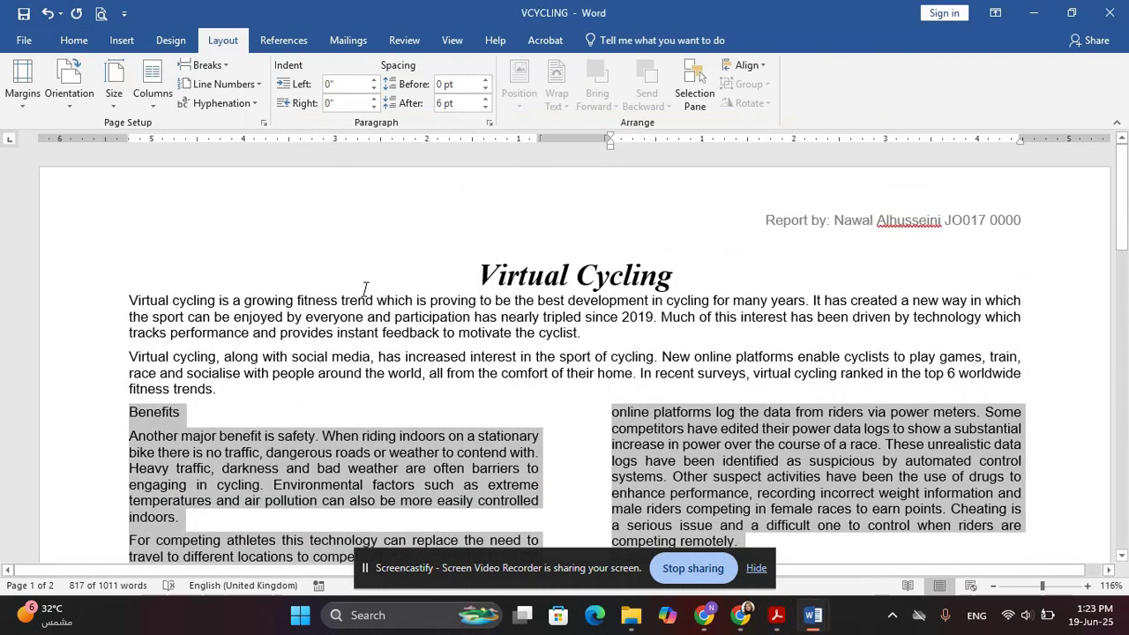
Place the cursor in the Virtual Cycling title and open the Styles pane from Home
click(472, 271)
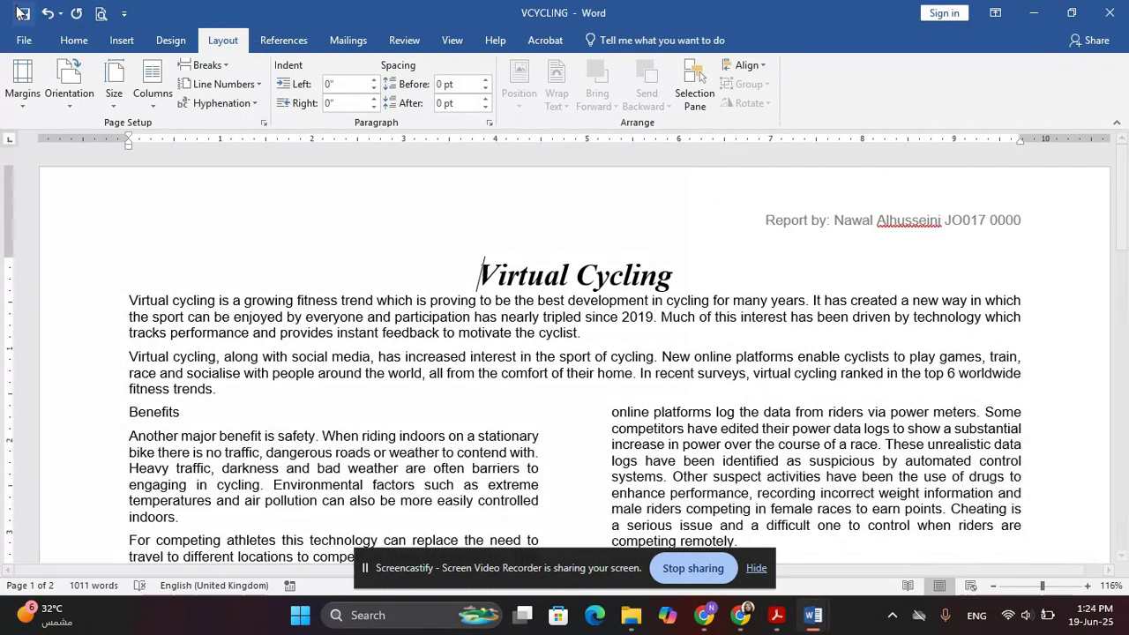
click(74, 40)
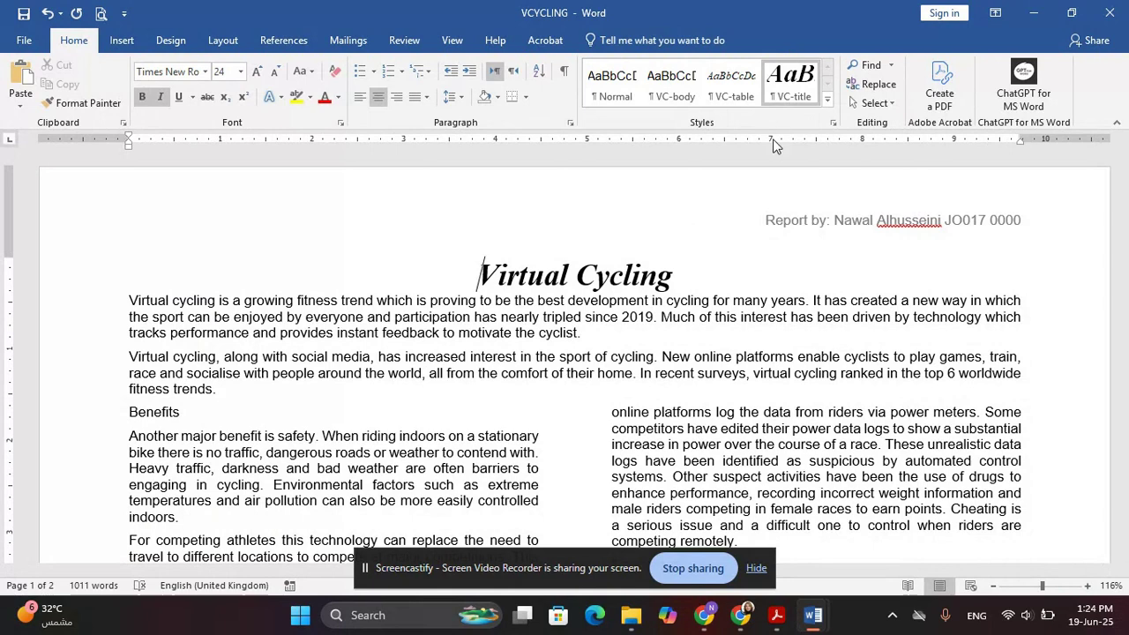
click(111, 420)
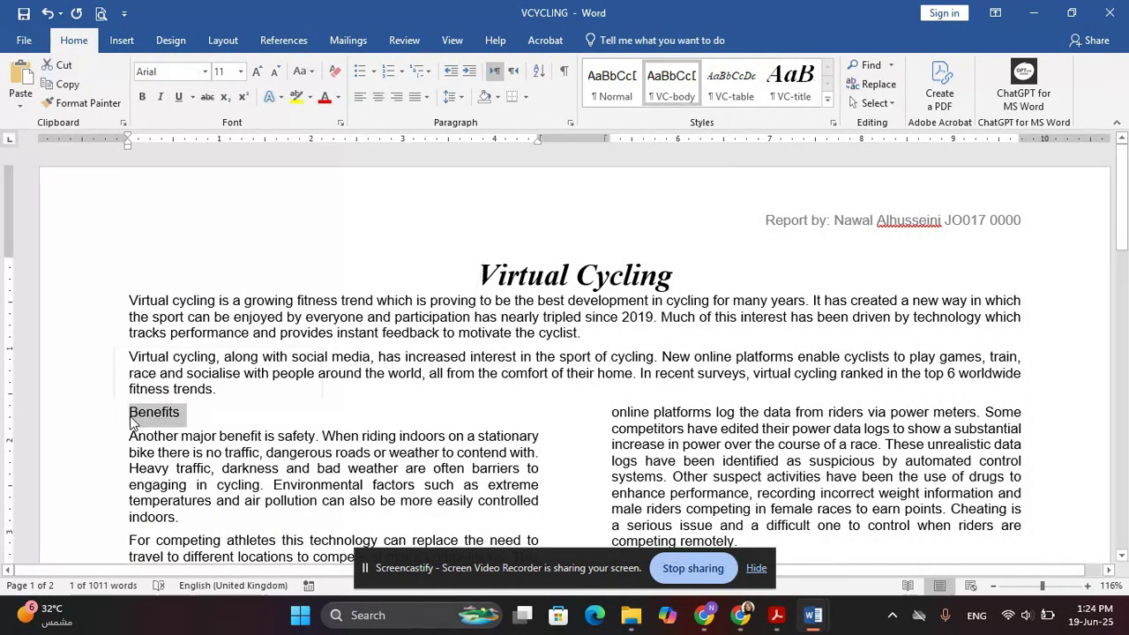
click(134, 418)
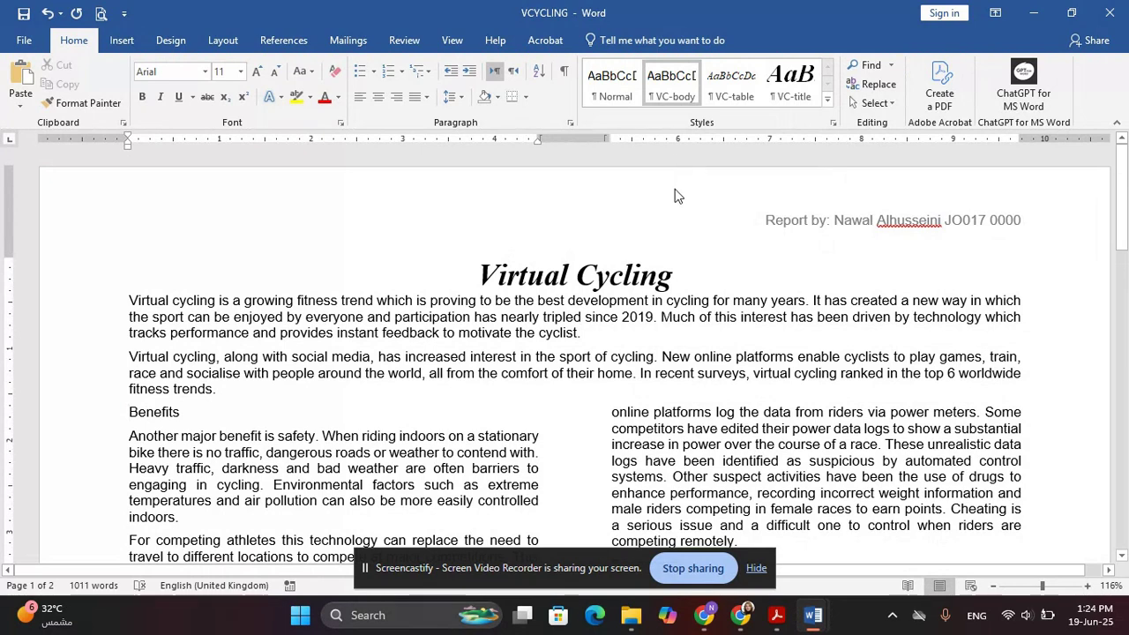
click(475, 262)
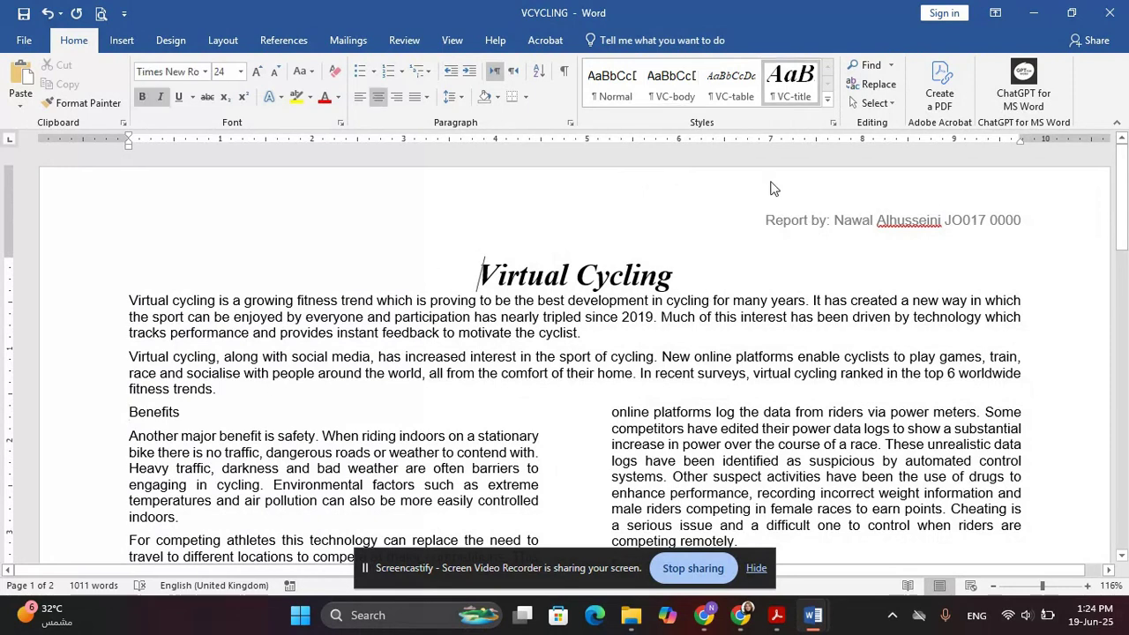
click(833, 124)
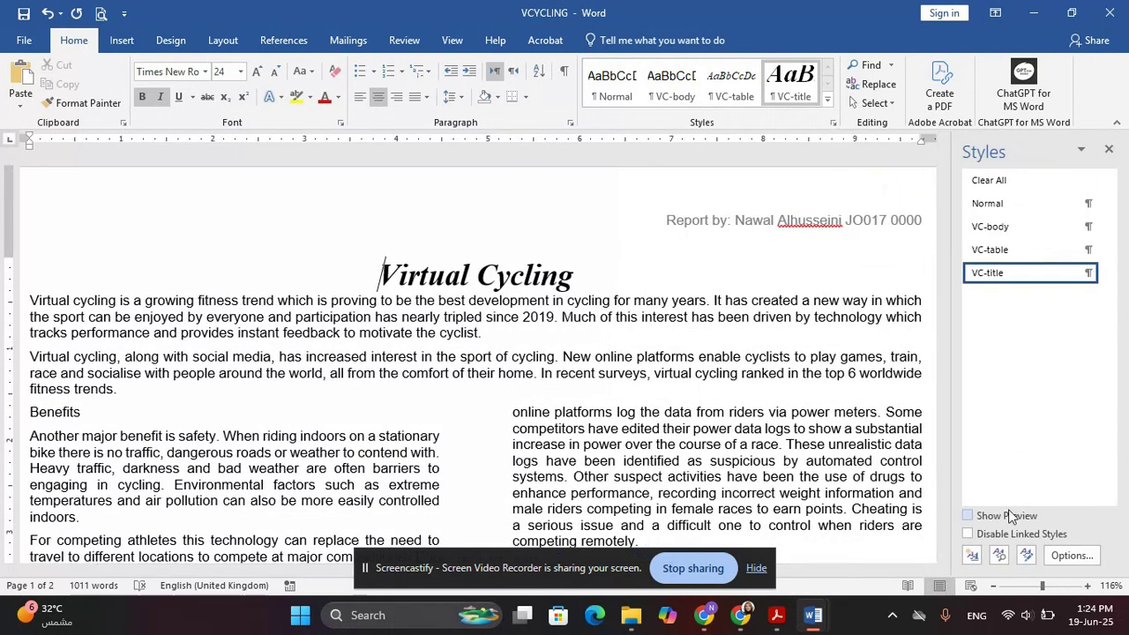
Start a new style named VC-subhead, checking the name in the PDF's style table
click(973, 556)
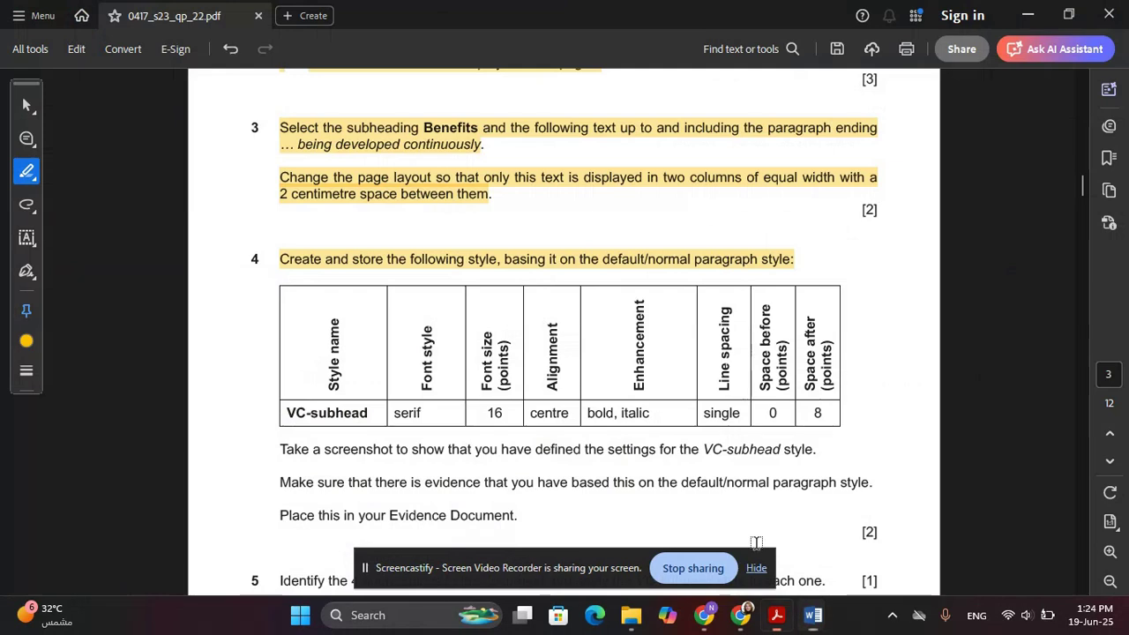
click(776, 615)
scroll(320, 382, down, 1)
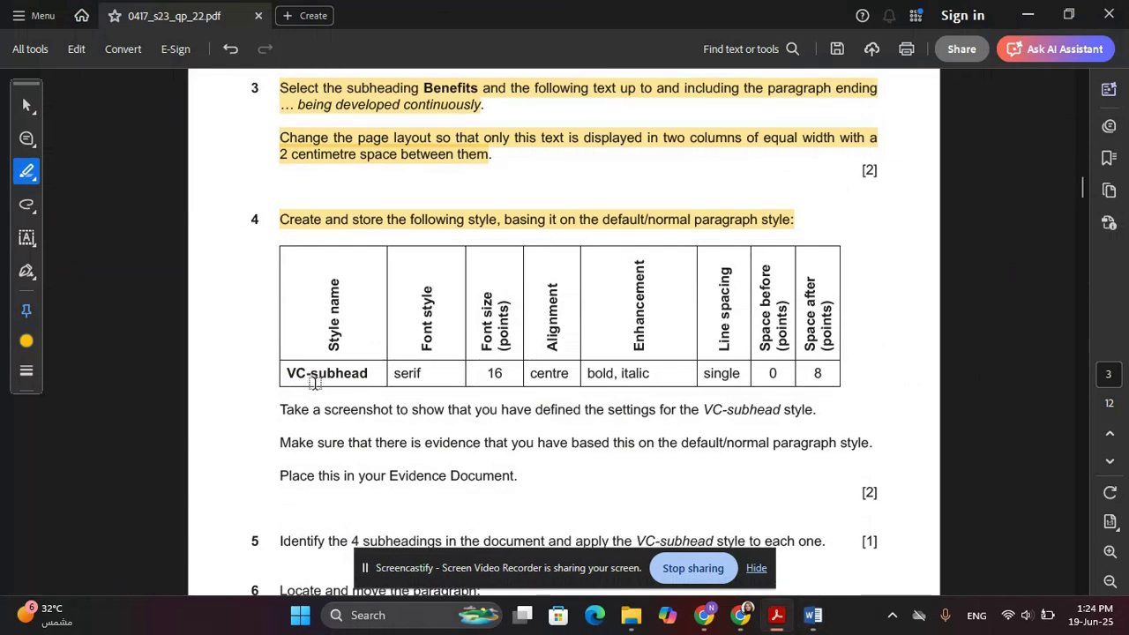
drag(287, 373, 380, 374)
key(alt+Tab)
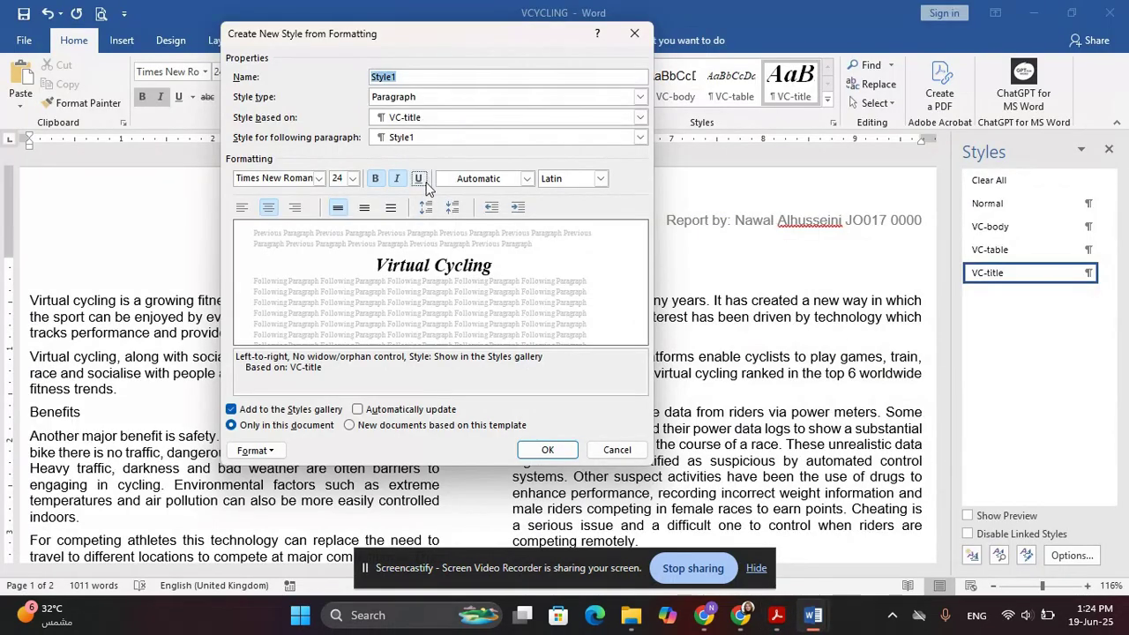
text(VC-)
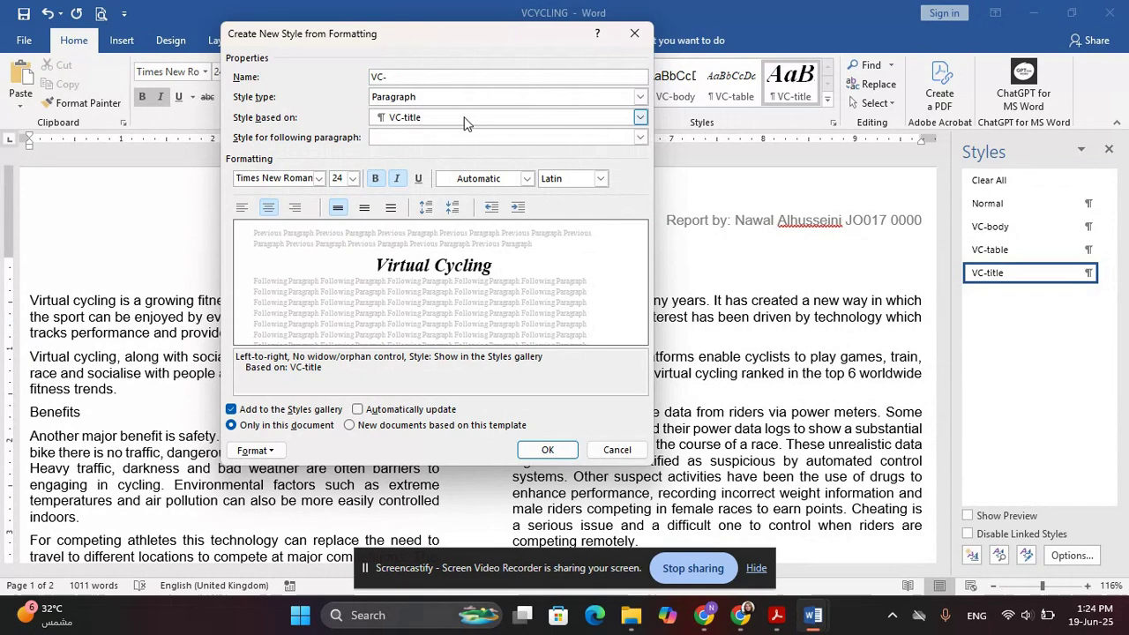
key(alt+Tab)
key(alt+Tab)
text(sub)
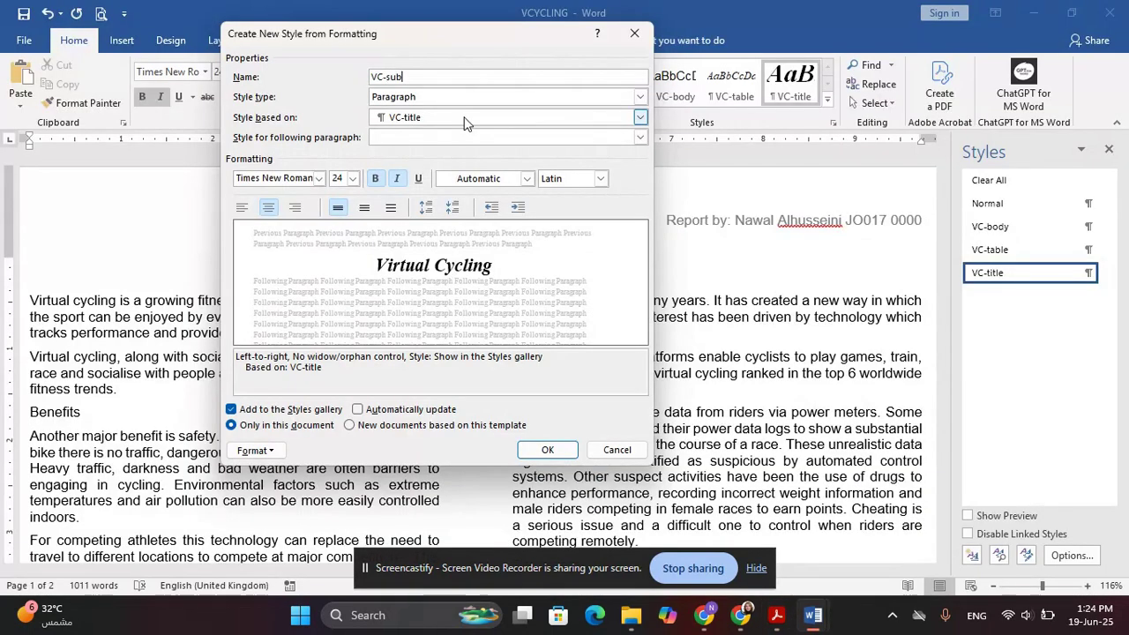
key(alt+Tab)
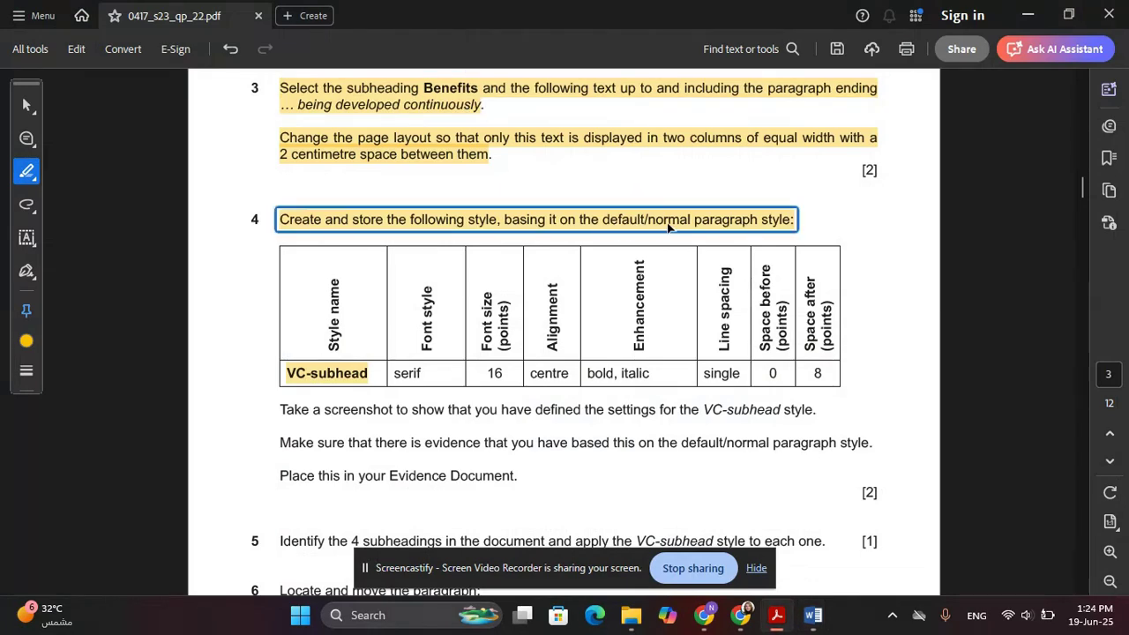
key(alt+Tab)
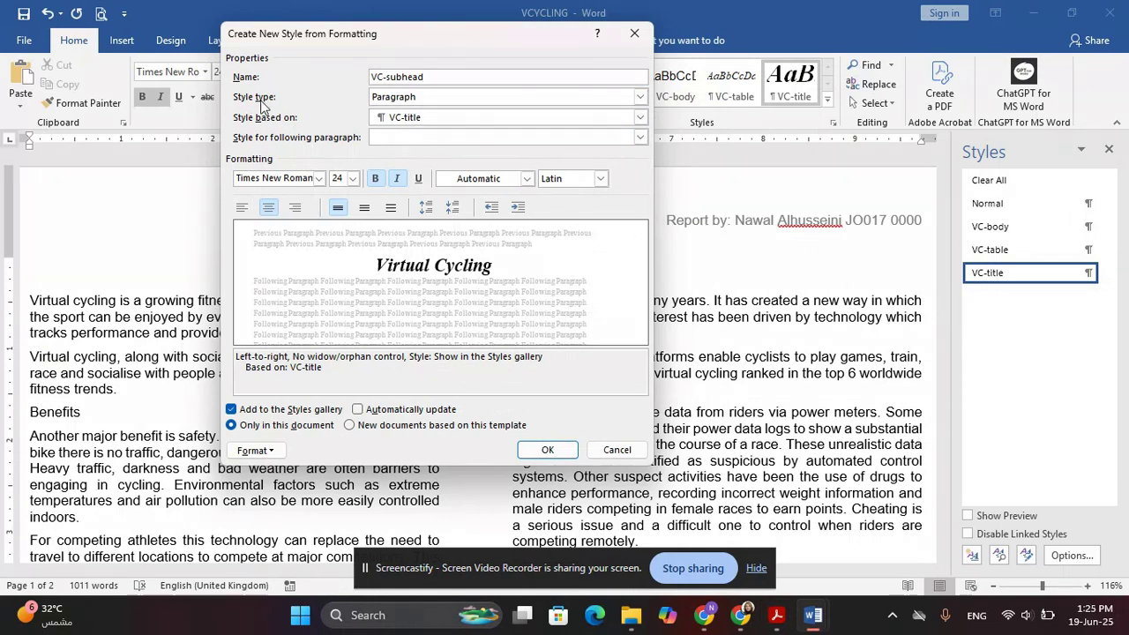
Base VC-subhead on the Normal style
click(399, 117)
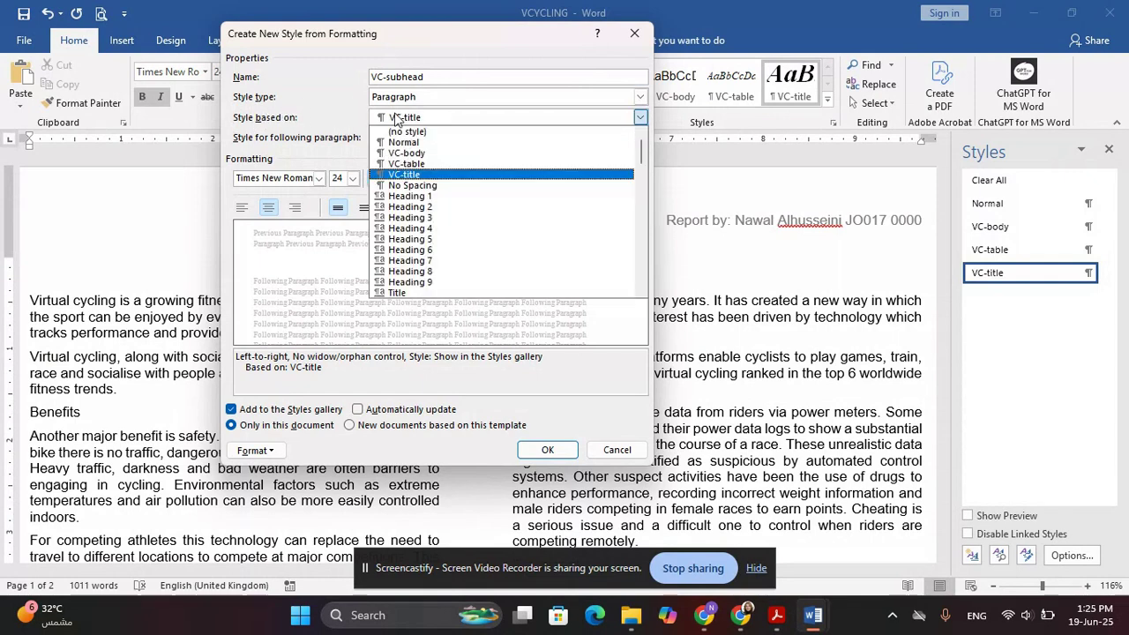
click(404, 142)
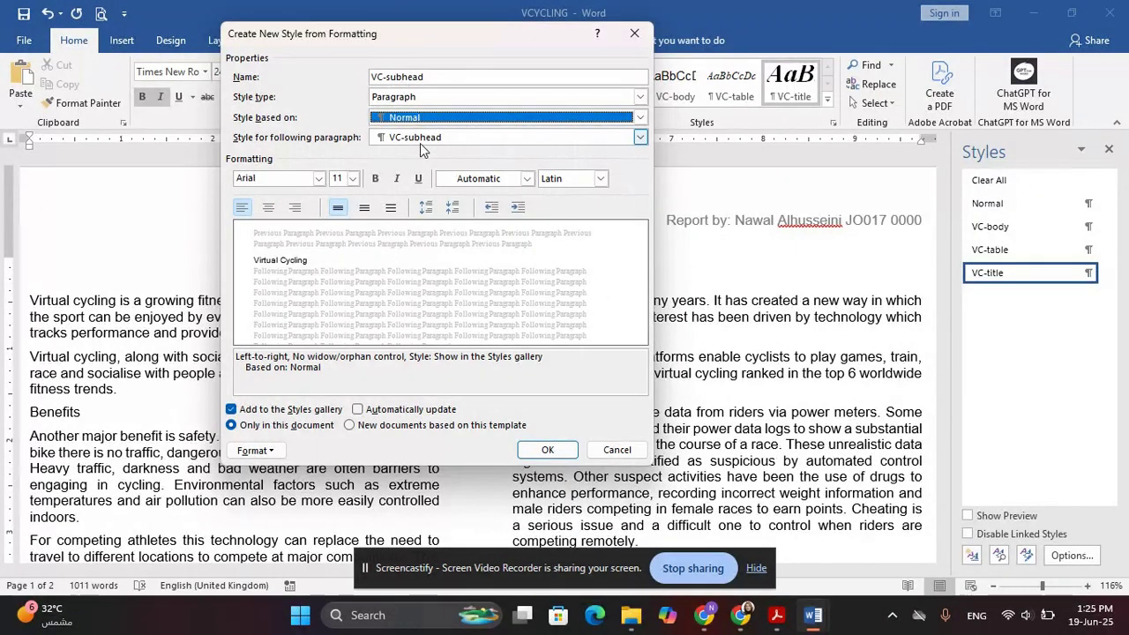
key(alt+Tab)
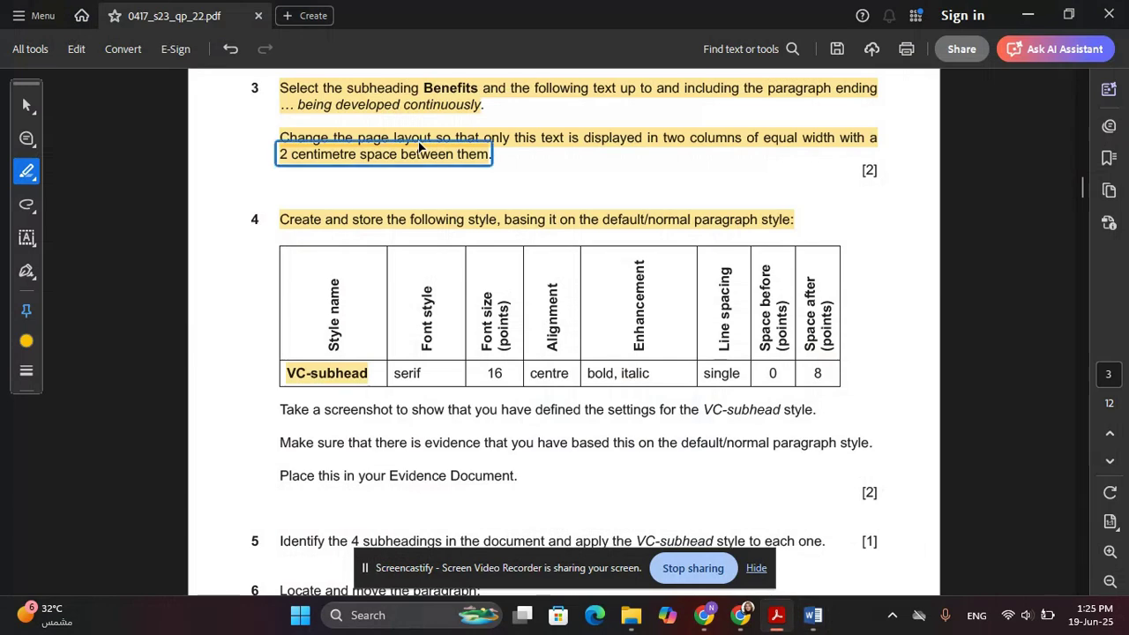
key(alt+Tab)
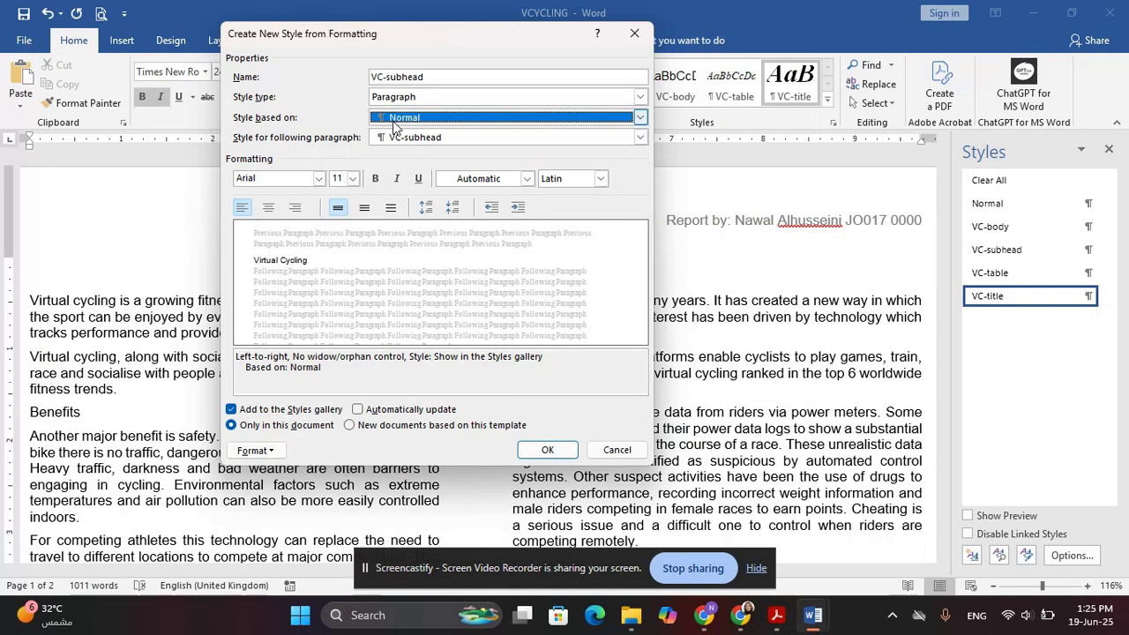
key(alt+Tab)
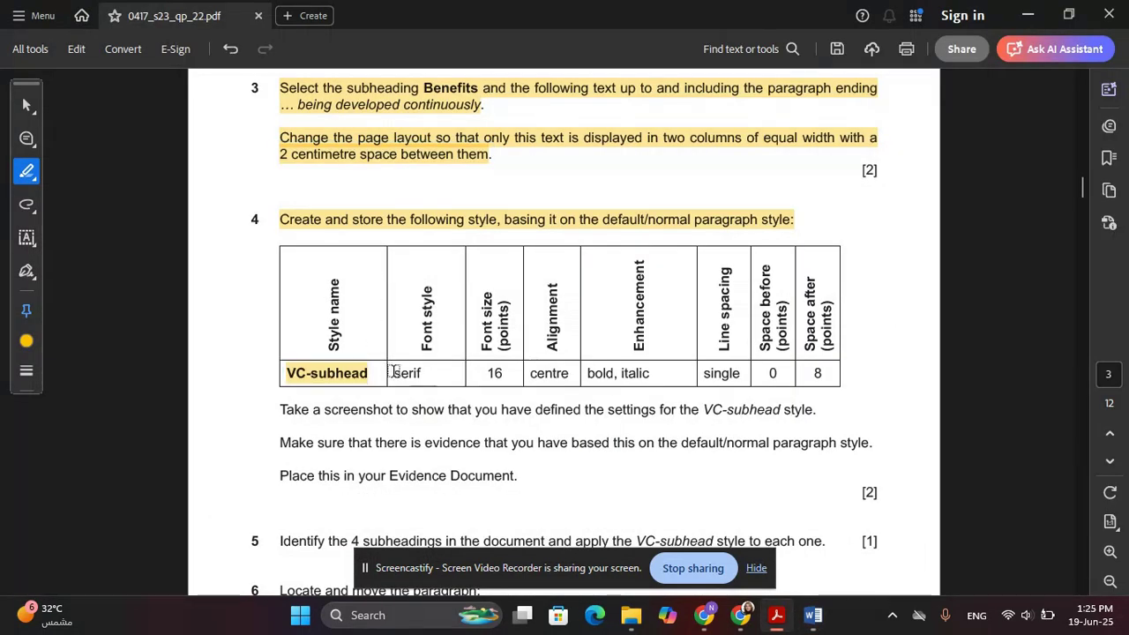
drag(392, 372, 423, 373)
key(alt+Tab)
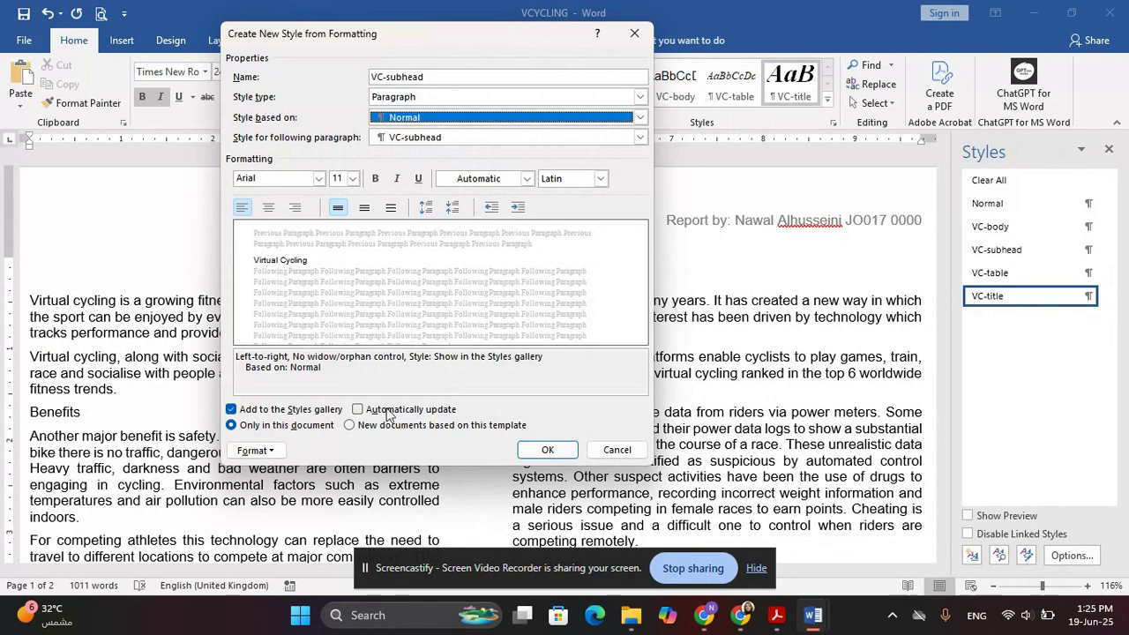
Set VC-subhead's font to Times New Roman, size 16
click(264, 179)
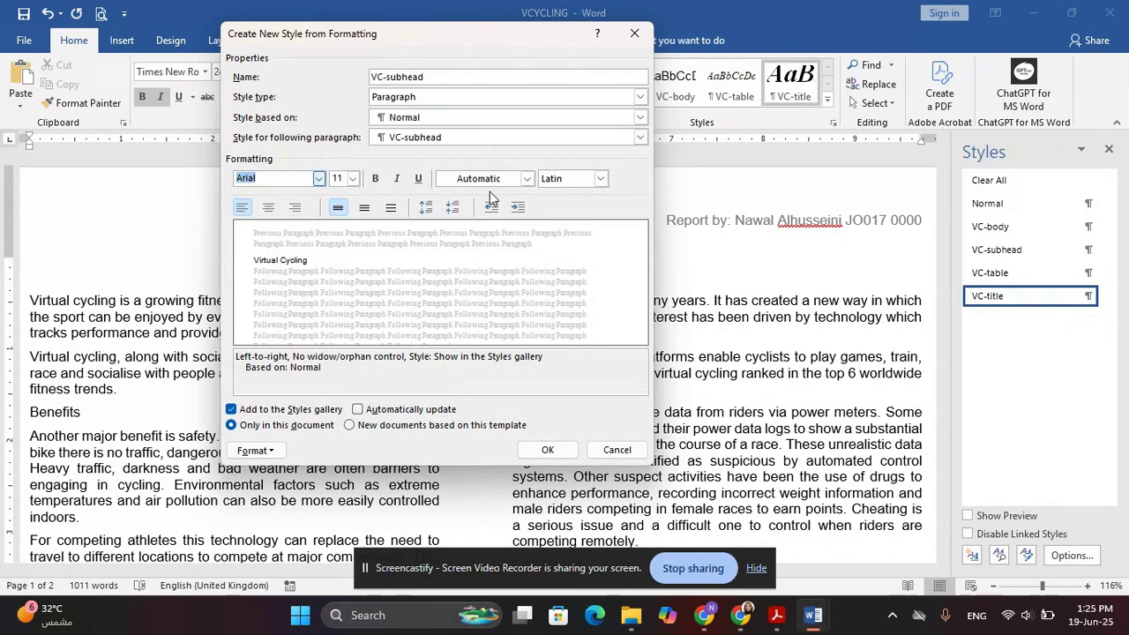
text(Times New Roman)
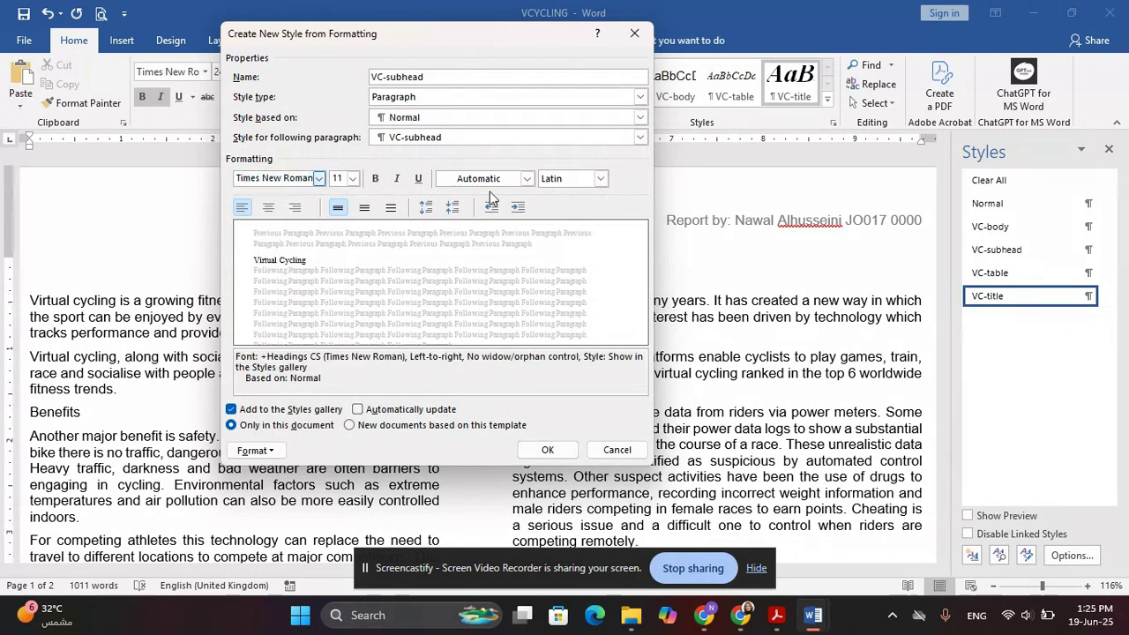
key(alt+Tab)
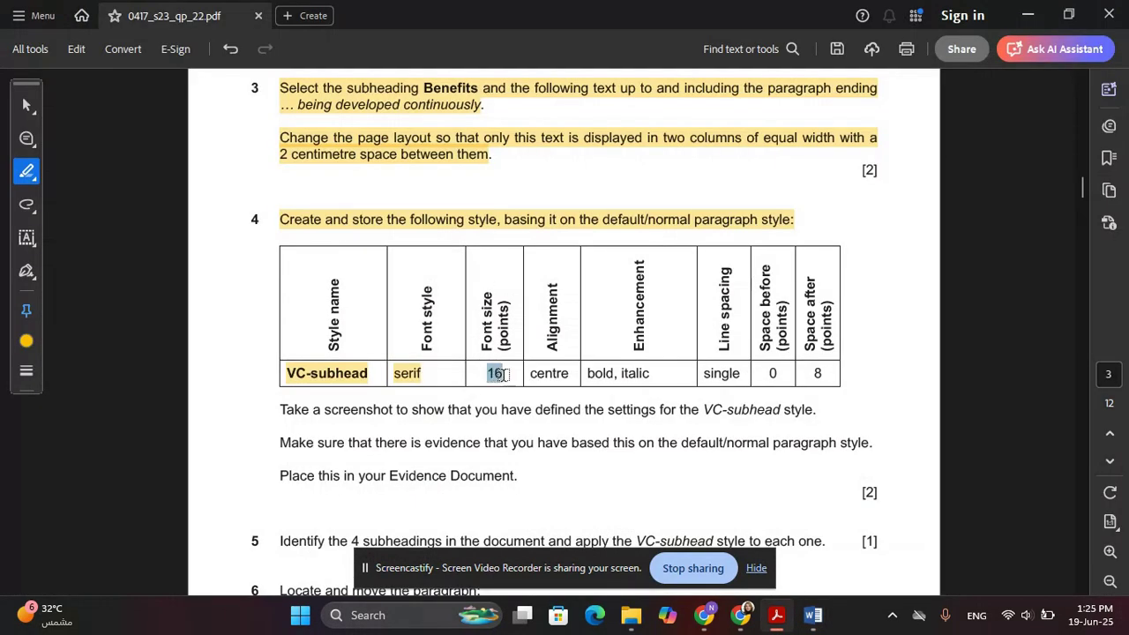
key(alt+Tab)
text(16)
key(alt+Tab)
drag(535, 374, 651, 374)
key(alt+Tab)
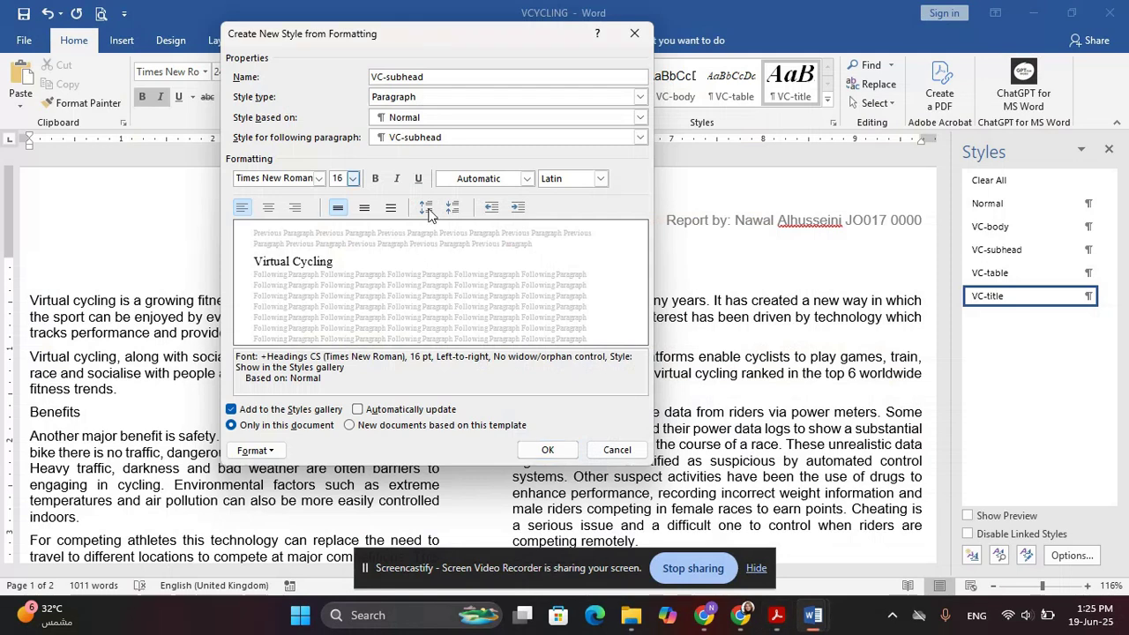
Make VC-subhead bold, italic and centred, marking single spacing, 0 before, 8 after in the PDF
click(374, 179)
click(396, 179)
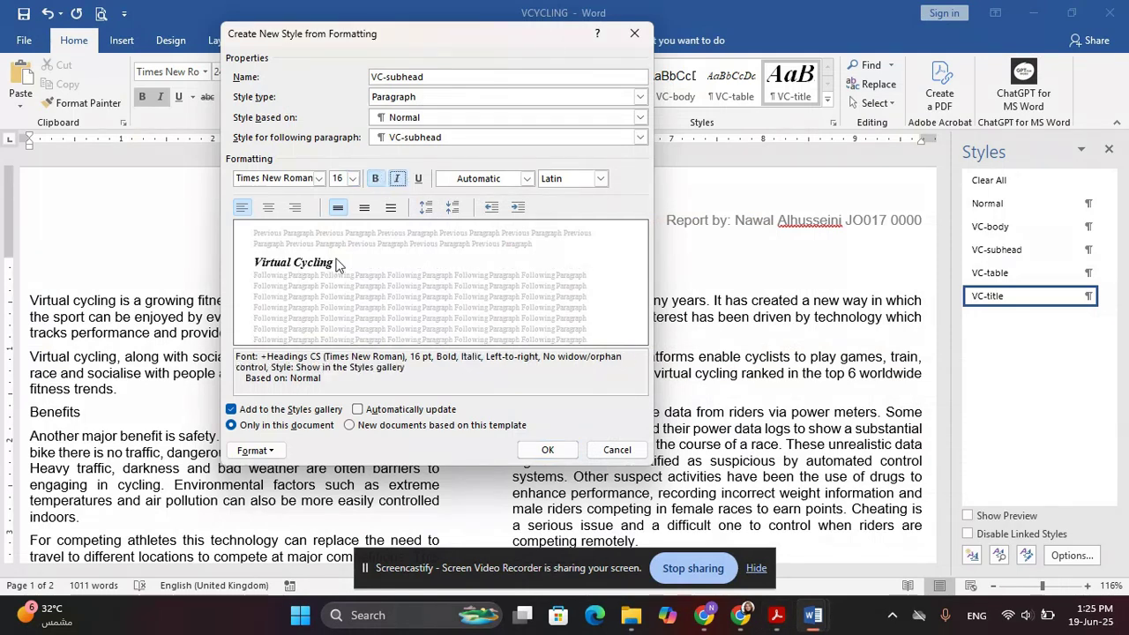
click(269, 208)
key(alt+Tab)
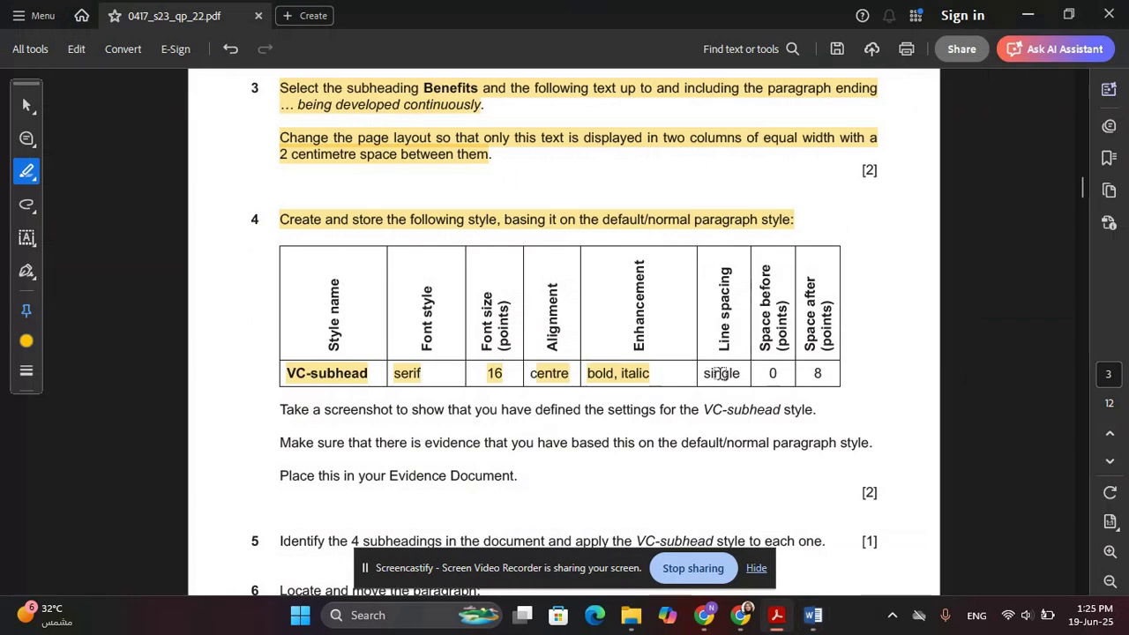
drag(704, 373, 741, 372)
click(745, 372)
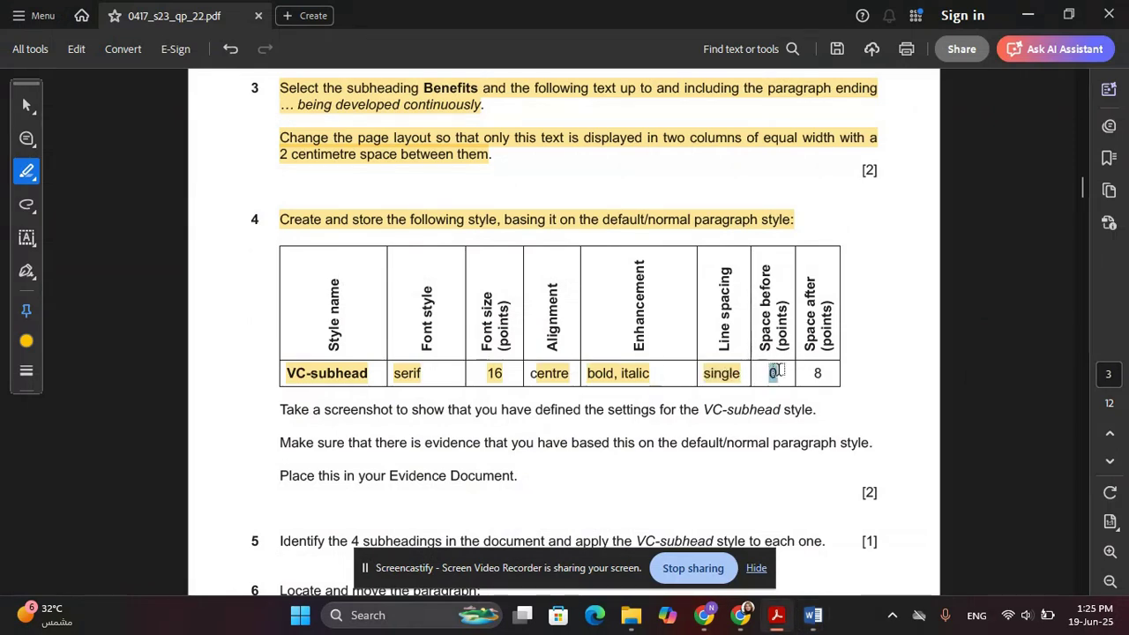
drag(808, 372, 827, 372)
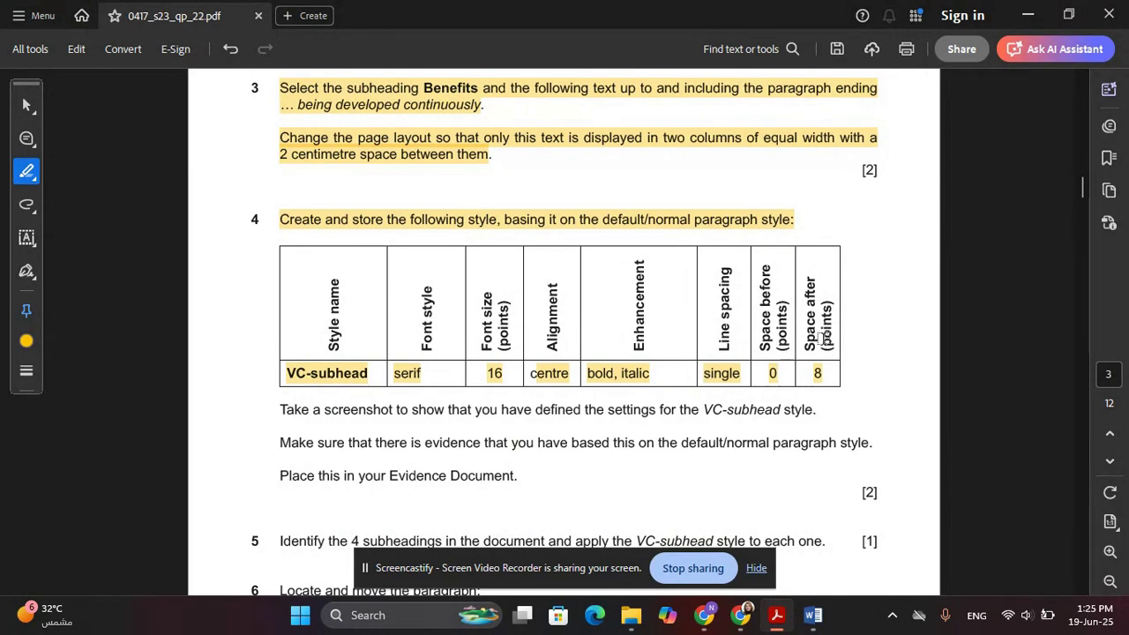
key(alt+Tab)
click(253, 450)
click(281, 300)
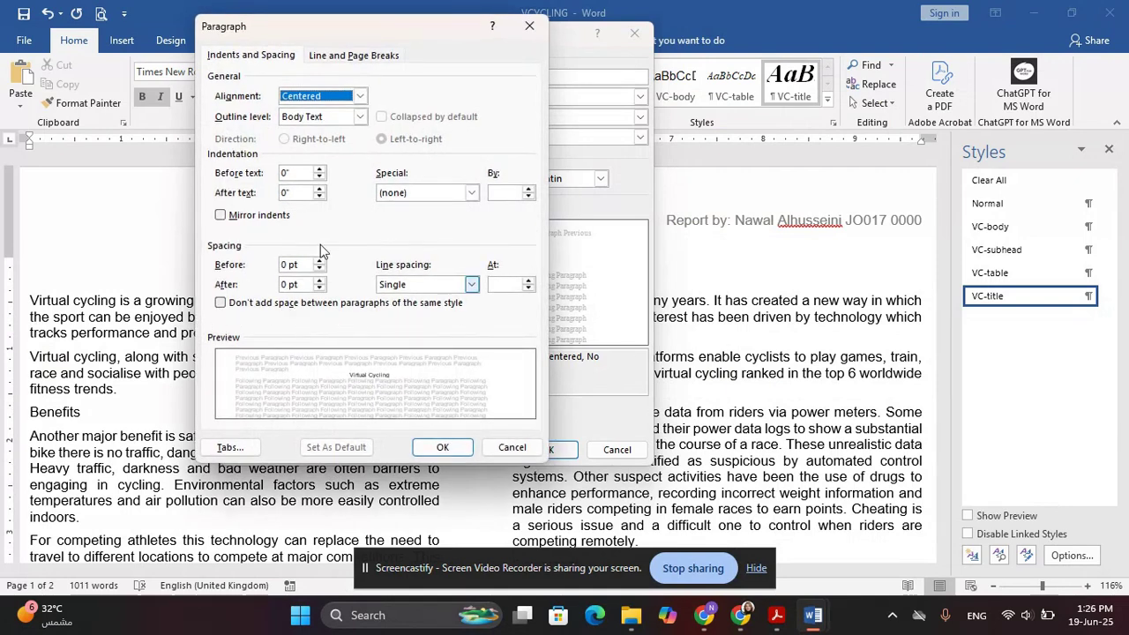
Give VC-subhead 8 pt spacing after, keeping 0 pt before and single line spacing
key(alt+Tab)
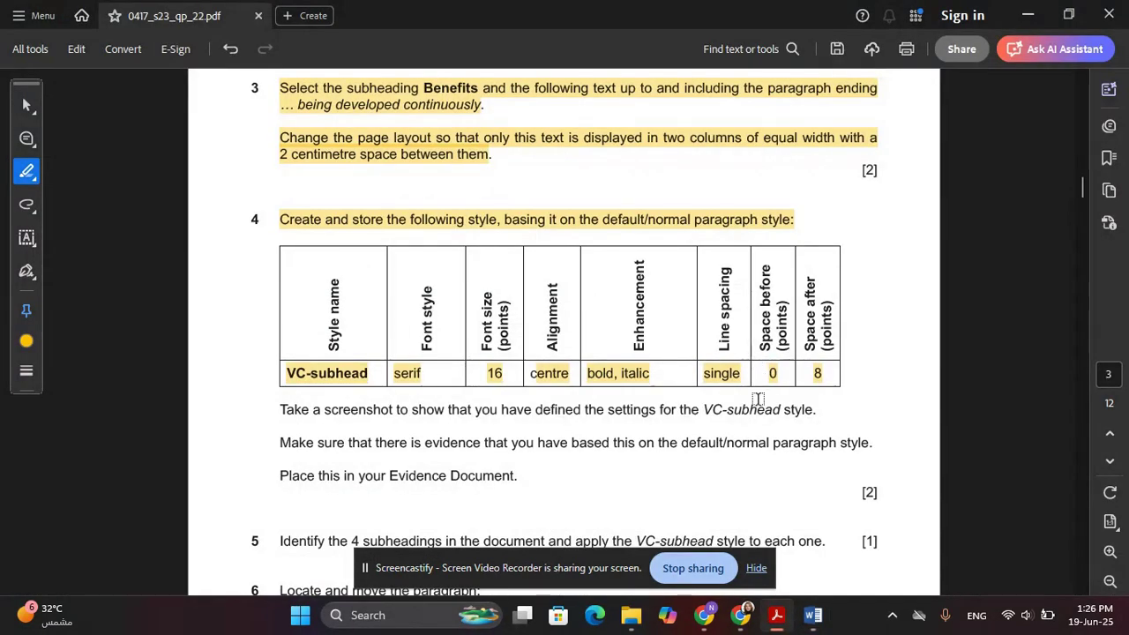
key(alt+Tab)
key(alt+Tab)
key(alt+Tab)
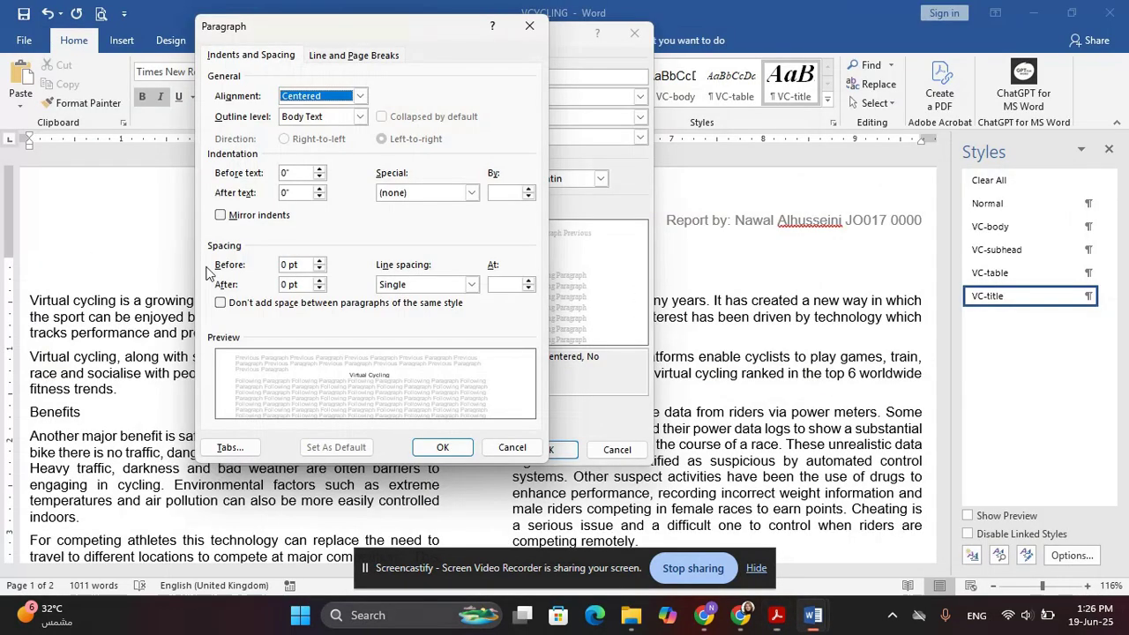
click(275, 283)
key(alt+Tab)
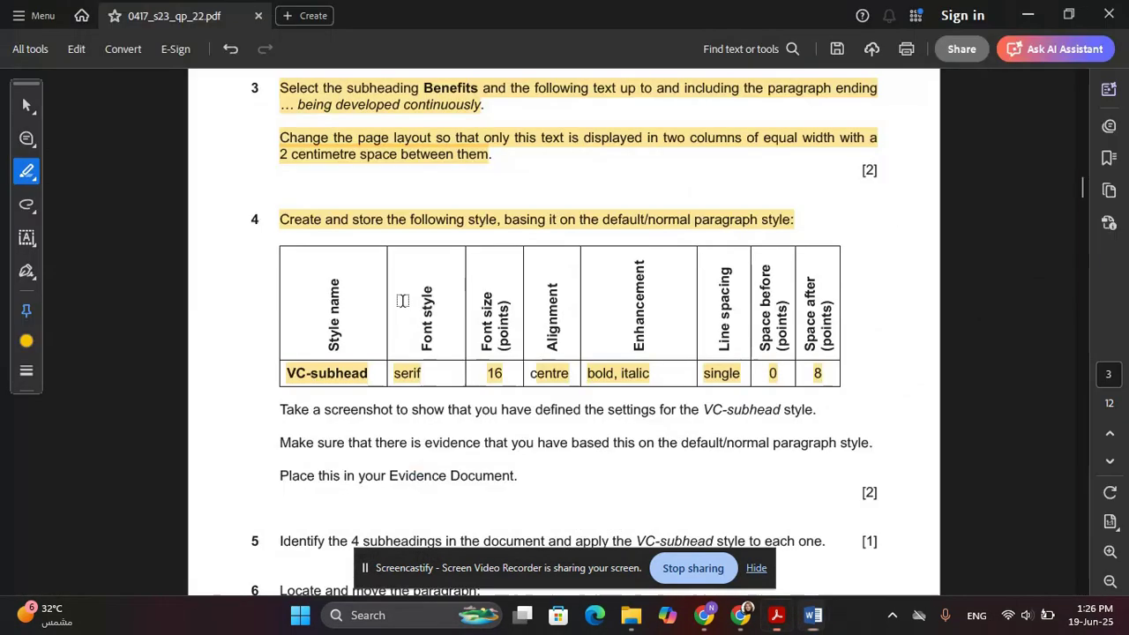
key(alt+Tab)
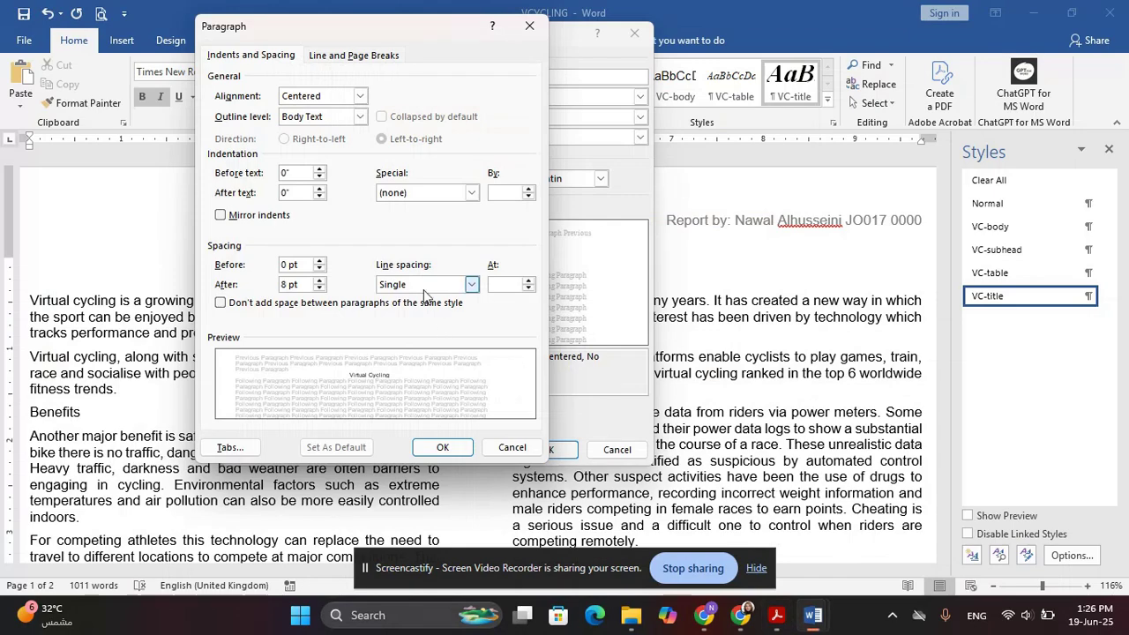
click(463, 446)
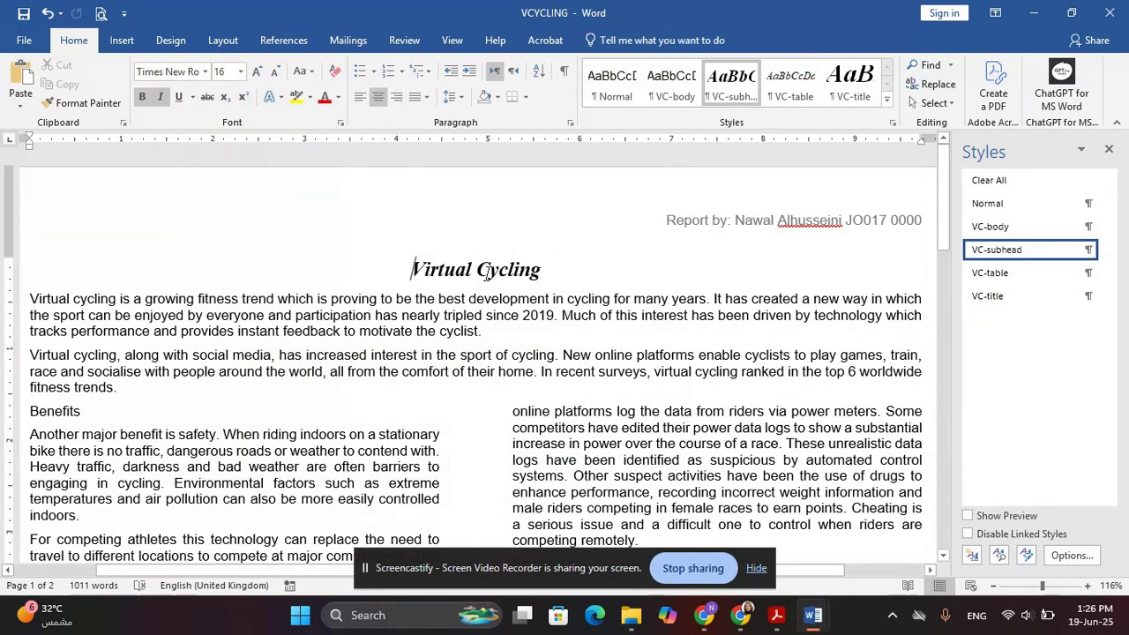
Reapply VC-title to the Virtual Cycling title and bring up the VC-subhead style's options
click(849, 81)
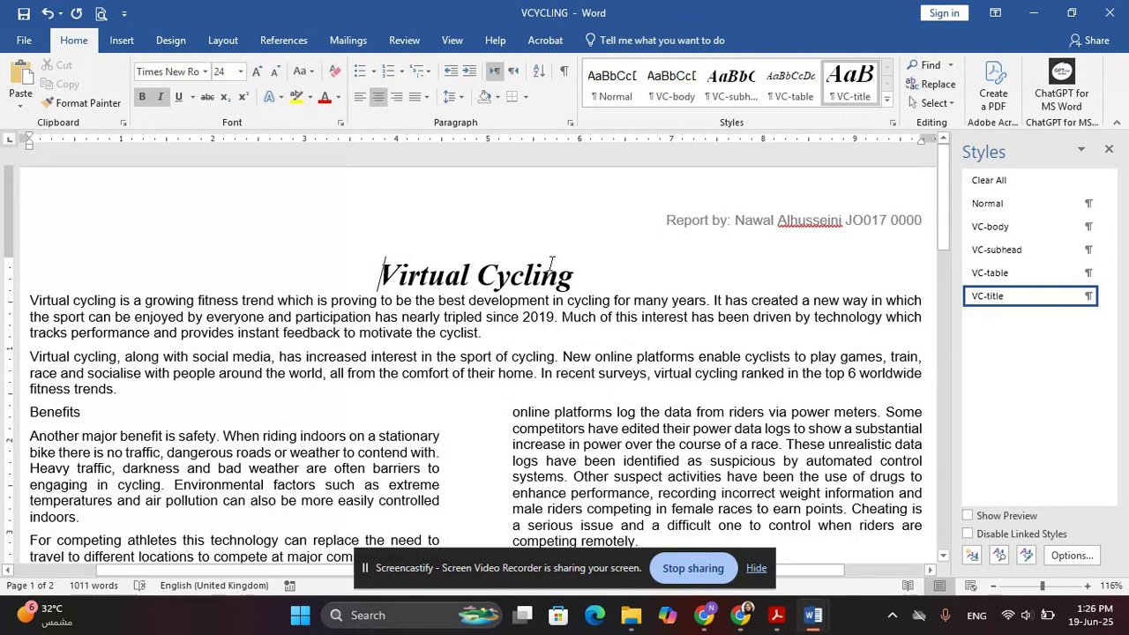
key(alt+Tab)
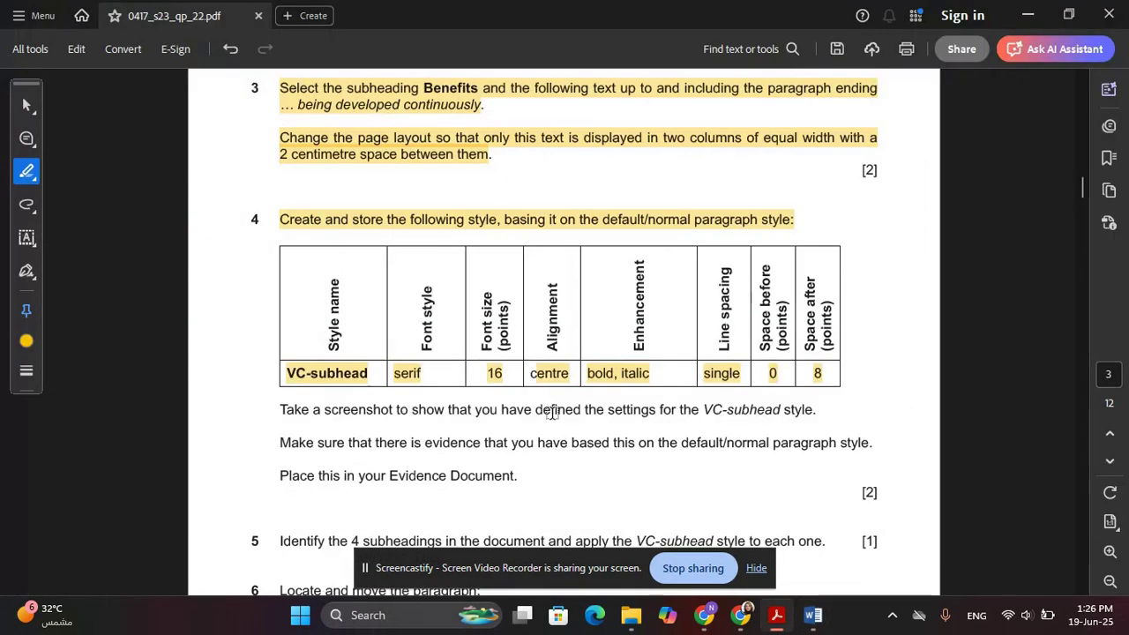
scroll(557, 414, down, 1)
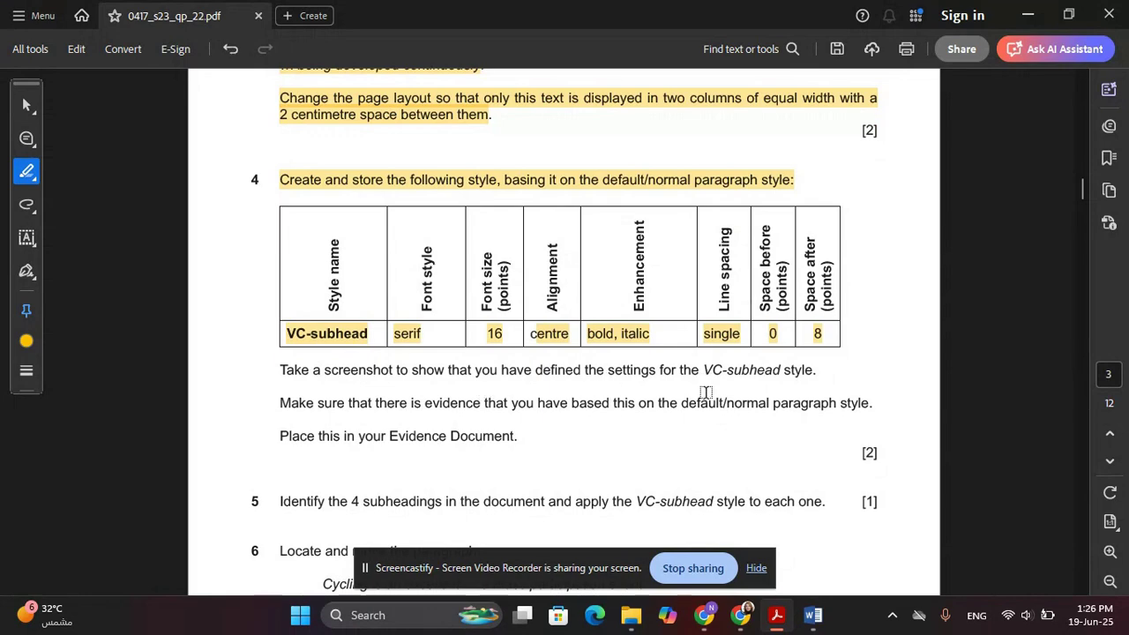
key(alt+Tab)
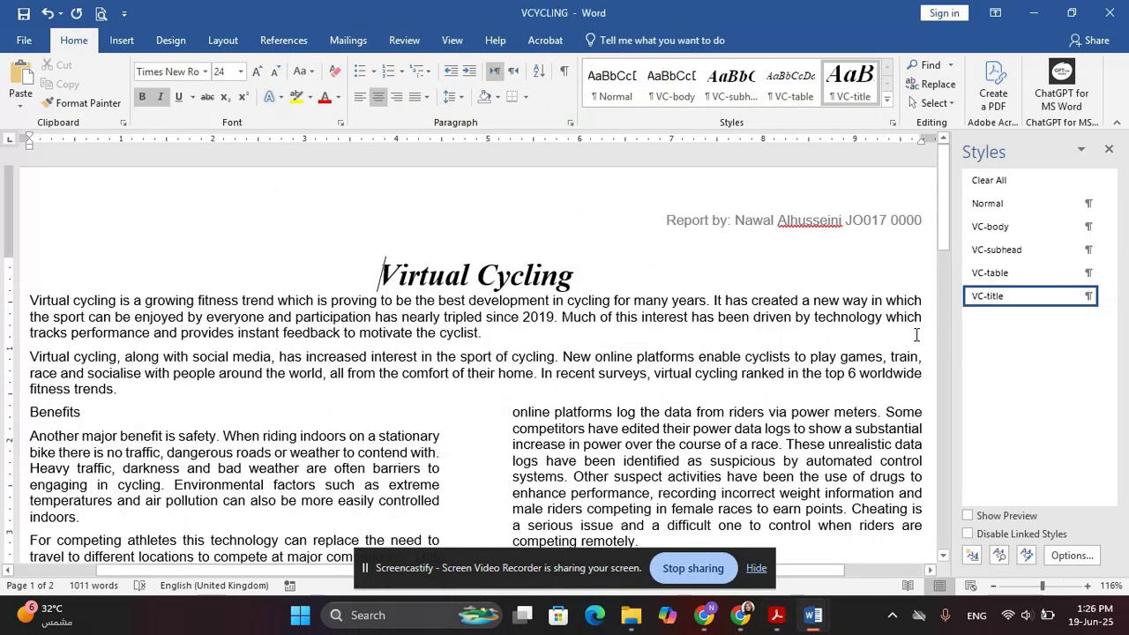
click(1107, 252)
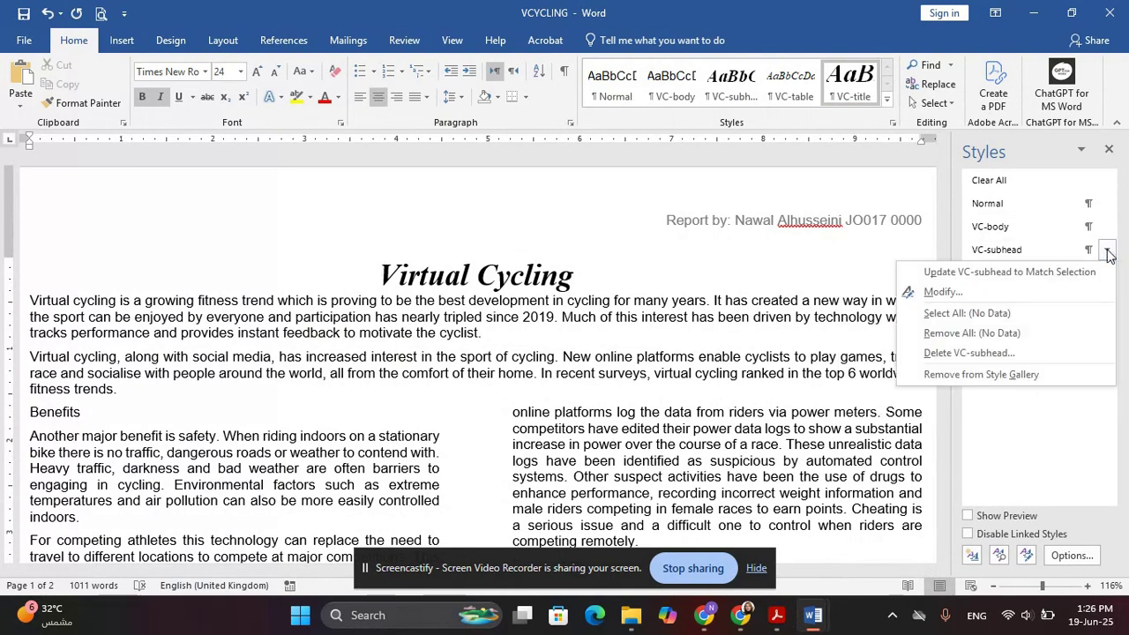
Open VC-subhead in Modify Style and review its paragraph settings
click(982, 293)
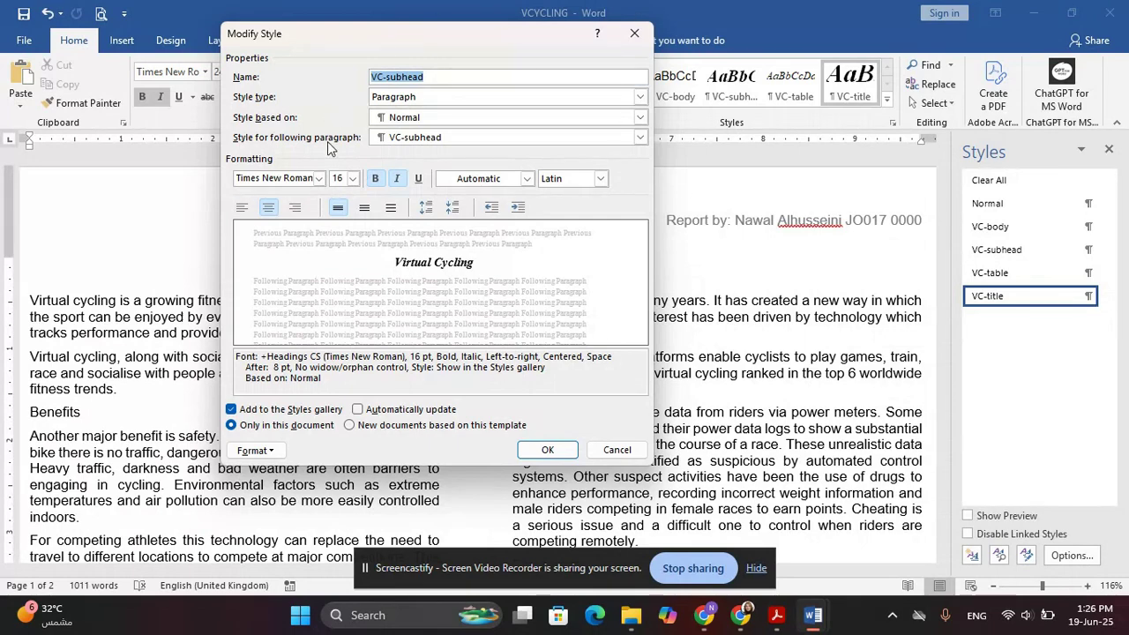
click(277, 453)
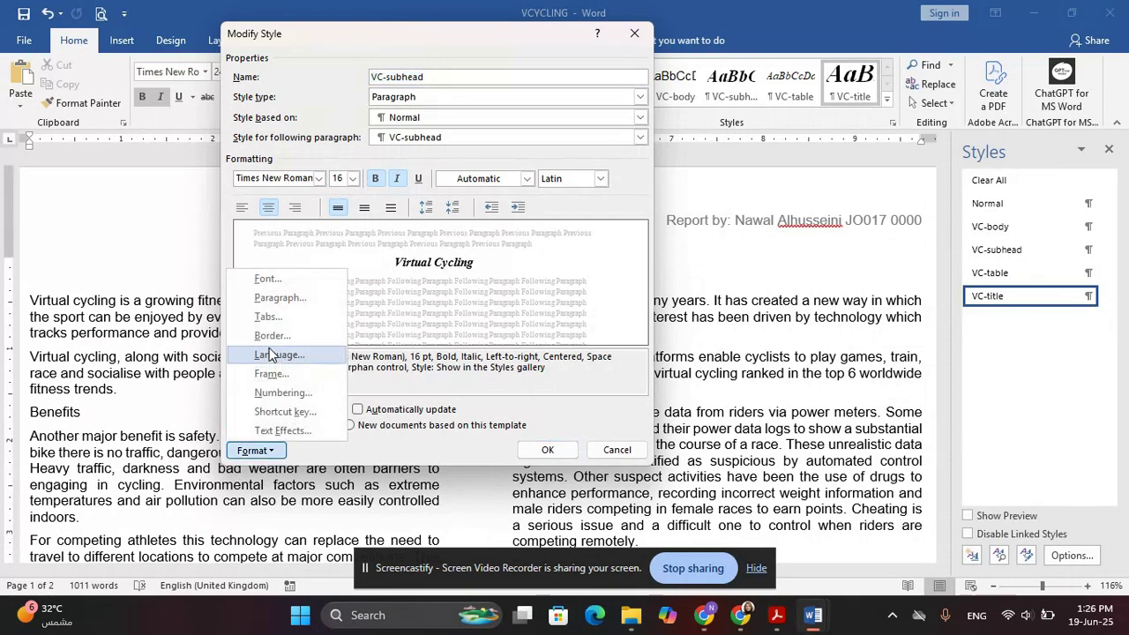
click(283, 298)
drag(369, 26, 829, 35)
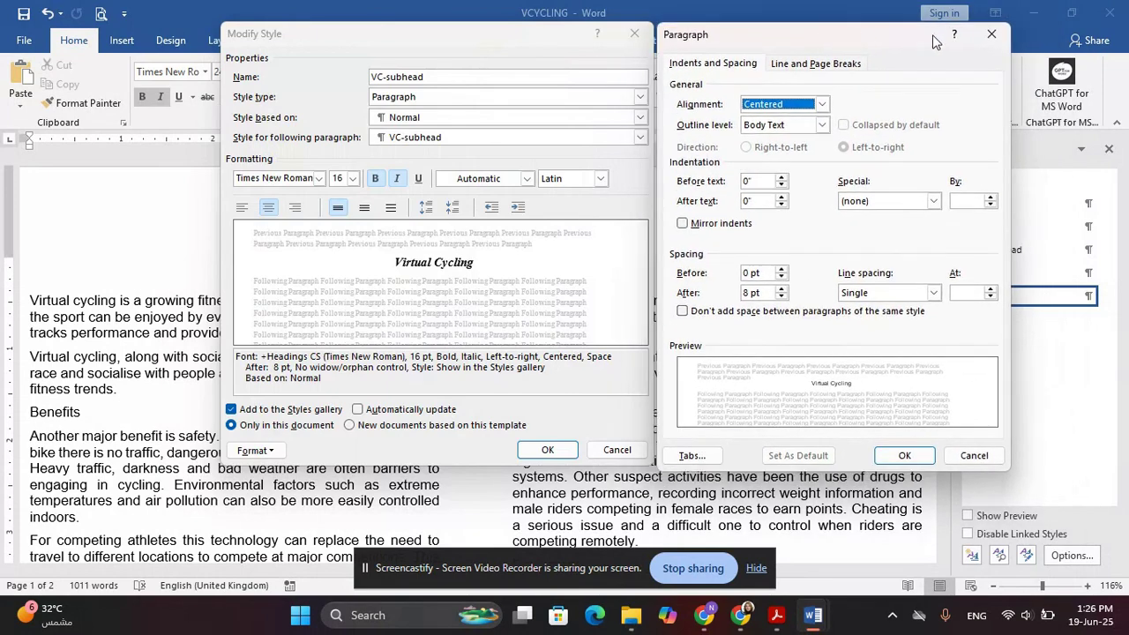
click(991, 33)
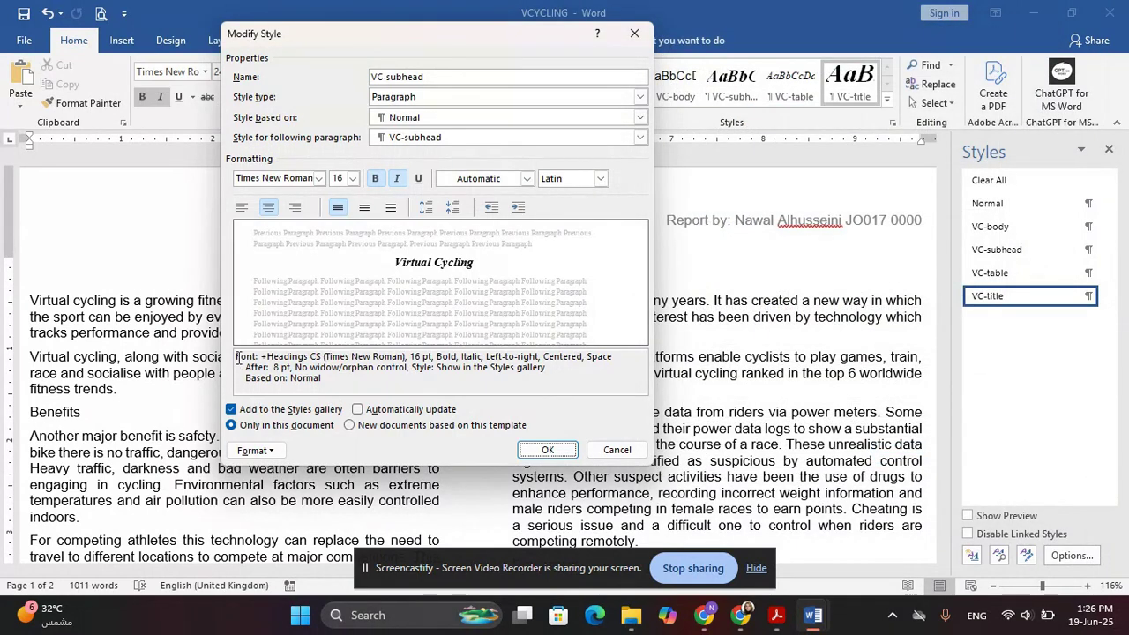
Capture a screenshot of the VC-subhead style summary: 16 pt bold italic, centred, 8 pt after
drag(236, 357, 328, 383)
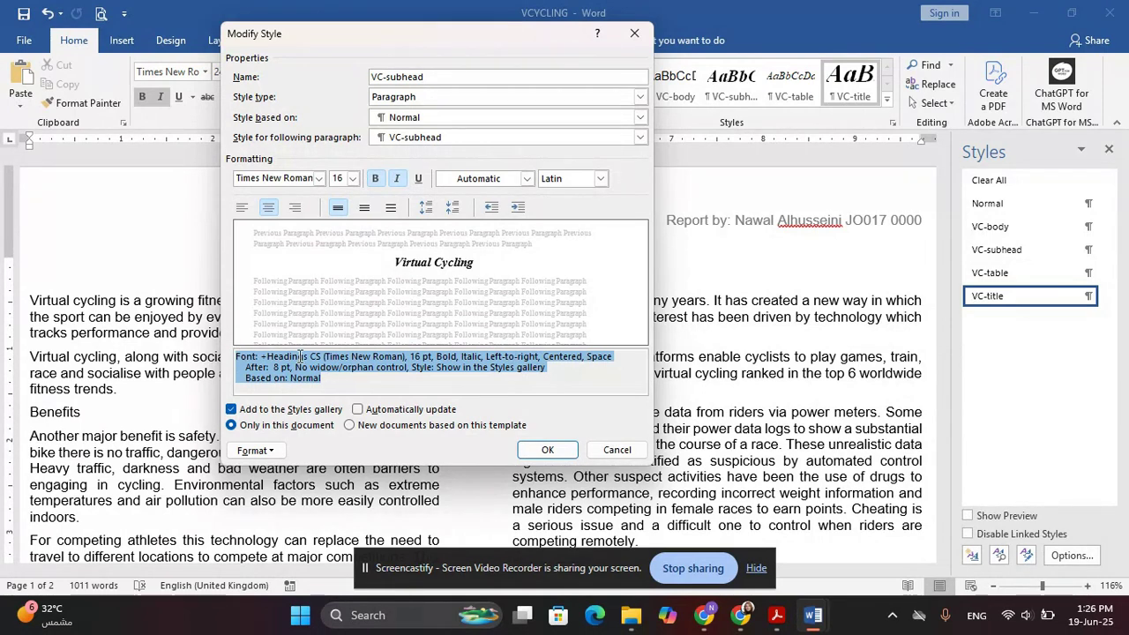
click(402, 386)
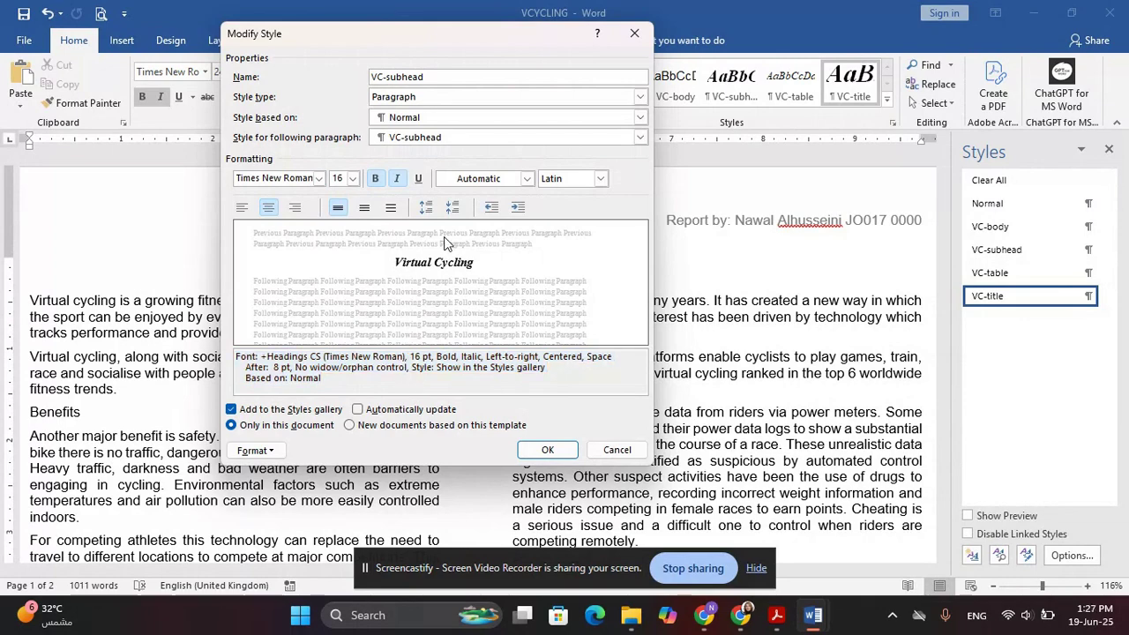
key(super+shift+s)
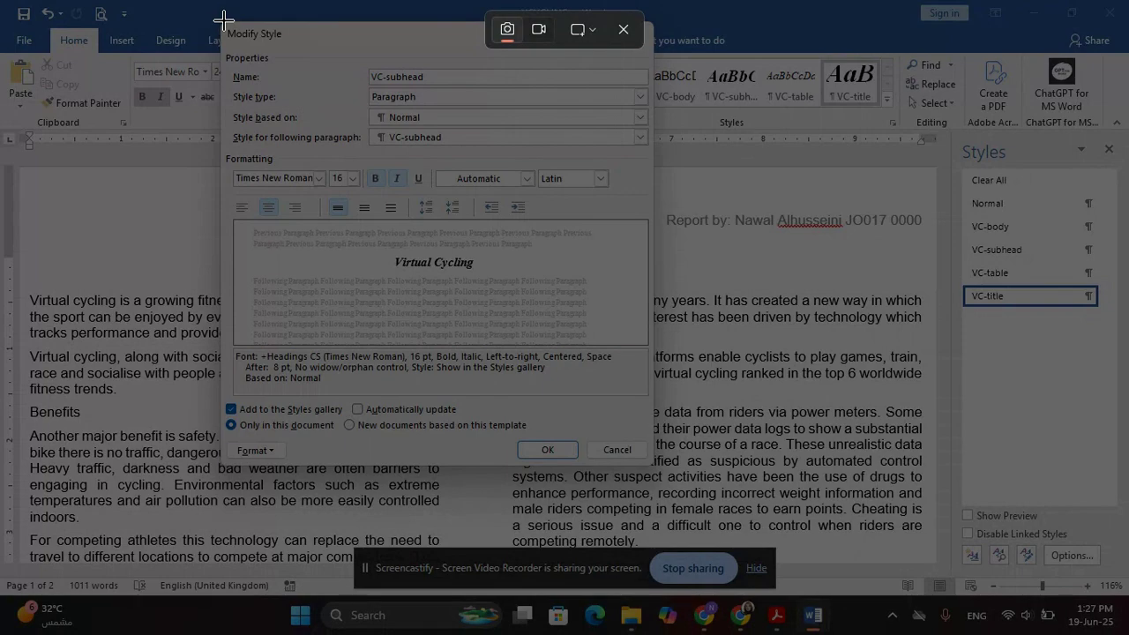
key(Escape)
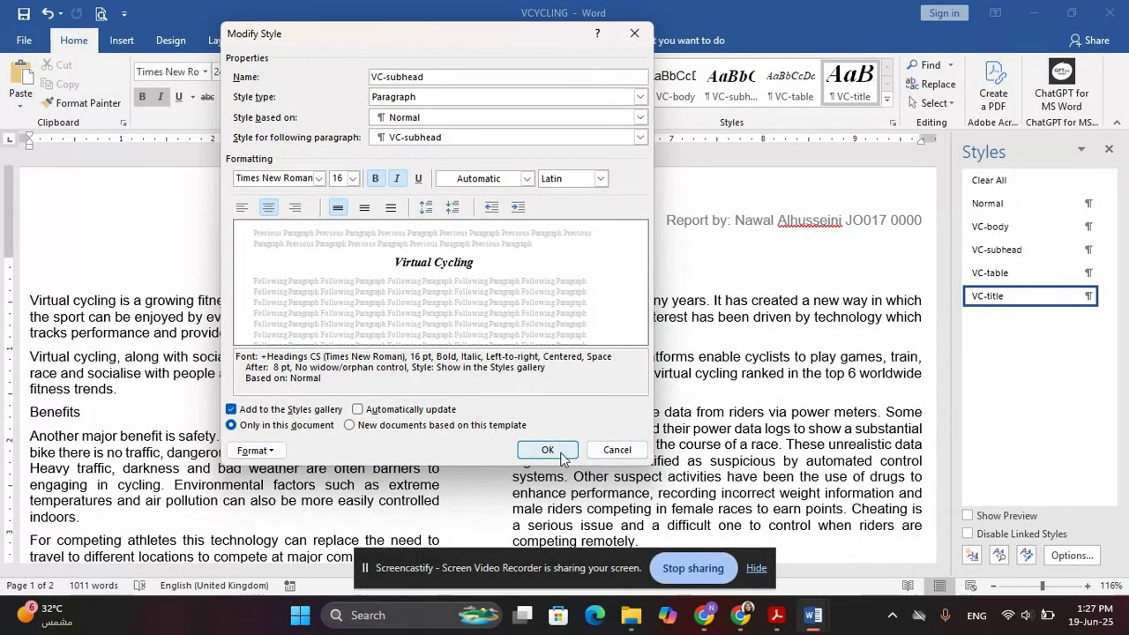
Save the VC-subhead style and paste its settings screenshot under Step 4 in EVIDENCE0000
click(559, 453)
mouse_move(802, 621)
click(761, 578)
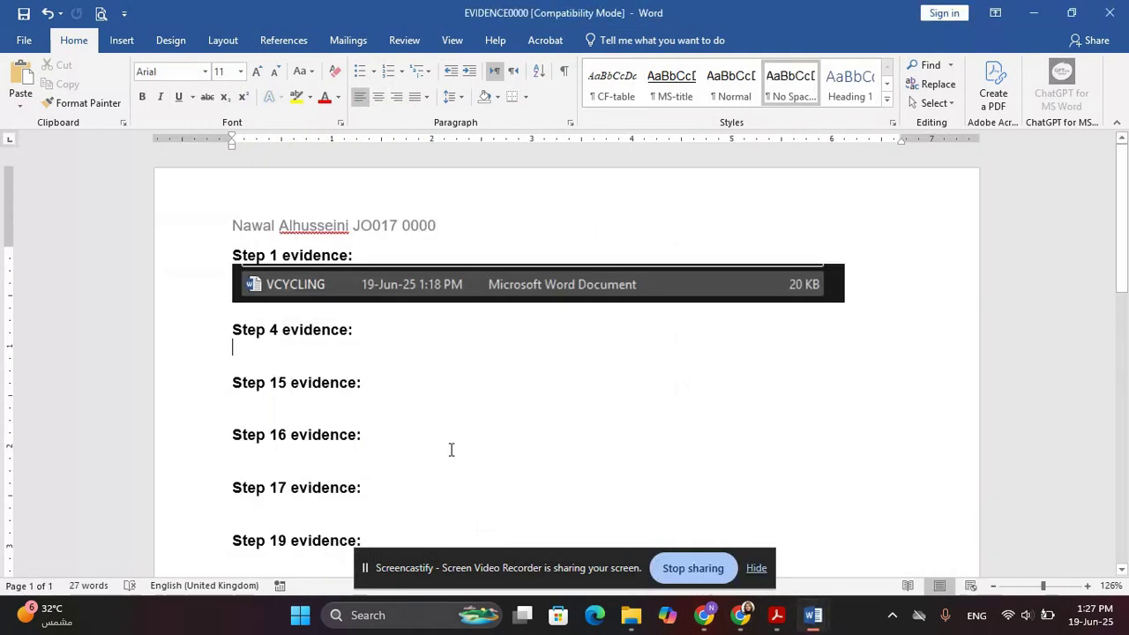
key(ctrl+v)
scroll(349, 366, down, 1)
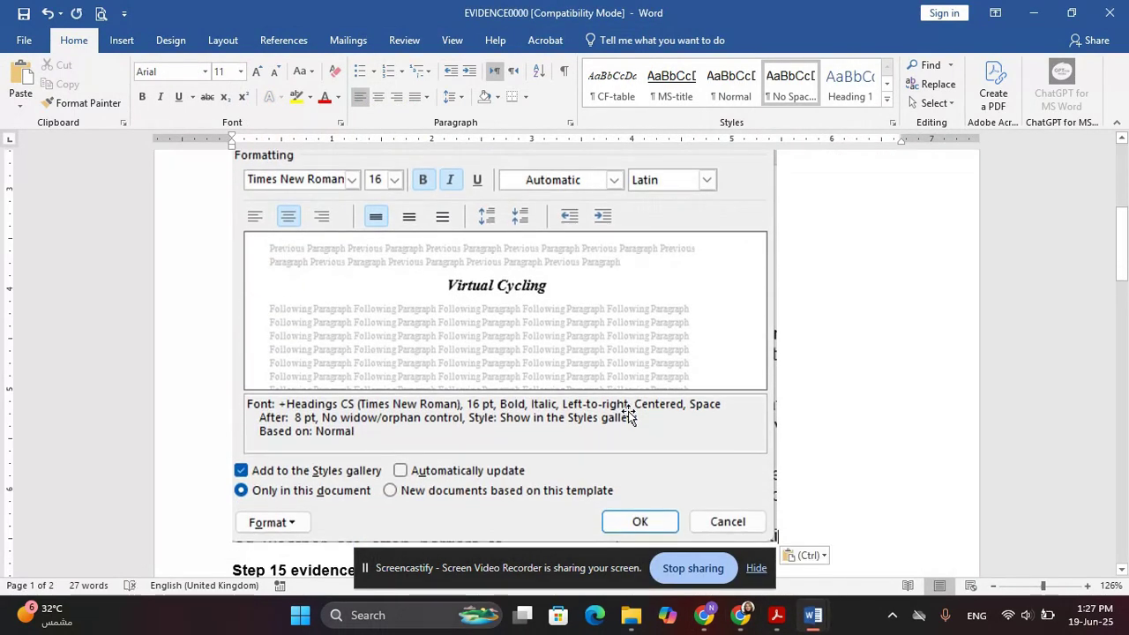
Highlight the question 4 and 5 instructions in the exam paper in Acrobat
key(alt+Tab)
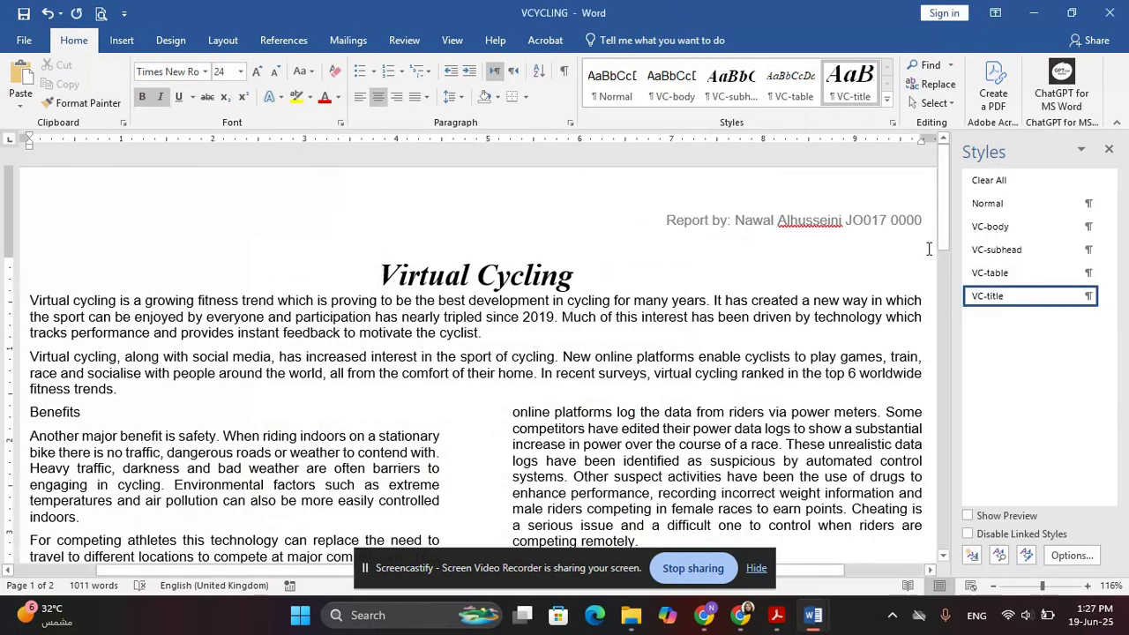
key(alt+Tab)
key(alt+Tab)
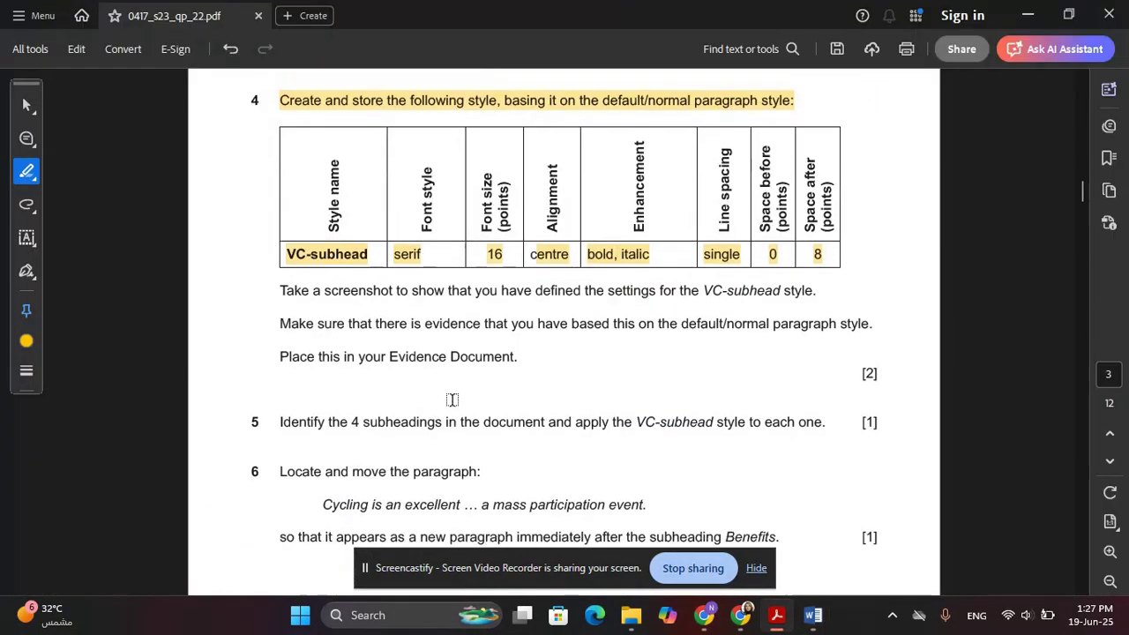
scroll(303, 322, down, 1)
drag(282, 250, 498, 313)
scroll(344, 386, down, 1)
scroll(344, 385, down, 1)
drag(280, 303, 814, 313)
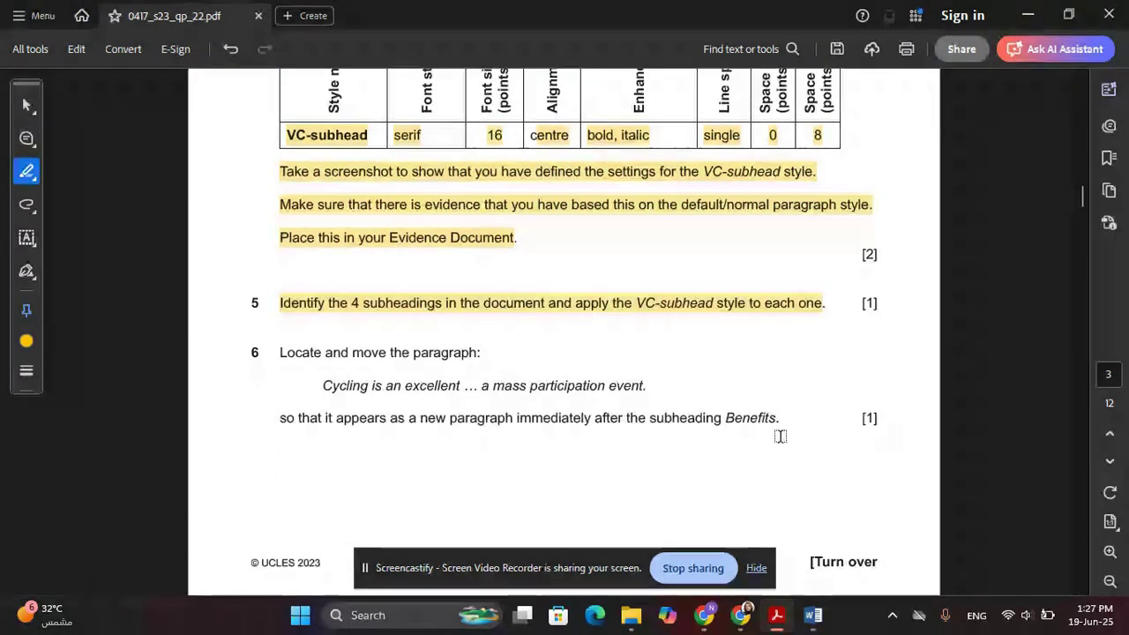
key(alt+Tab)
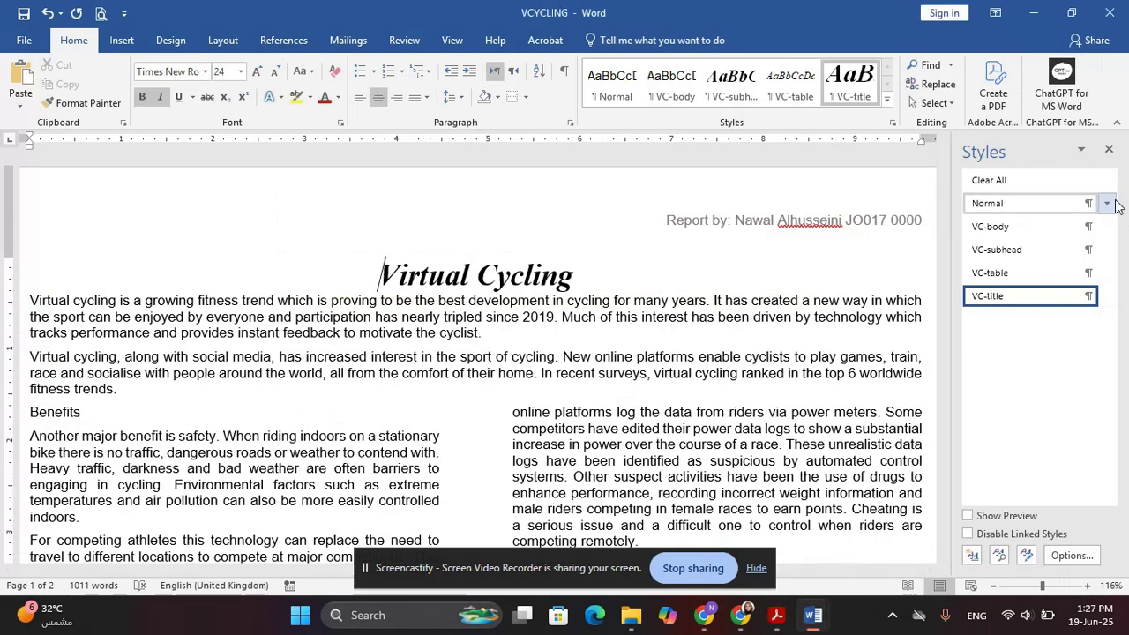
Close the Styles pane and scroll down the VCYCLING report to the two-column sections
click(1108, 148)
scroll(327, 342, down, 3)
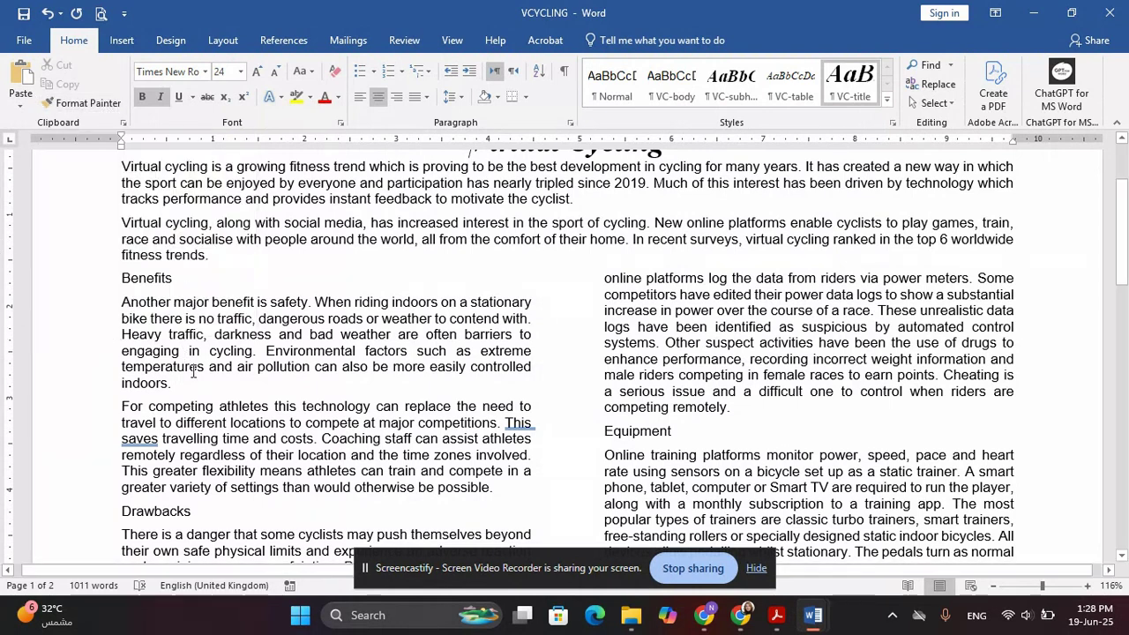
Apply VC-subhead to the Benefits subheading and copy its formatting onto Drawbacks
double_click(141, 279)
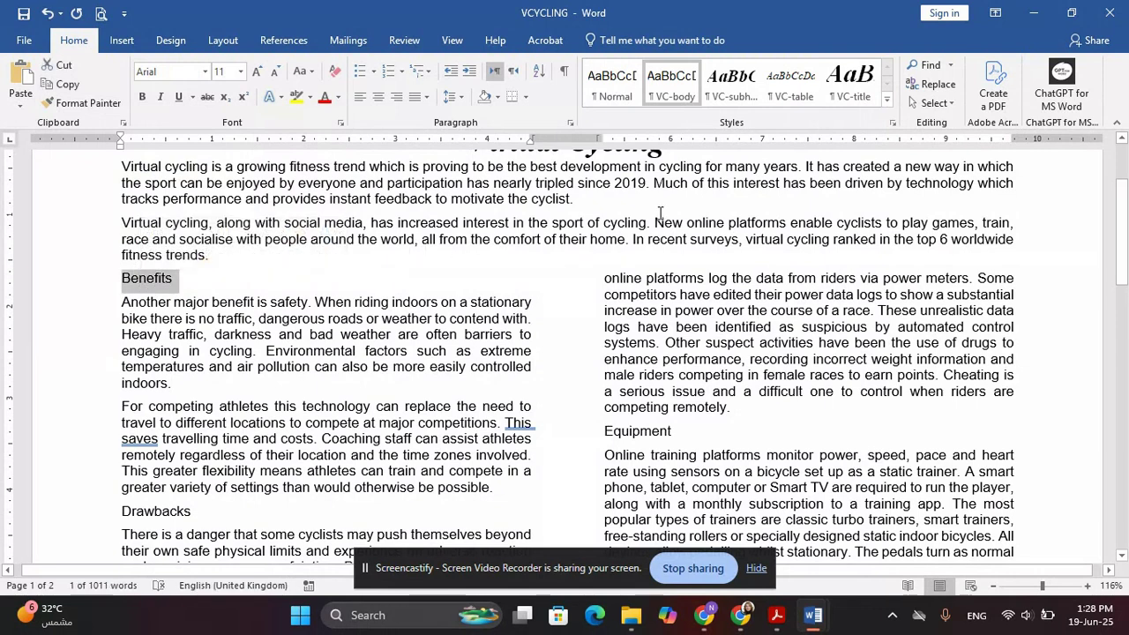
click(734, 86)
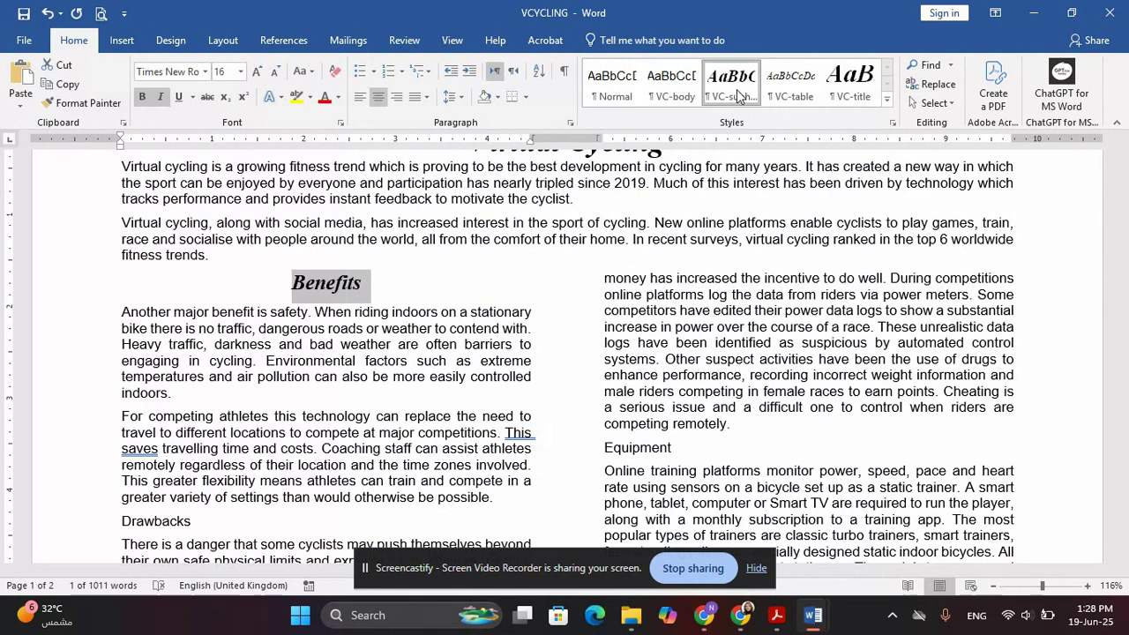
click(89, 104)
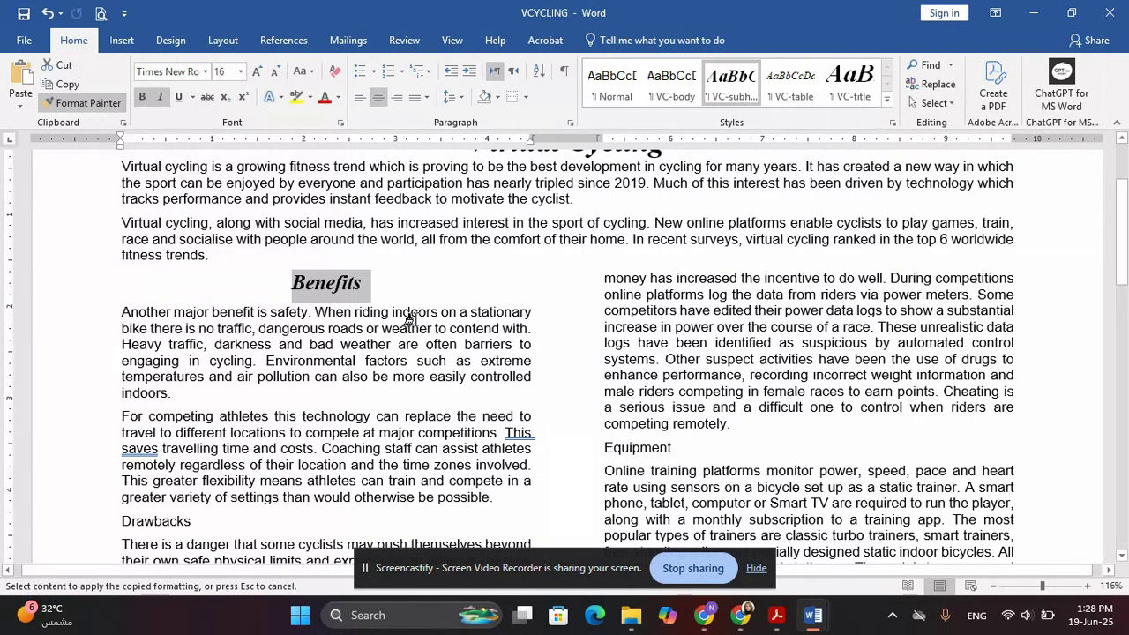
scroll(410, 313, down, 4)
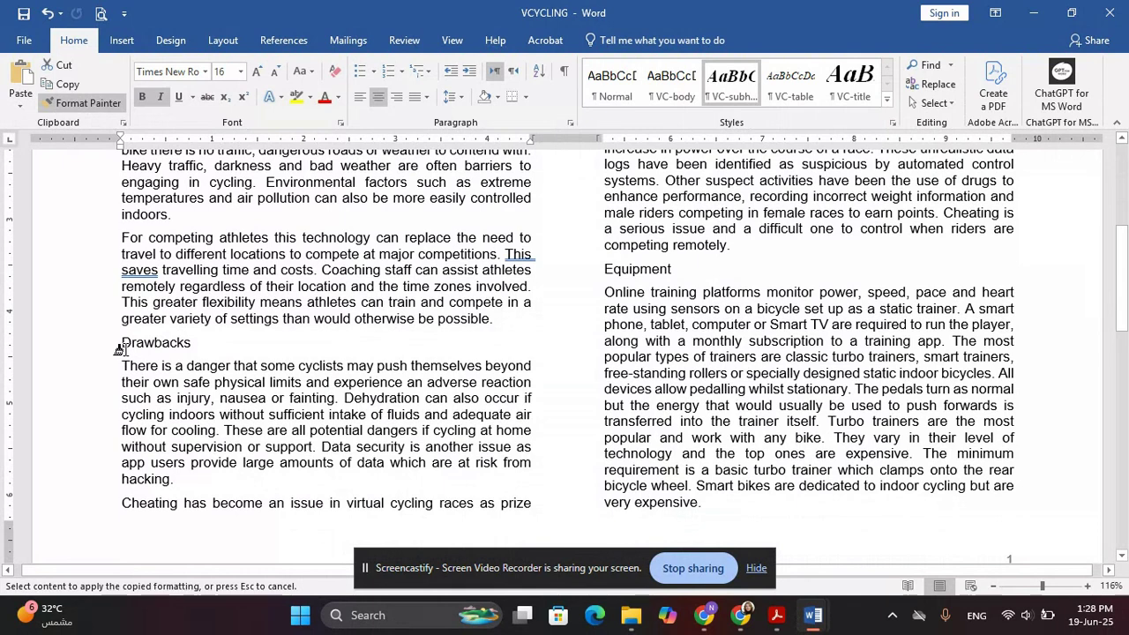
drag(121, 345, 205, 347)
Paint the VC-subhead formatting onto the Equipment and Virtual Cycling Apps subheadings
drag(605, 269, 677, 269)
scroll(630, 388, down, 8)
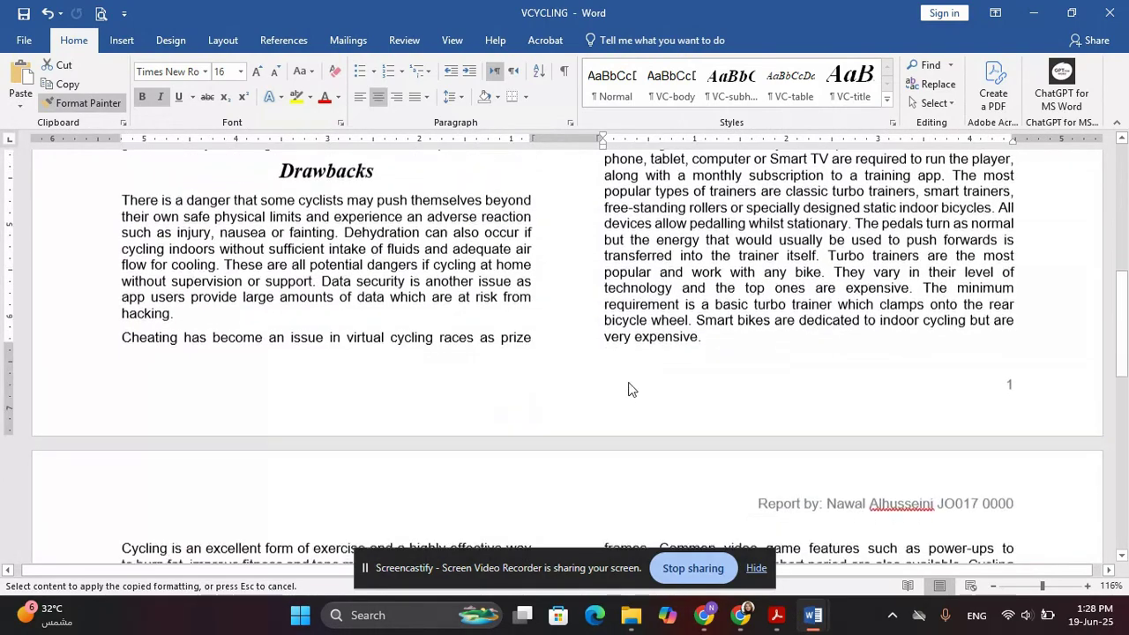
scroll(353, 371, down, 3)
scroll(291, 493, up, 2)
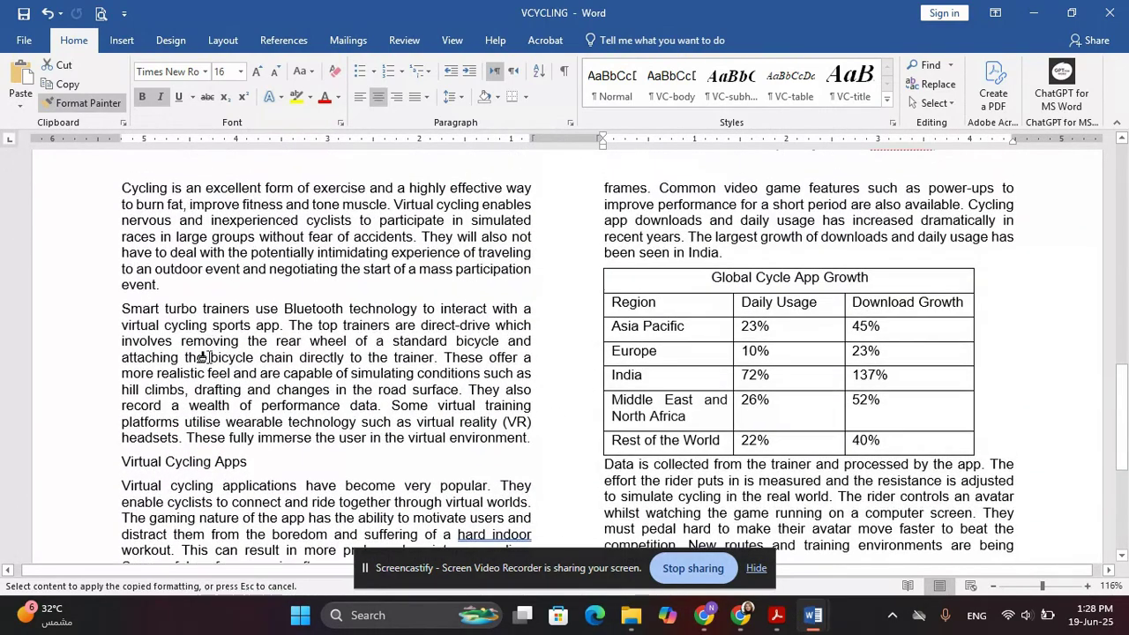
scroll(124, 388, down, 2)
drag(123, 374, 256, 375)
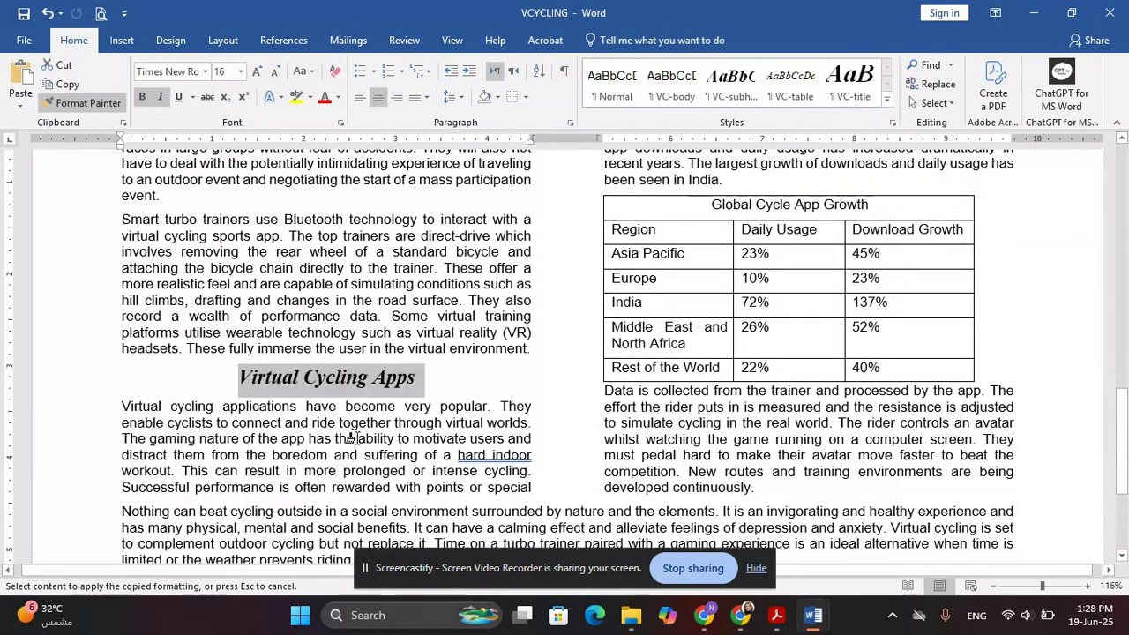
scroll(534, 438, up, 15)
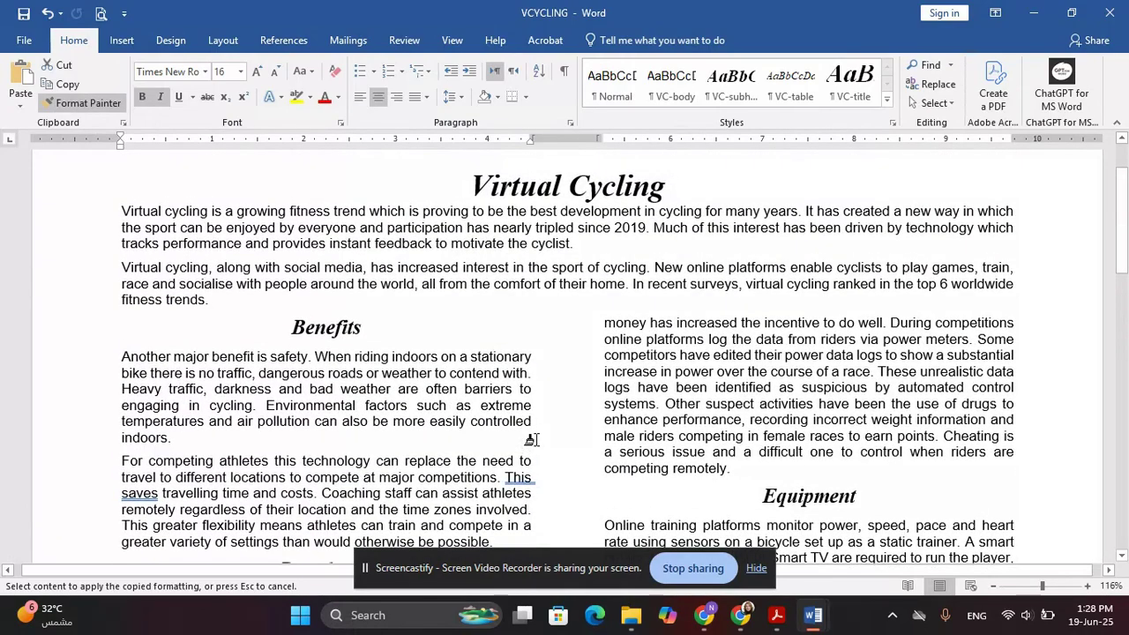
click(86, 108)
Highlight question 6's locate-and-move paragraph lines in the Acrobat exam paper
key(alt+Tab)
scroll(514, 217, down, 3)
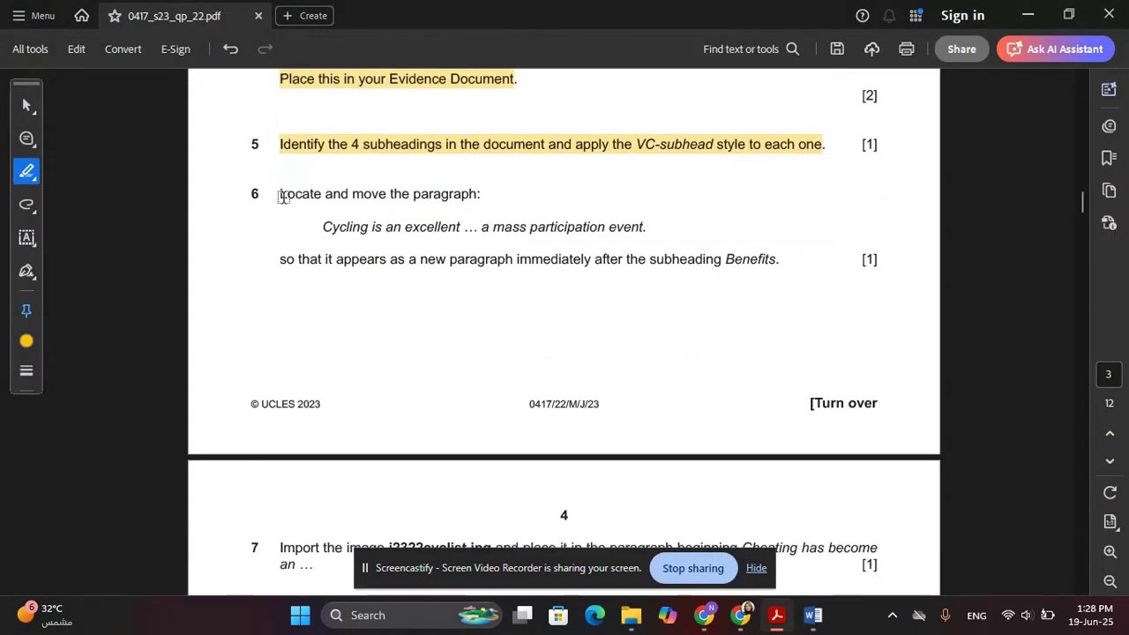
drag(279, 193, 648, 232)
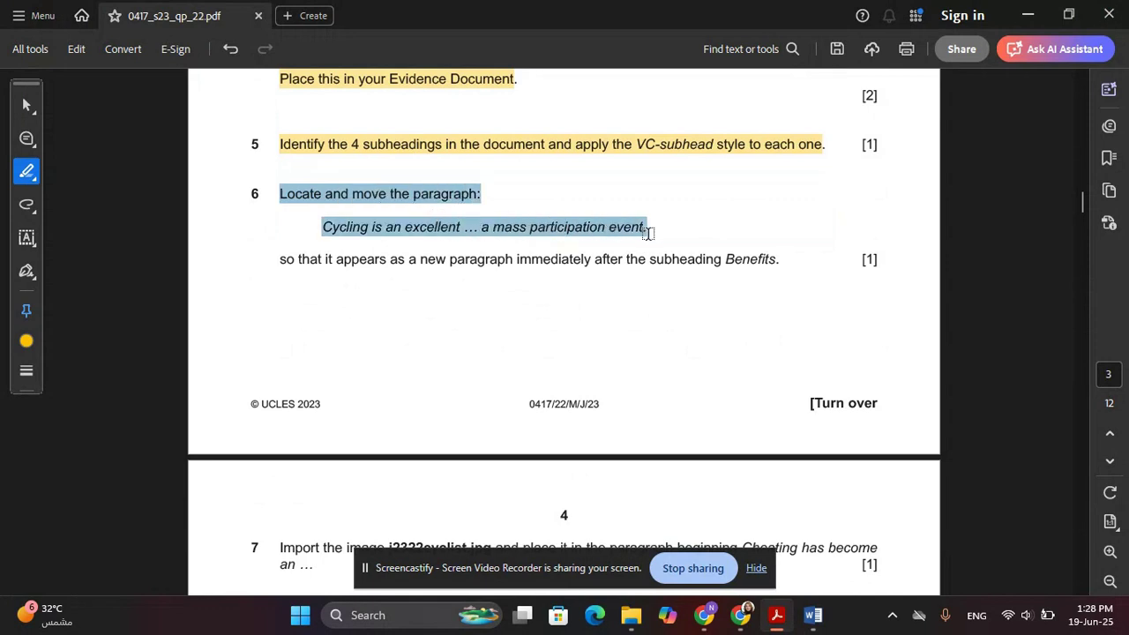
click(534, 332)
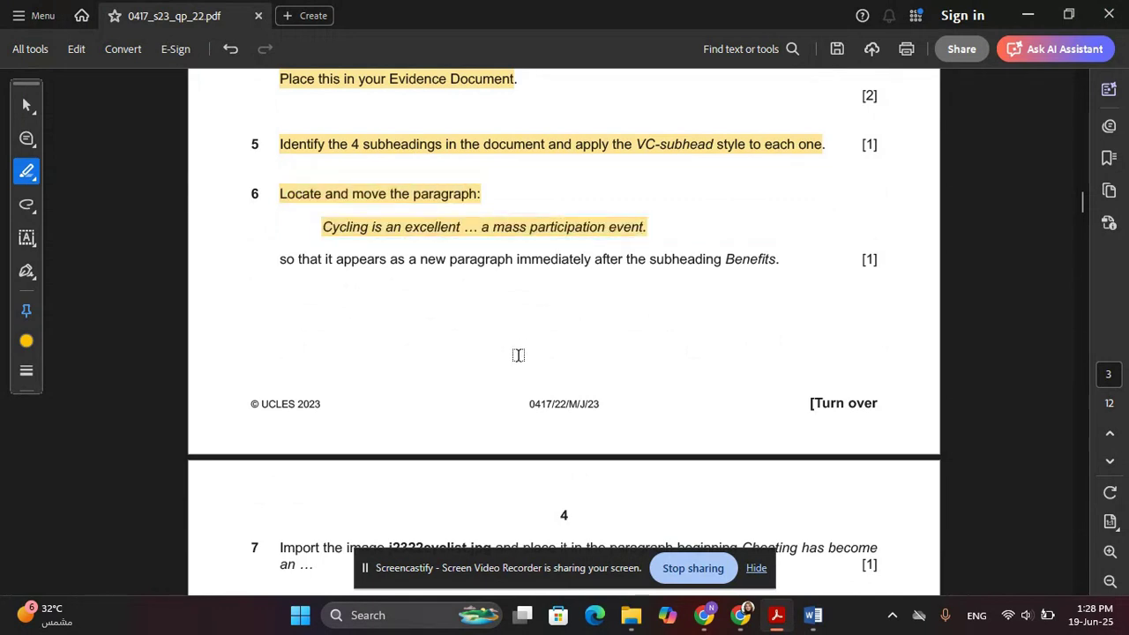
key(alt+Tab)
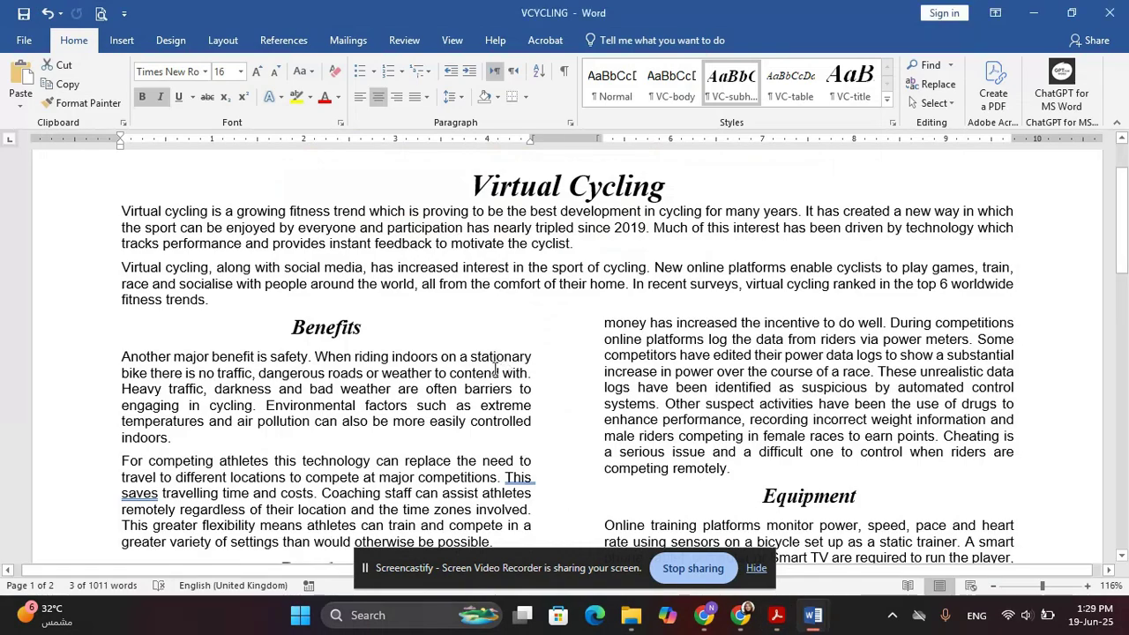
scroll(494, 365, down, 3)
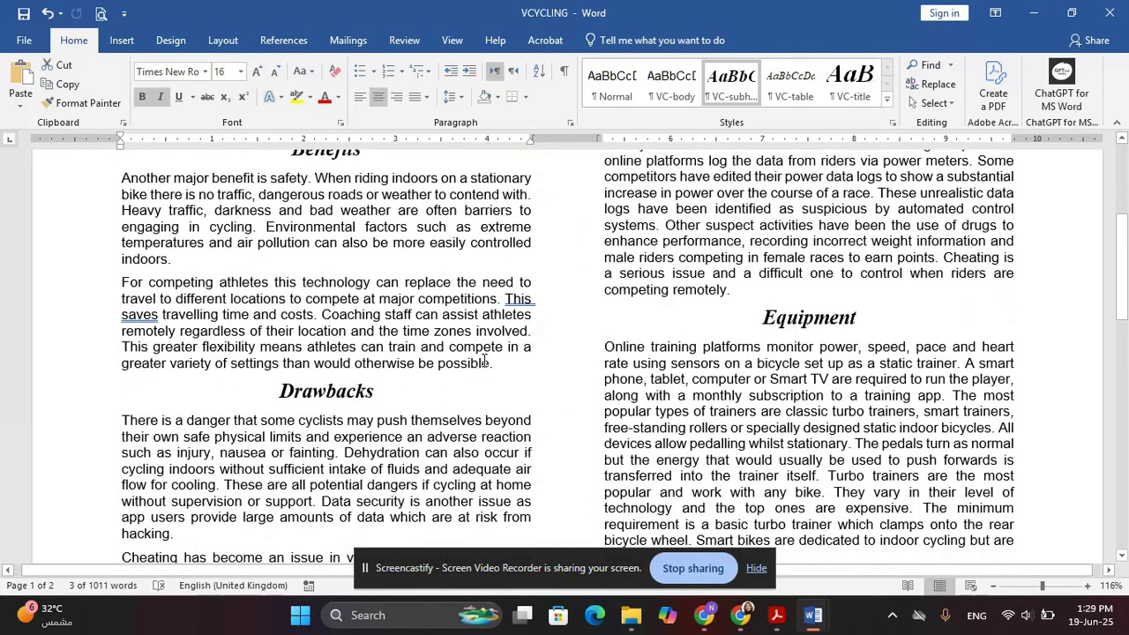
Search the document for 'Cycling is' to find the 'Cycling is an excellent form of exercise' paragraph
scroll(484, 360, down, 2)
scroll(502, 329, down, 5)
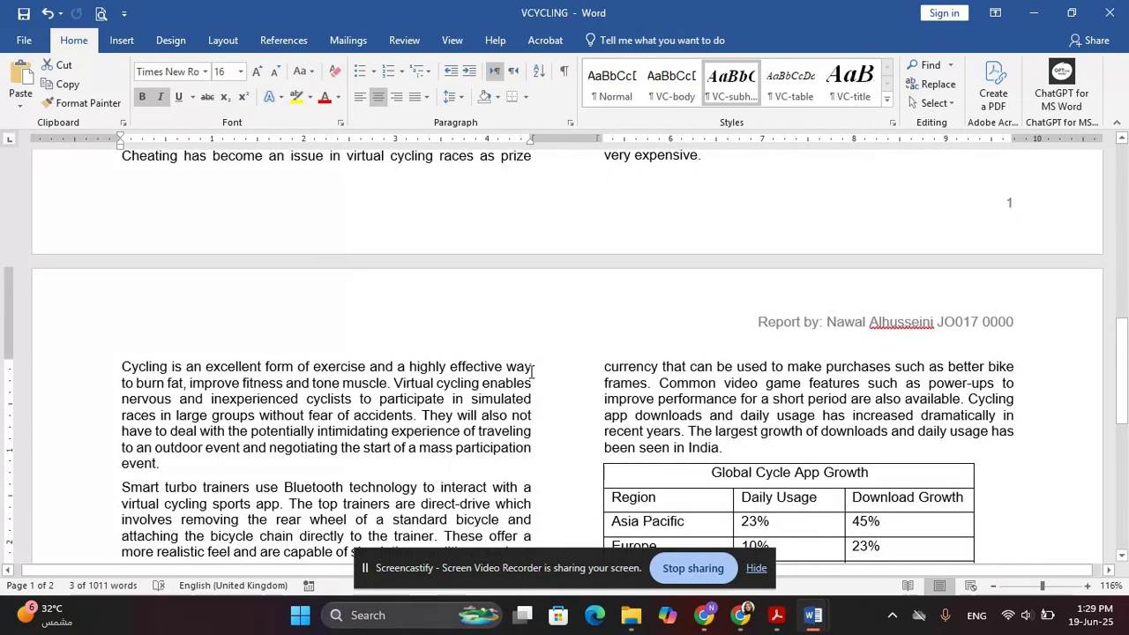
scroll(533, 371, down, 2)
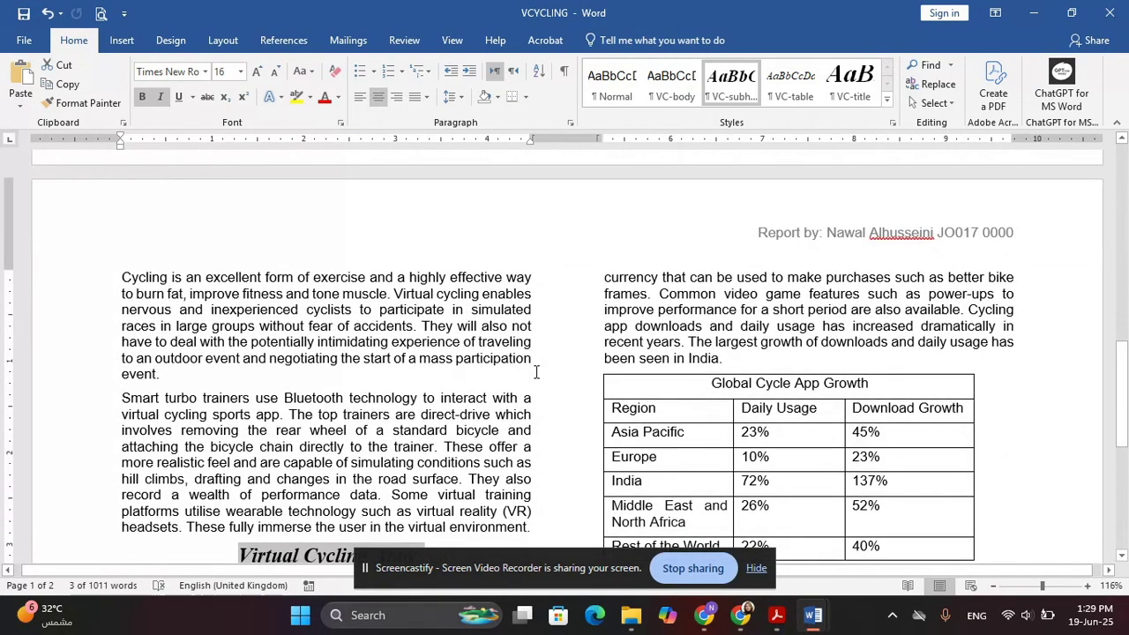
key(ctrl+f)
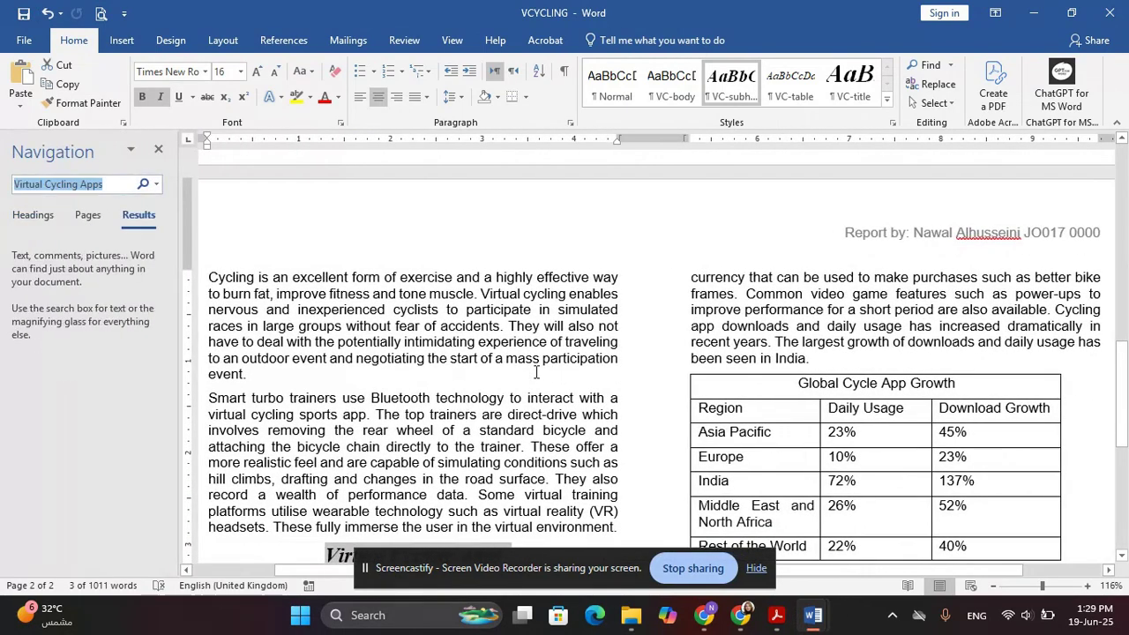
key(alt+Tab)
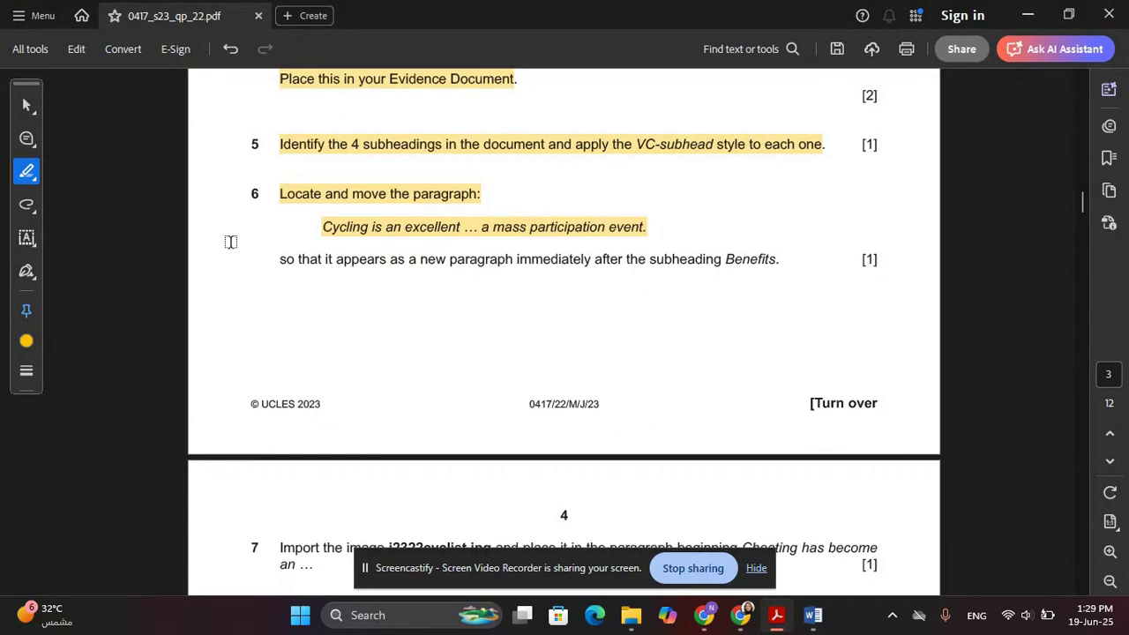
key(alt+Tab)
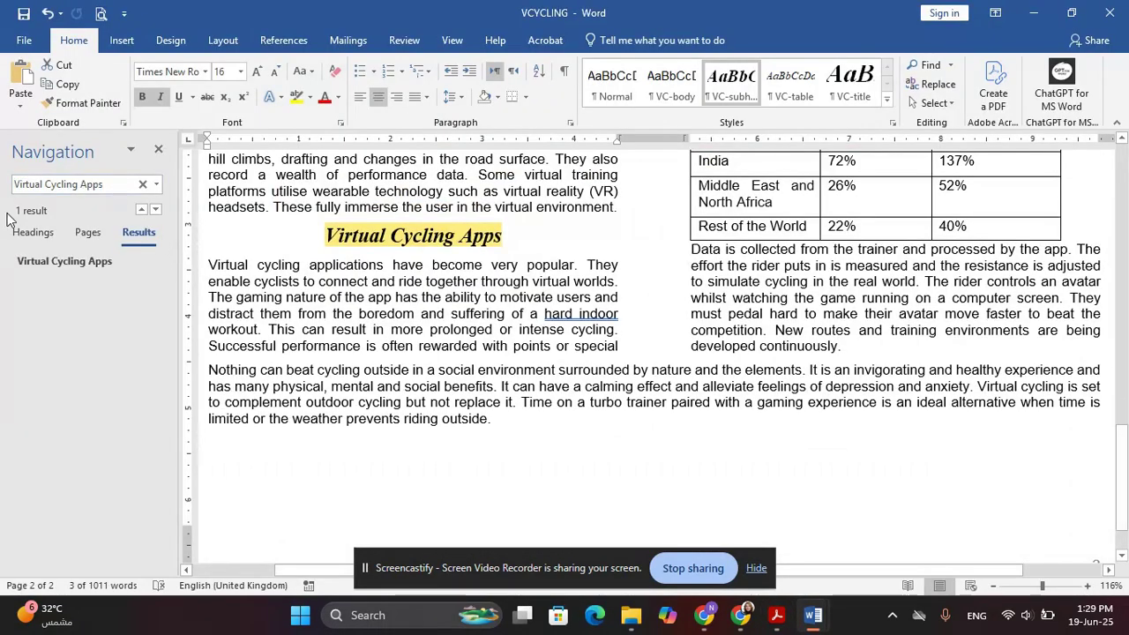
double_click(29, 181)
key(BackSpace)
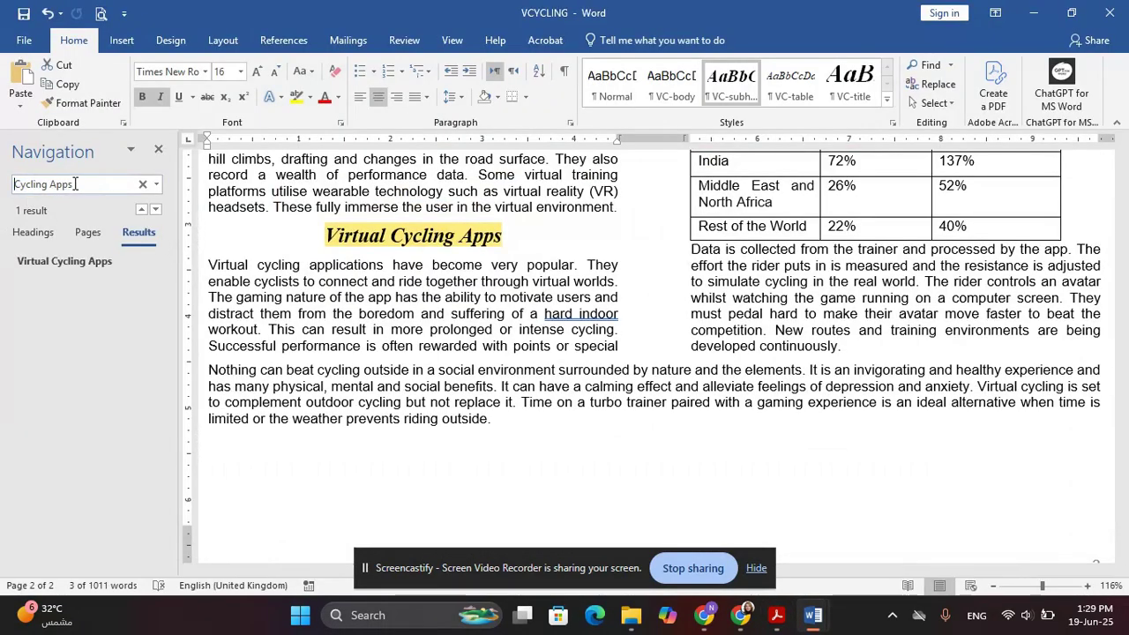
click(75, 183)
key(BackSpace)
key(BackSpace)
key(BackSpace)
key(BackSpace)
key(BackSpace)
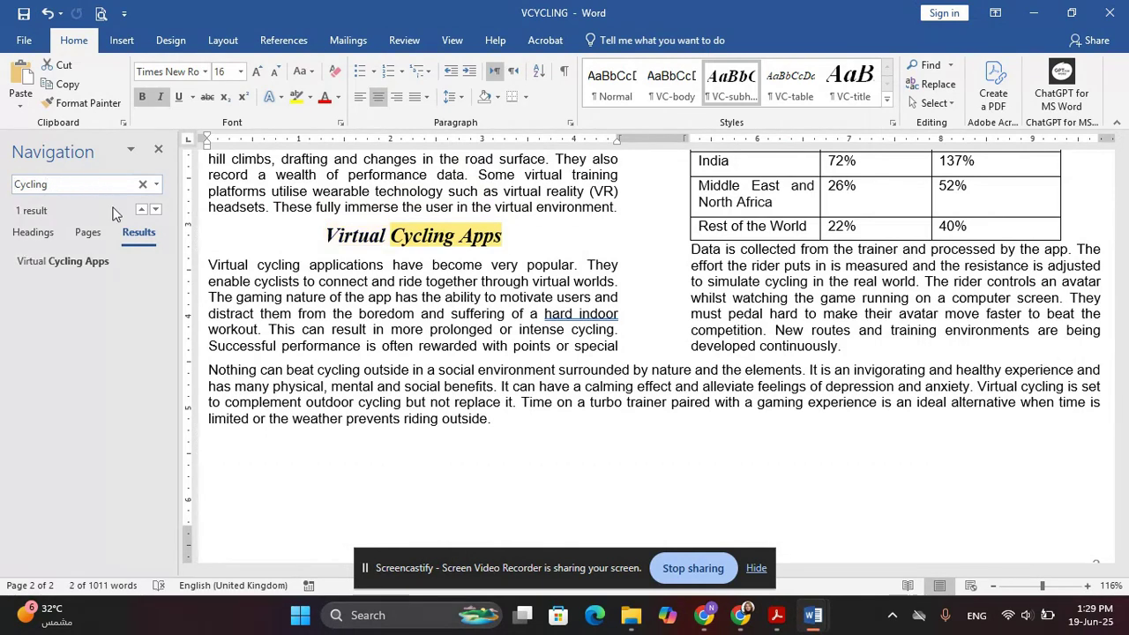
key(alt+Tab)
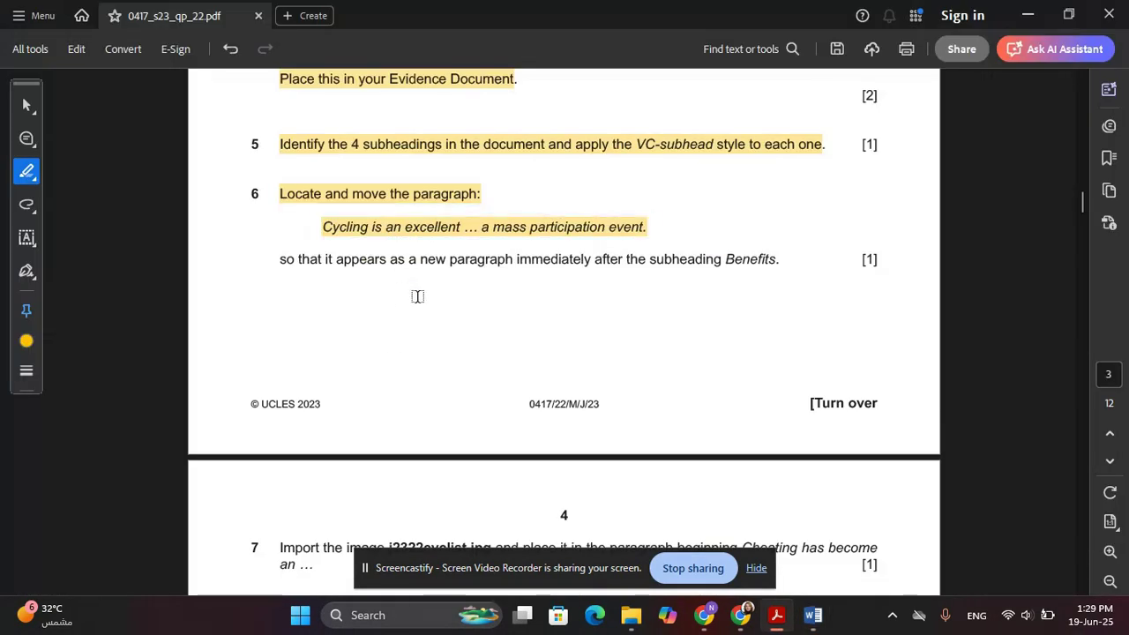
key(alt+Tab)
click(61, 186)
text(Cycling is an ex)
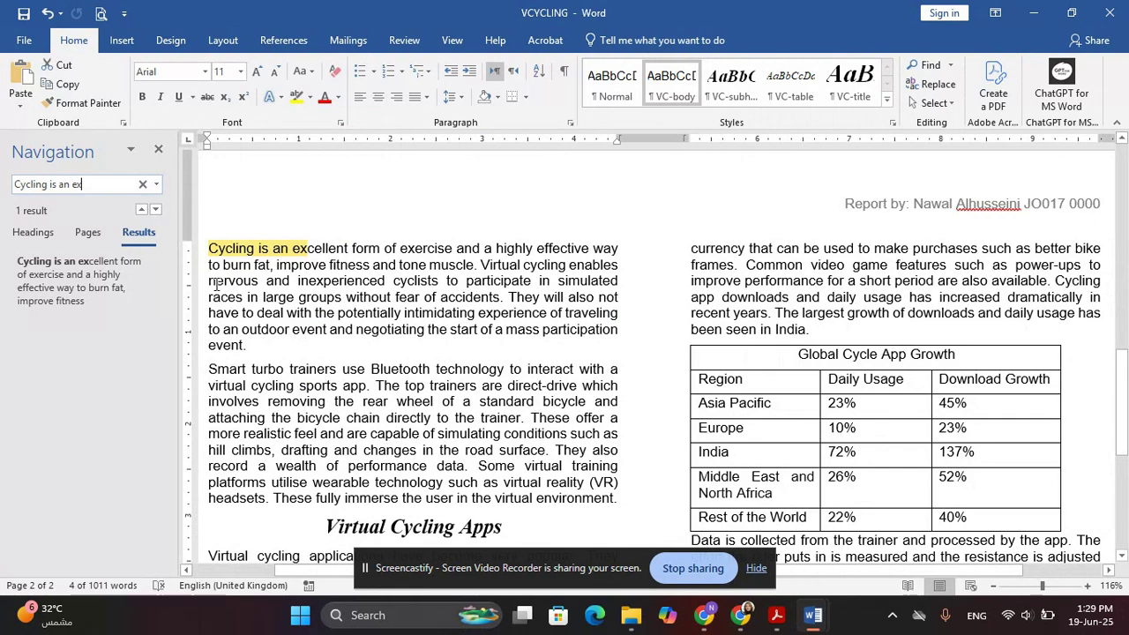
Cut the 'Cycling is an excellent form of exercise' paragraph from its original place
triple_click(291, 286)
key(ctrl+c)
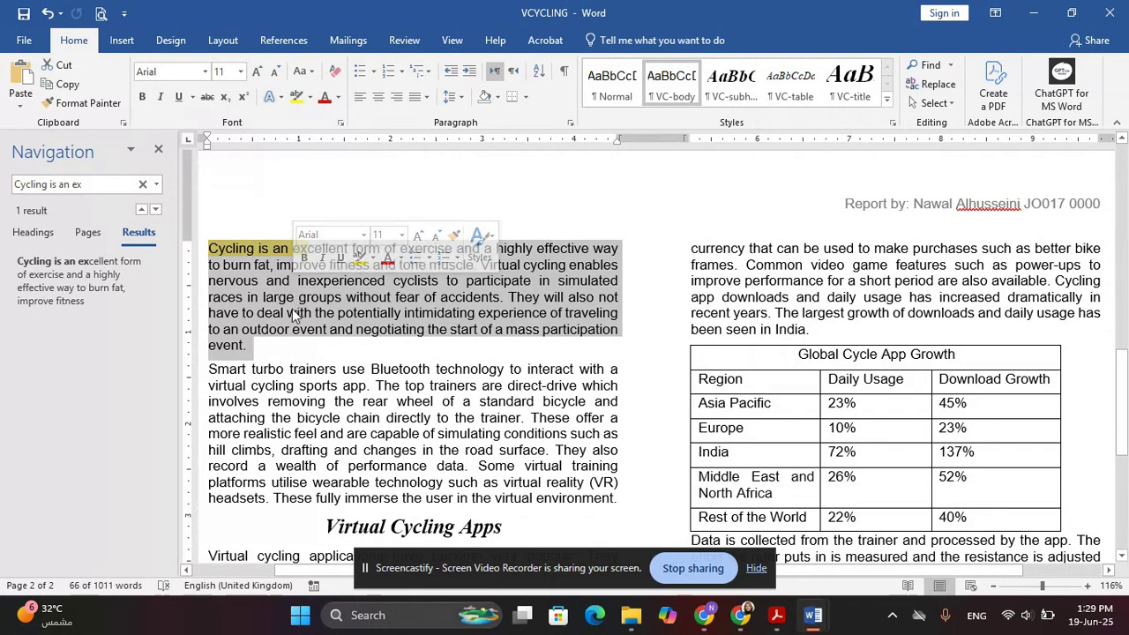
key(alt+Tab)
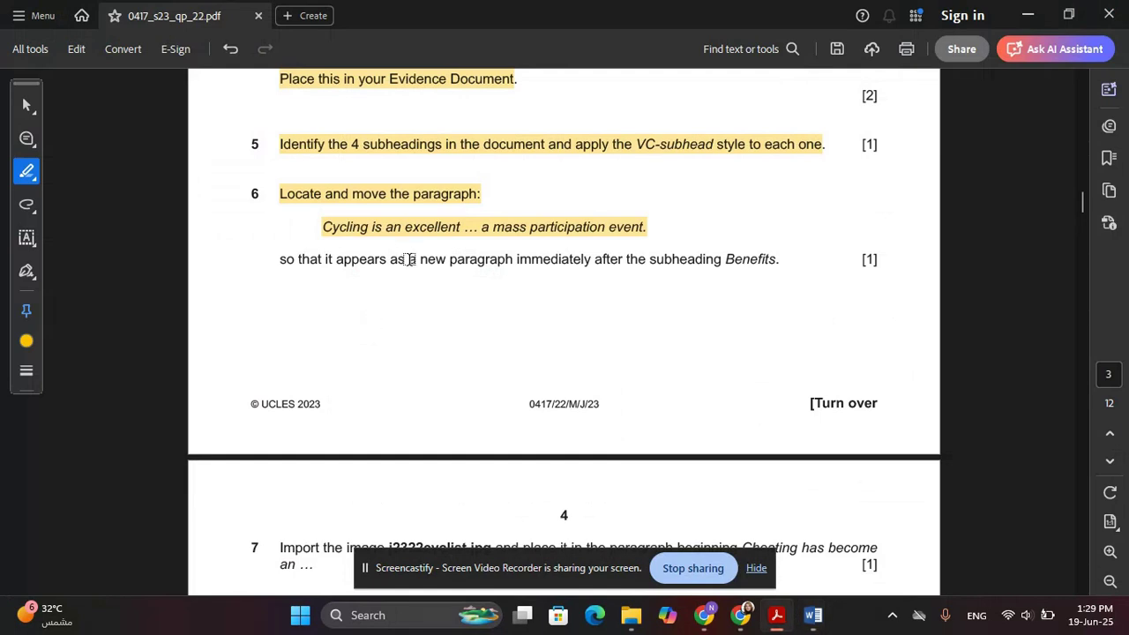
key(alt+Tab)
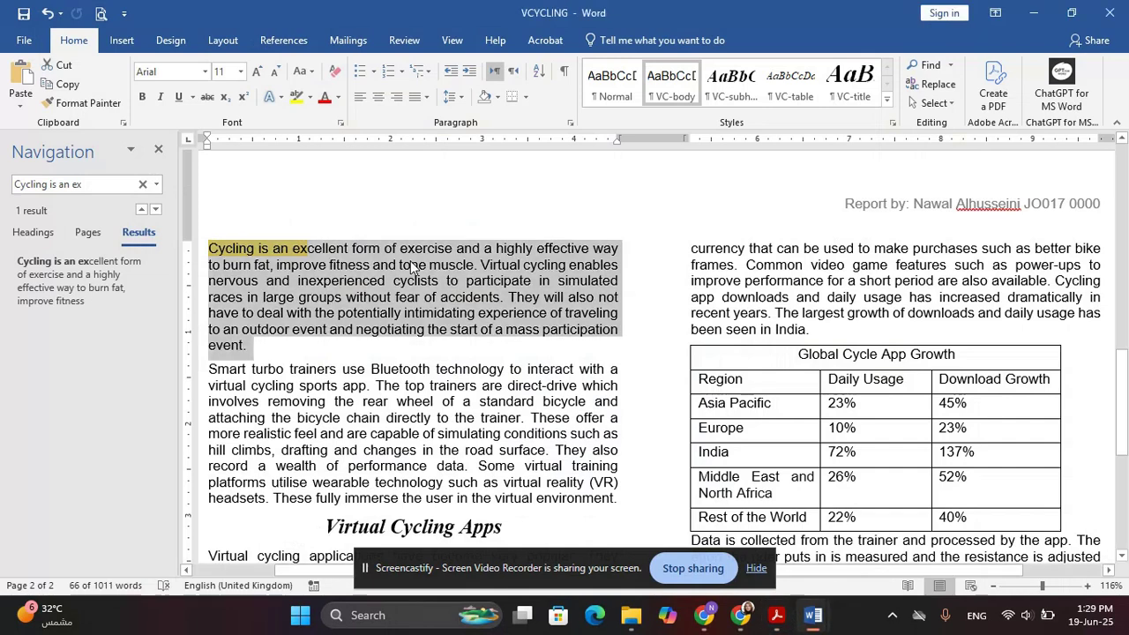
key(Delete)
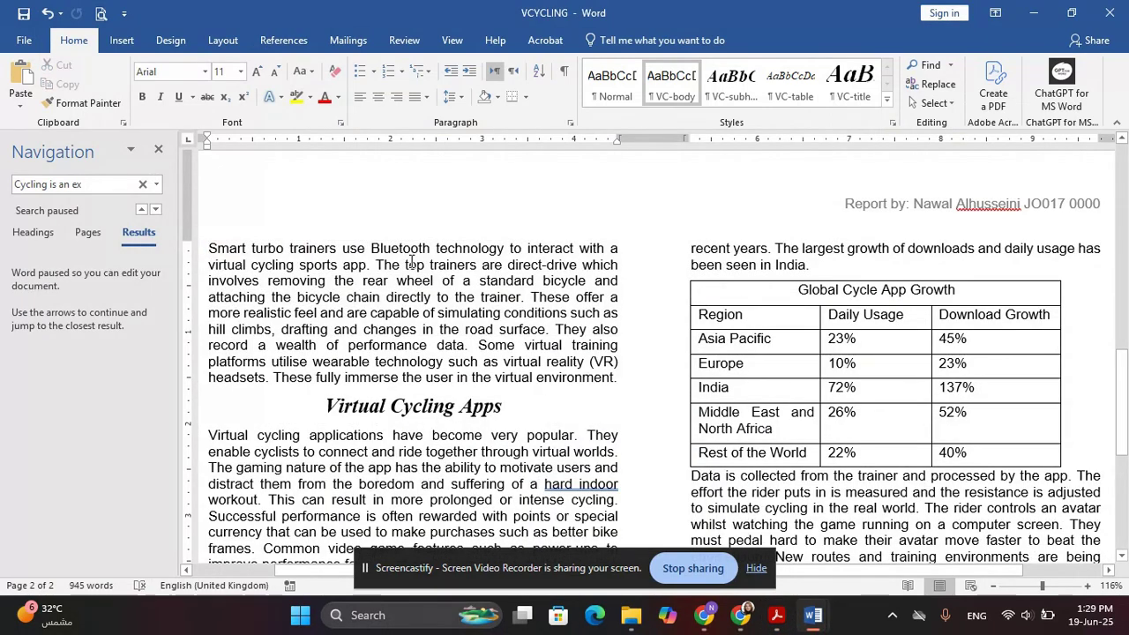
Highlight question 6's placement instruction in the exam paper
key(alt+Tab)
click(359, 259)
drag(279, 262, 752, 285)
click(734, 386)
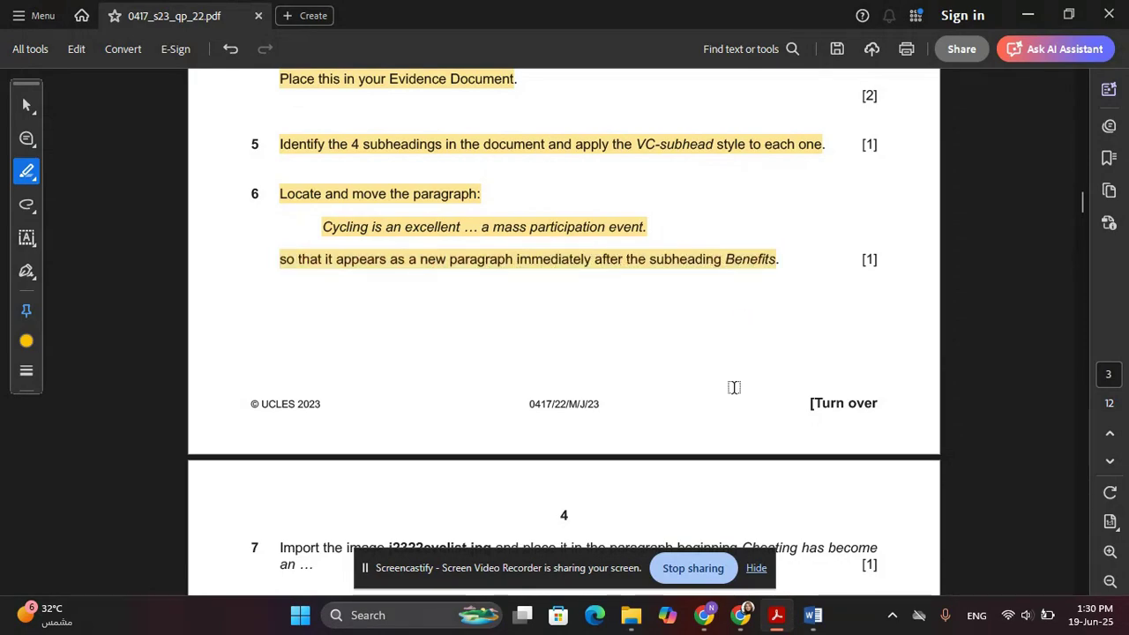
key(alt+Tab)
Paste the paragraph as a new paragraph right after the Benefits subheading, removing the extra empty line
scroll(653, 388, up, 4)
click(158, 149)
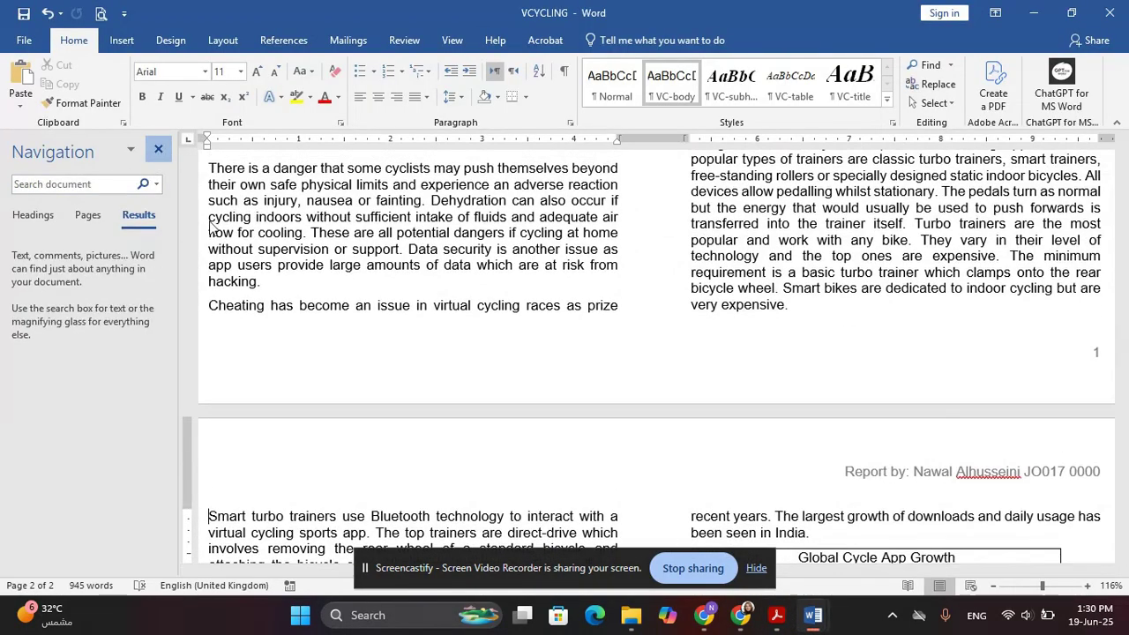
click(386, 420)
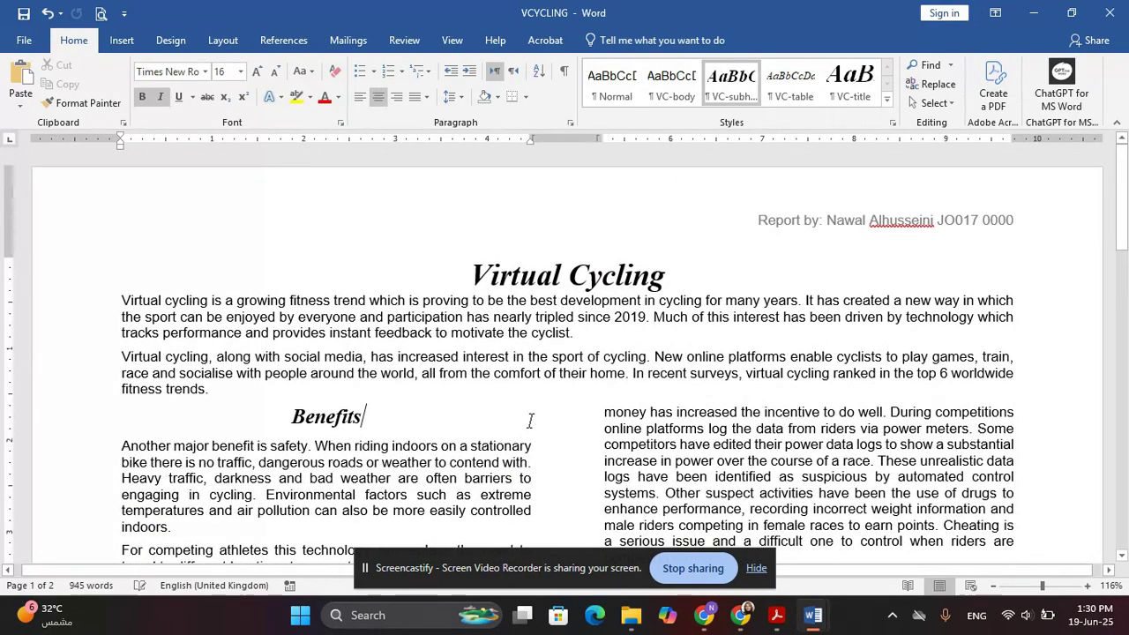
key(Right)
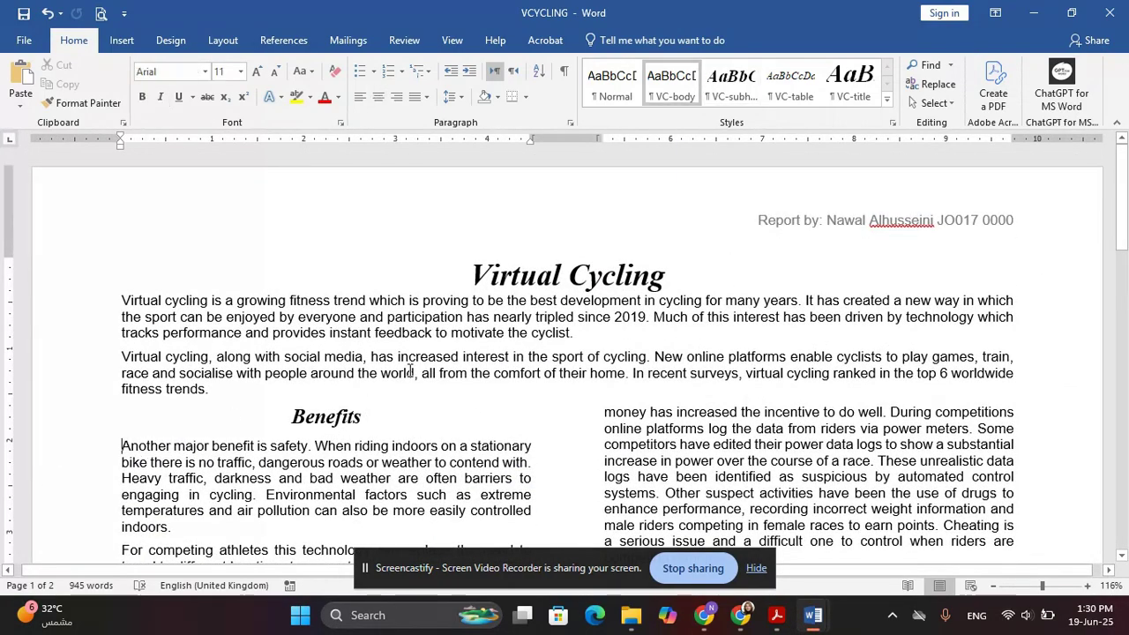
key(Return)
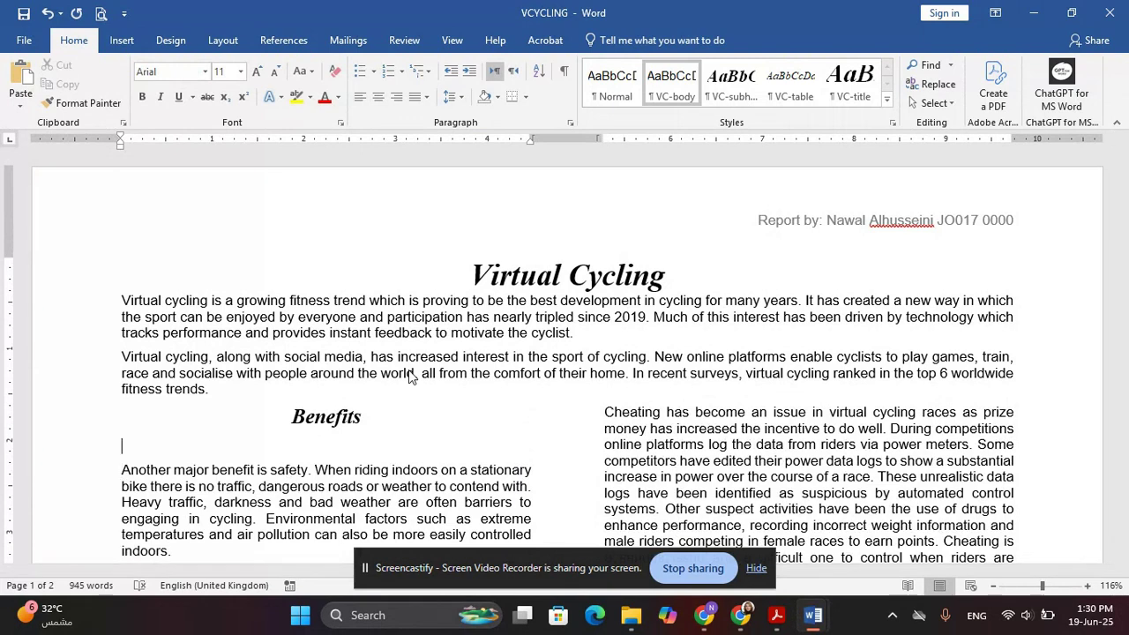
key(ctrl+v)
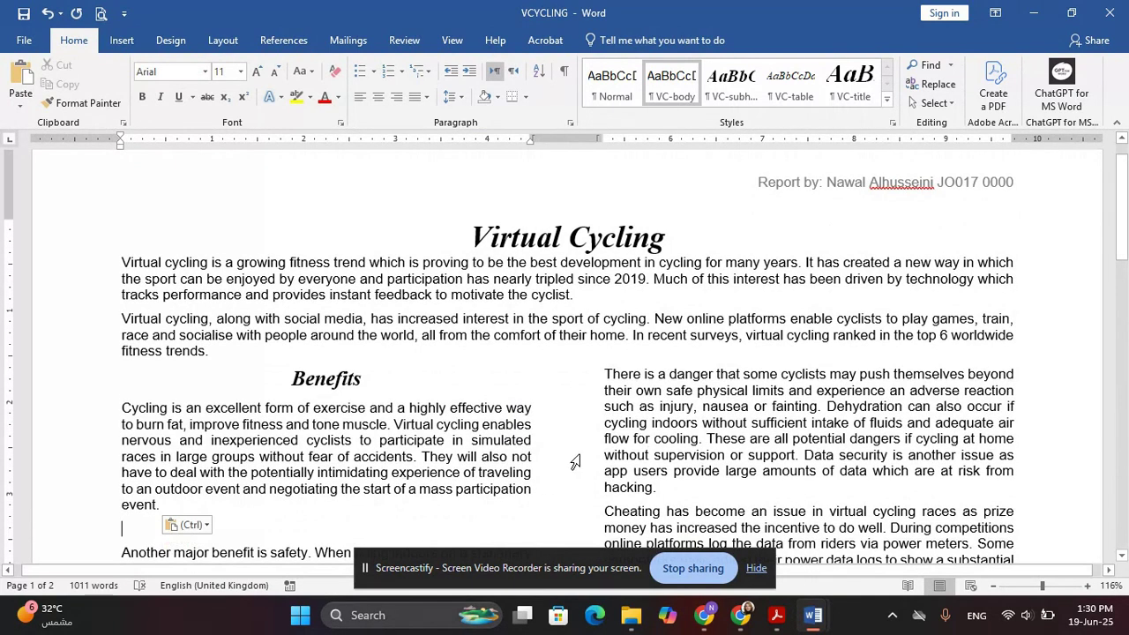
scroll(574, 460, down, 2)
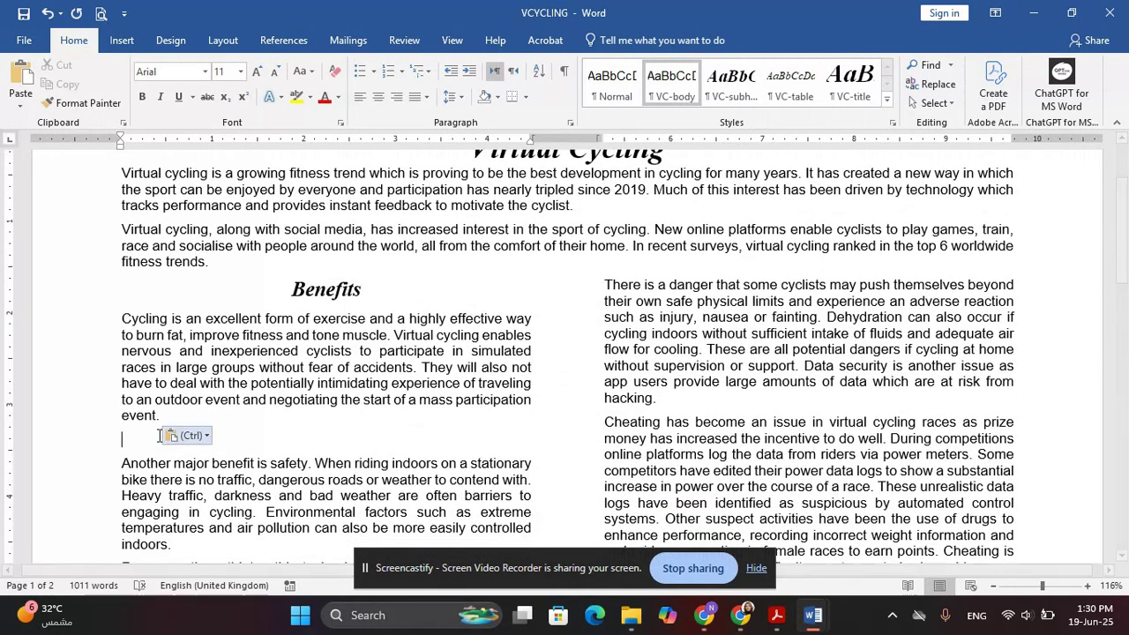
key(BackSpace)
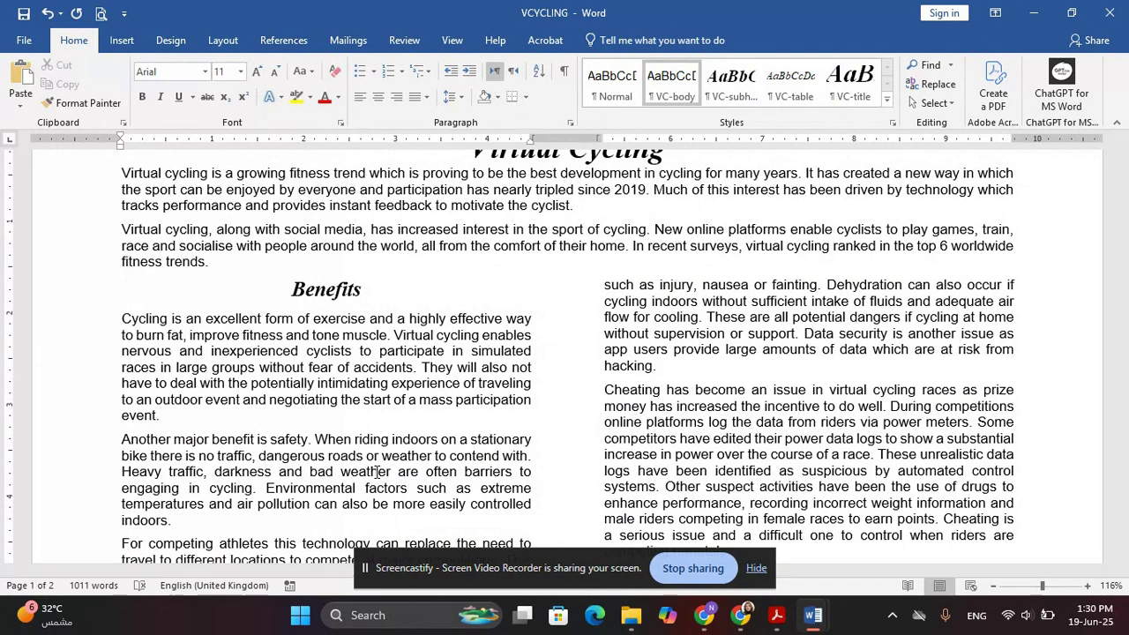
key(alt+Tab)
scroll(388, 472, down, 5)
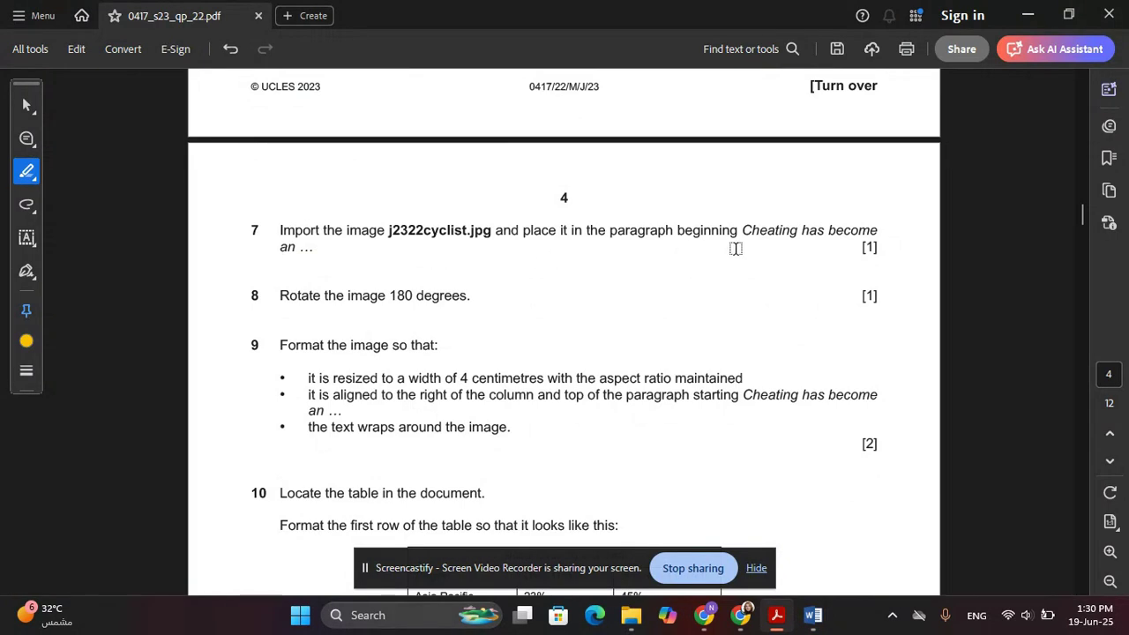
Insert j2322cyclist from Desktop > 0417_s23_sf_22 at the start of the Cheating paragraph
key(alt+Tab)
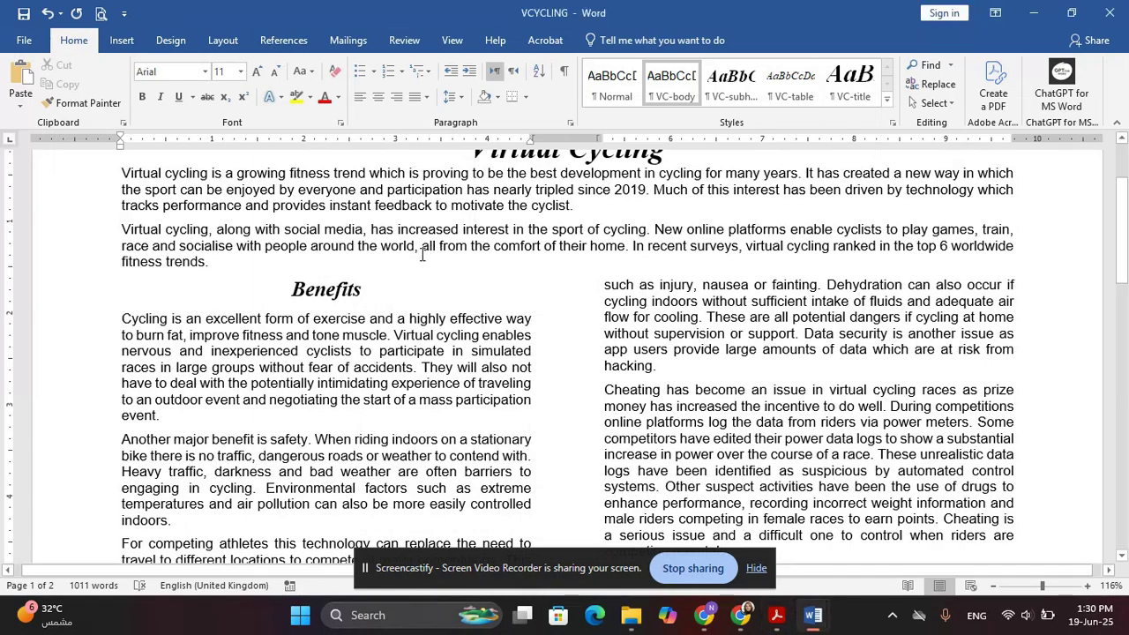
scroll(455, 329, down, 5)
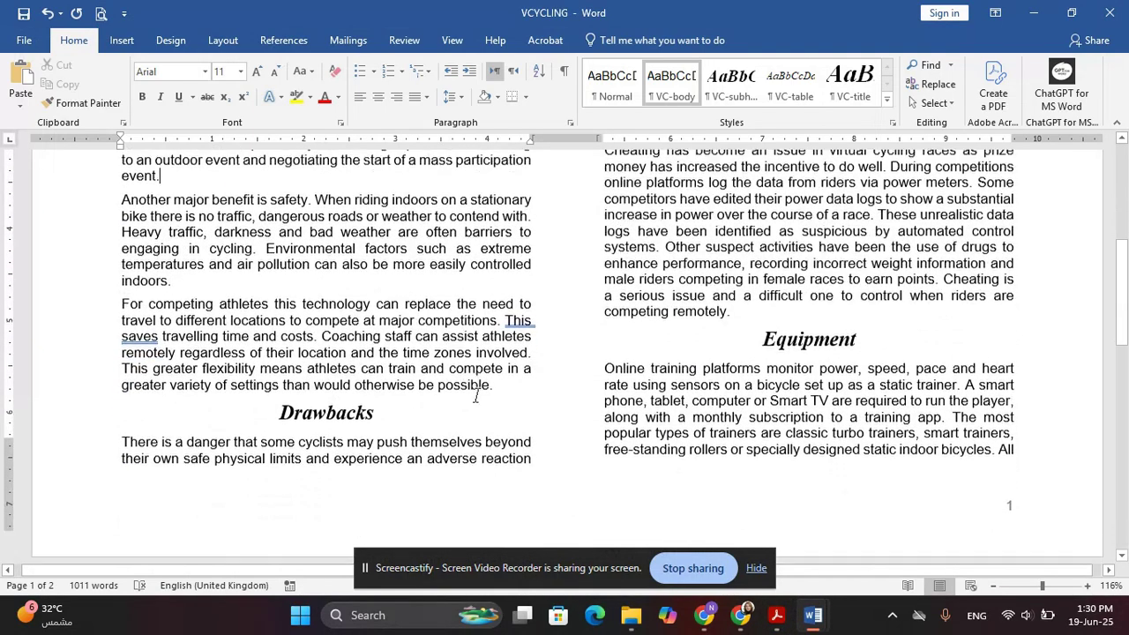
scroll(581, 313, up, 2)
click(605, 260)
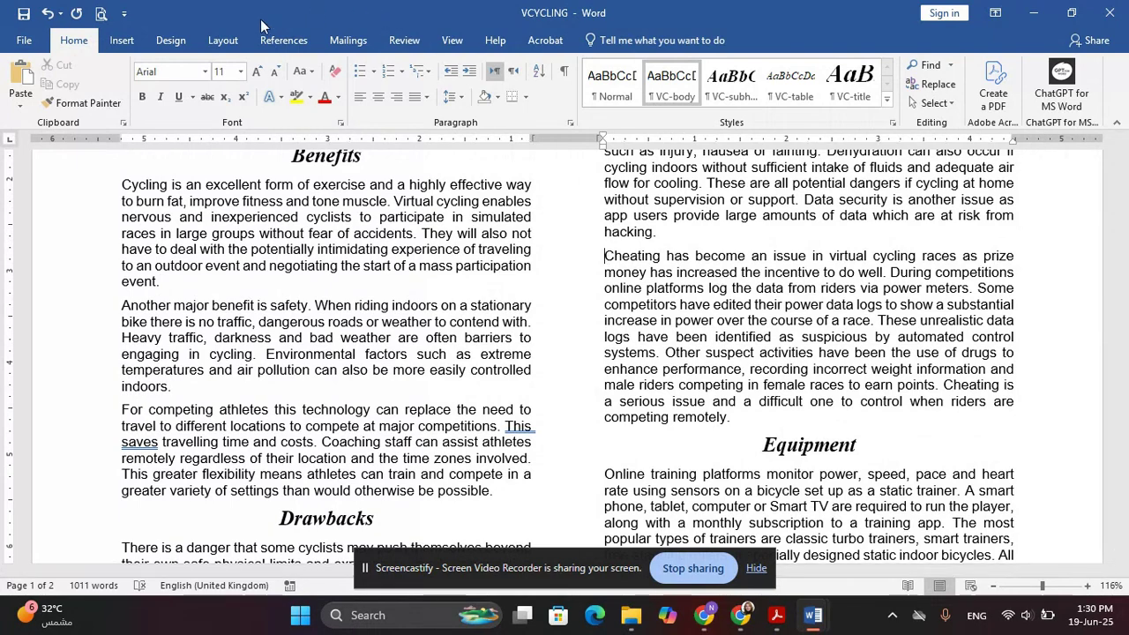
click(119, 44)
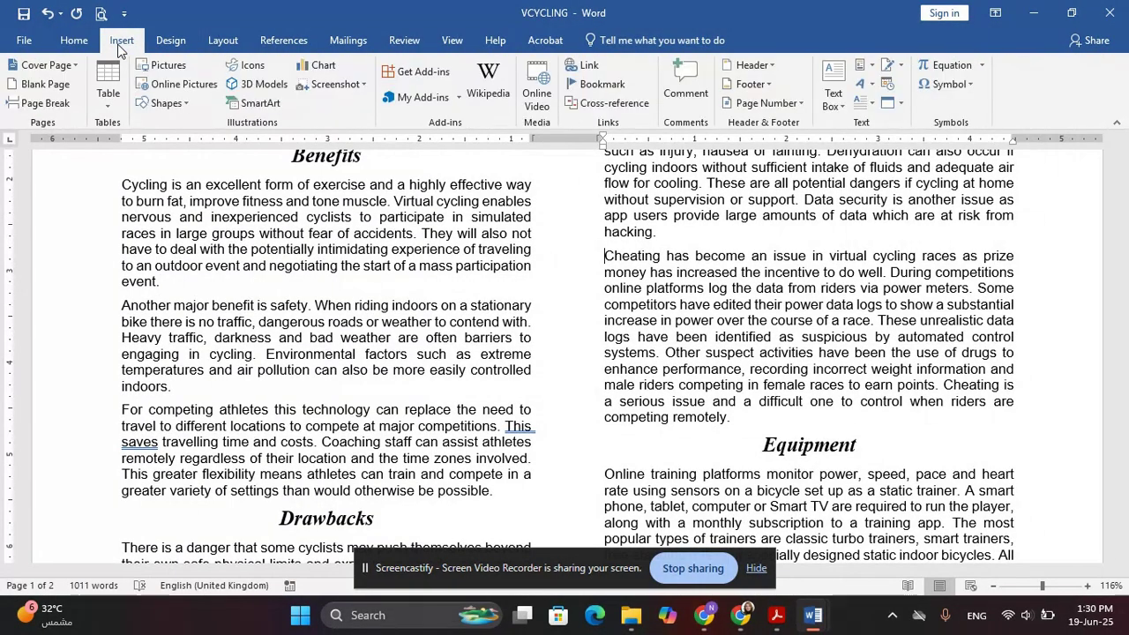
click(167, 83)
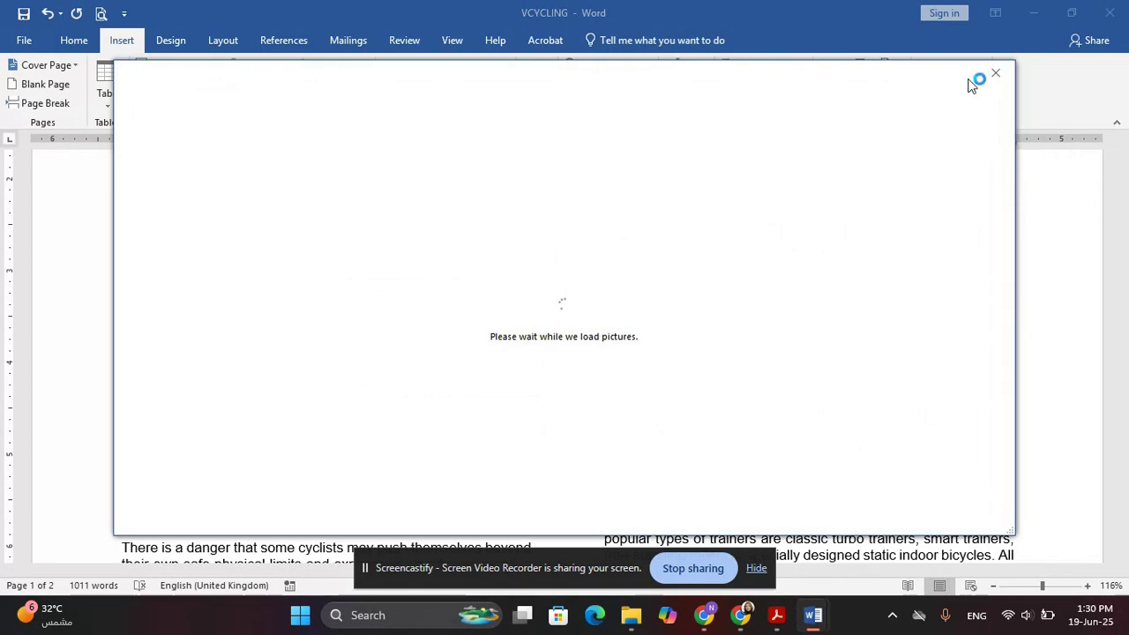
click(996, 80)
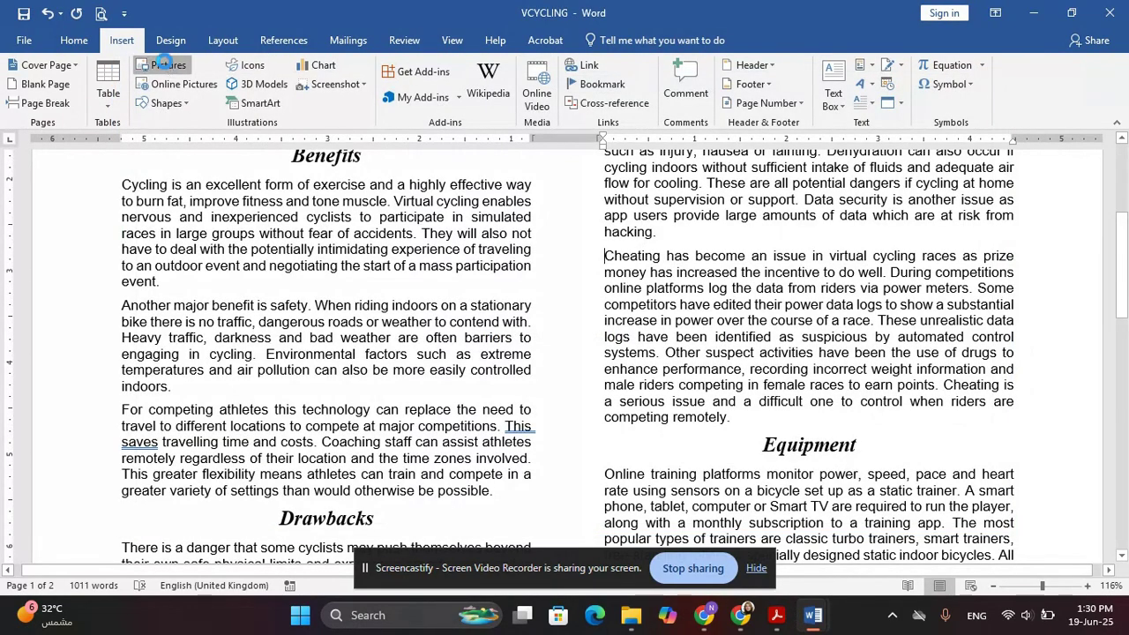
click(166, 69)
click(53, 220)
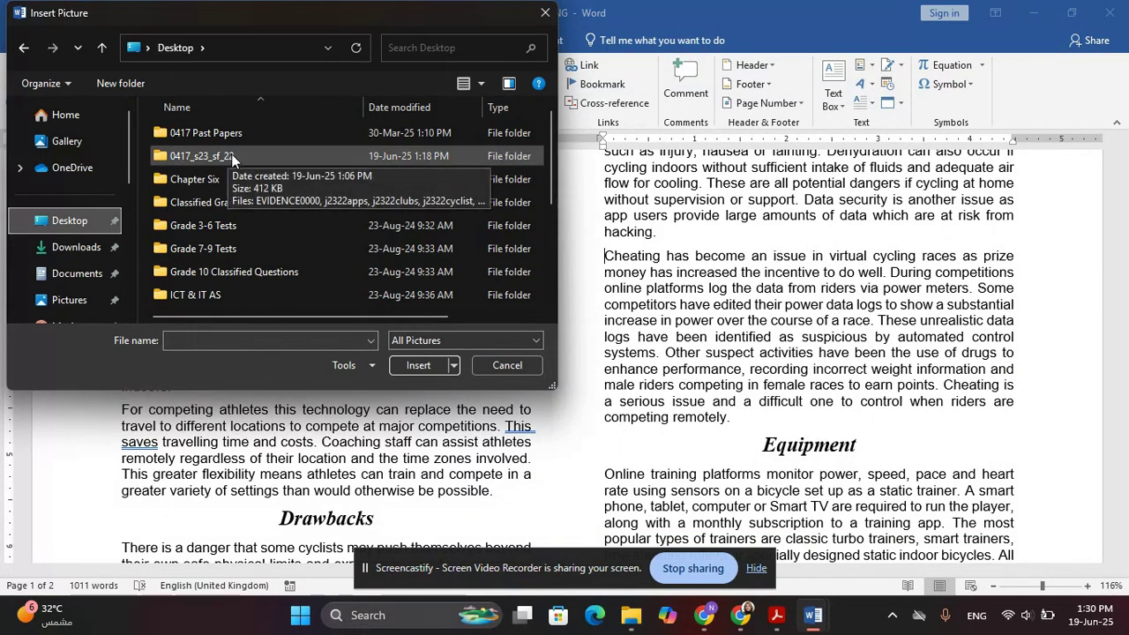
double_click(231, 155)
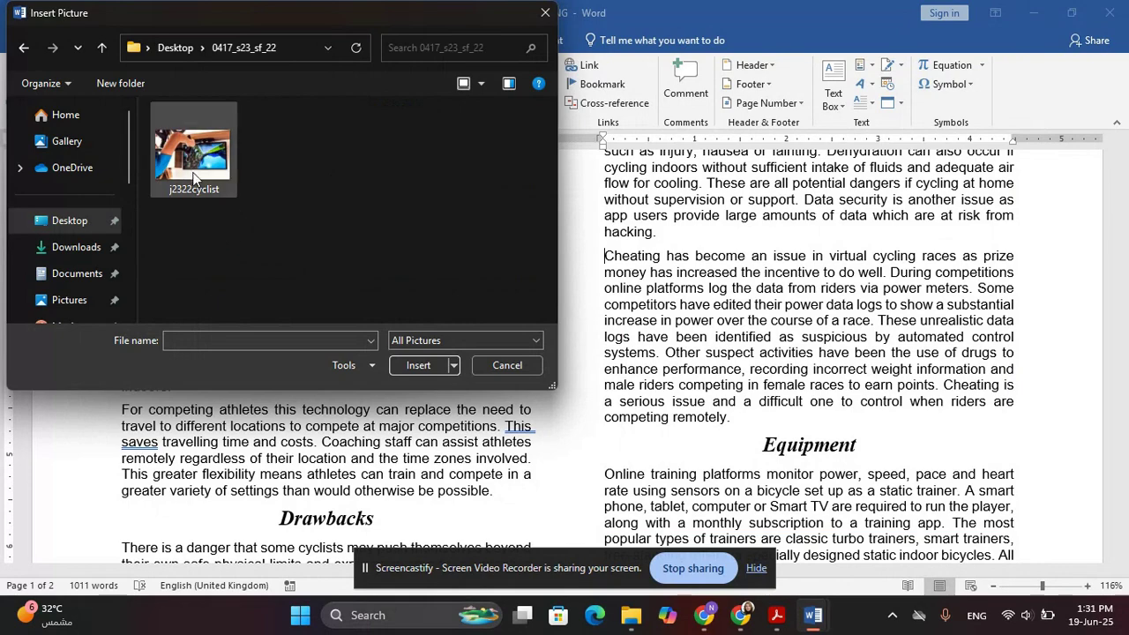
double_click(194, 167)
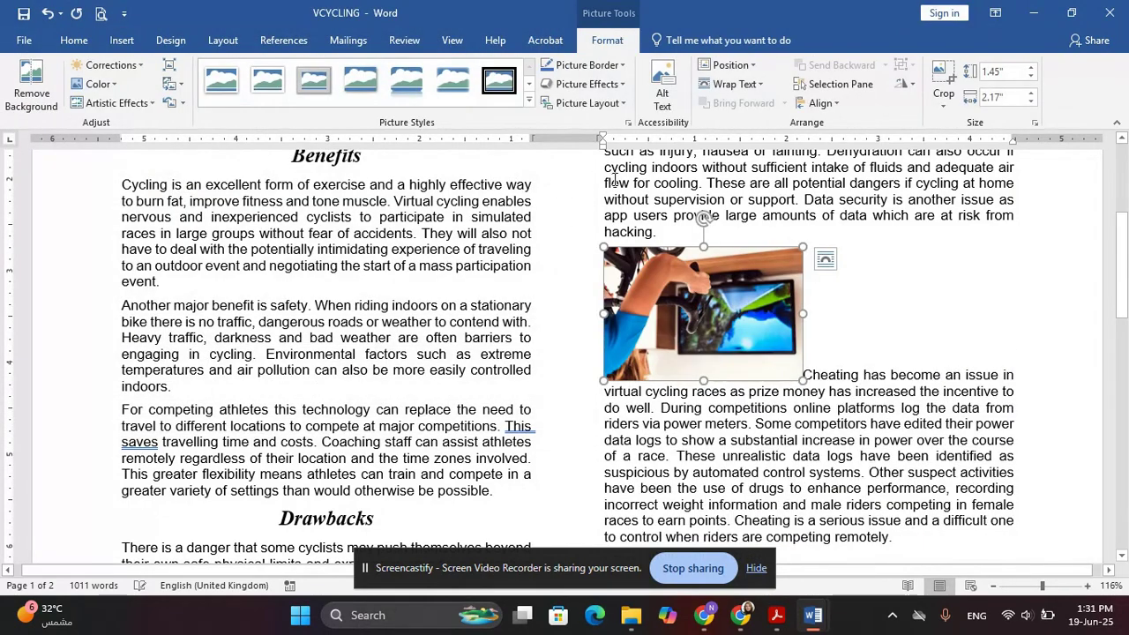
Highlight question 7 in the exam paper as done
key(alt+Tab)
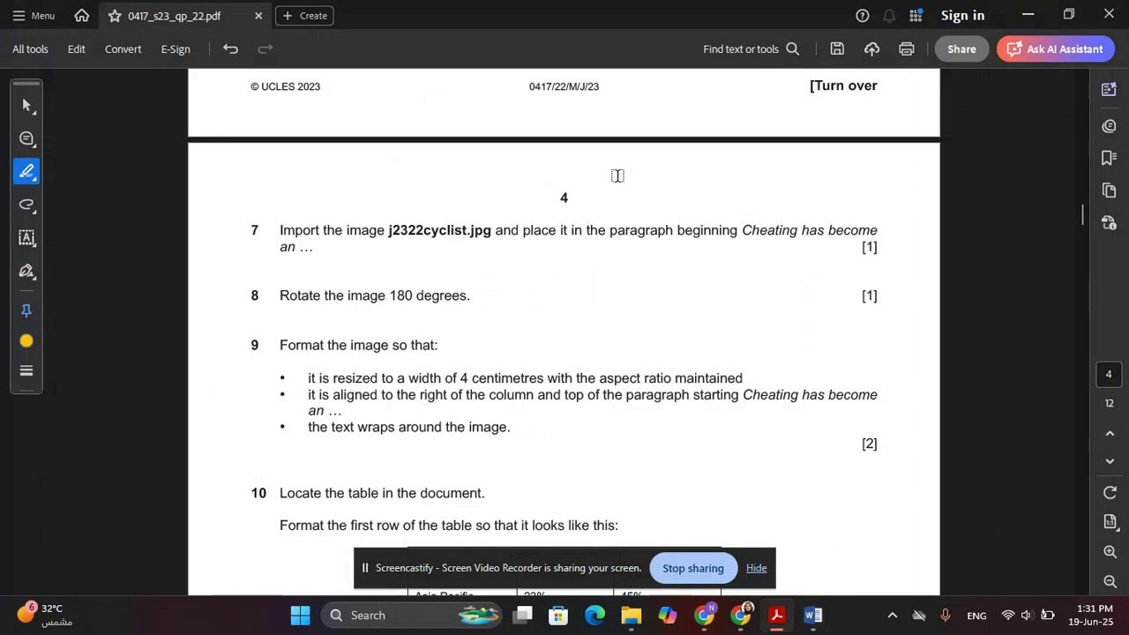
mouse_move(282, 231)
mouse_down()
mouse_move(307, 265)
mouse_move(469, 297)
mouse_up()
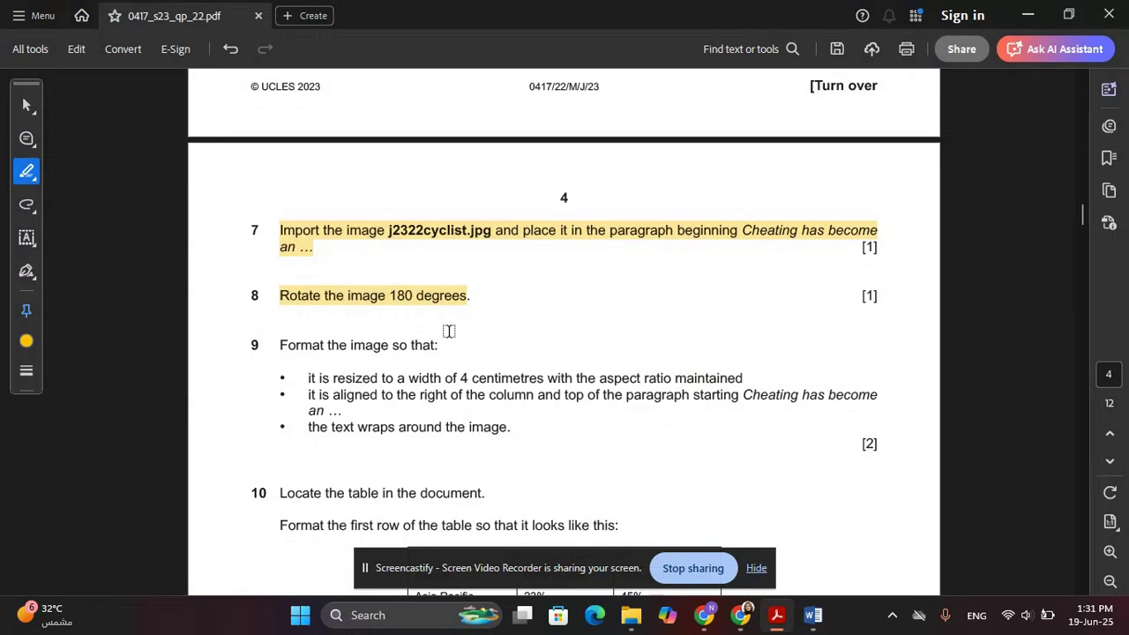
key(alt+Tab)
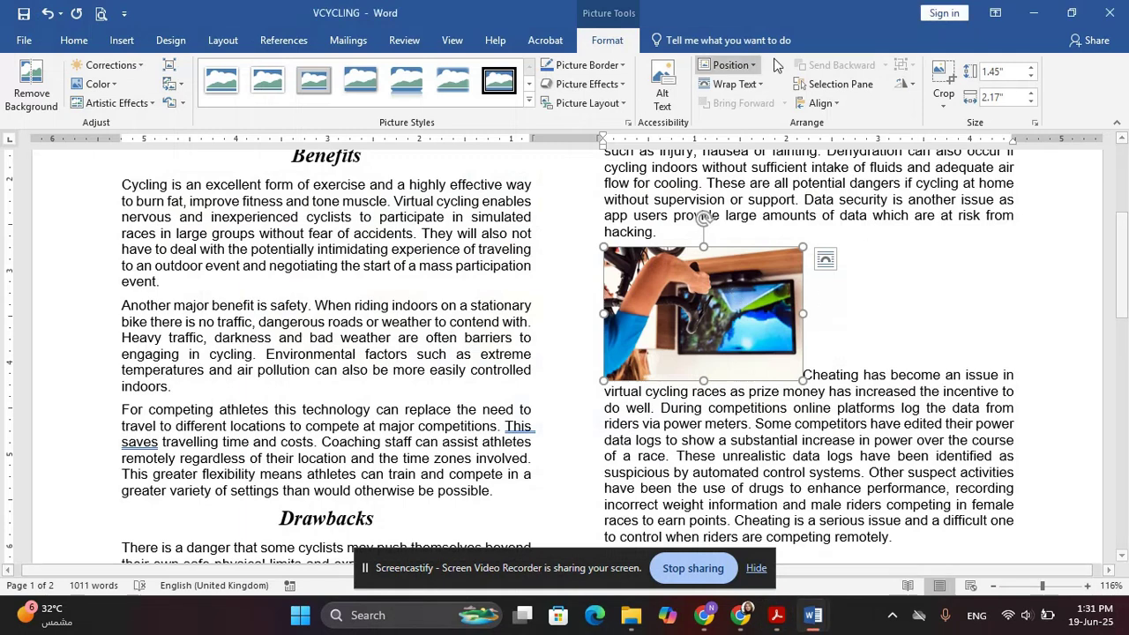
Rotate the cycling picture 180° through the detailed rotation and size settings
click(901, 85)
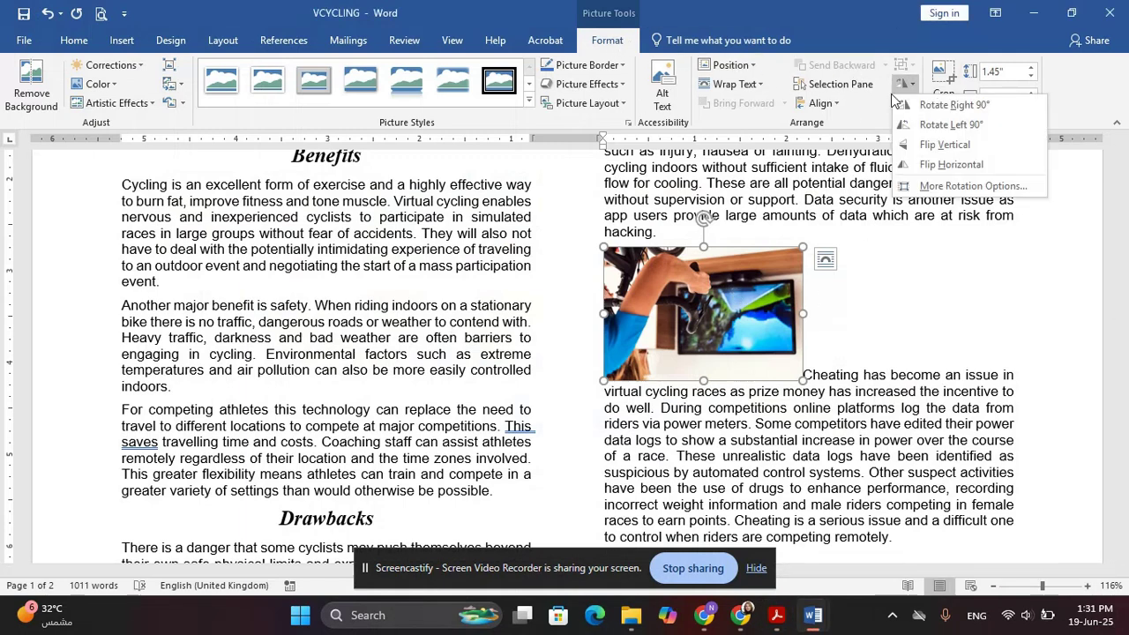
click(908, 186)
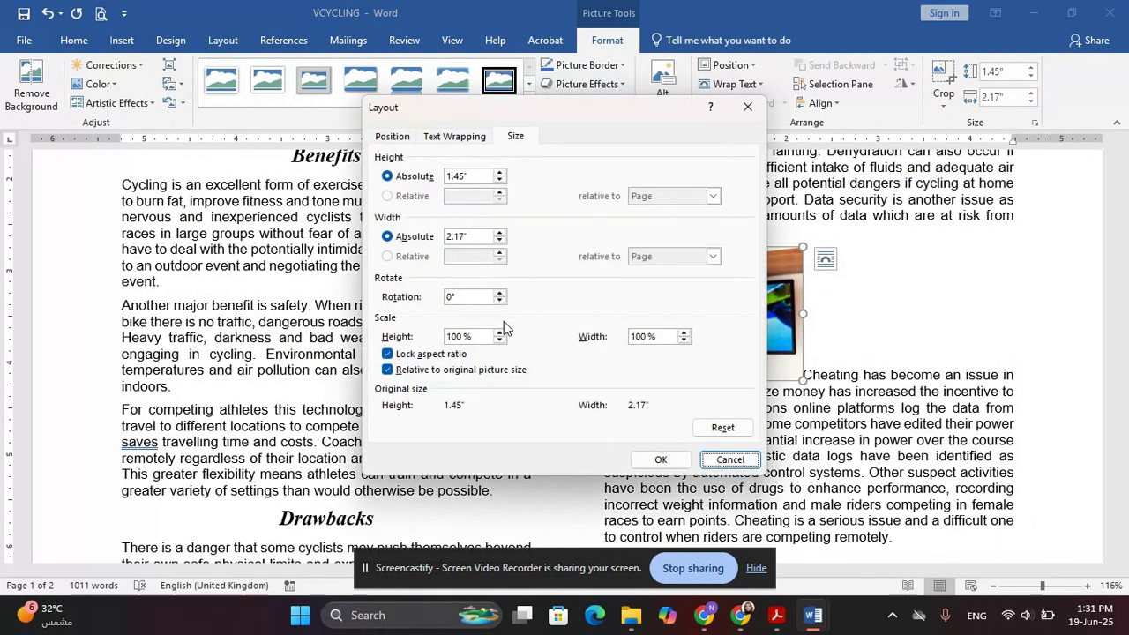
drag(600, 108, 369, 147)
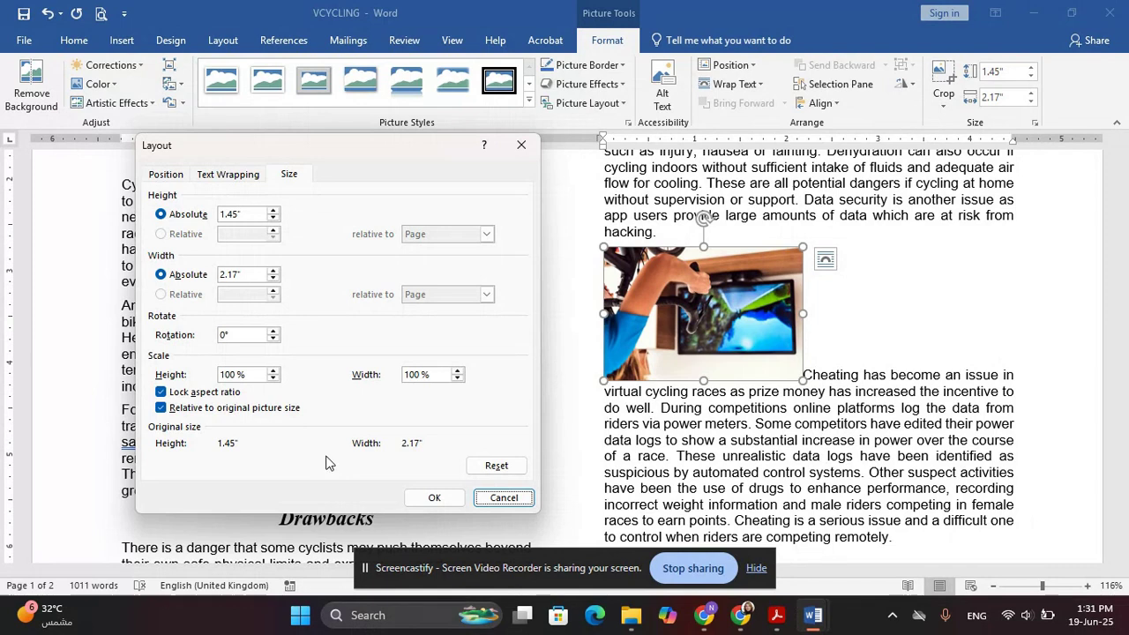
click(241, 335)
drag(241, 337, 117, 341)
text(18)
key(Return)
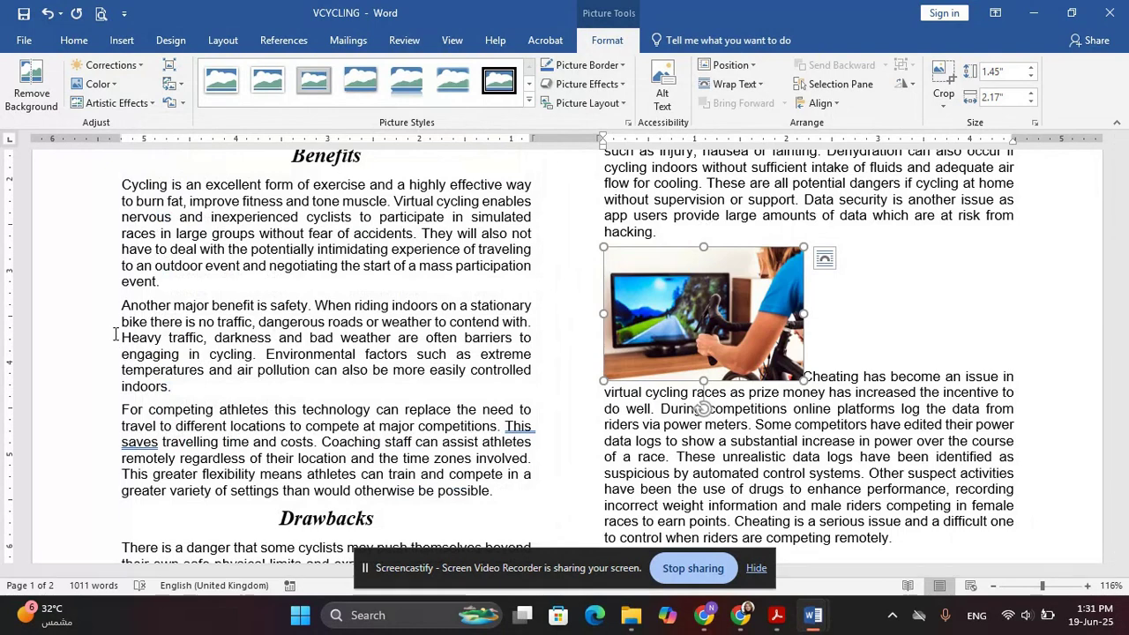
Highlight question 9's resize instruction in the exam paper
key(alt+Tab)
scroll(138, 330, down, 2)
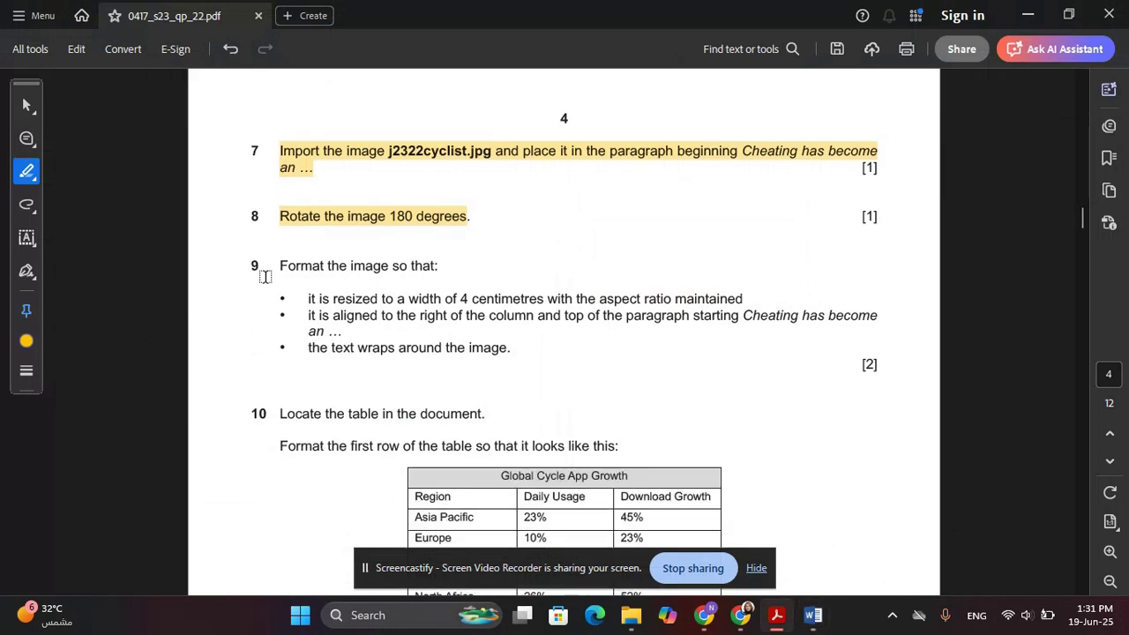
drag(279, 264, 732, 299)
Set the cycling picture's width to 4 cm and highlight question 9's remaining bullets
key(alt+Tab)
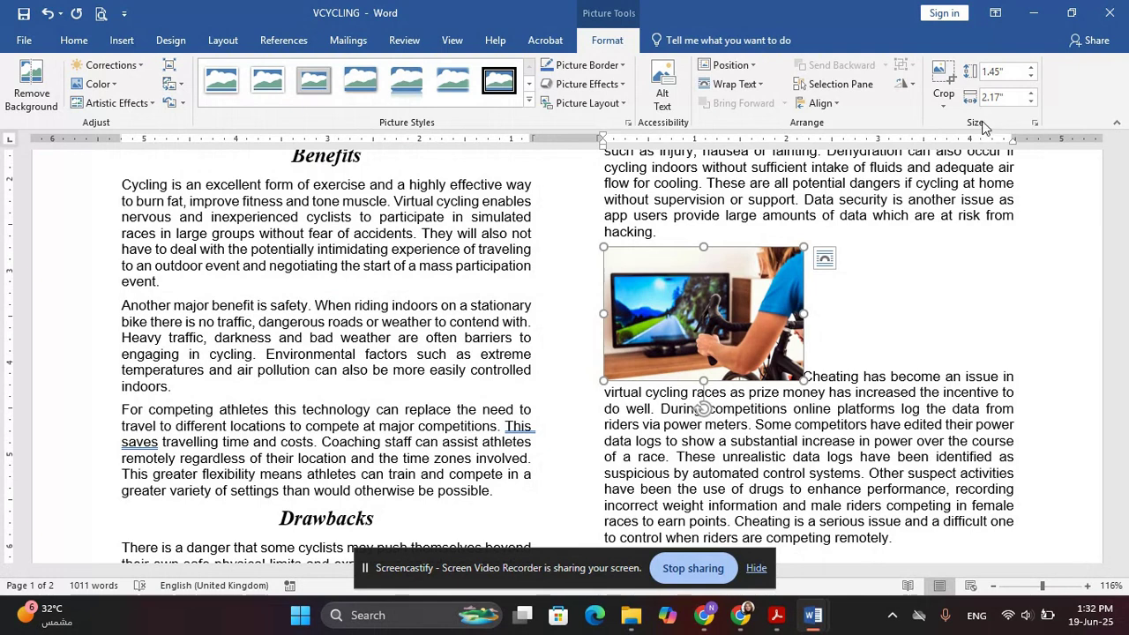
click(1011, 97)
text(4)
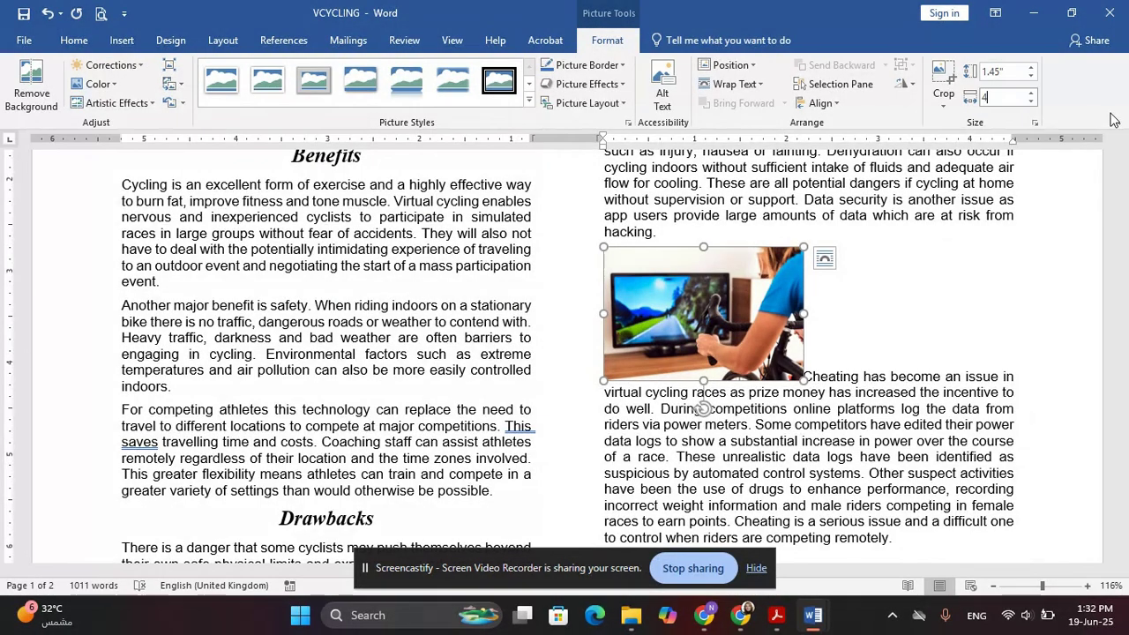
text(cm)
key(Return)
key(alt+Tab)
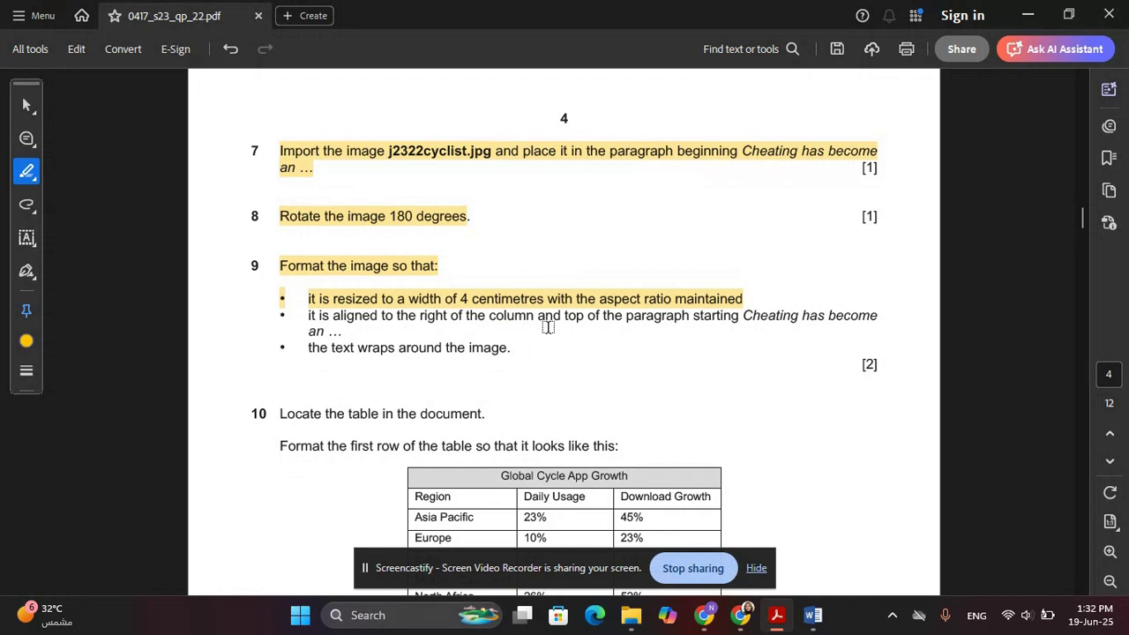
drag(309, 319, 517, 353)
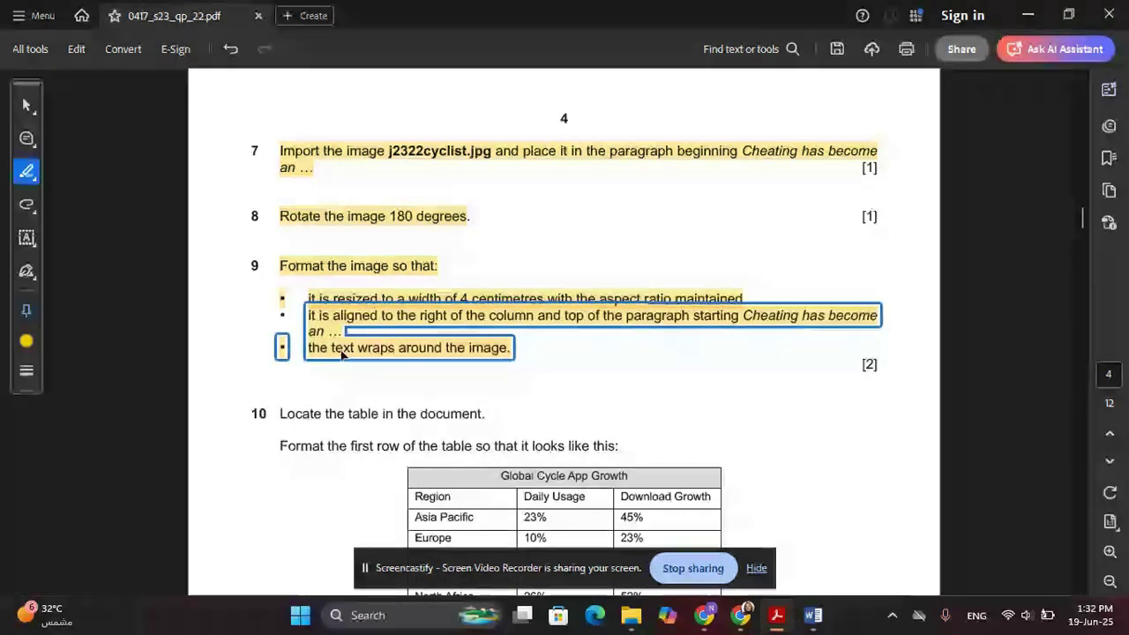
Give the picture square text wrapping and place it at the right, atop the Cheating paragraph
key(alt+Tab)
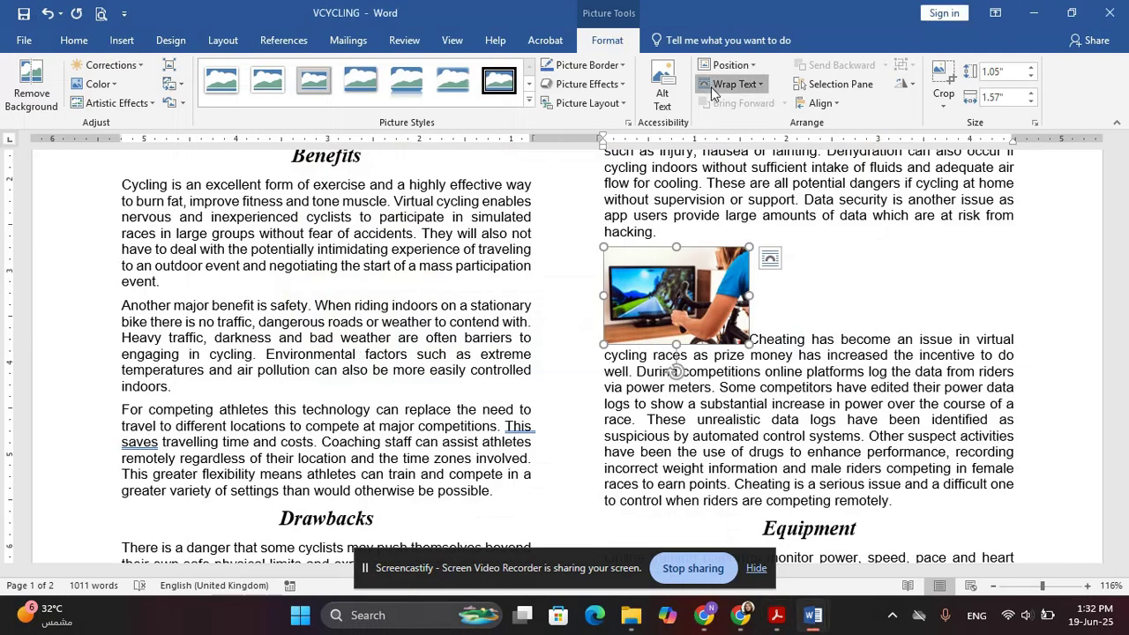
click(715, 88)
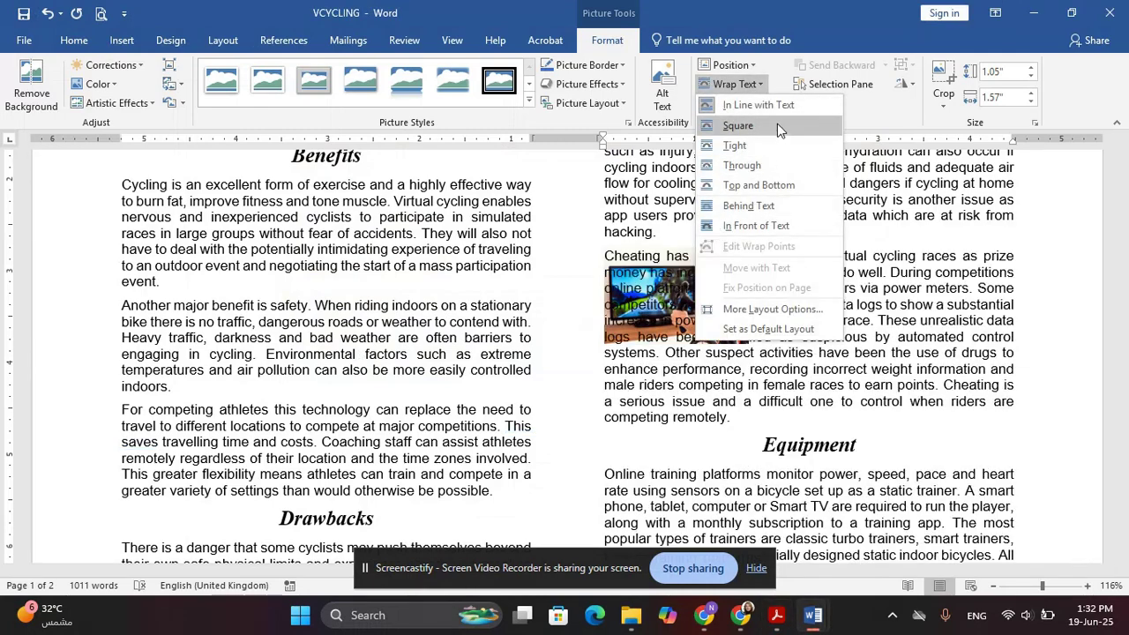
click(777, 125)
drag(748, 264, 958, 272)
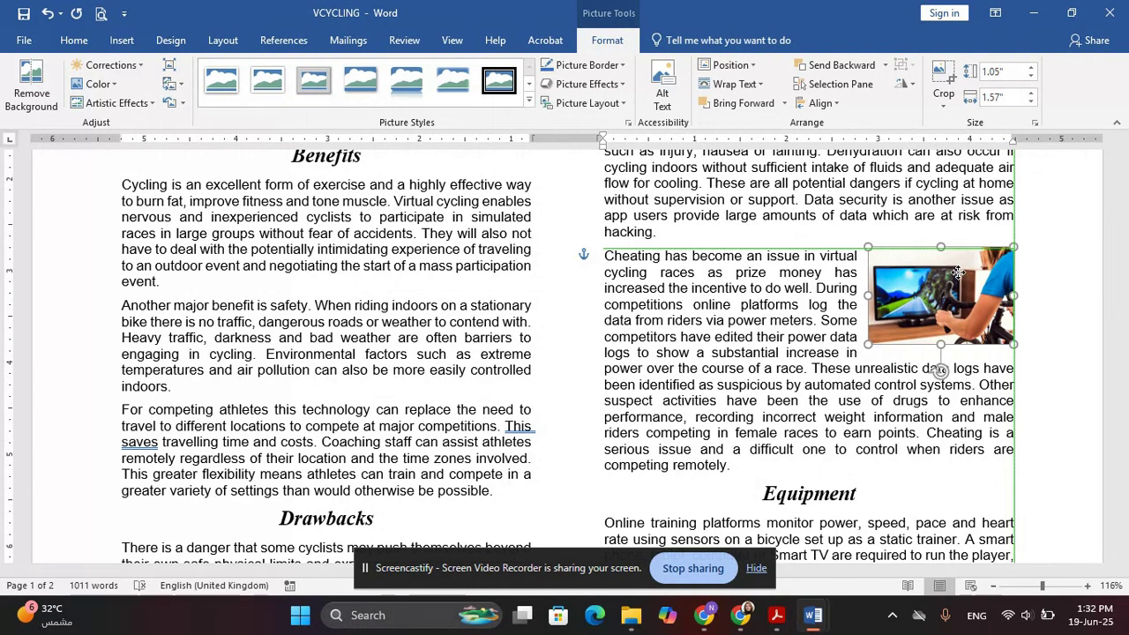
drag(957, 272, 958, 273)
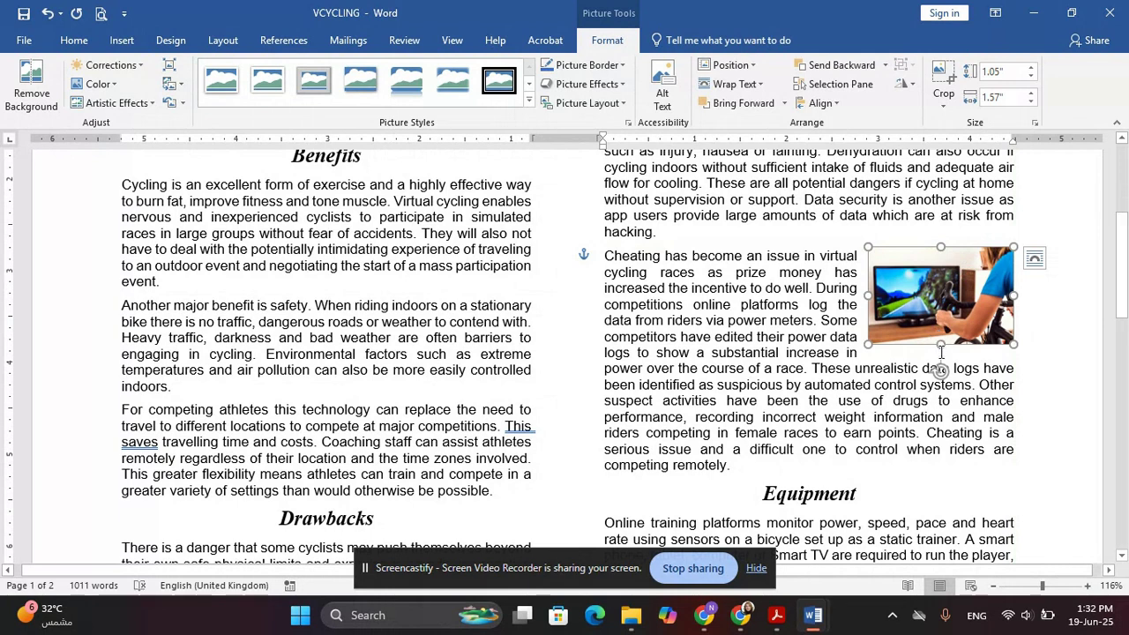
scroll(811, 332, down, 3)
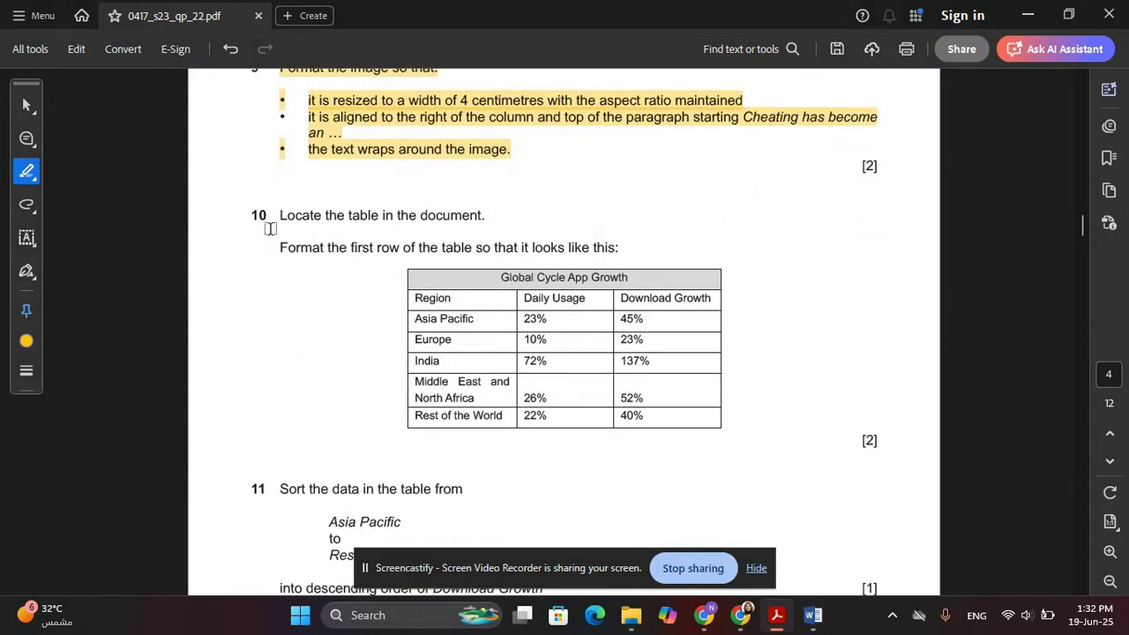
Highlight question 10's 'Locate the table in the document' line, then find the table in Word
drag(279, 216, 469, 220)
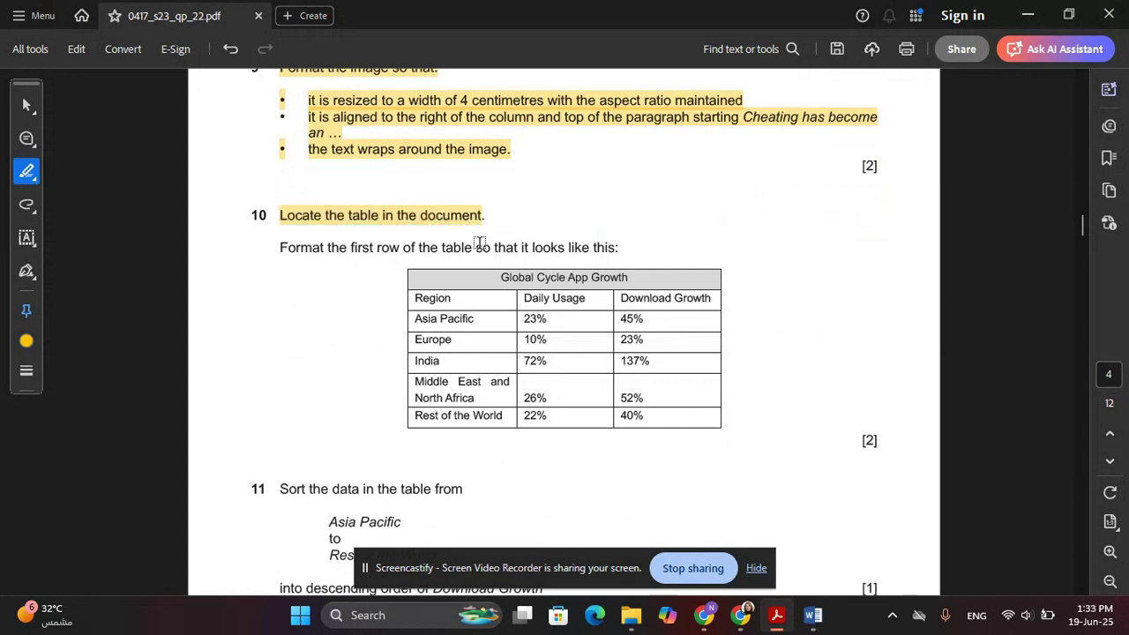
key(alt+Tab)
scroll(495, 264, up, 5)
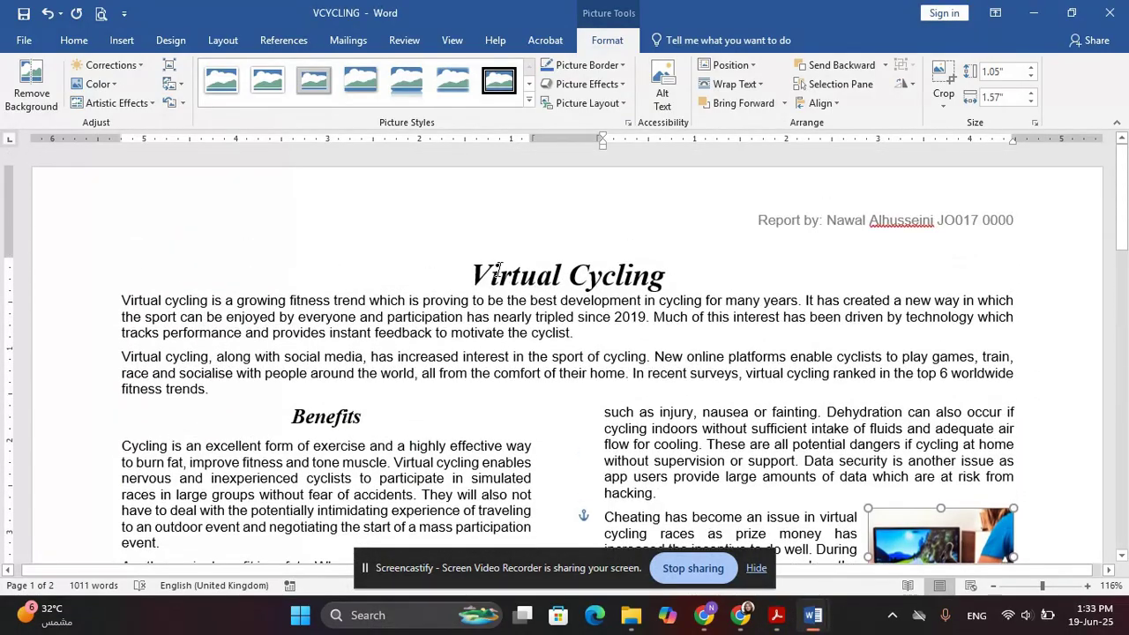
scroll(504, 302, down, 20)
scroll(640, 377, up, 5)
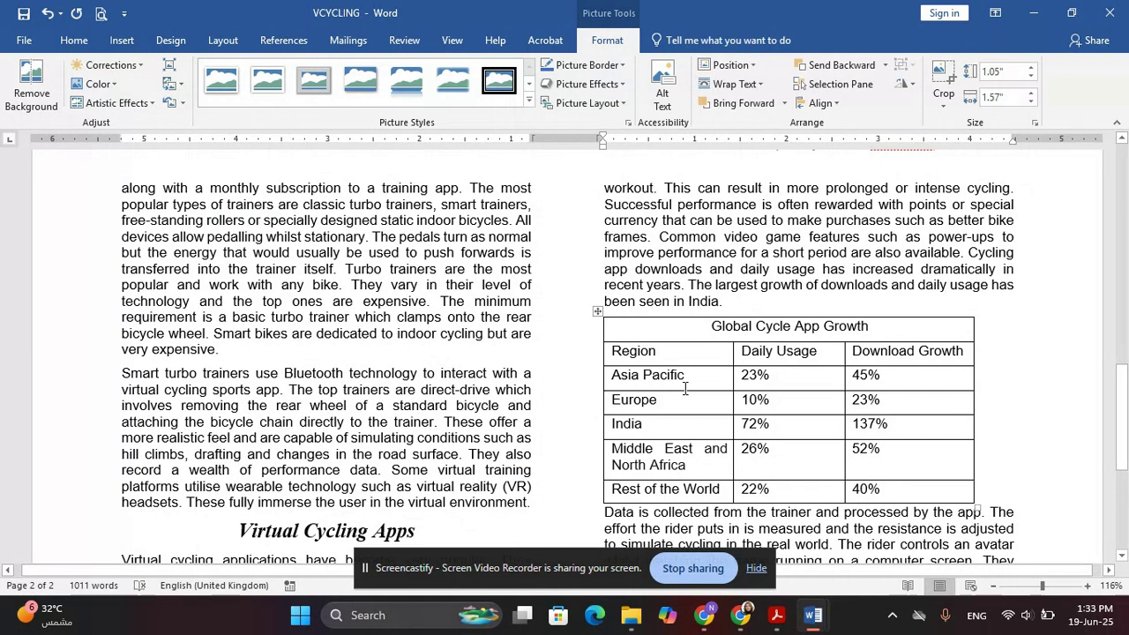
Compare the Global Cycle App Growth table with the question paper's example and select its title cell
key(alt+Tab)
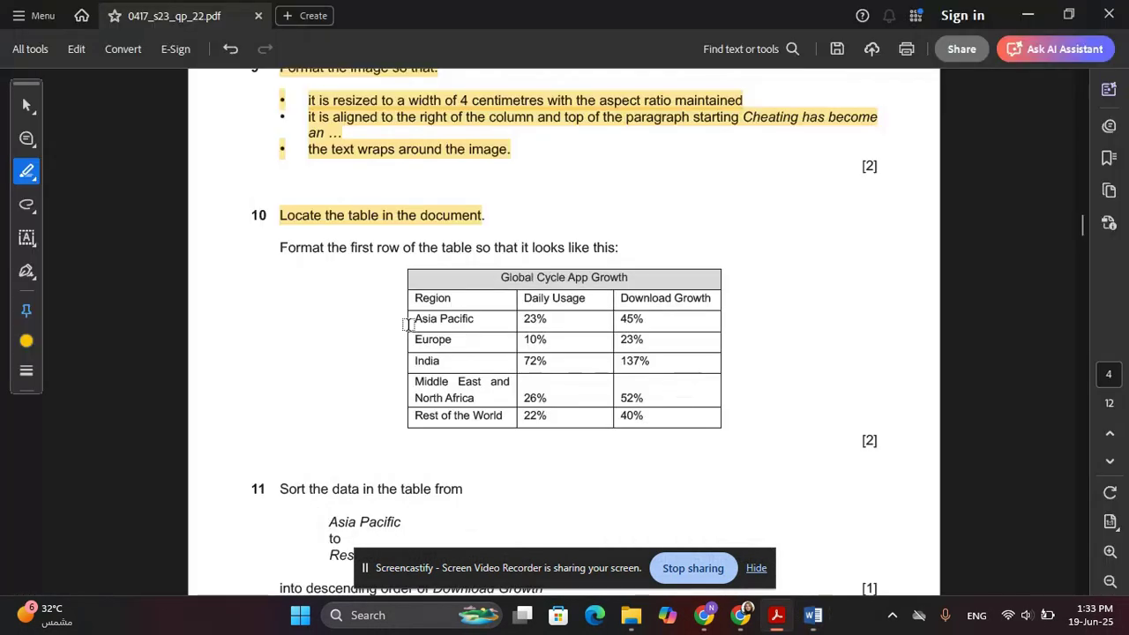
scroll(484, 267, down, 1)
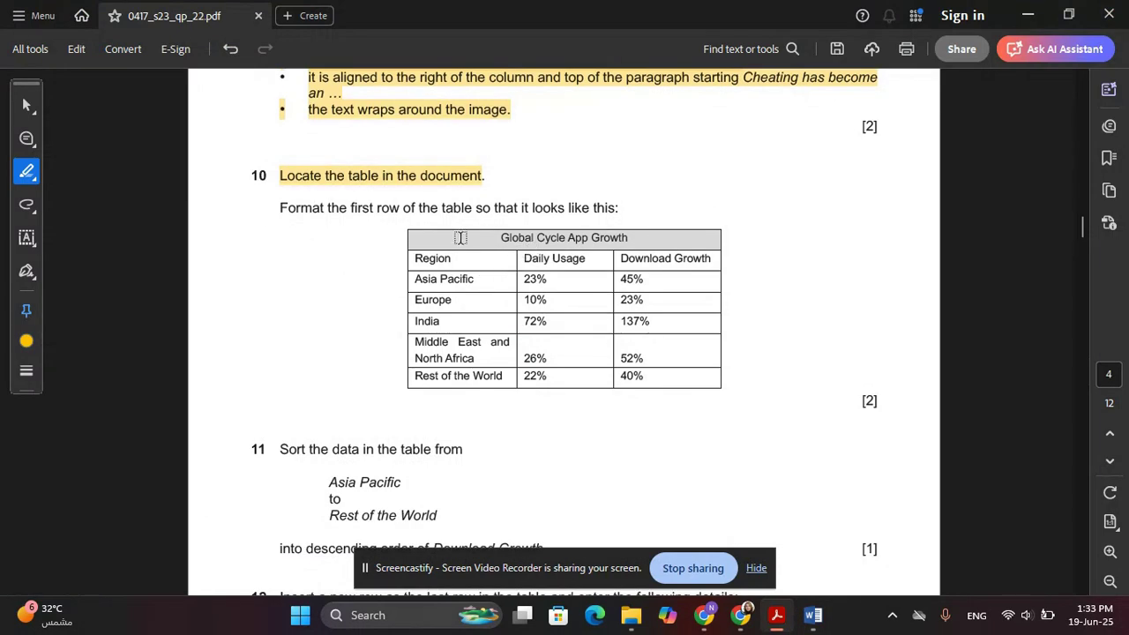
key(alt+Tab)
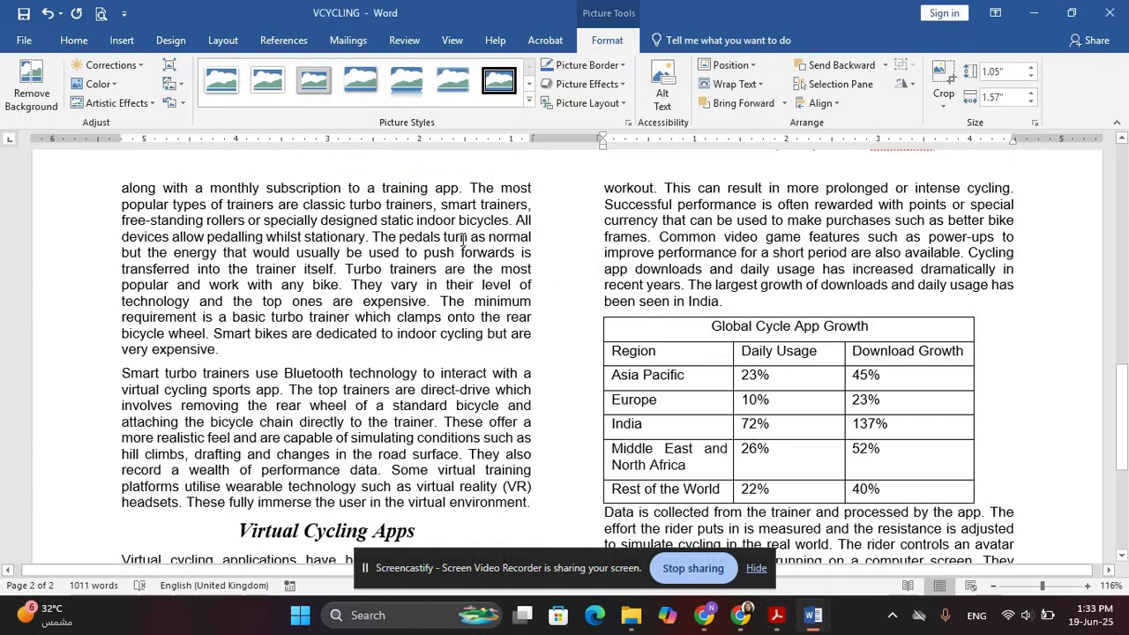
key(alt+Tab)
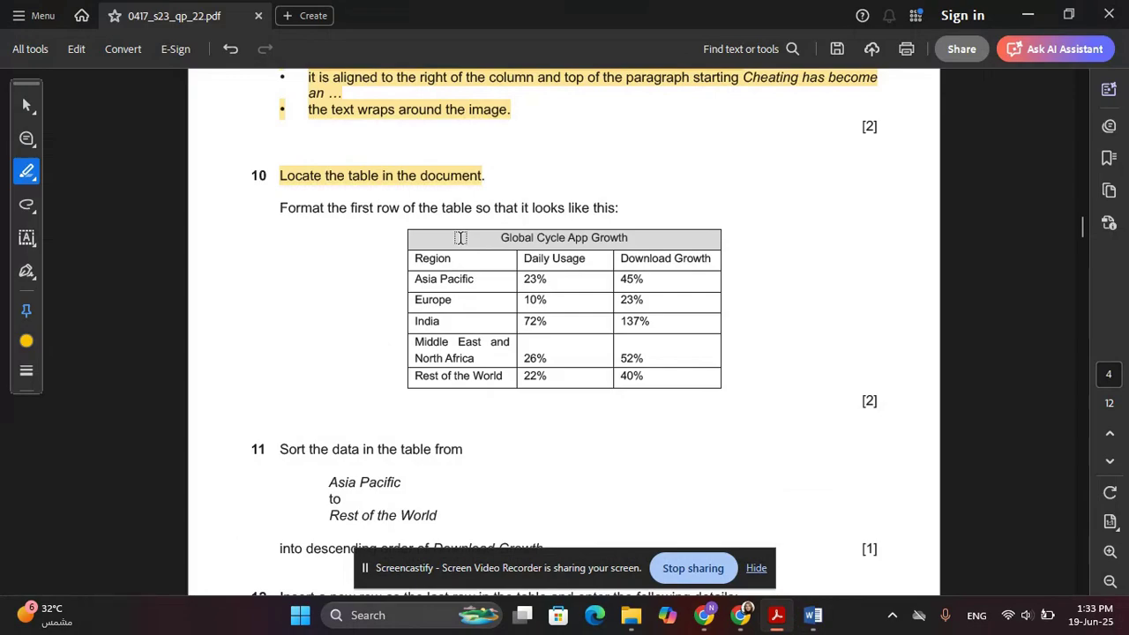
key(alt+Tab)
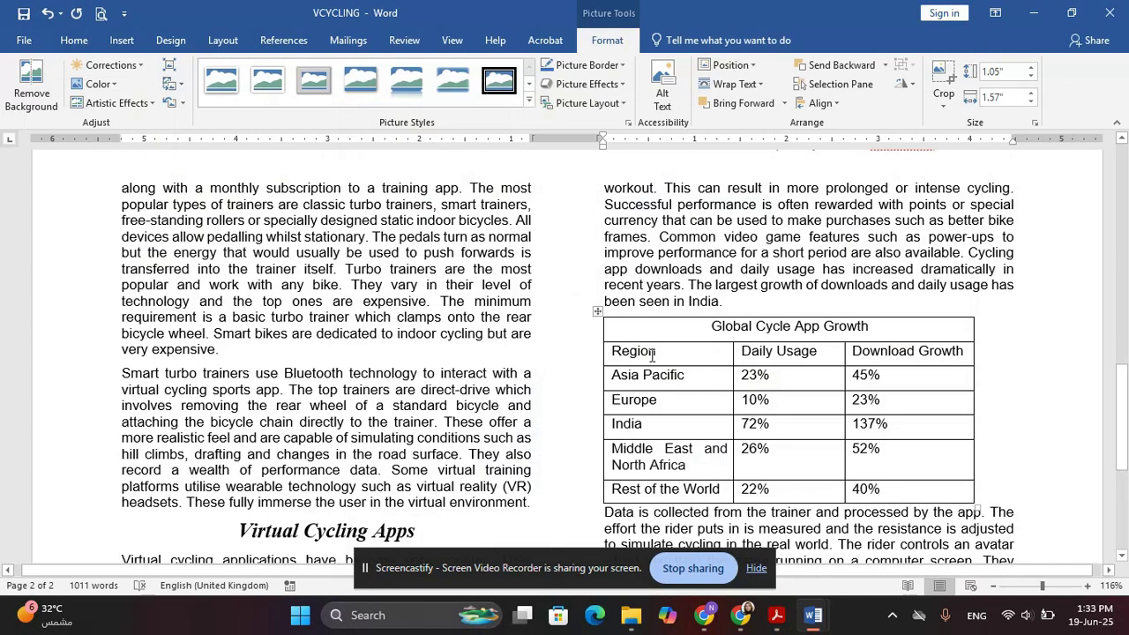
click(685, 330)
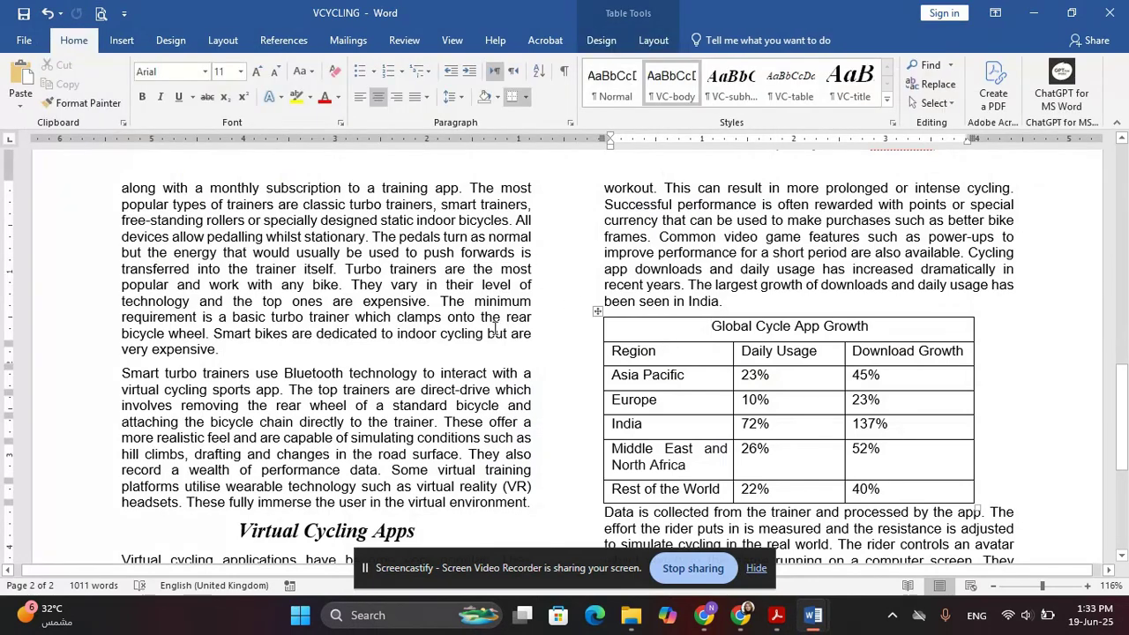
Shade the Global Cycle App Growth title row grey (Darker 25%) to match the example
click(498, 96)
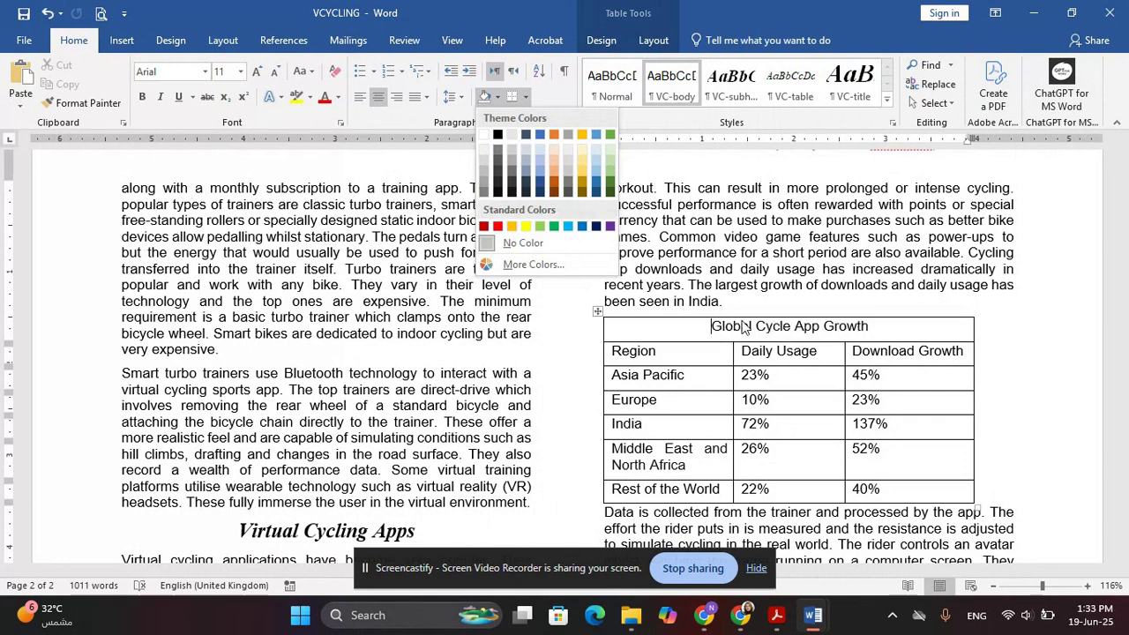
click(482, 173)
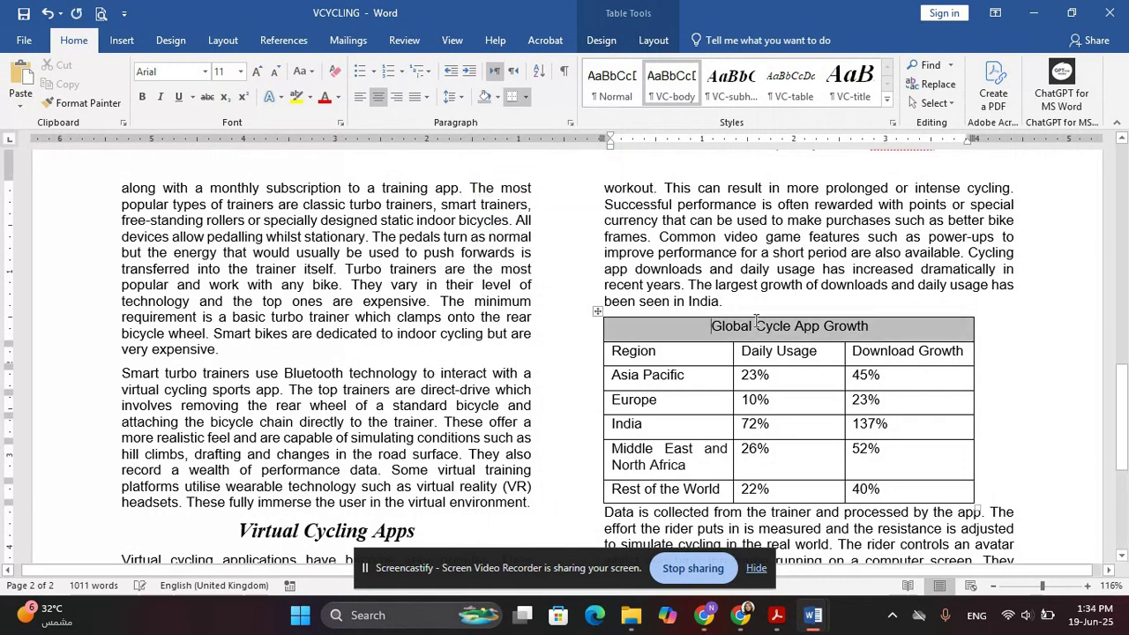
click(758, 351)
key(alt+Tab)
scroll(659, 354, down, 2)
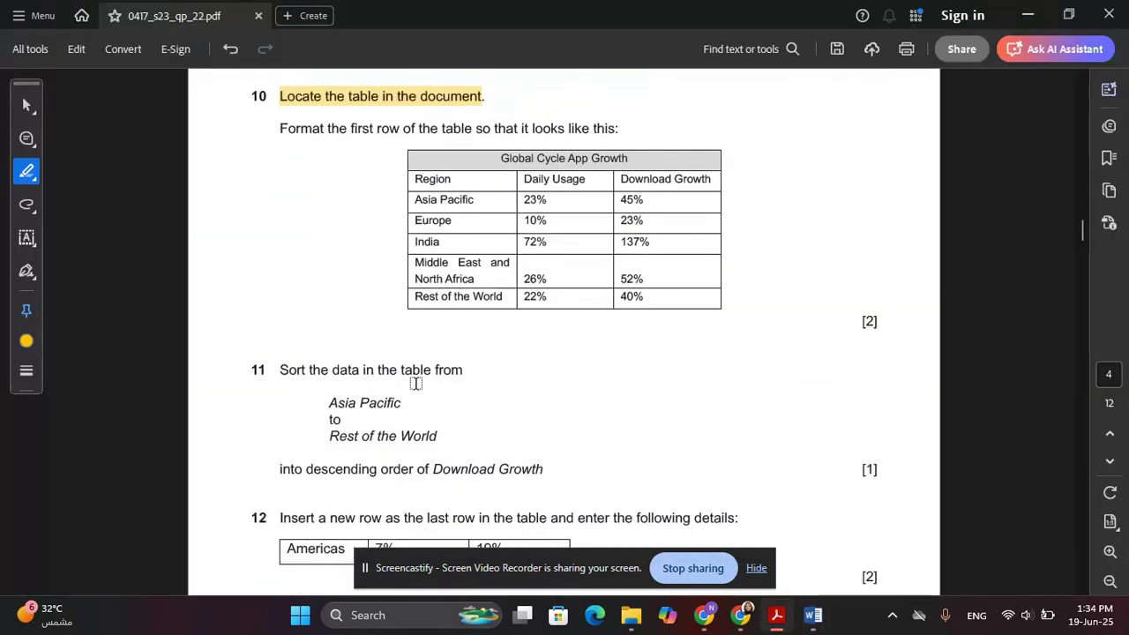
Highlight question 11's sort range and its descending Download Growth requirement in the PDF
scroll(384, 409, down, 1)
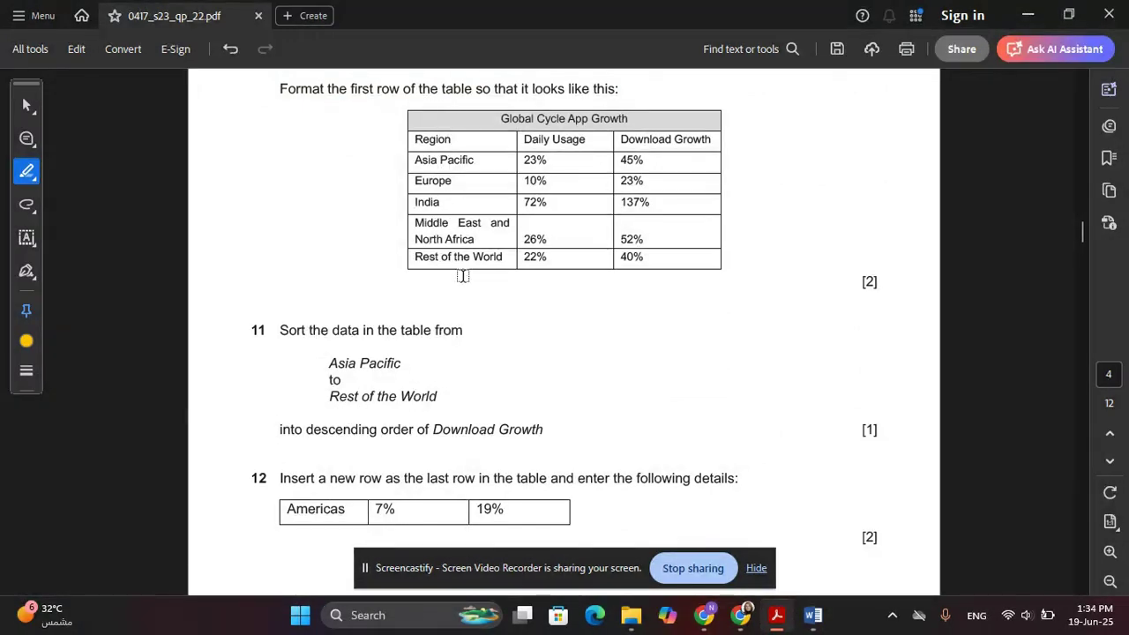
drag(274, 429, 546, 430)
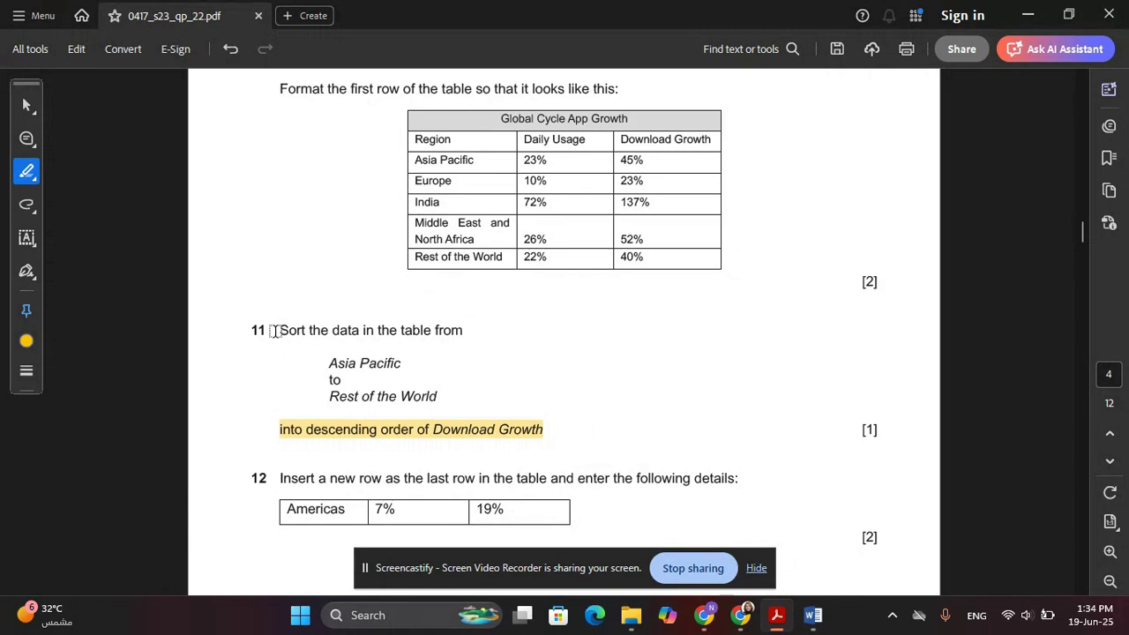
drag(275, 332, 424, 394)
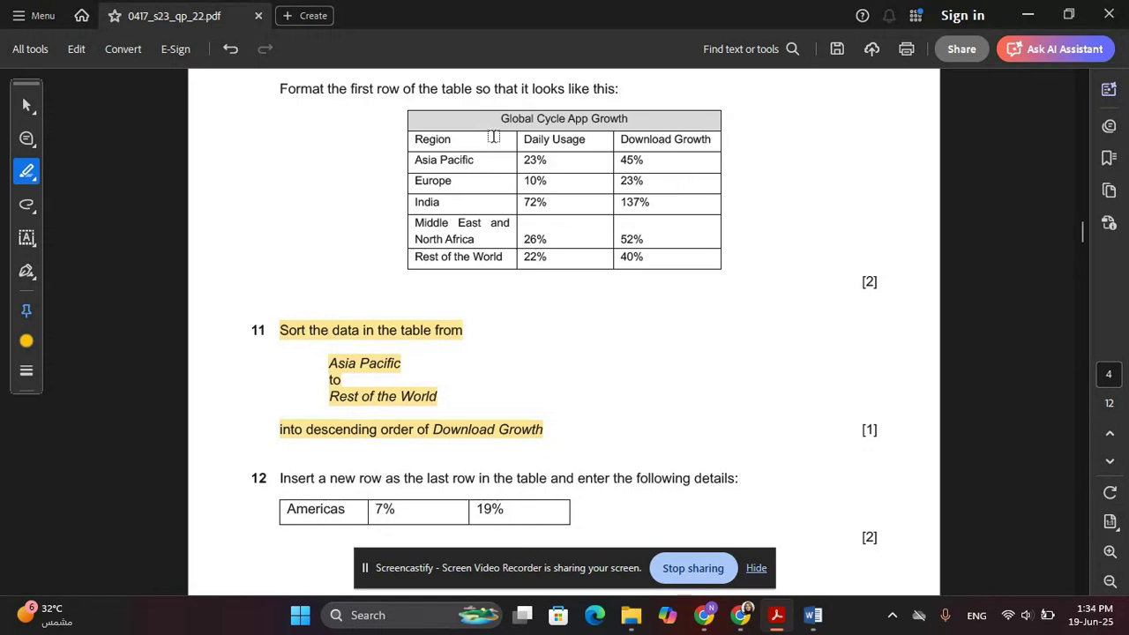
key(alt+Tab)
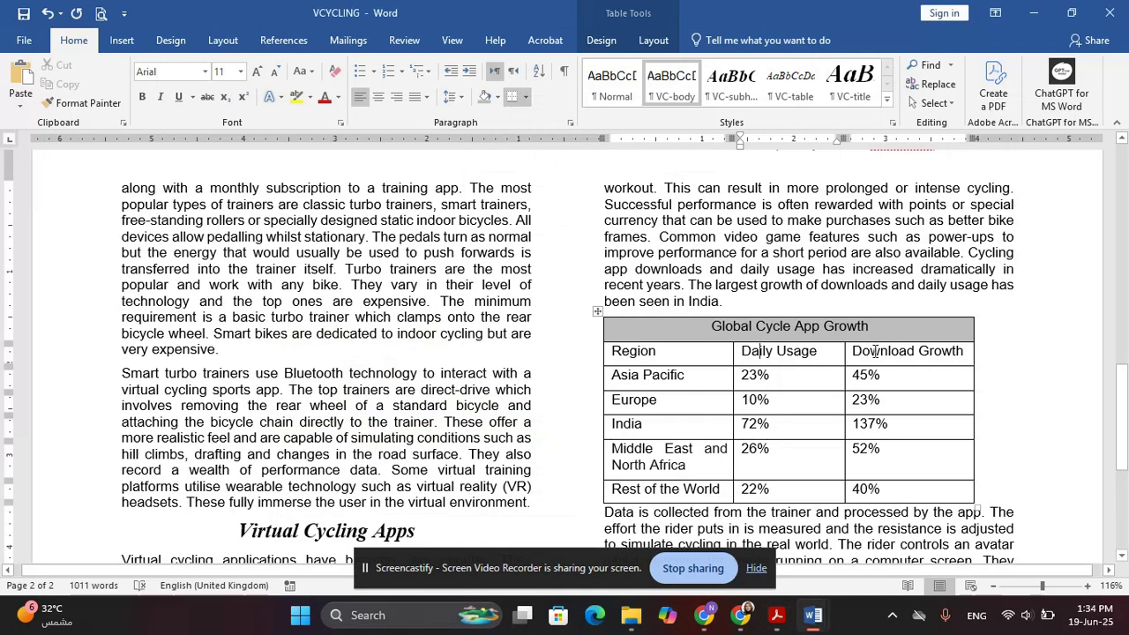
Sort the data rows by Column 3 (Download Growth) as Number, Descending
click(866, 368)
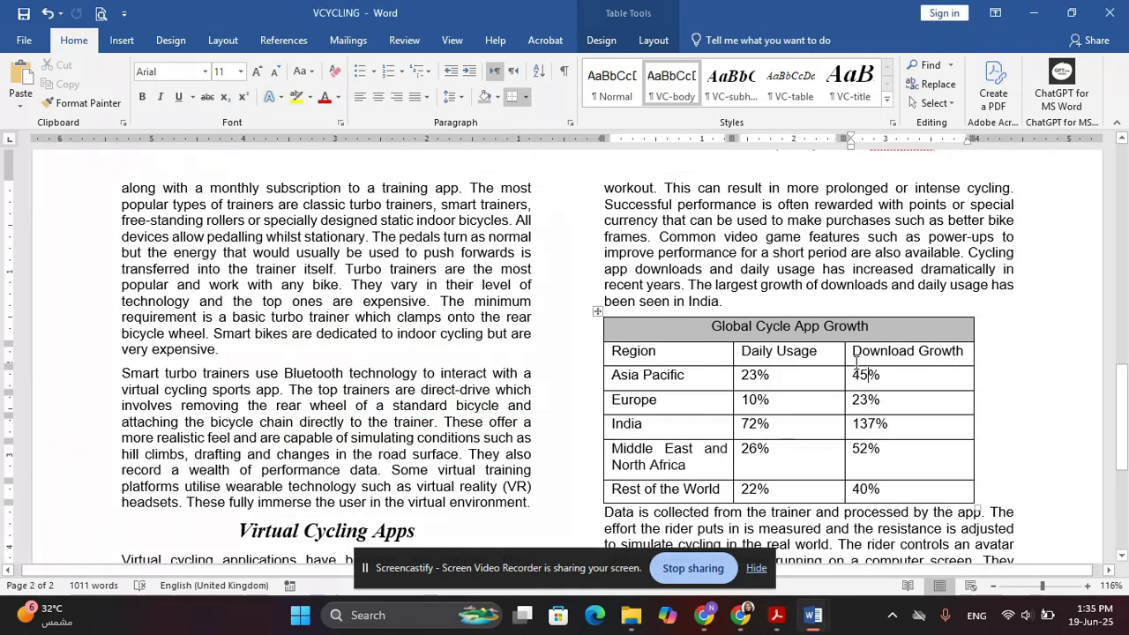
drag(856, 378, 913, 495)
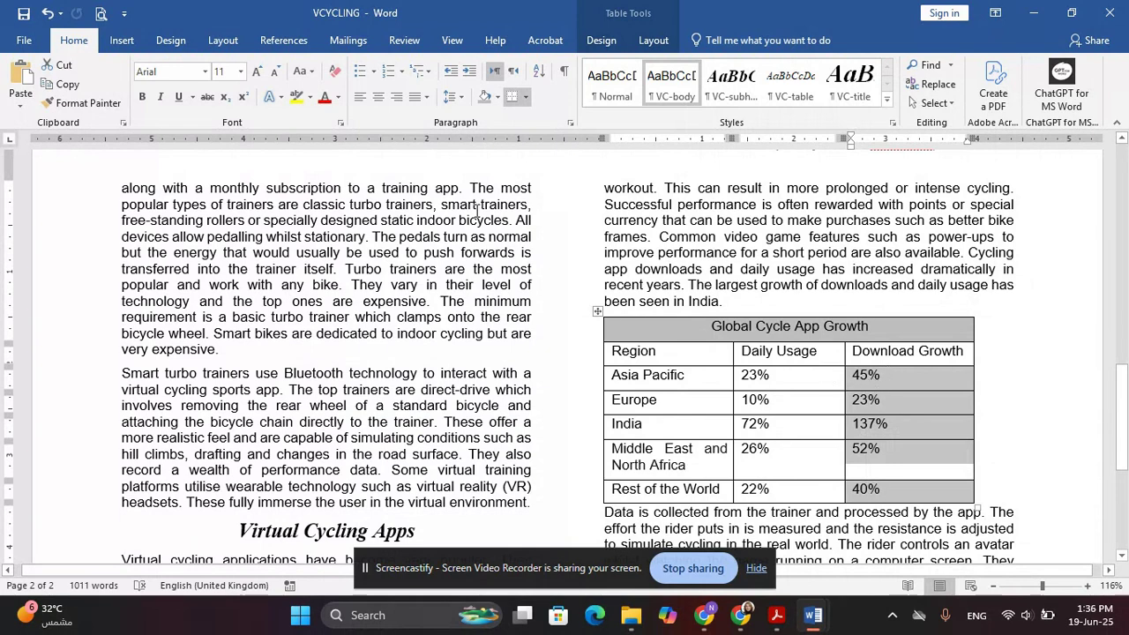
click(538, 74)
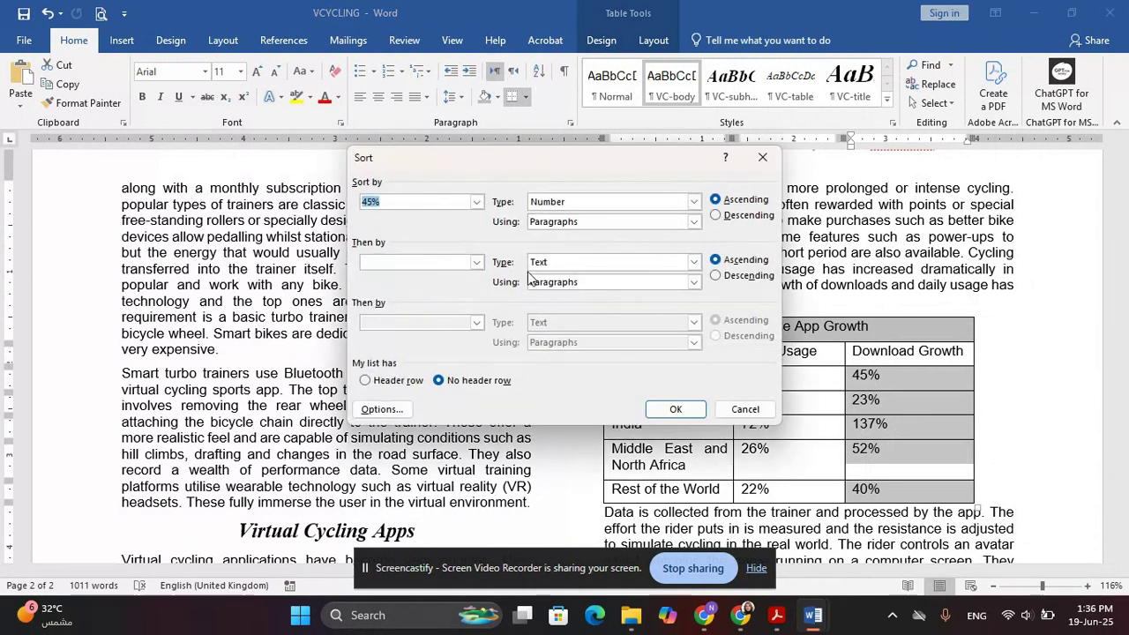
click(477, 202)
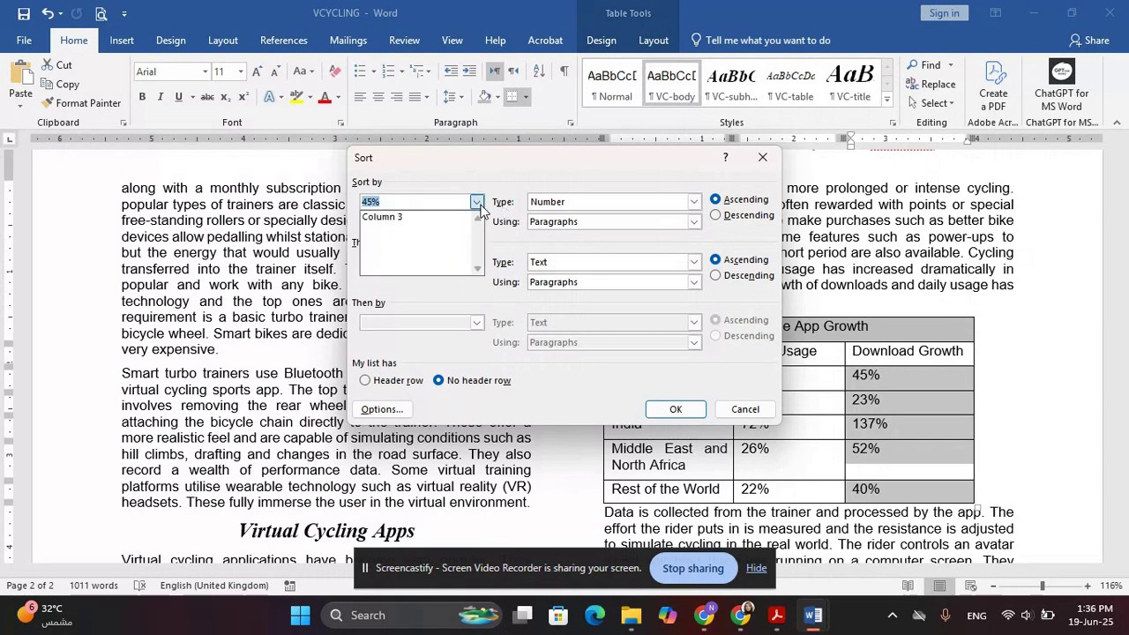
click(403, 221)
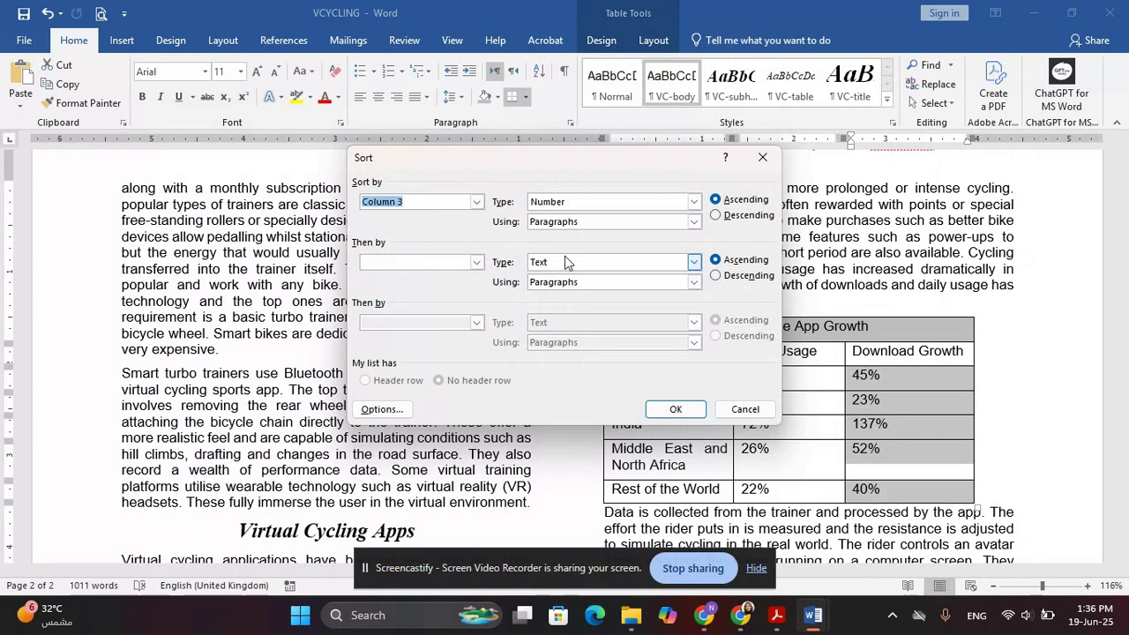
click(747, 218)
click(672, 411)
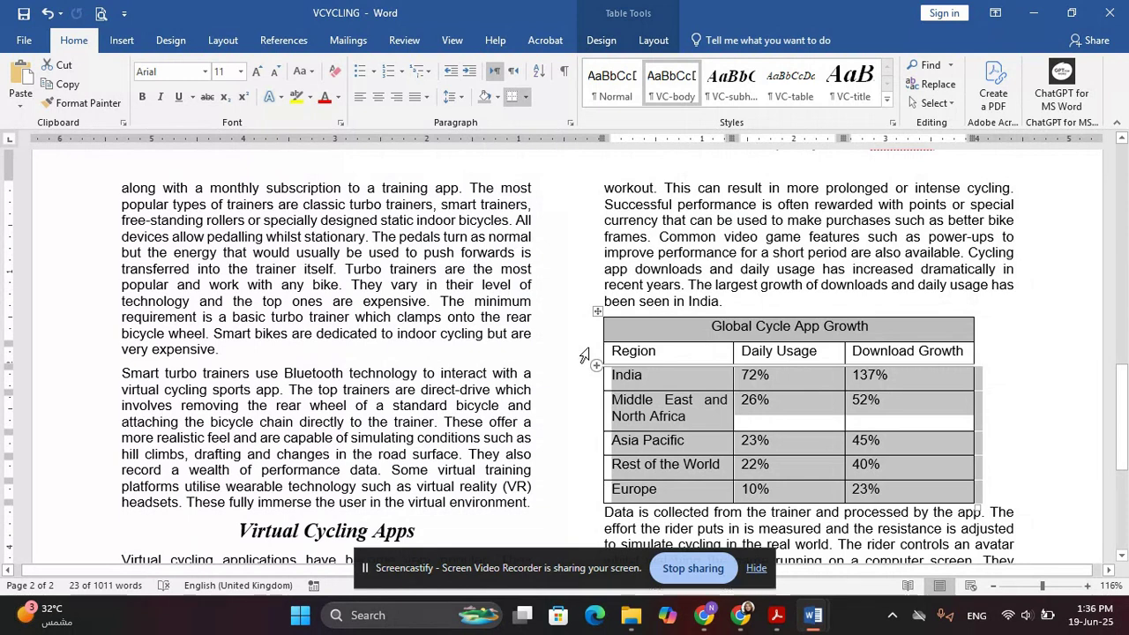
Highlight question 12's new-row instruction in the exam paper
key(alt+Tab)
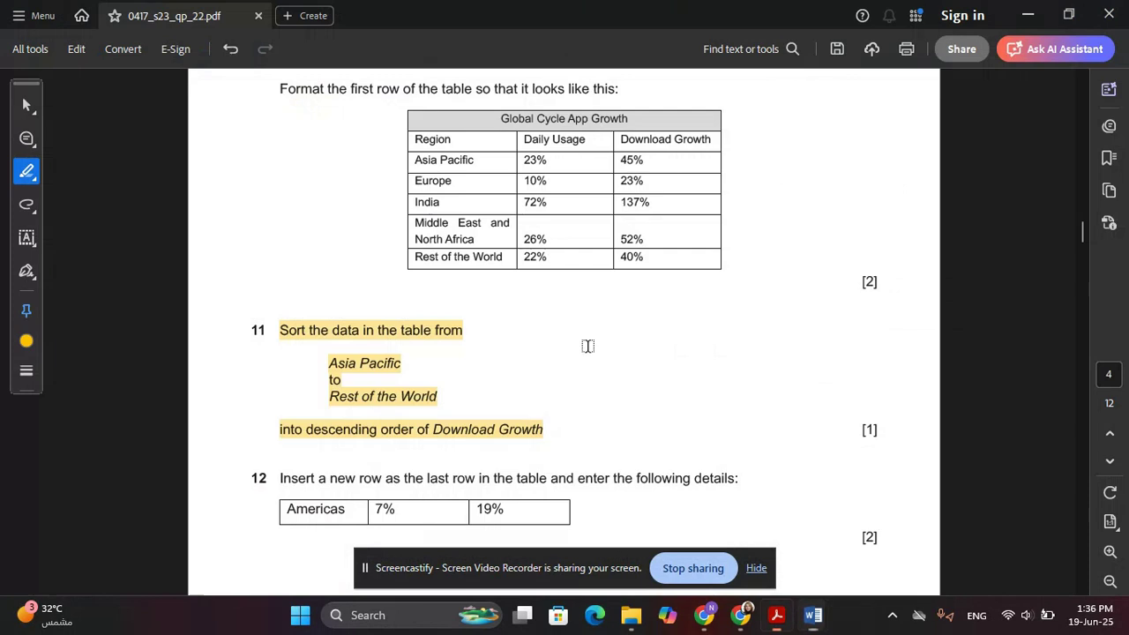
scroll(496, 329, down, 2)
scroll(496, 329, down, 2)
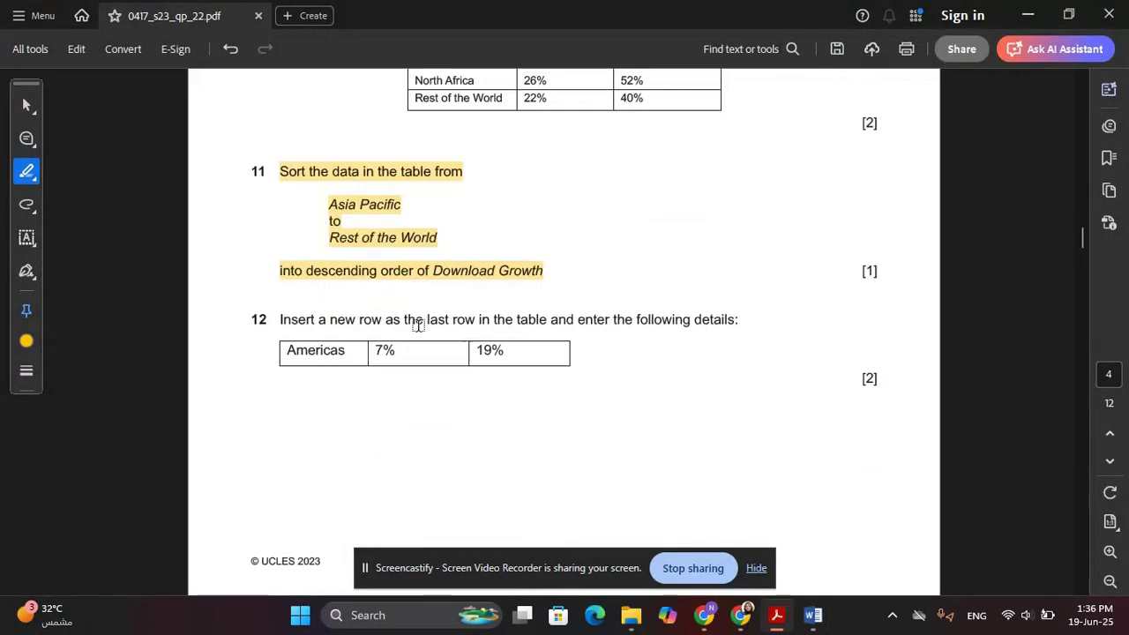
drag(280, 319, 716, 314)
key(alt+Tab)
scroll(642, 401, down, 4)
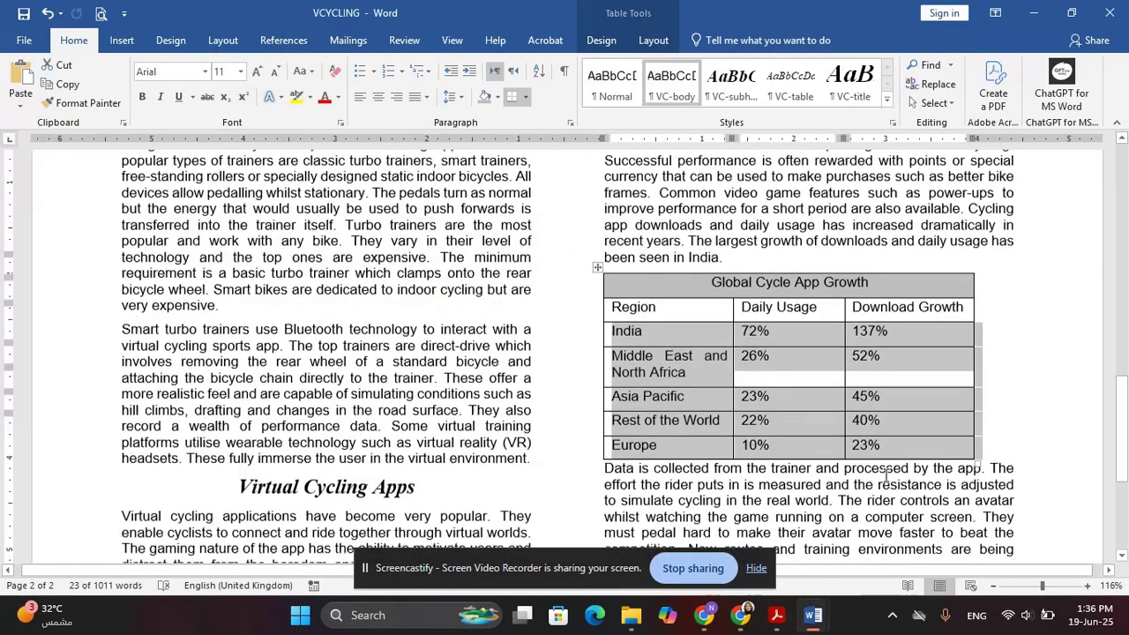
Add an Americas row after Europe with 7% daily usage and 19% download growth
click(923, 310)
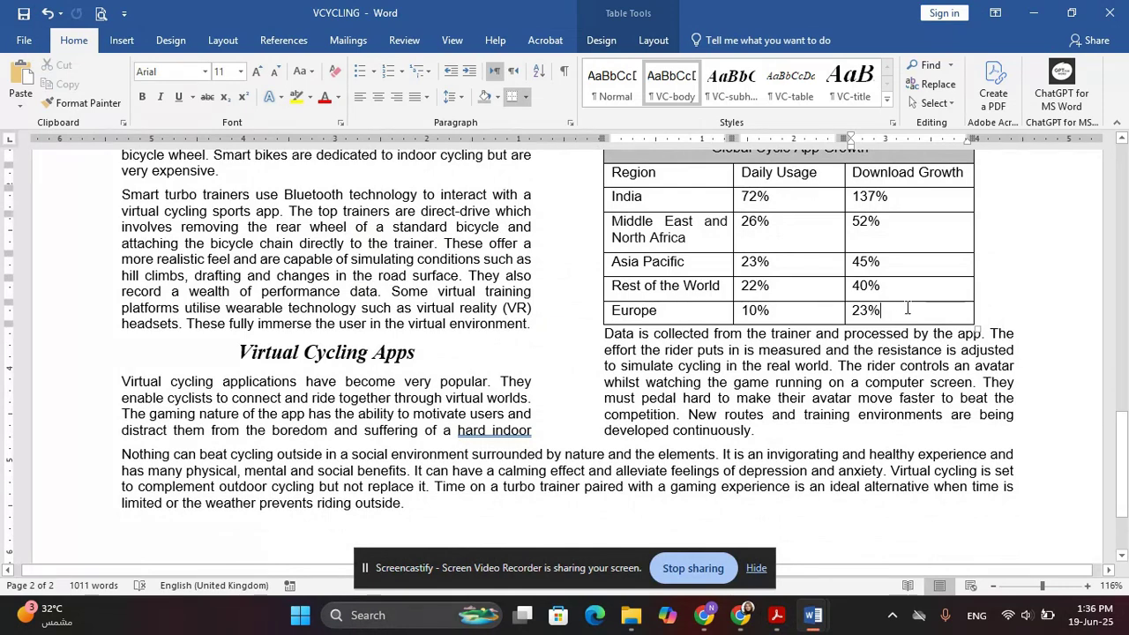
key(Tab)
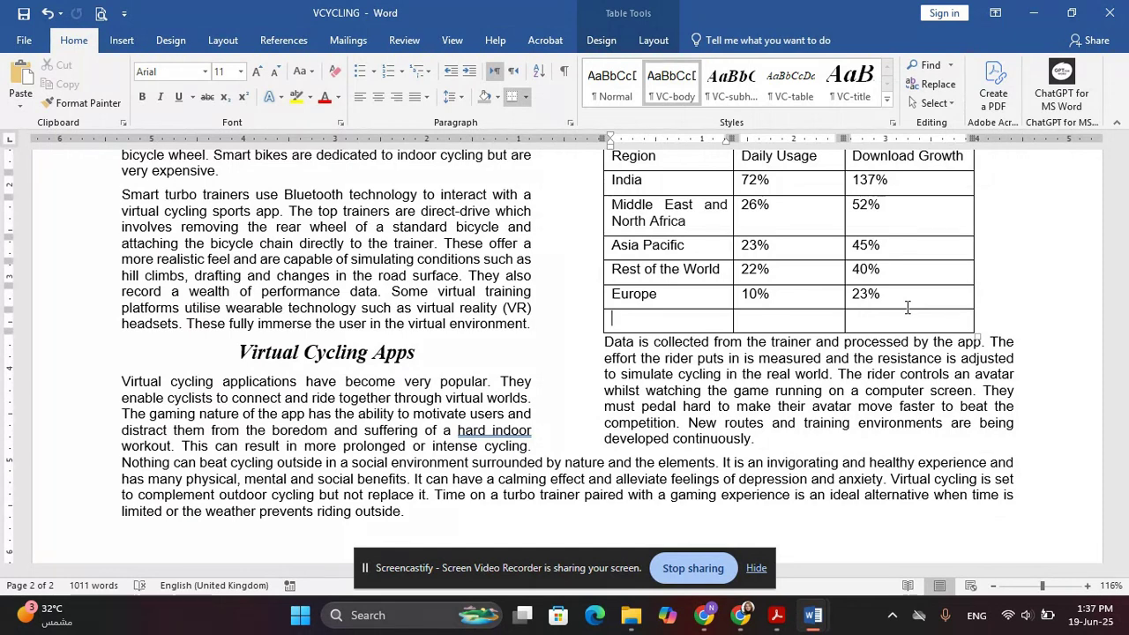
key(alt+Tab)
key(alt+Tab)
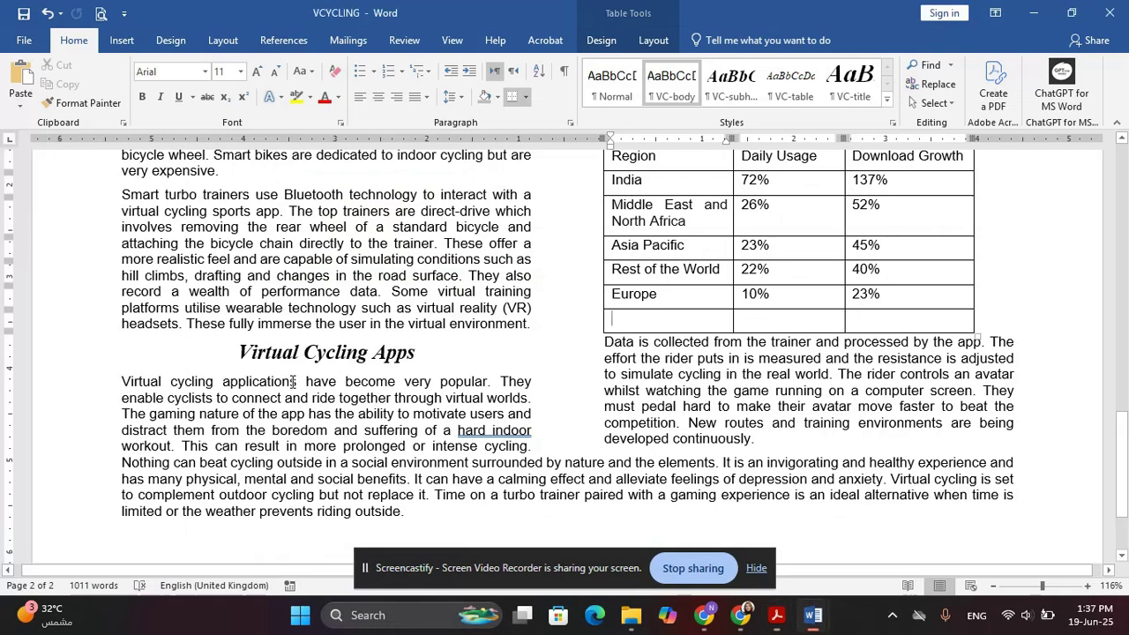
key(alt+Tab)
key(alt+Tab)
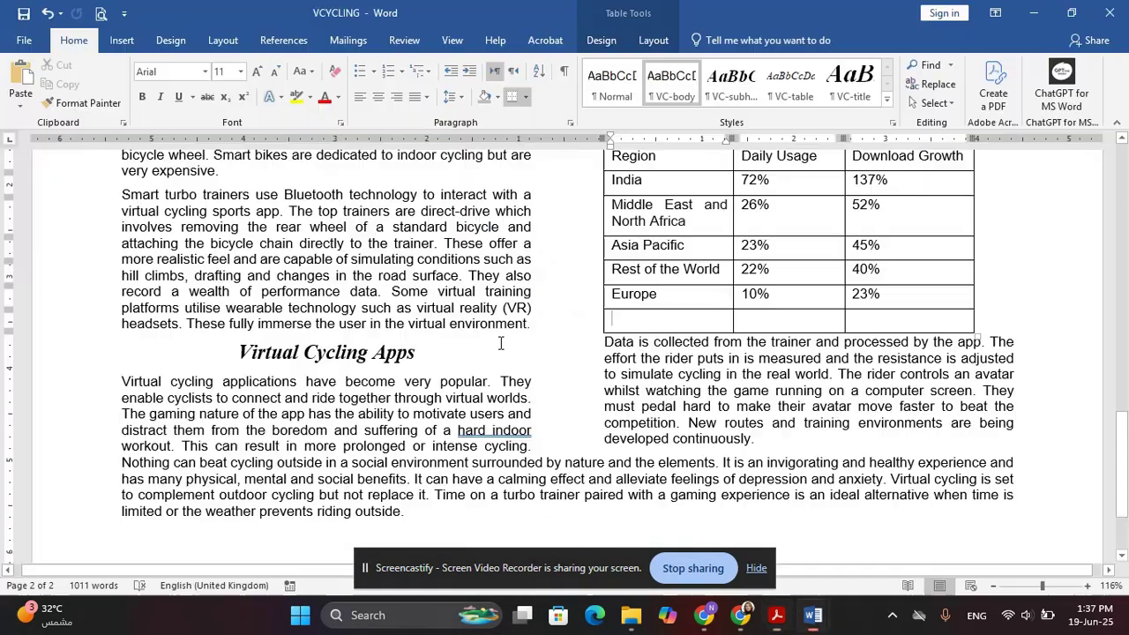
text(Americas)
key(Tab)
key(alt+Tab)
key(alt+Tab)
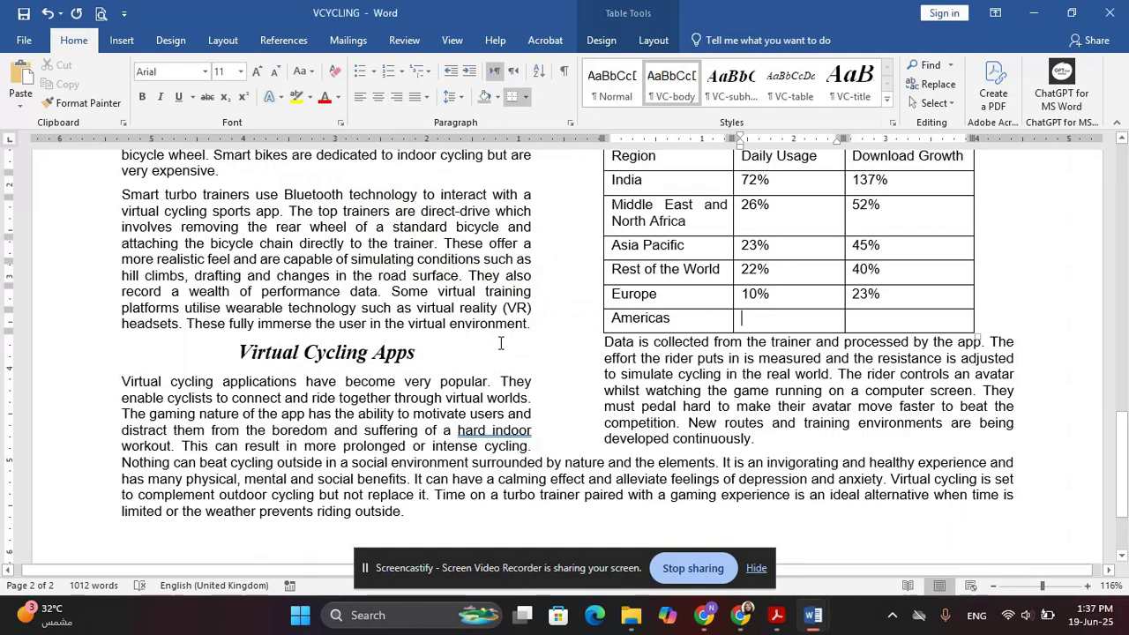
text(7%)
key(Tab)
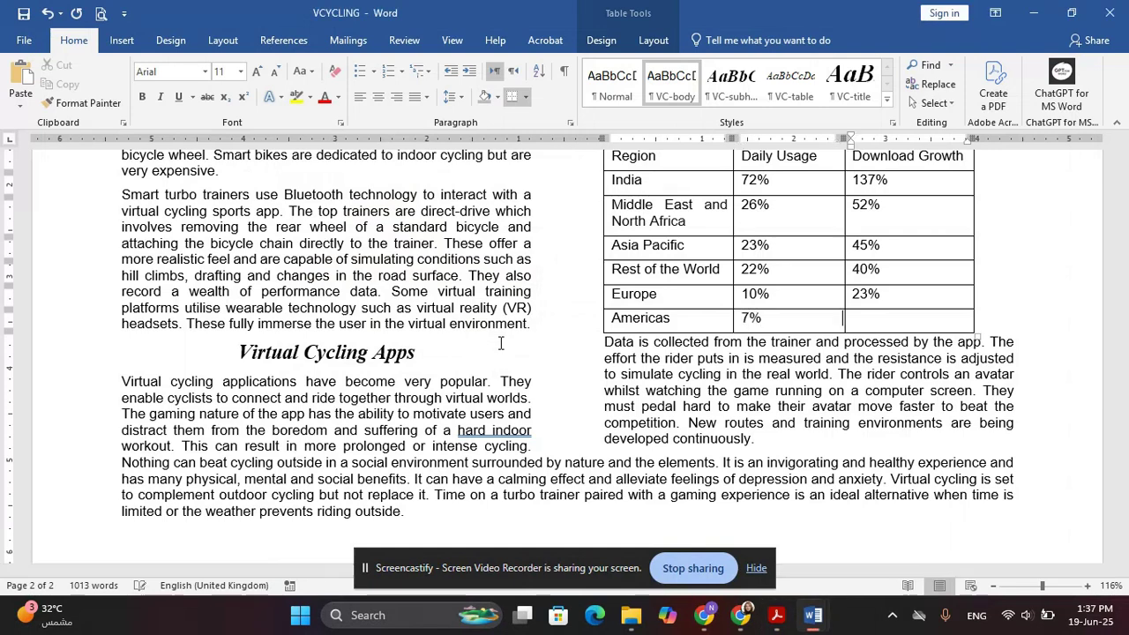
key(alt+Tab)
text(9)
key(alt+Tab)
Highlight question 13's VC-table line, then apply the VC-table style to table rows 2 to 8
scroll(498, 348, down, 5)
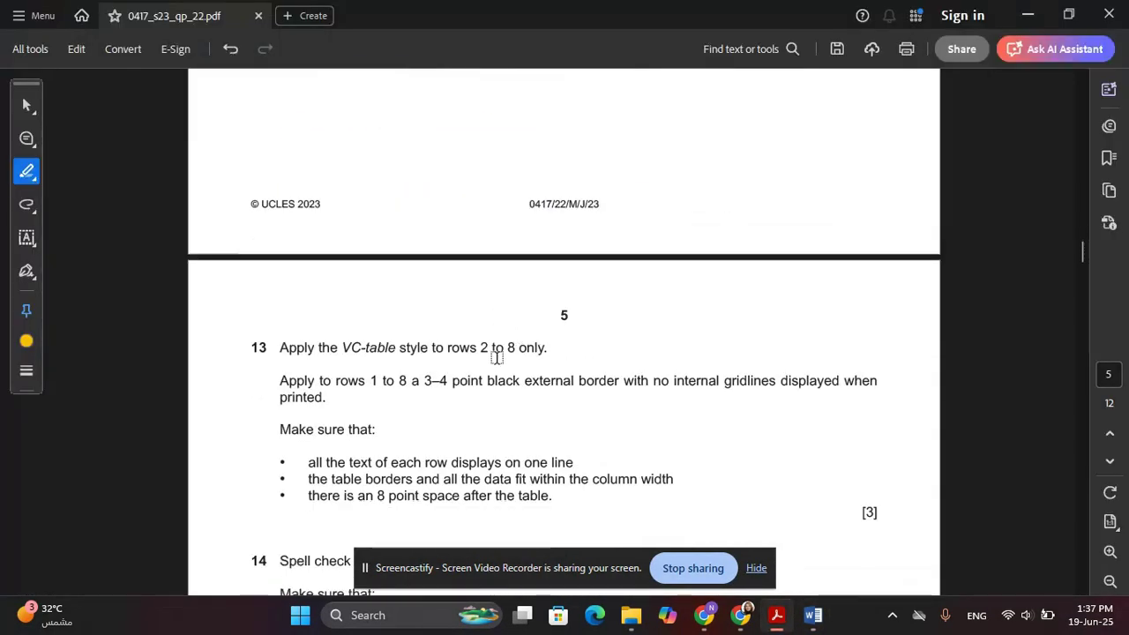
drag(279, 189, 545, 189)
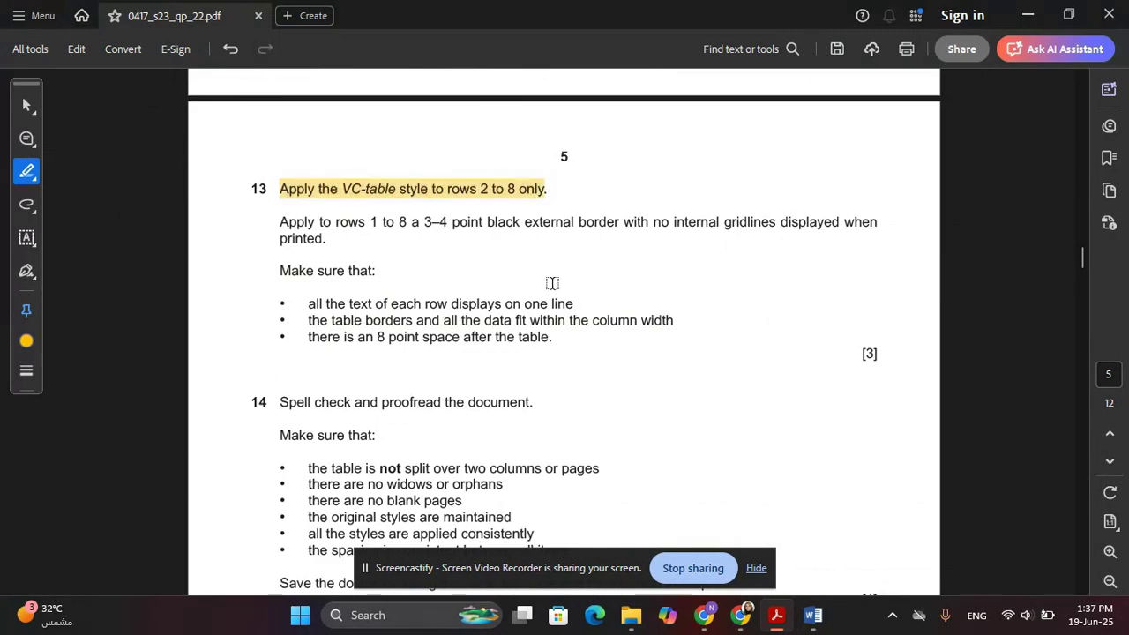
key(alt+Tab)
scroll(541, 263, up, 2)
scroll(622, 304, up, 2)
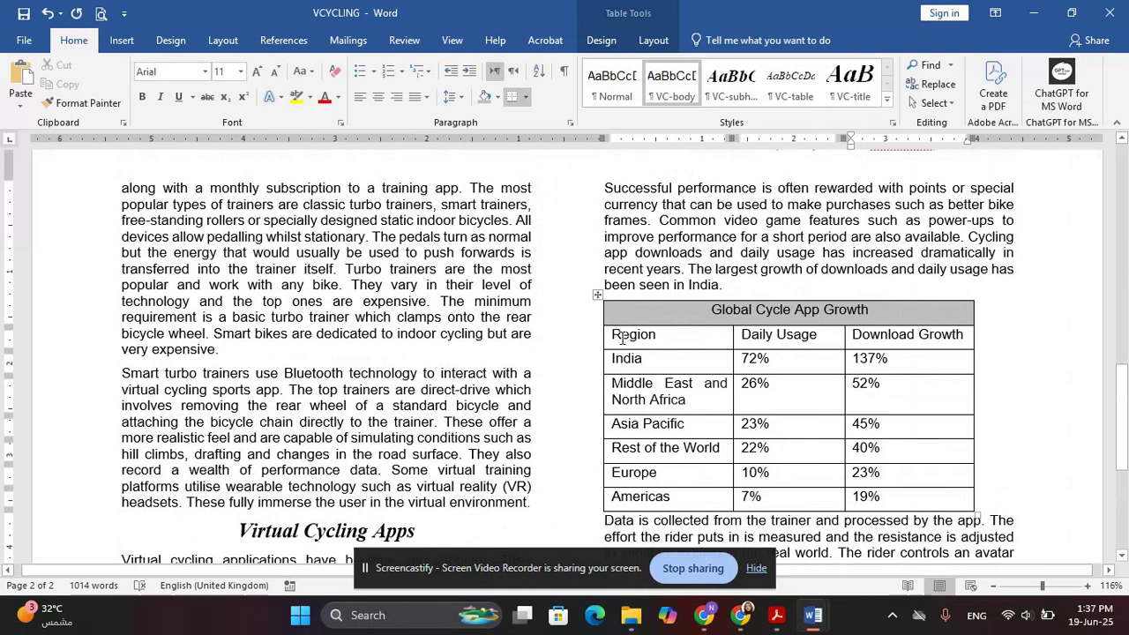
drag(619, 335, 884, 501)
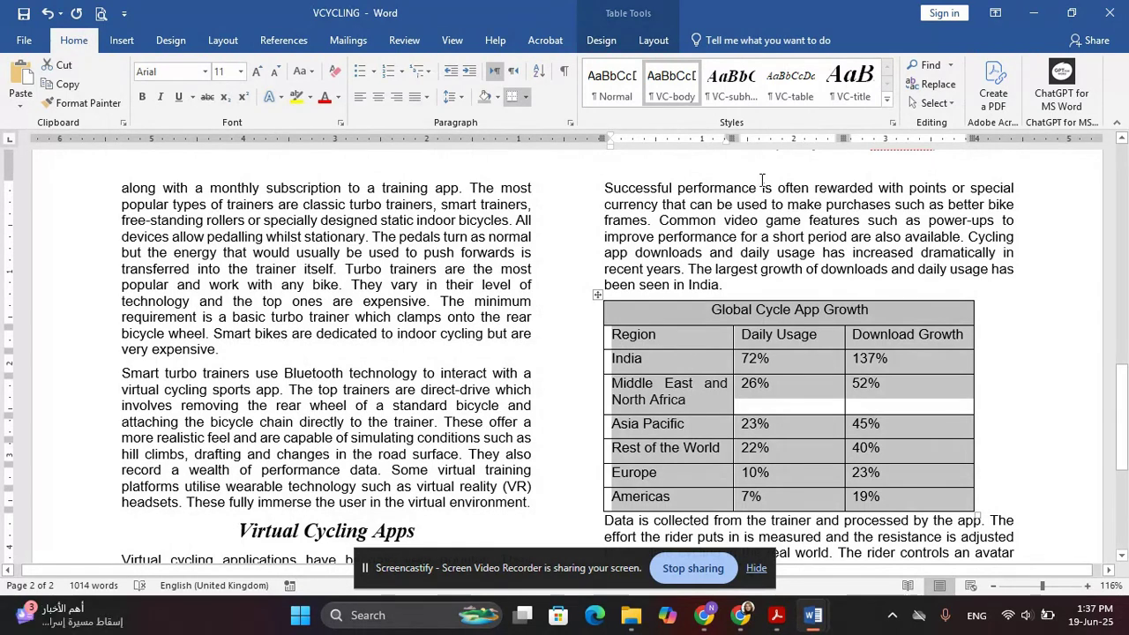
click(790, 85)
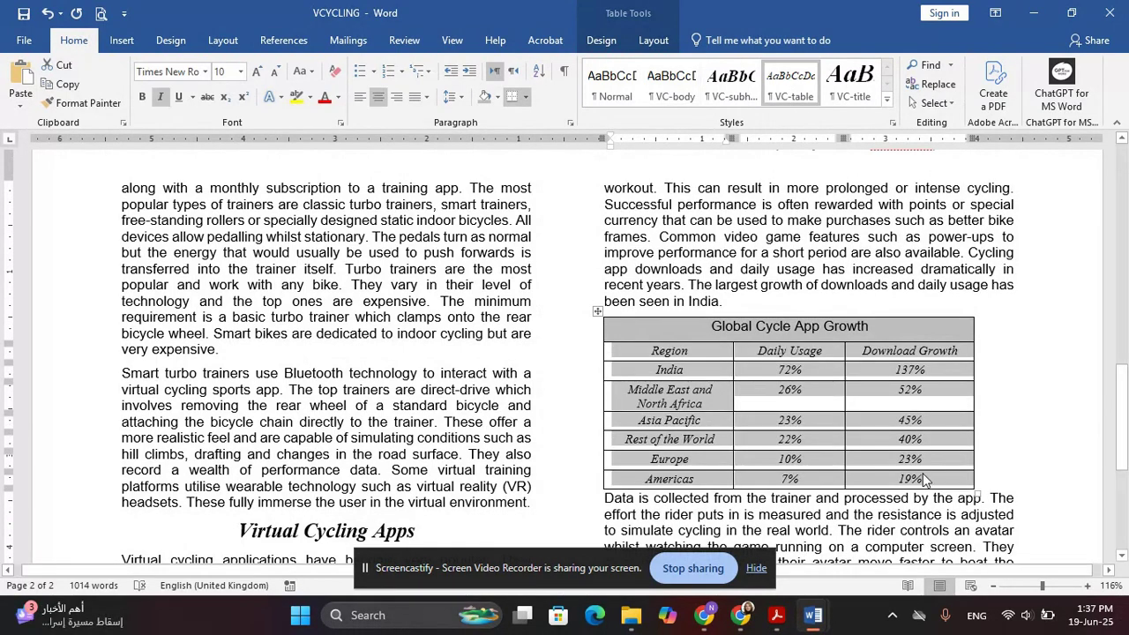
Highlight question 13's external border instruction in the exam paper
key(alt+Tab)
scroll(398, 257, down, 3)
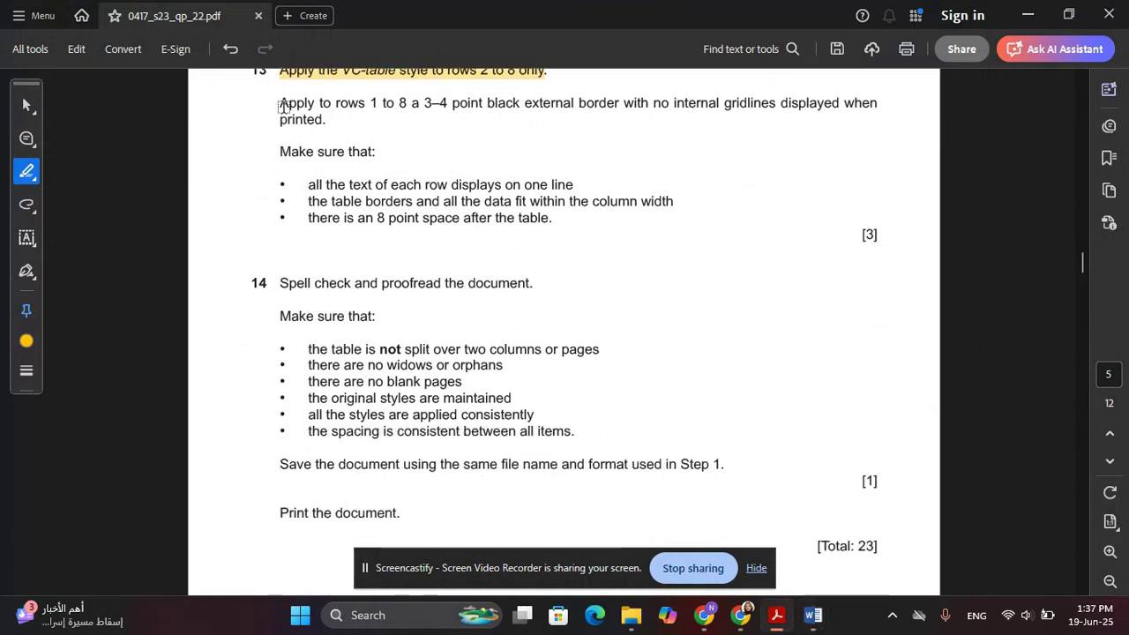
drag(283, 106, 324, 132)
scroll(378, 131, up, 1)
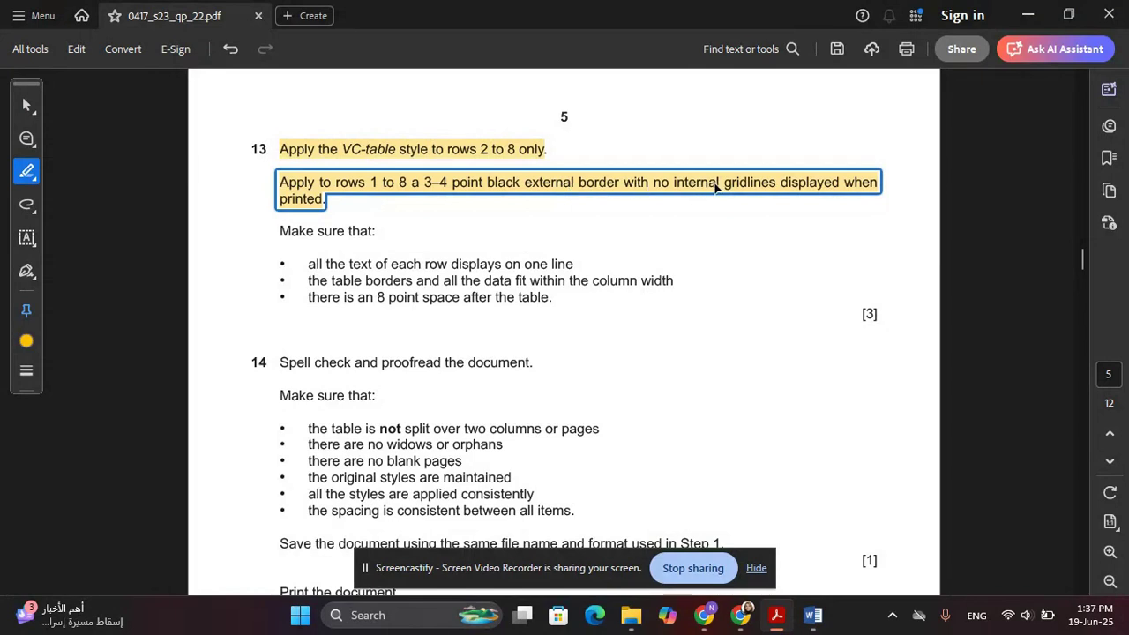
Select the whole cycling table and remove all its borders with No Border
key(alt+Tab)
click(597, 317)
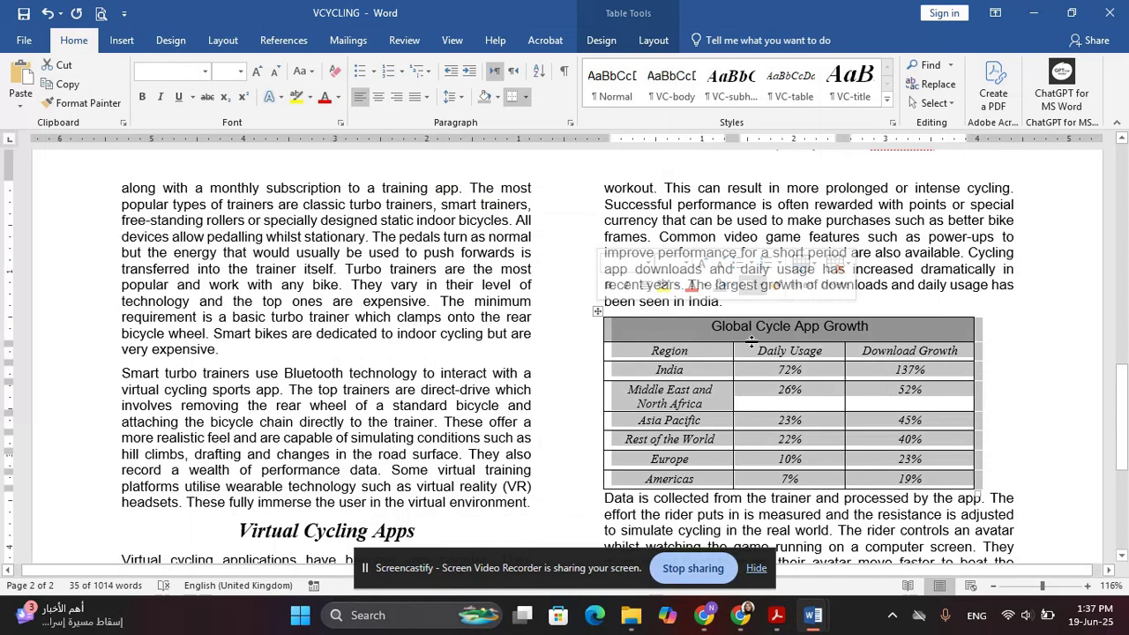
click(526, 97)
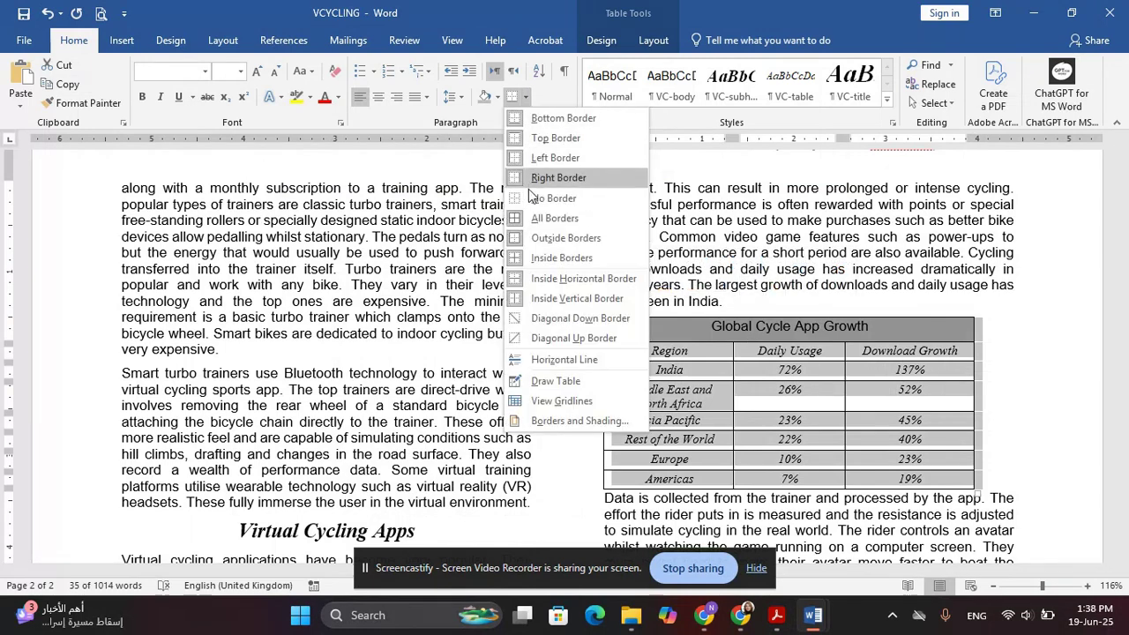
click(547, 197)
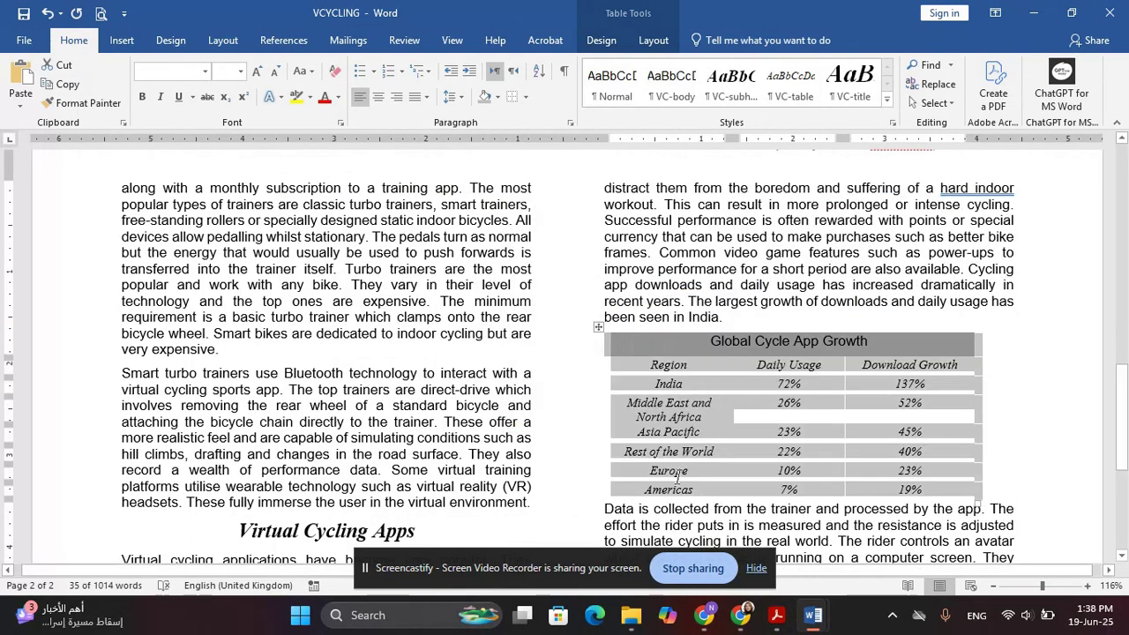
Recheck the border requirements, then bring up the Borders and Shading settings for the table
key(alt+Tab)
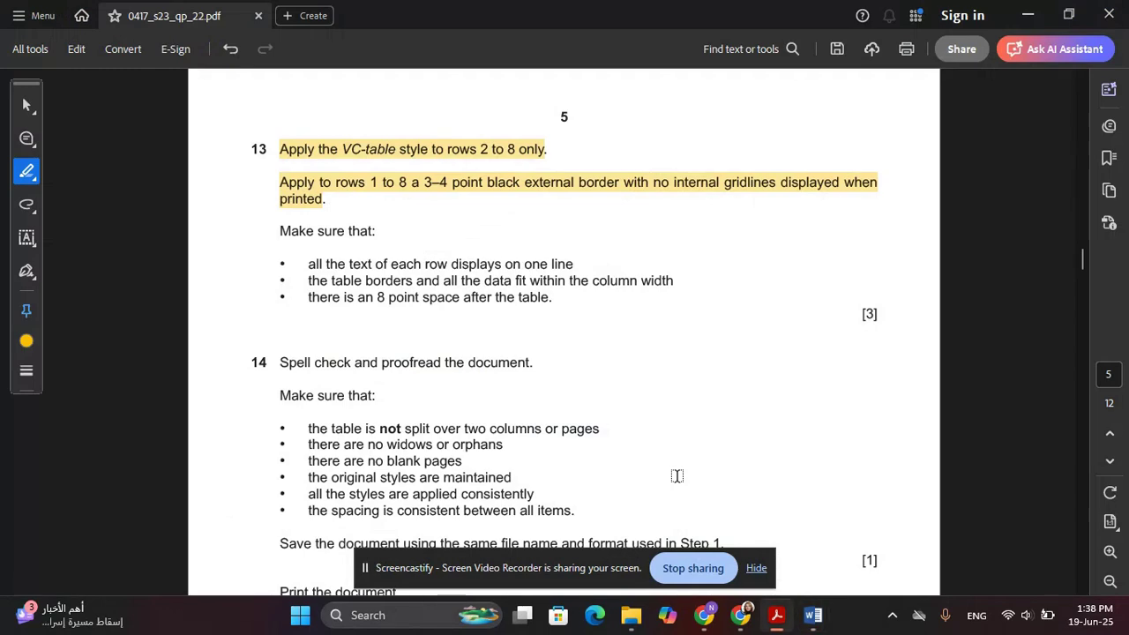
key(alt+Tab)
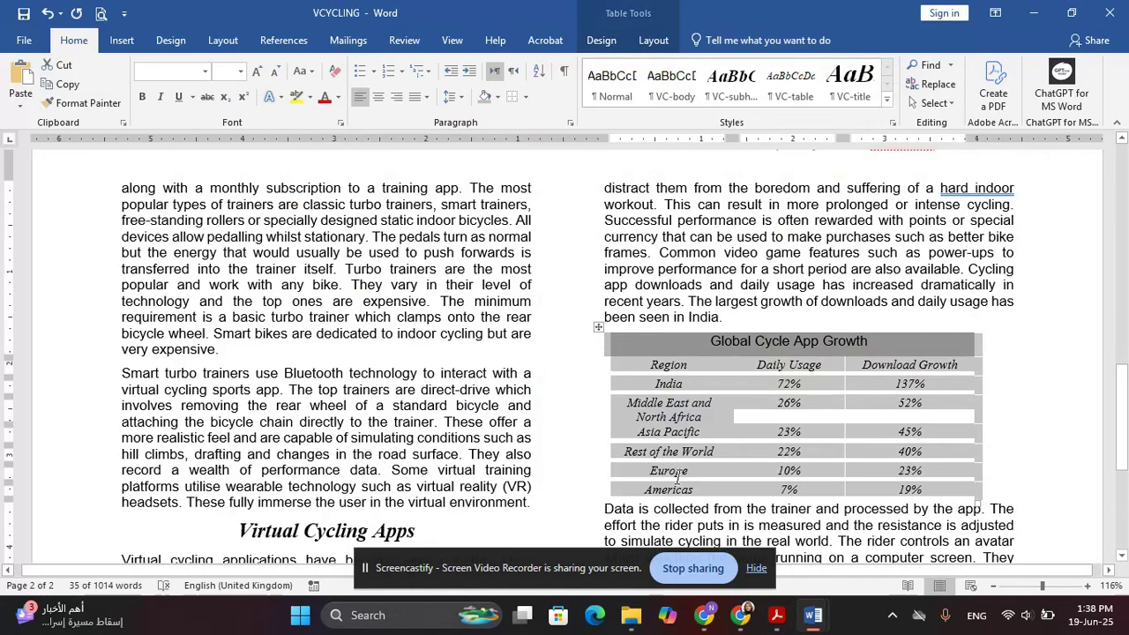
click(526, 97)
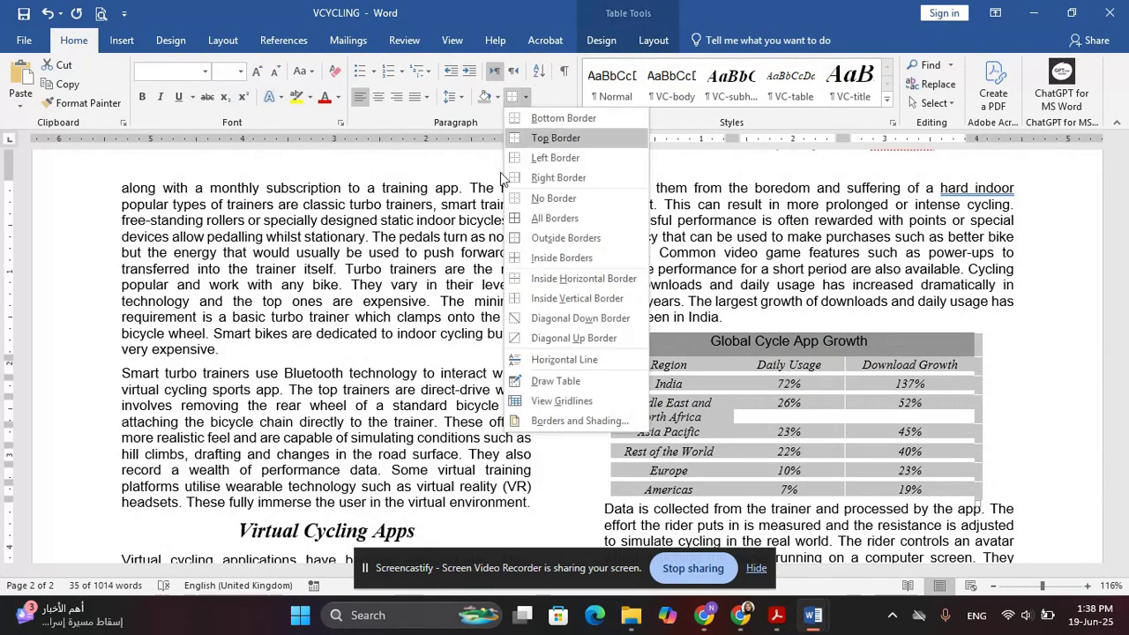
click(538, 425)
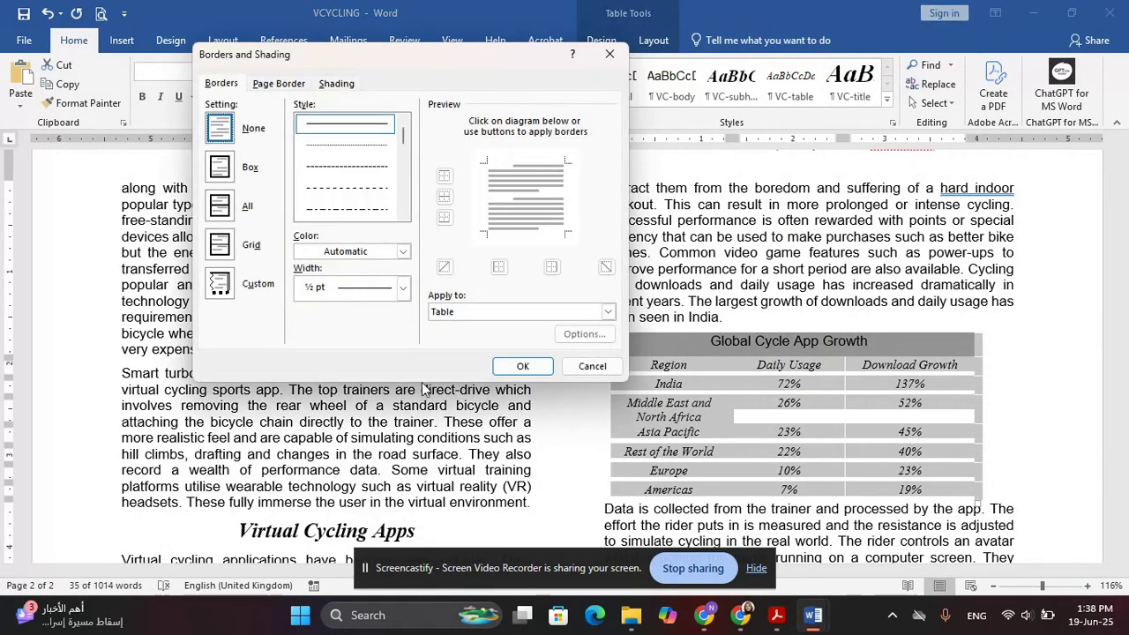
Give the cycling table a 3 pt black Box outside border with no inner gridlines
click(226, 171)
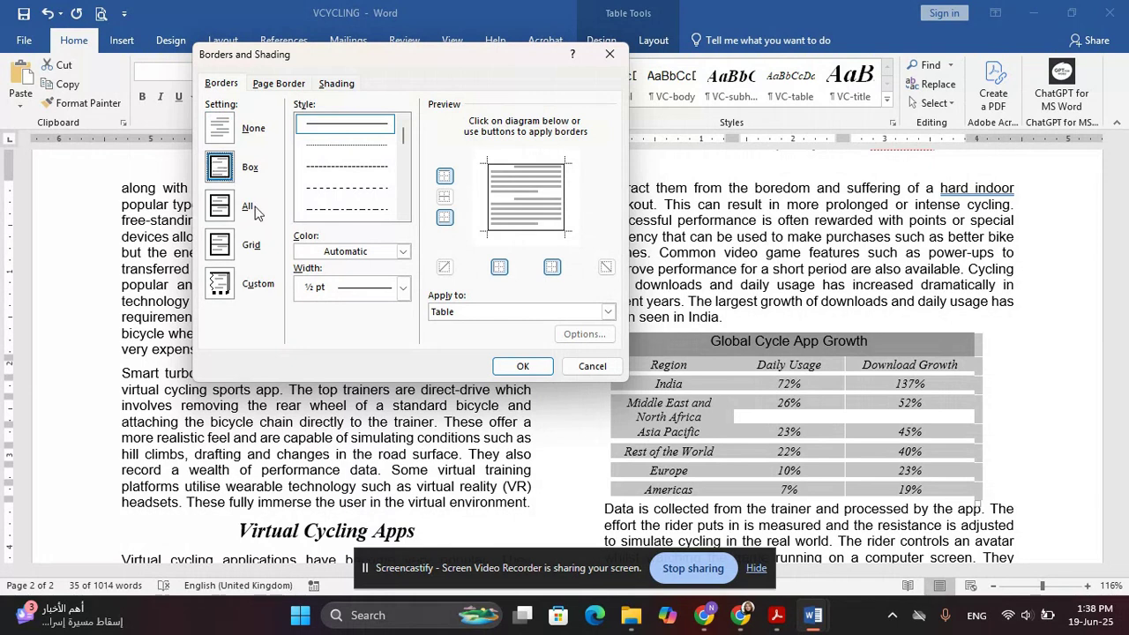
click(356, 285)
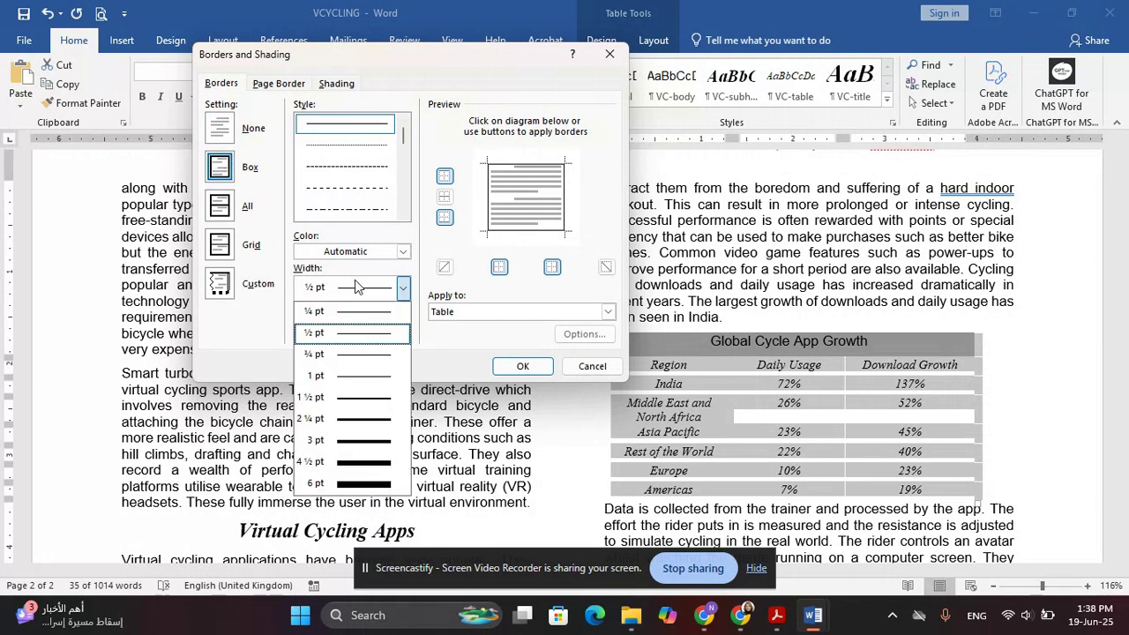
click(381, 439)
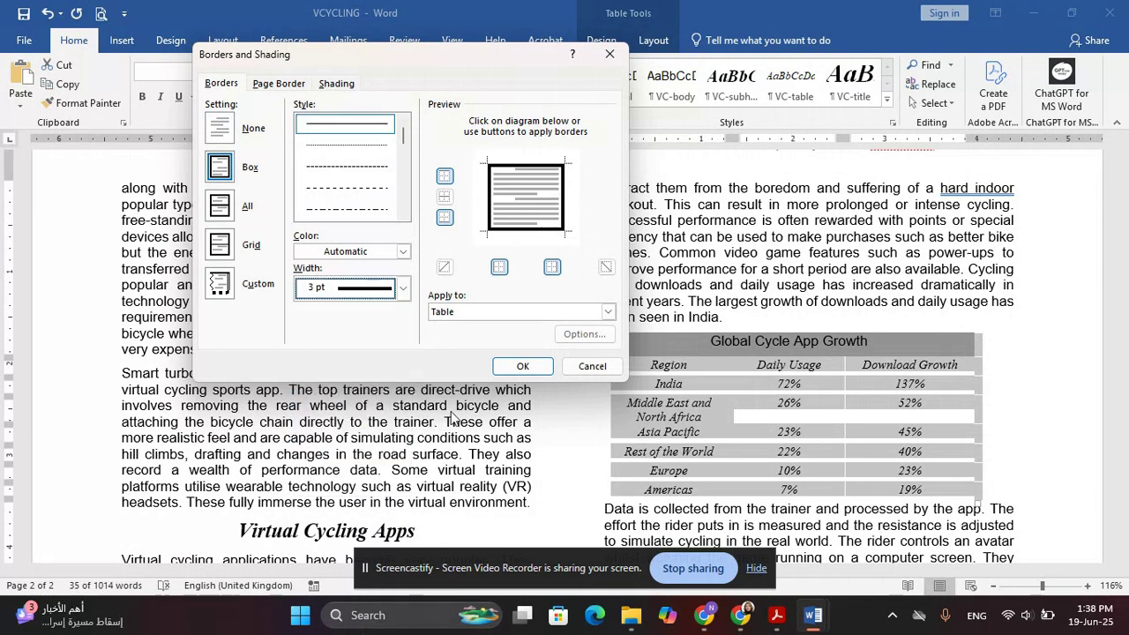
click(519, 365)
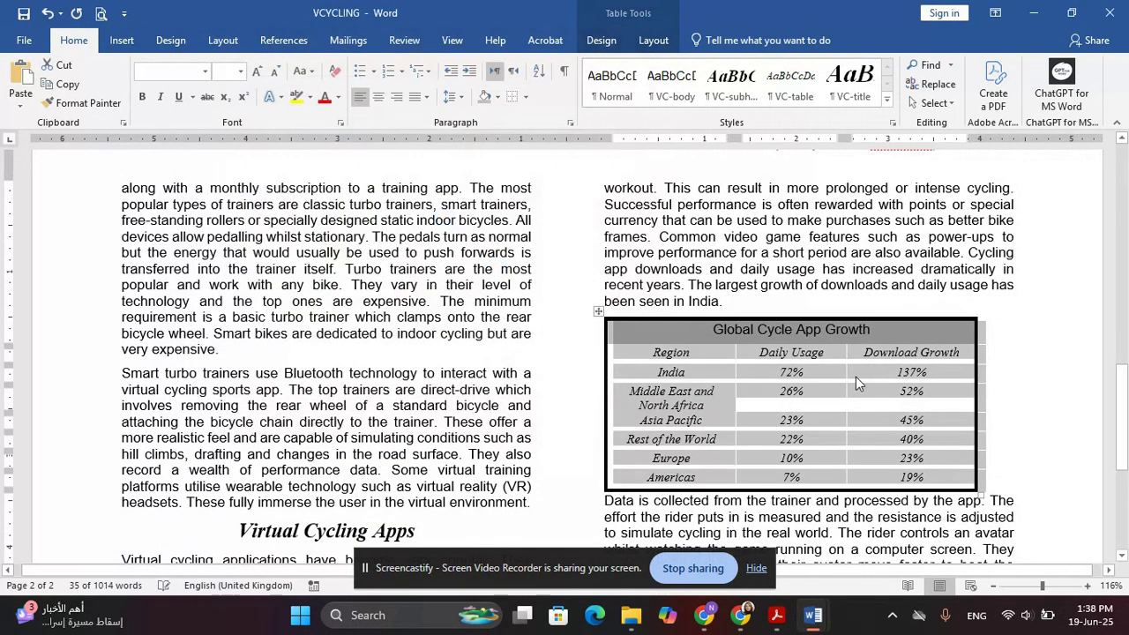
click(855, 376)
key(alt+Tab)
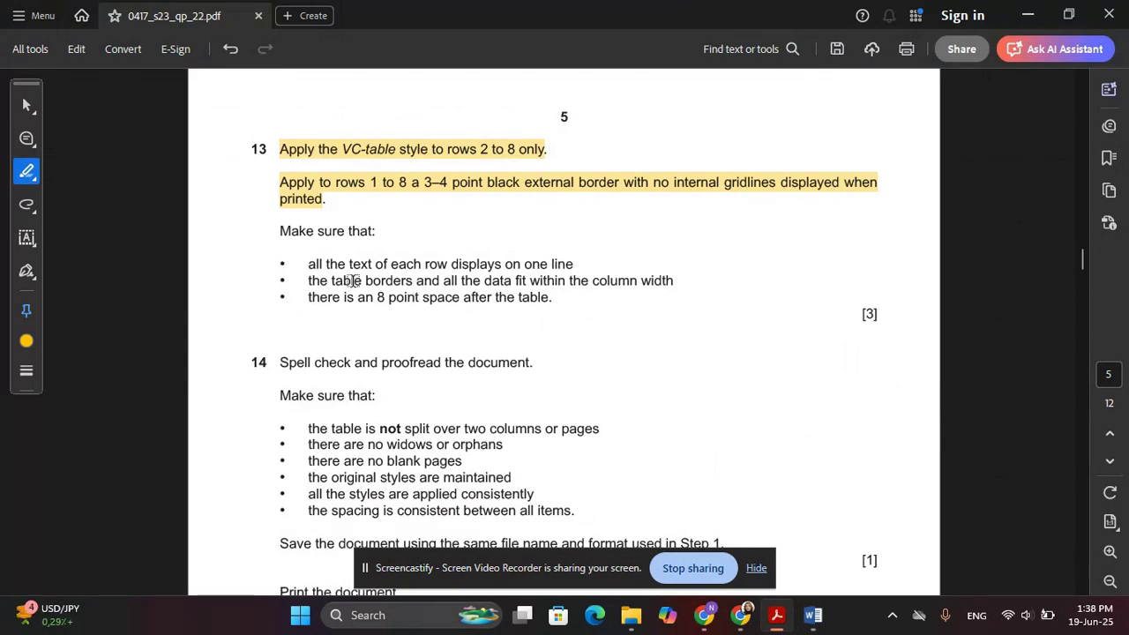
Highlight the one-line bullet, then AutoFit the Region column so 'Middle East and North Africa' fits one line
drag(574, 264, 307, 265)
key(alt+Tab)
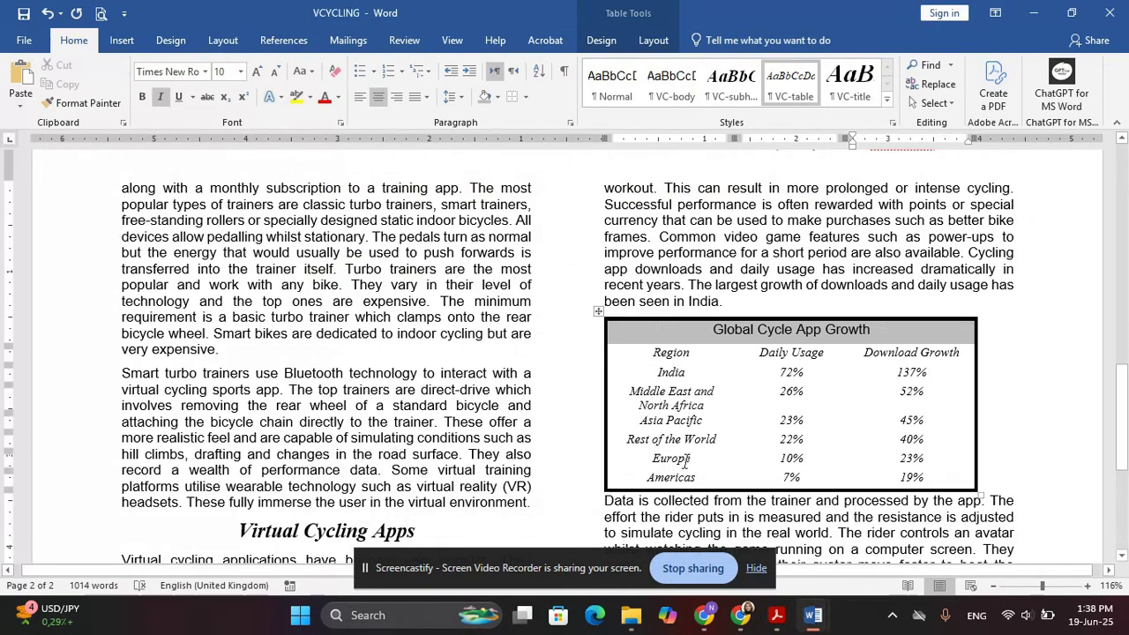
click(679, 392)
double_click(733, 382)
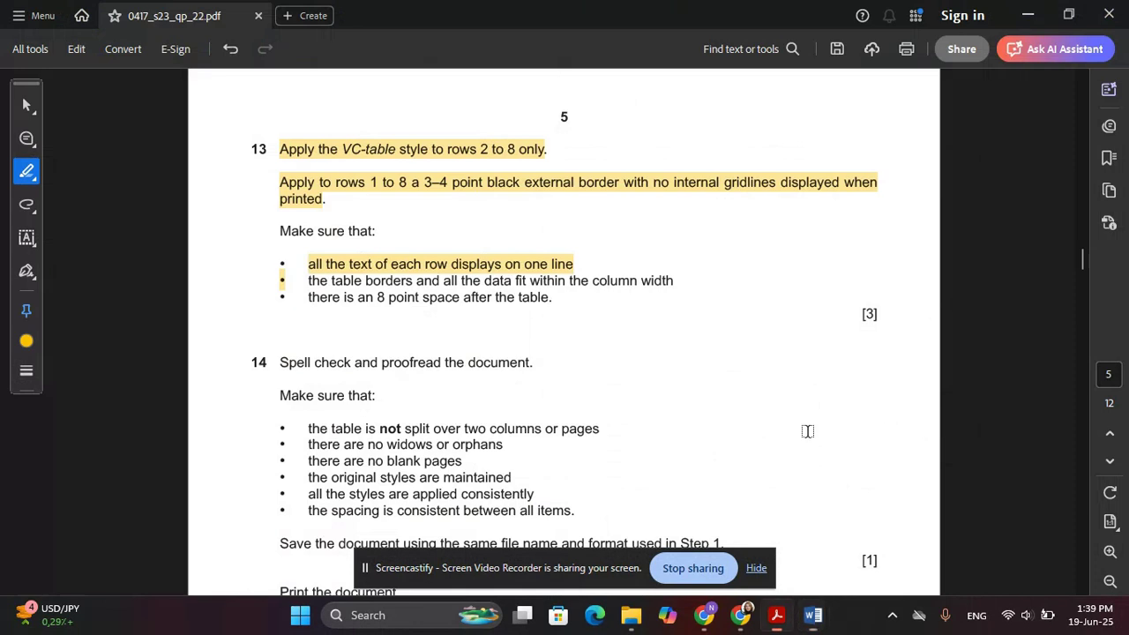
Highlight the column-width bullet in the exam paper PDF
key(alt+Tab)
drag(284, 284, 287, 285)
click(308, 282)
drag(687, 282, 308, 281)
key(alt+Tab)
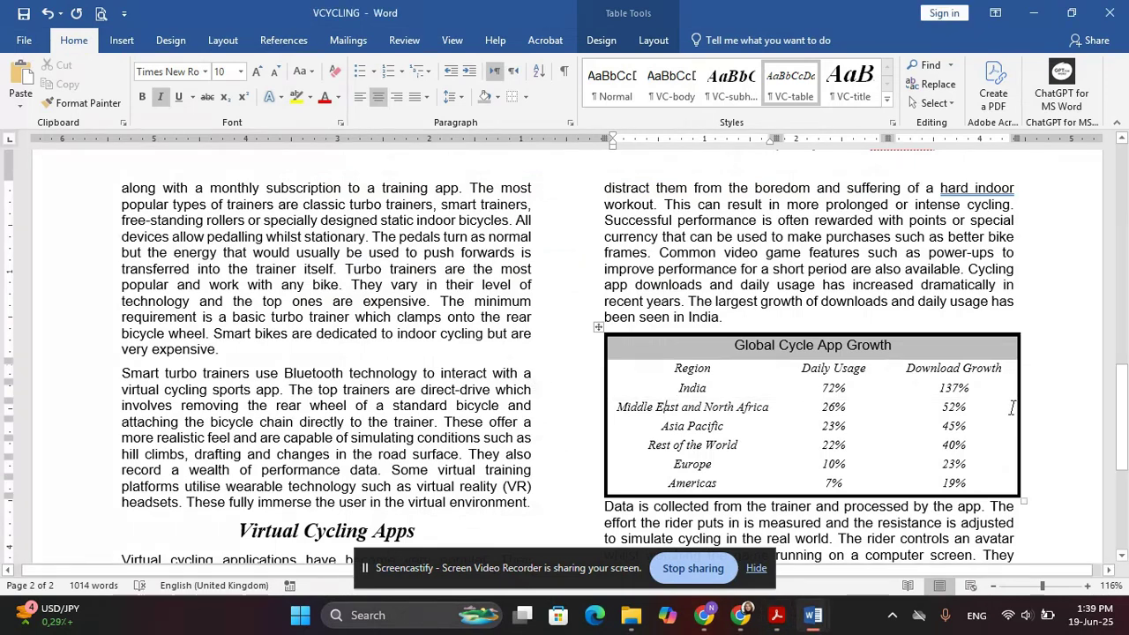
Drag the table's right edge in until it aligns with the column's right margin
drag(1018, 398, 1010, 392)
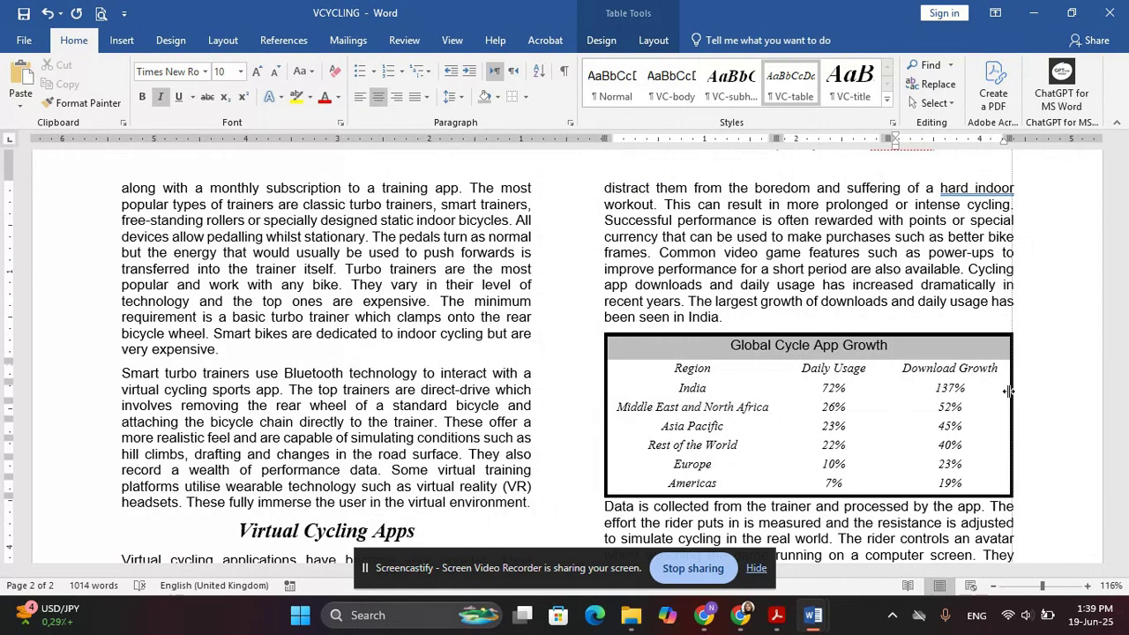
drag(1008, 391, 1019, 390)
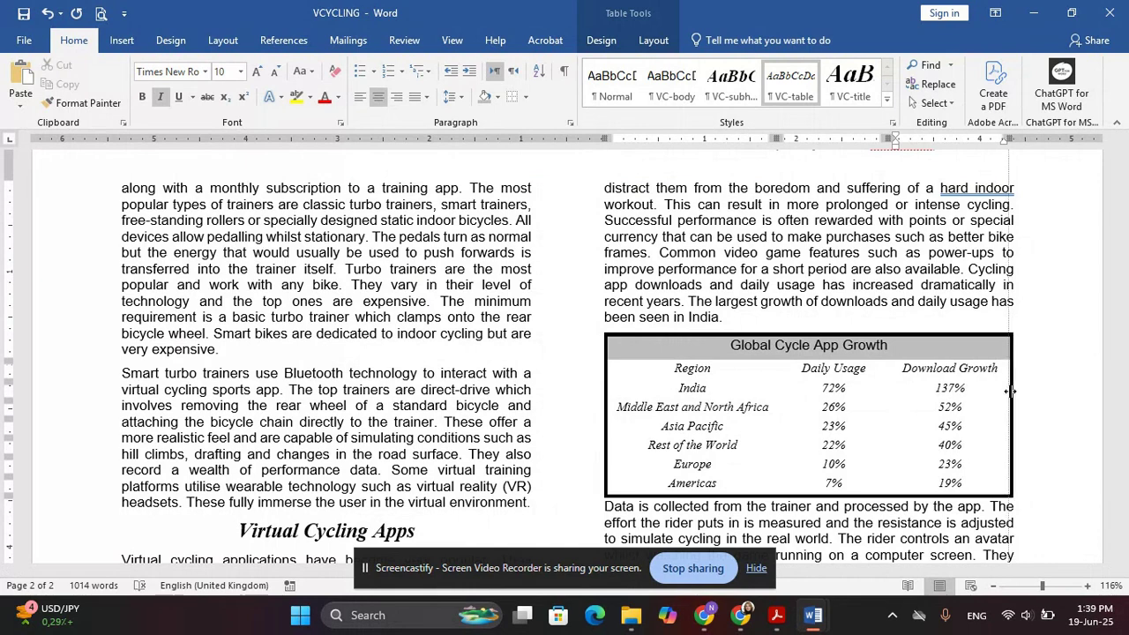
click(606, 388)
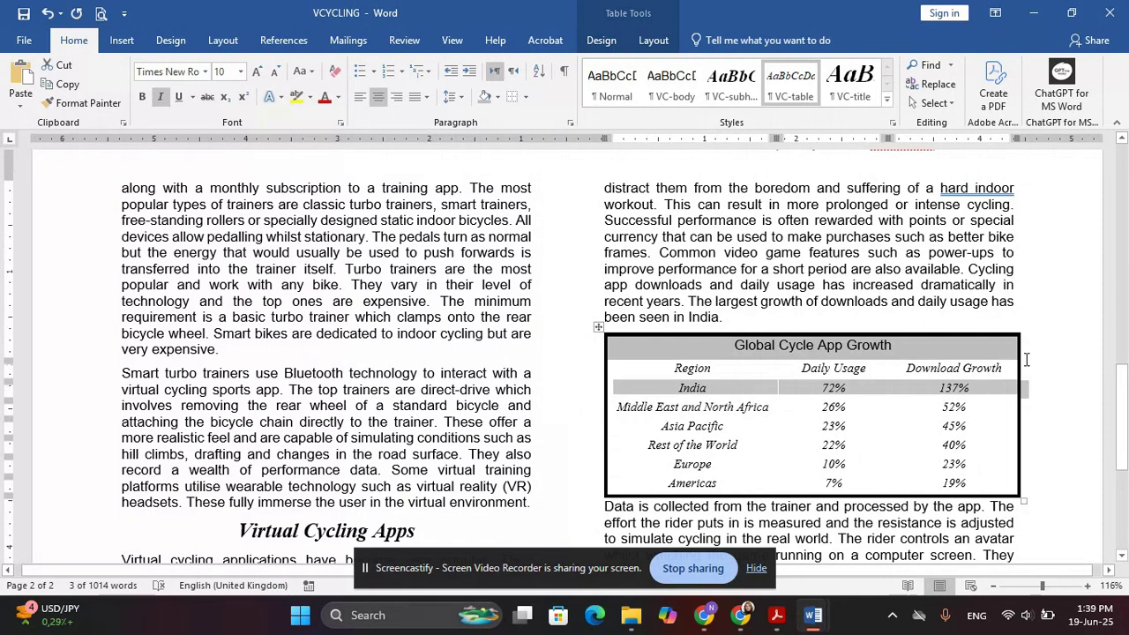
click(862, 236)
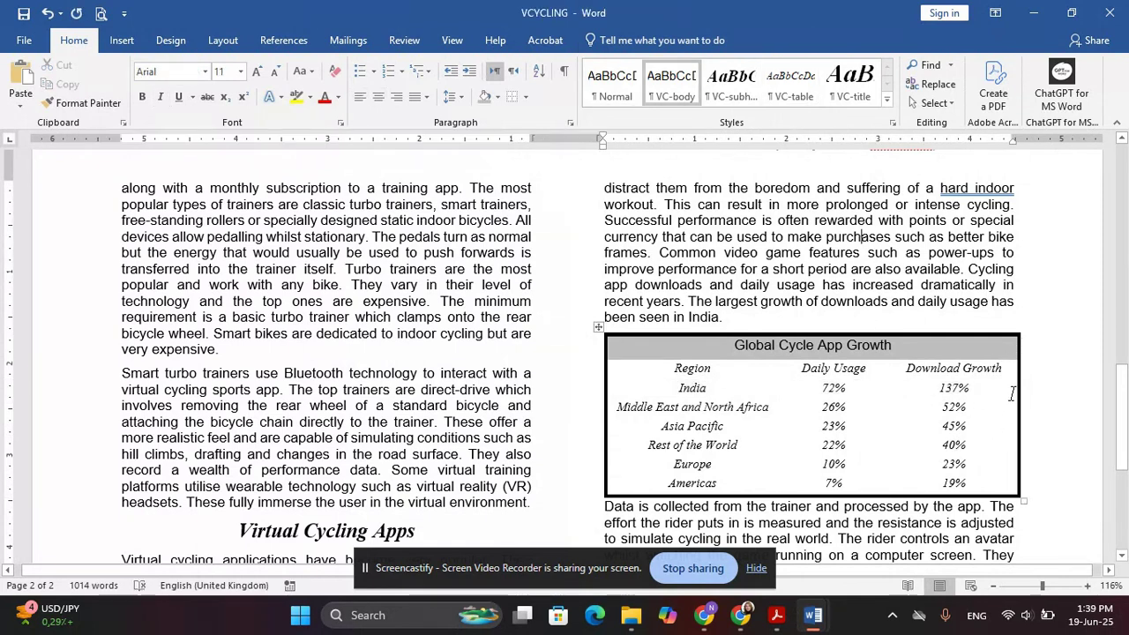
drag(1017, 390, 1012, 390)
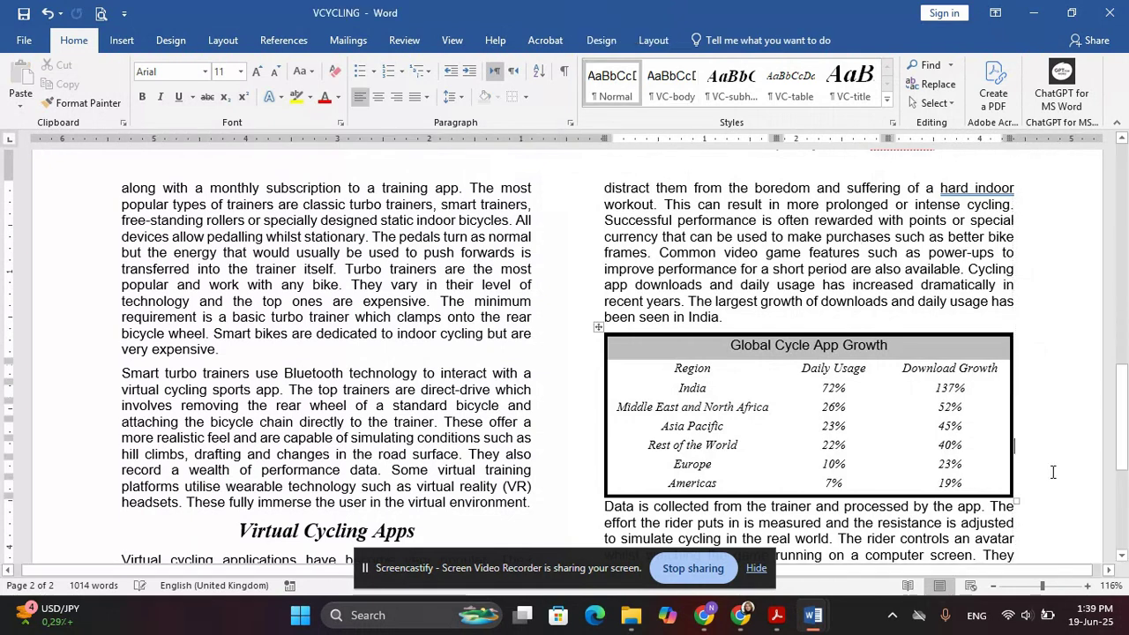
key(alt+Tab)
scroll(410, 318, down, 2)
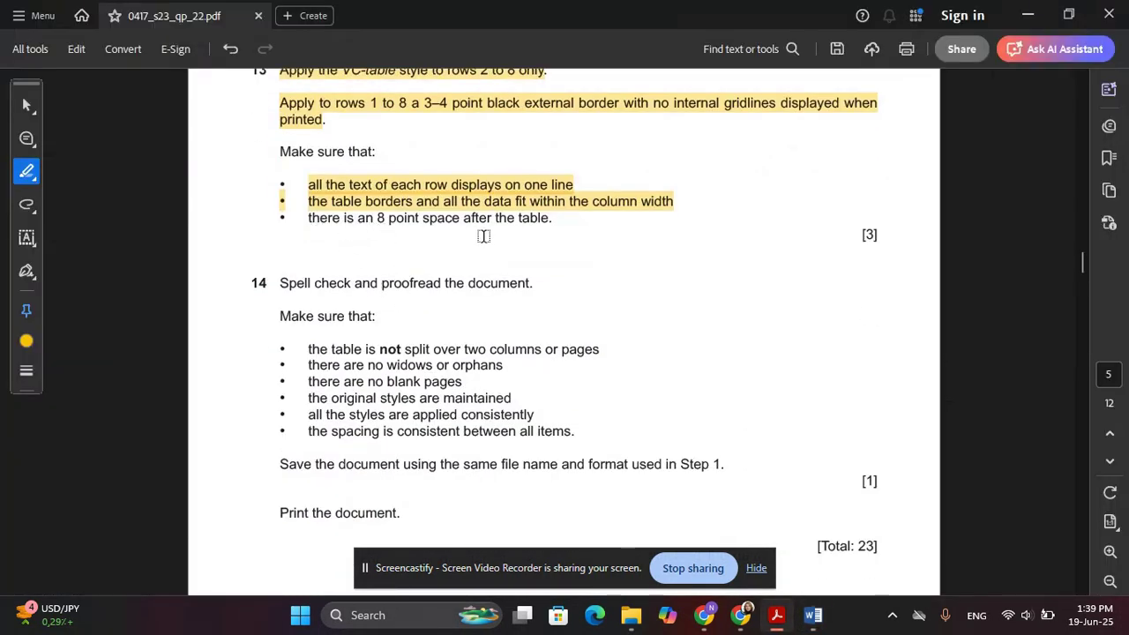
Give the paragraph just below the cycling table 8 pt spacing before it
key(alt+Tab)
scroll(724, 379, down, 3)
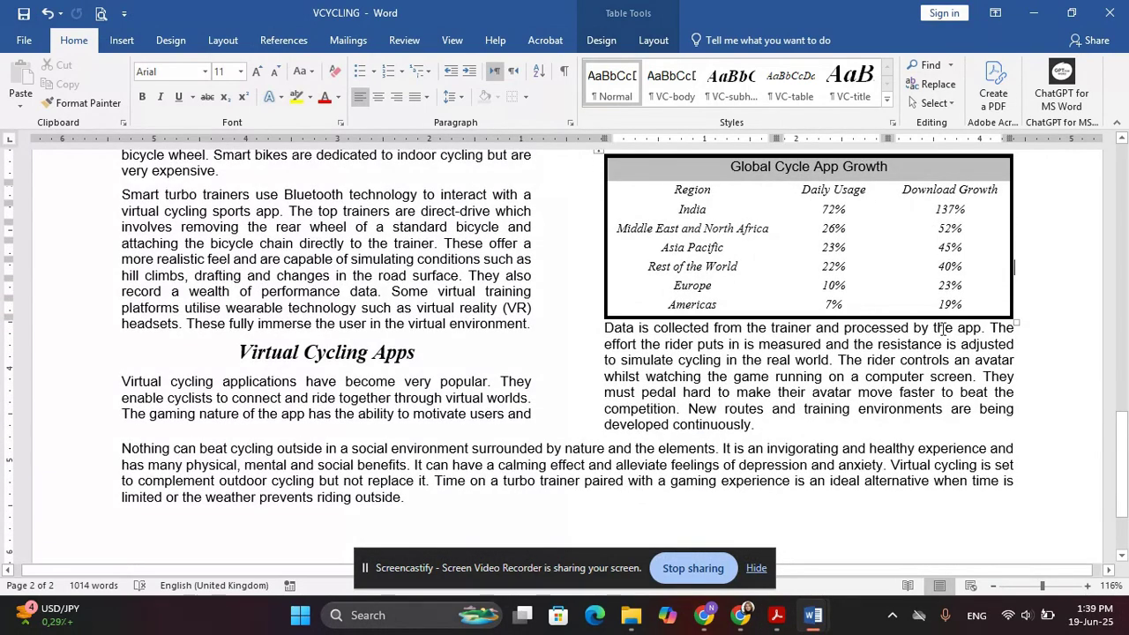
click(622, 331)
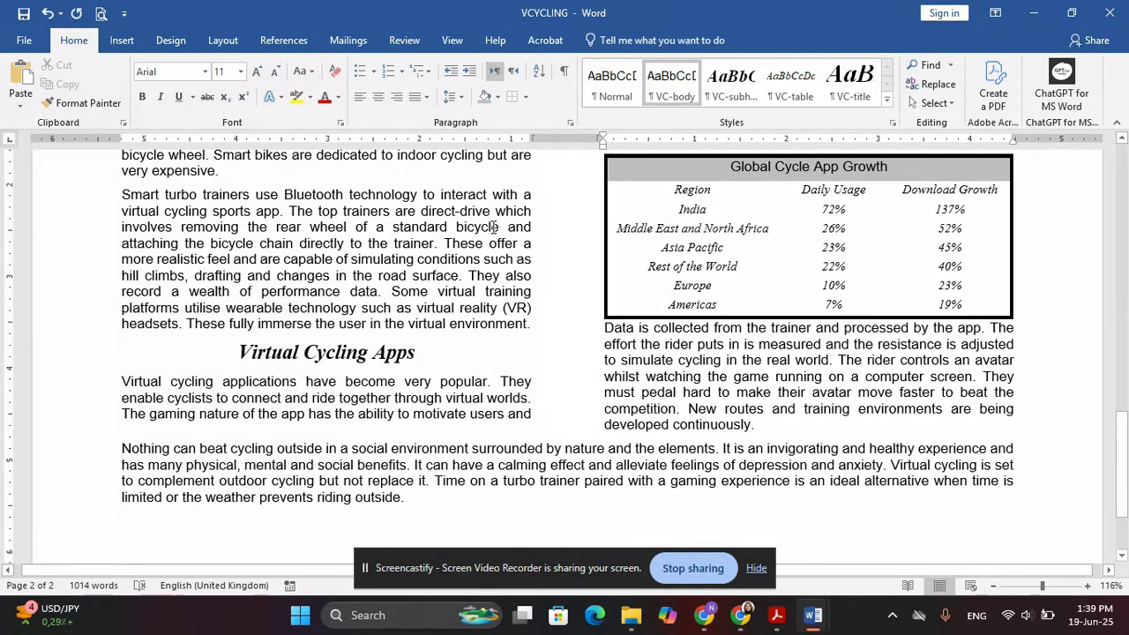
click(569, 123)
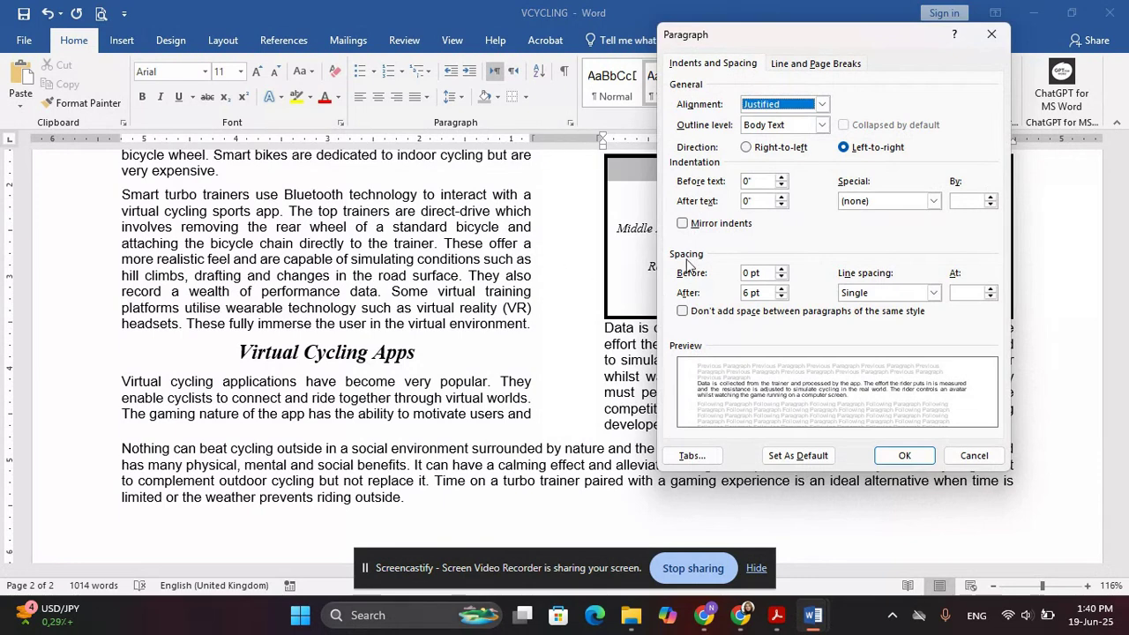
click(748, 273)
key(BackSpace)
text(8)
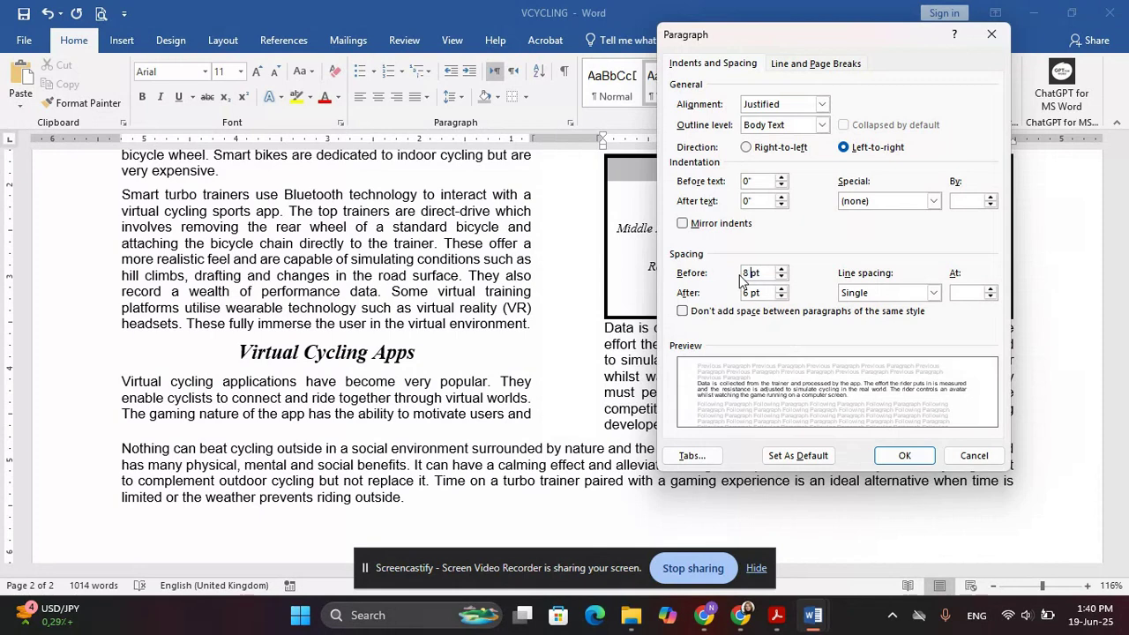
key(Return)
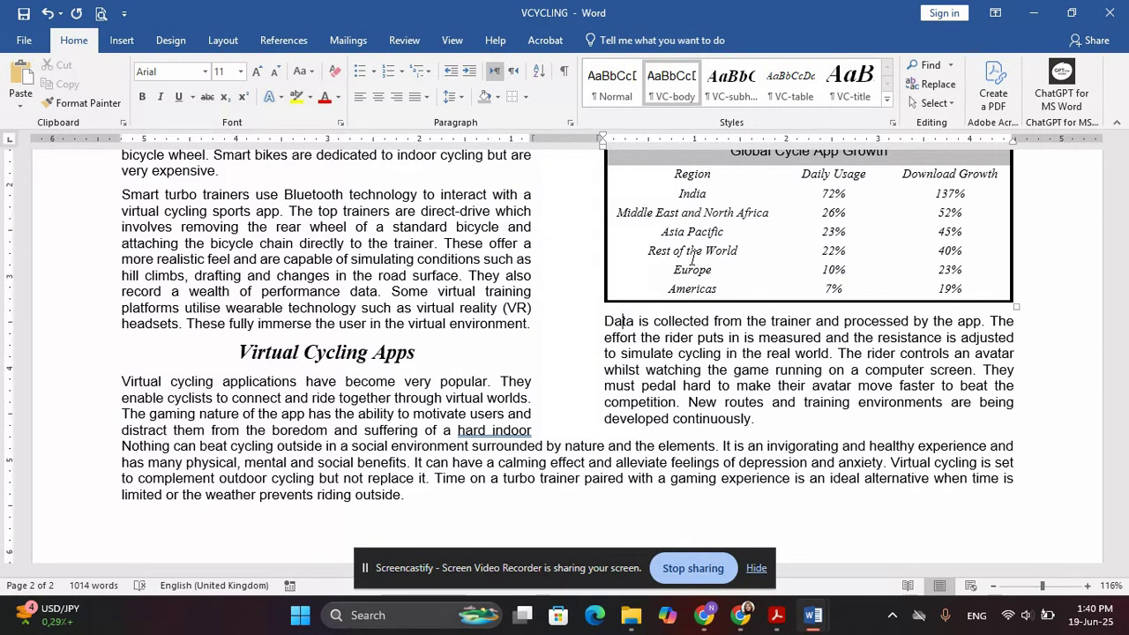
Highlight question 13's 8 point space bullet and question 14's spell check line yellow in the exam PDF
key(alt+Tab)
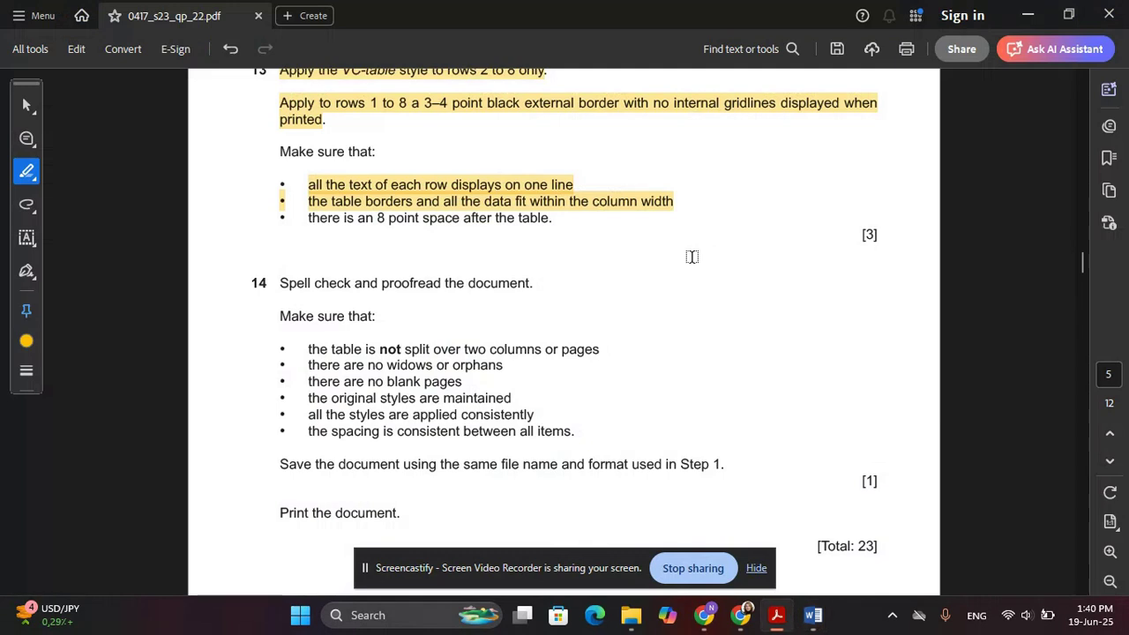
drag(561, 220, 294, 221)
key(alt+Tab)
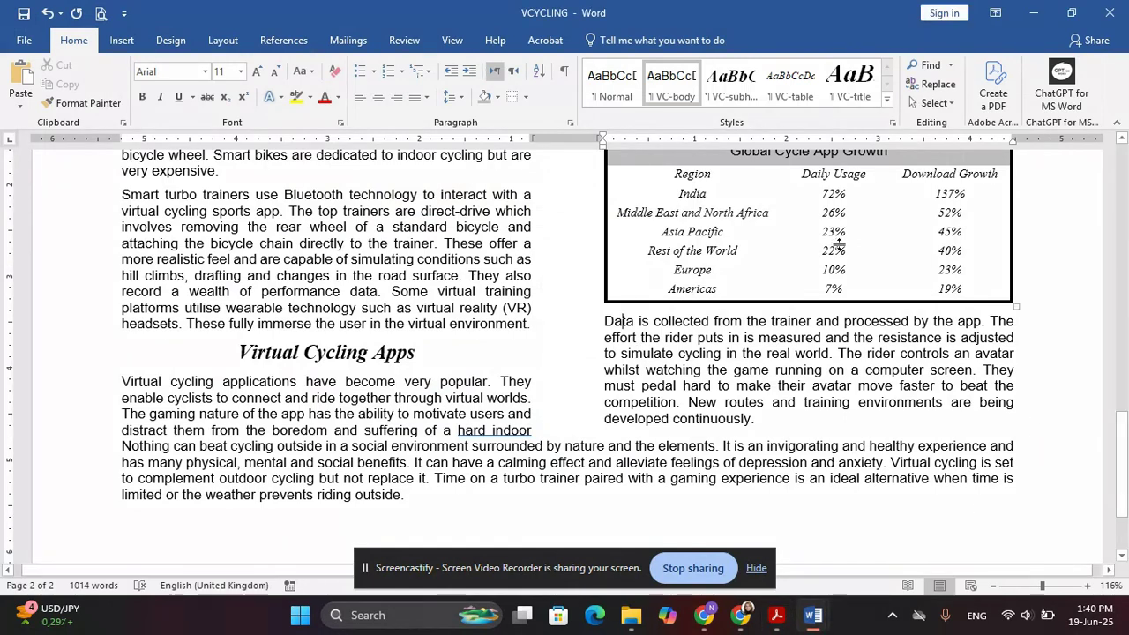
key(alt+Tab)
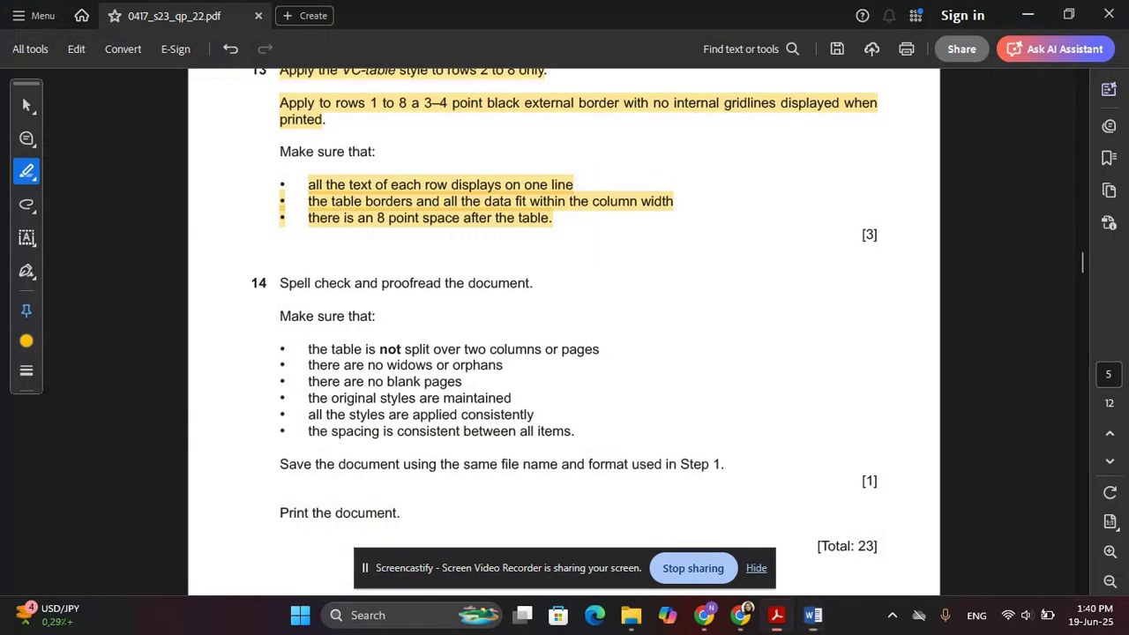
scroll(307, 180, down, 2)
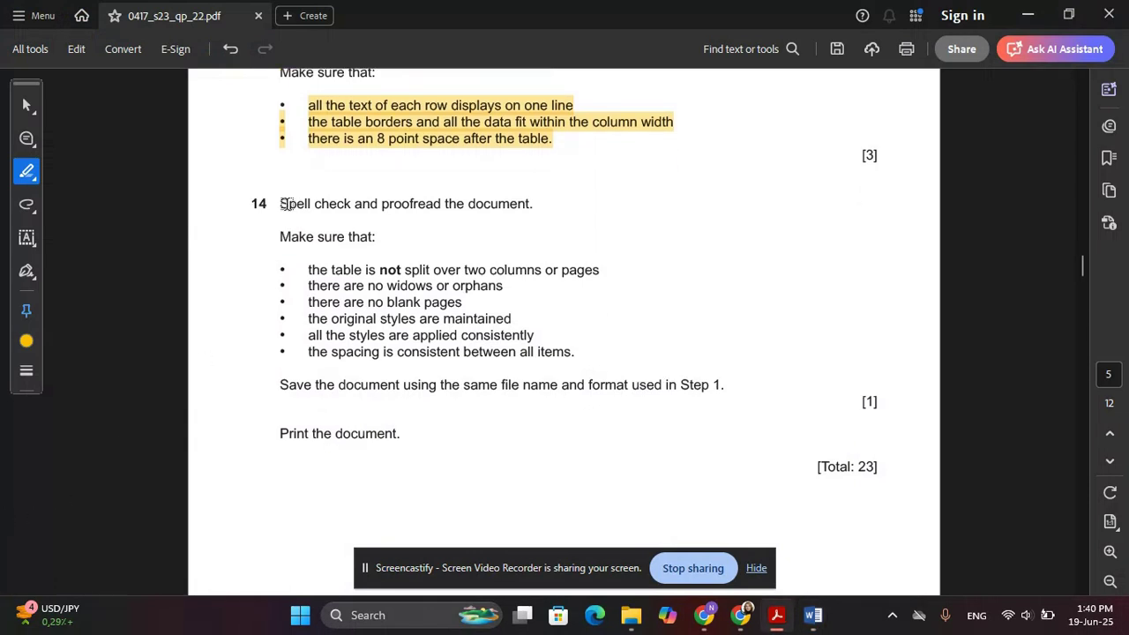
drag(284, 204, 531, 204)
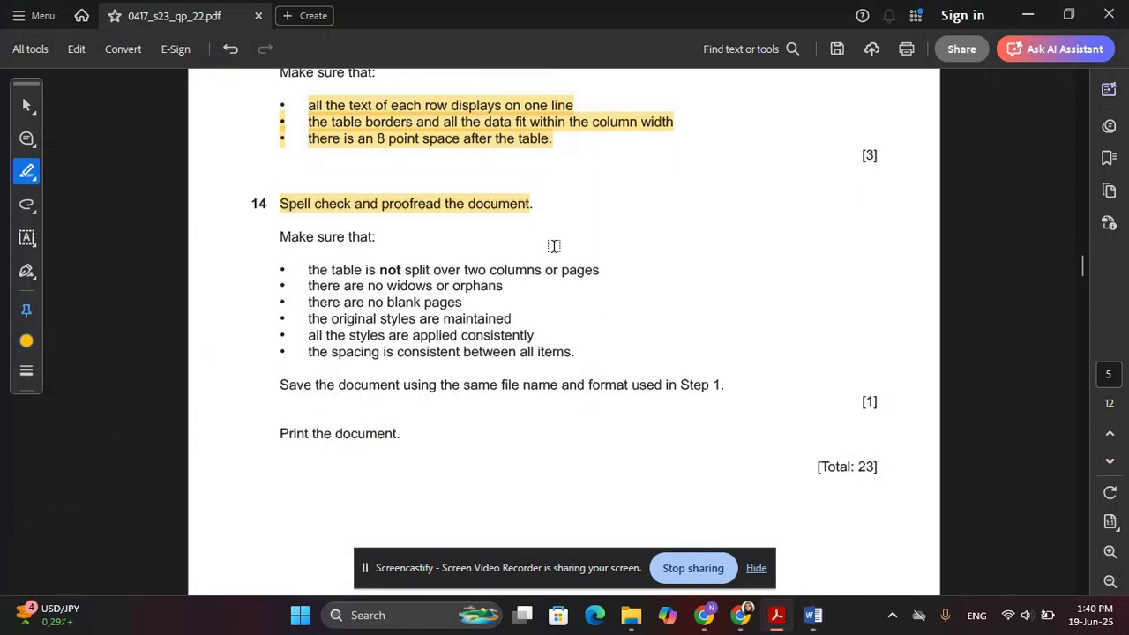
key(alt+Tab)
click(522, 304)
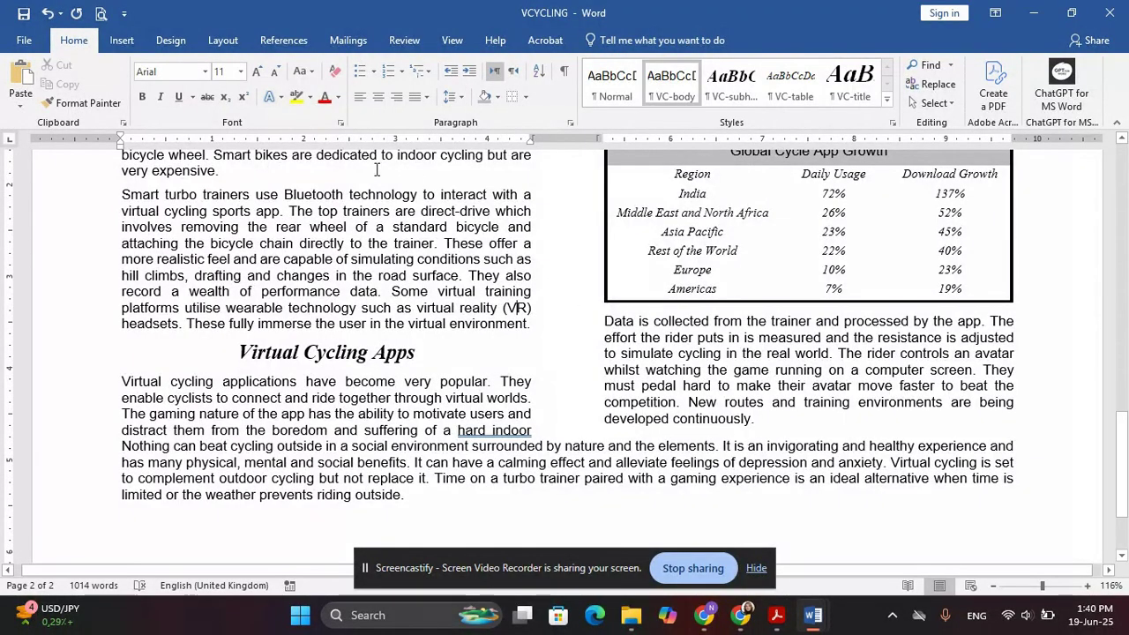
Run Spelling & Grammar, ignoring the 'hard indoor' hyphen and 'This saves' grammar flags
click(404, 39)
click(27, 92)
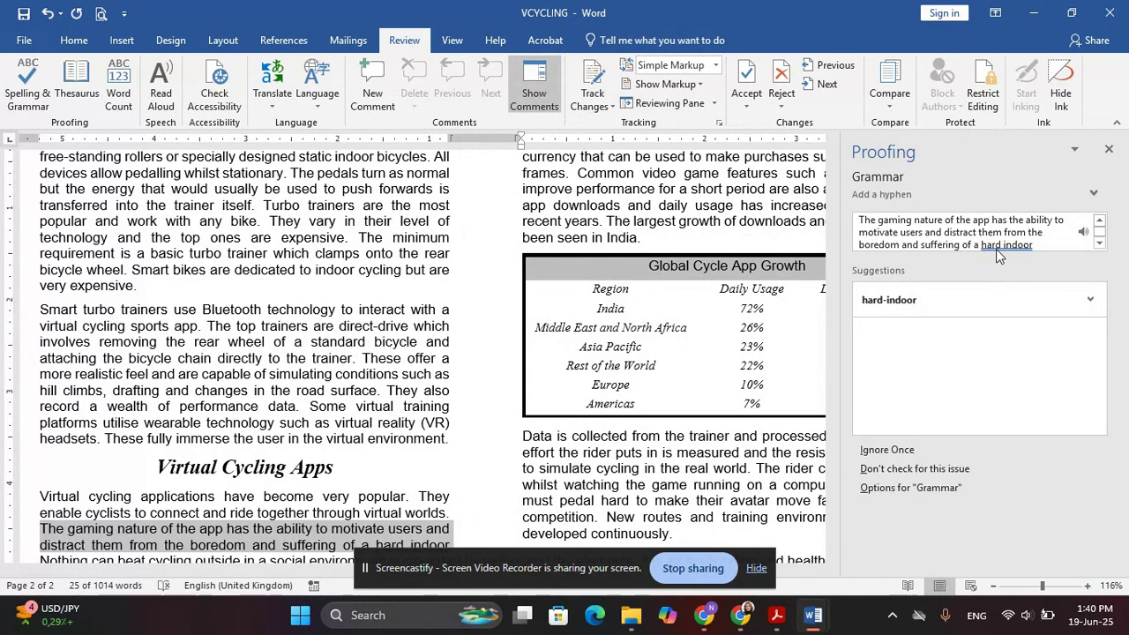
click(884, 450)
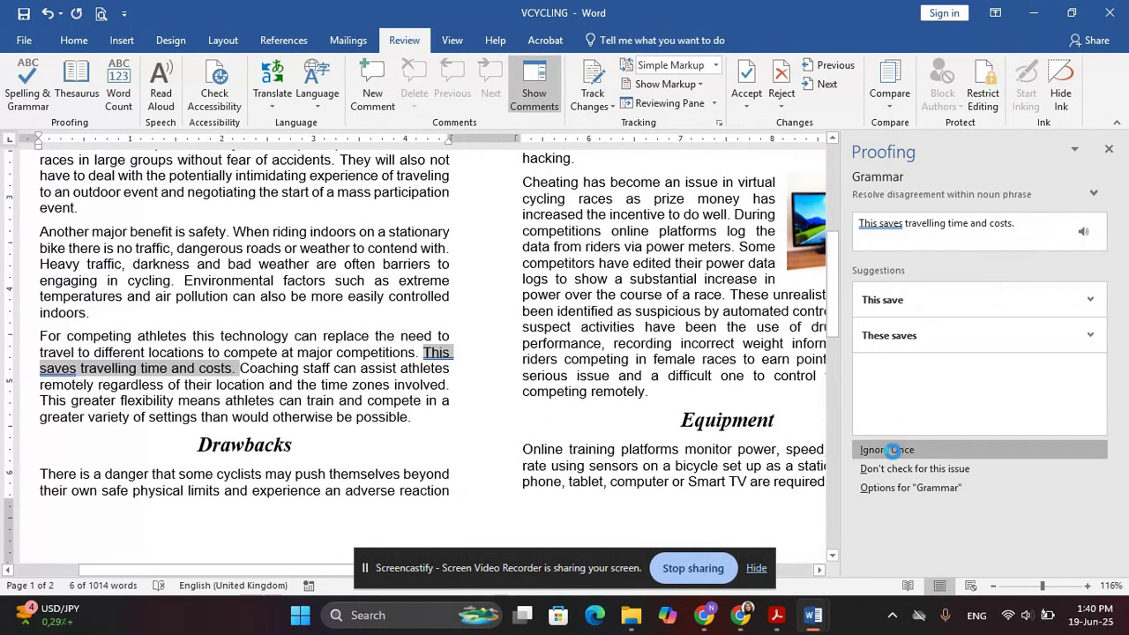
click(893, 451)
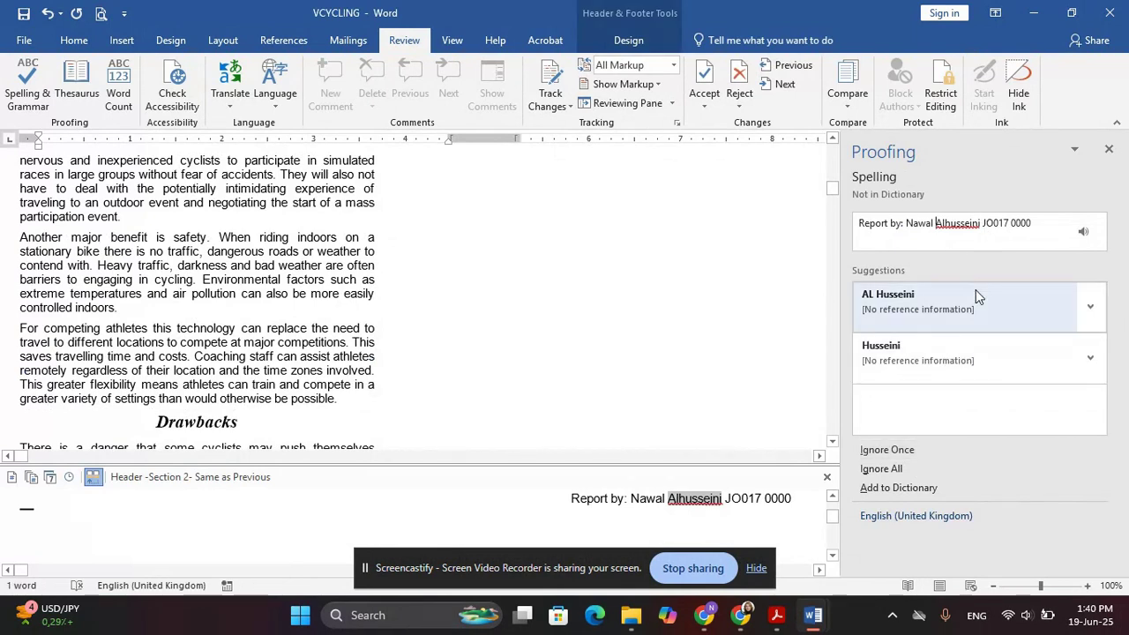
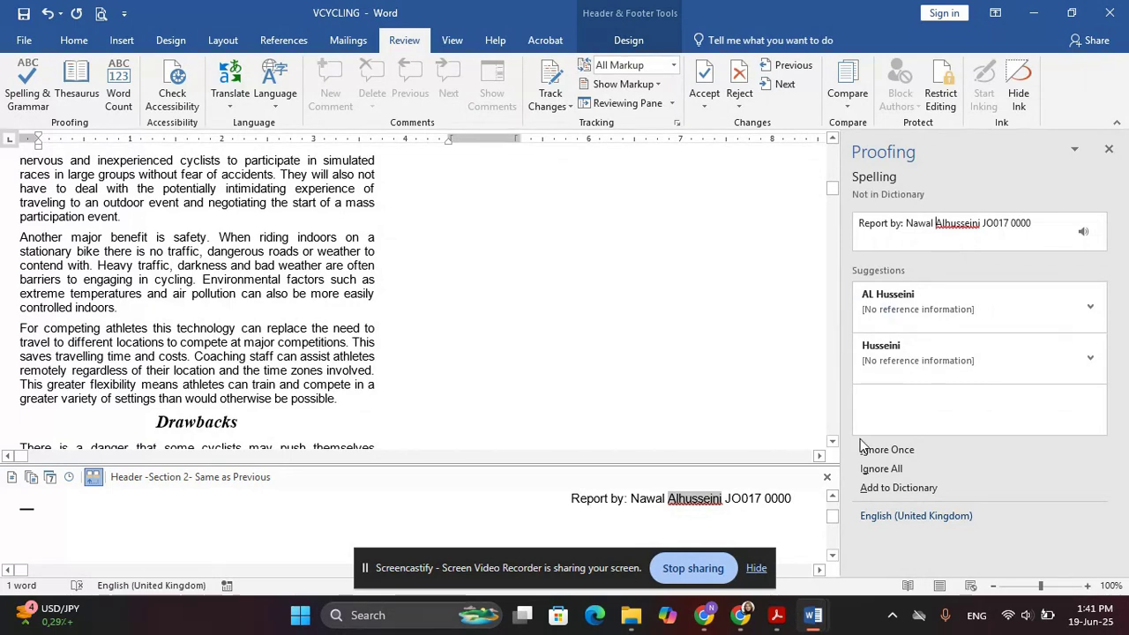
Ignore all occurrences of the flagged header surname and dismiss the spelling-check-complete message
click(876, 469)
click(581, 353)
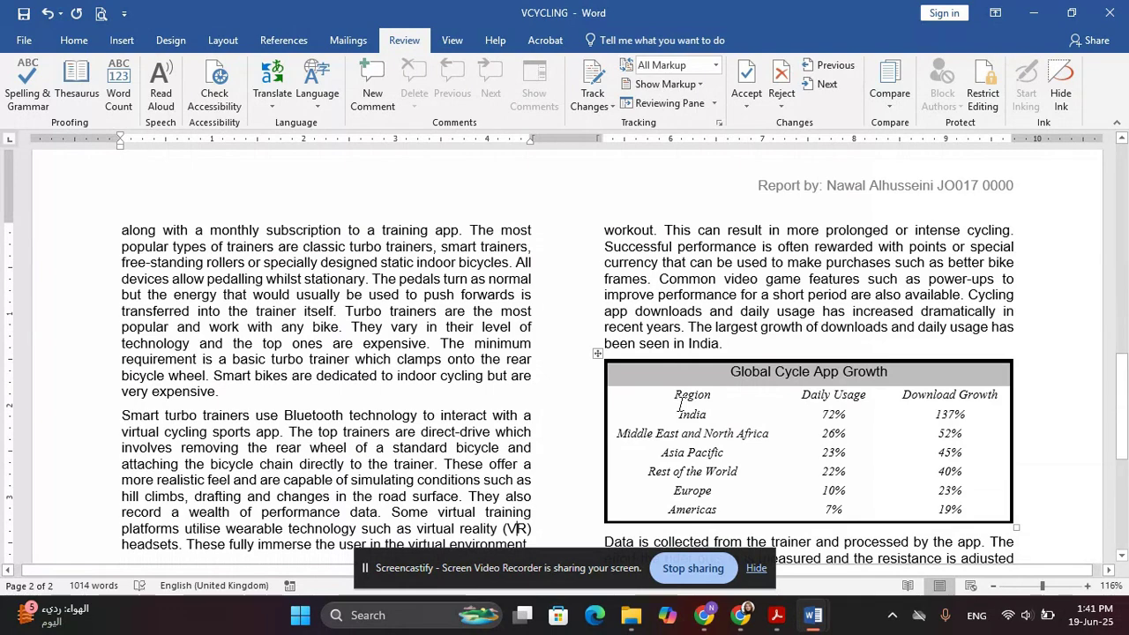
scroll(571, 318, up, 4)
scroll(571, 319, up, 10)
Highlight question 14's 'Make sure that' proofreading bullets in the exam PDF, then return to the report
key(alt+Tab)
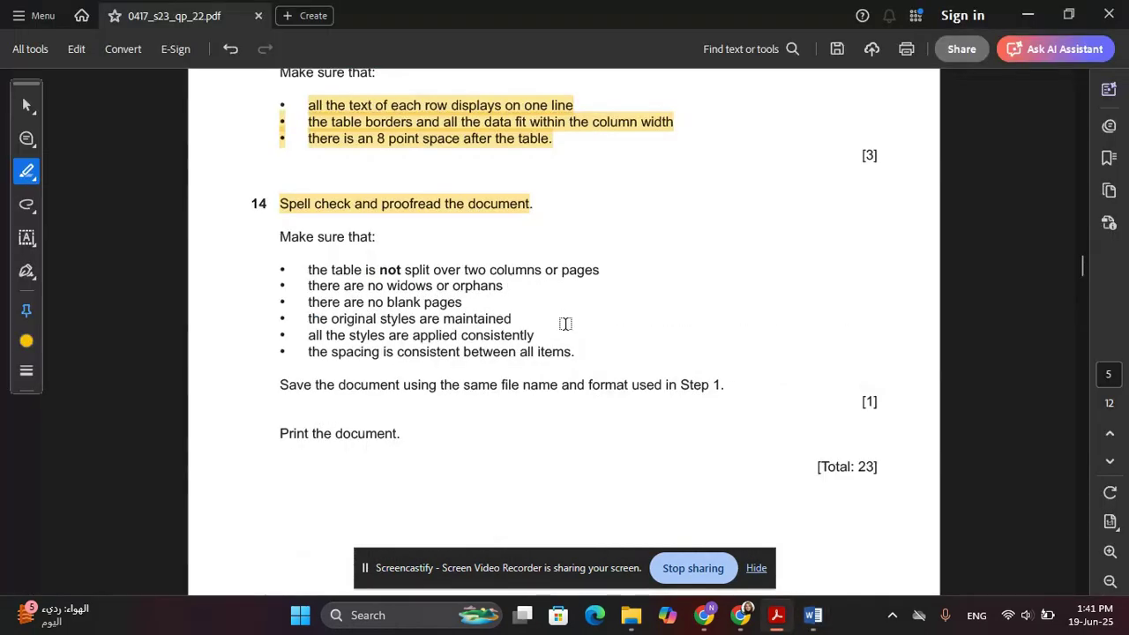
scroll(374, 301, down, 1)
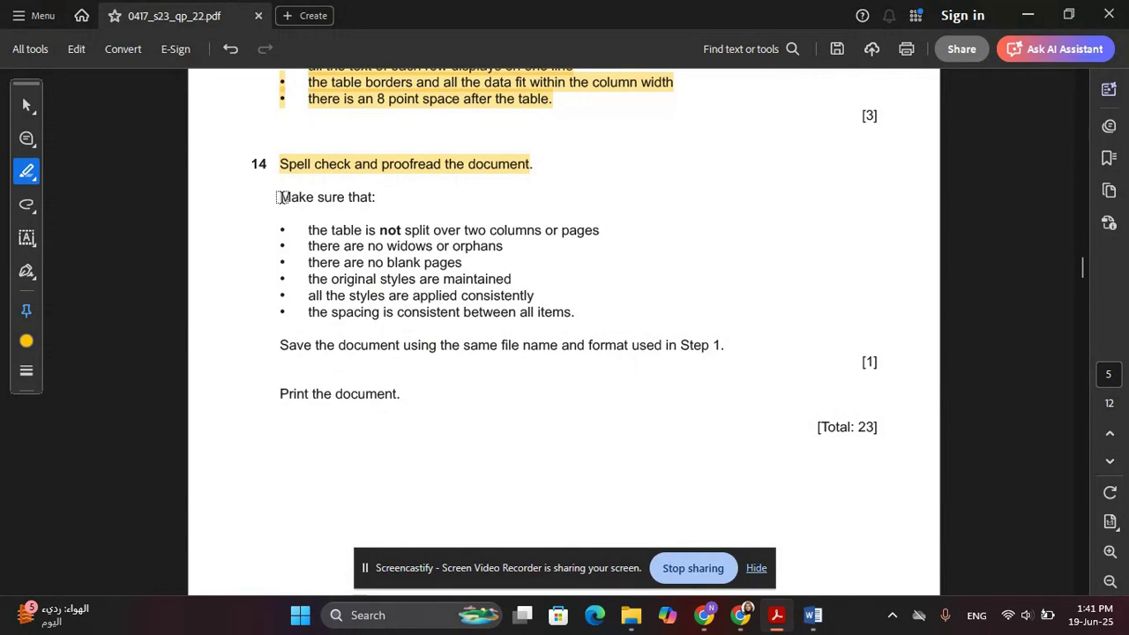
drag(280, 196, 574, 305)
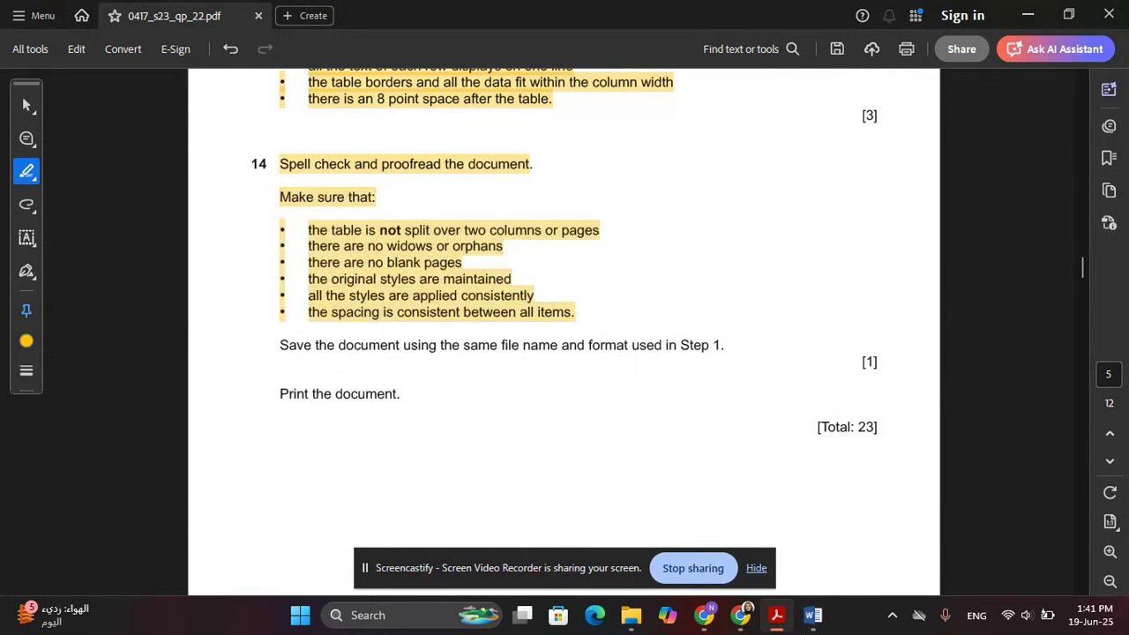
key(alt+Tab)
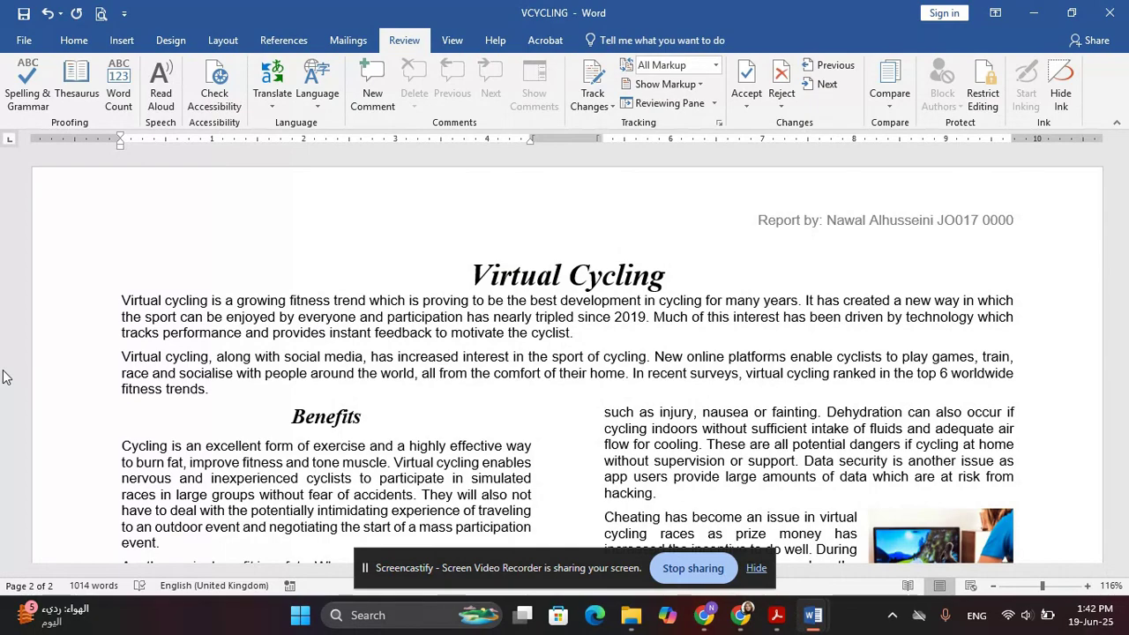
scroll(226, 420, down, 3)
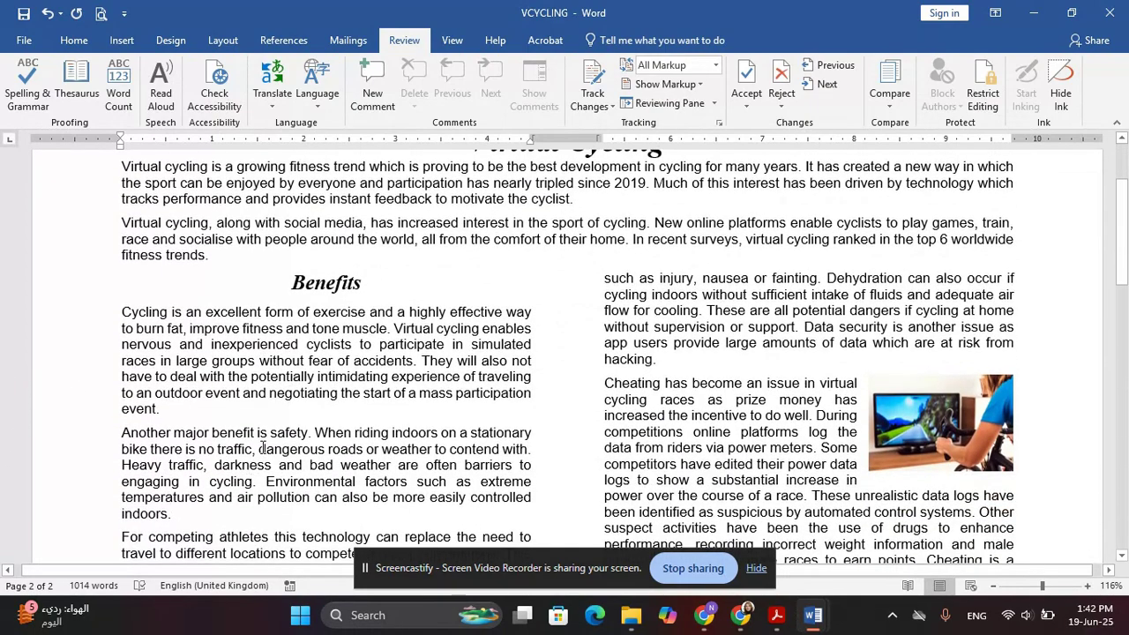
scroll(249, 468, down, 3)
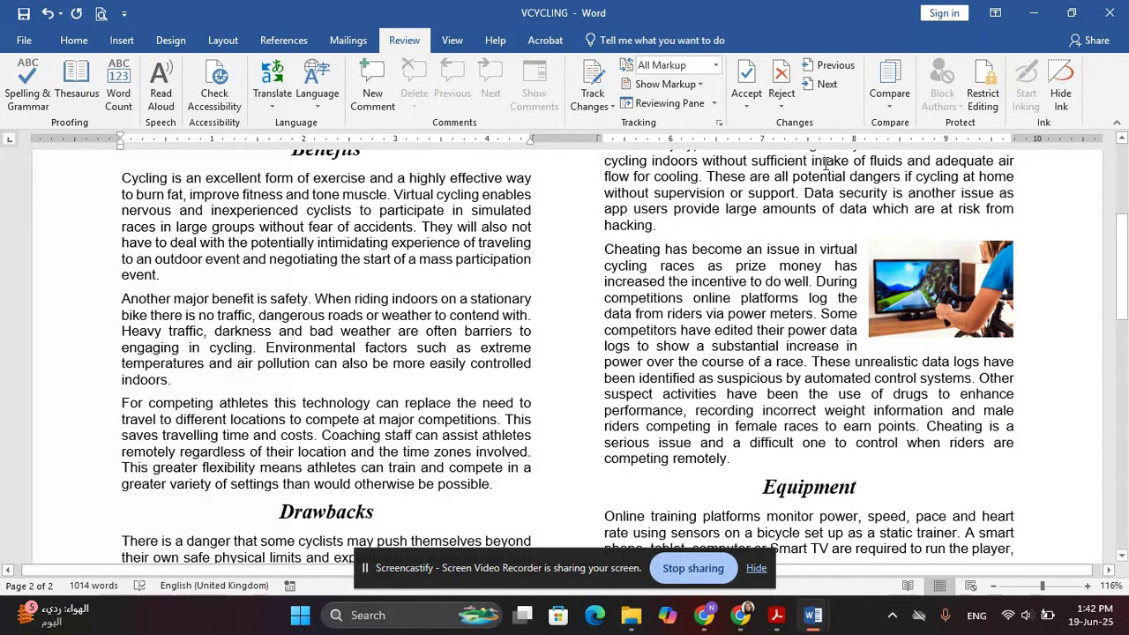
scroll(738, 219, down, 1)
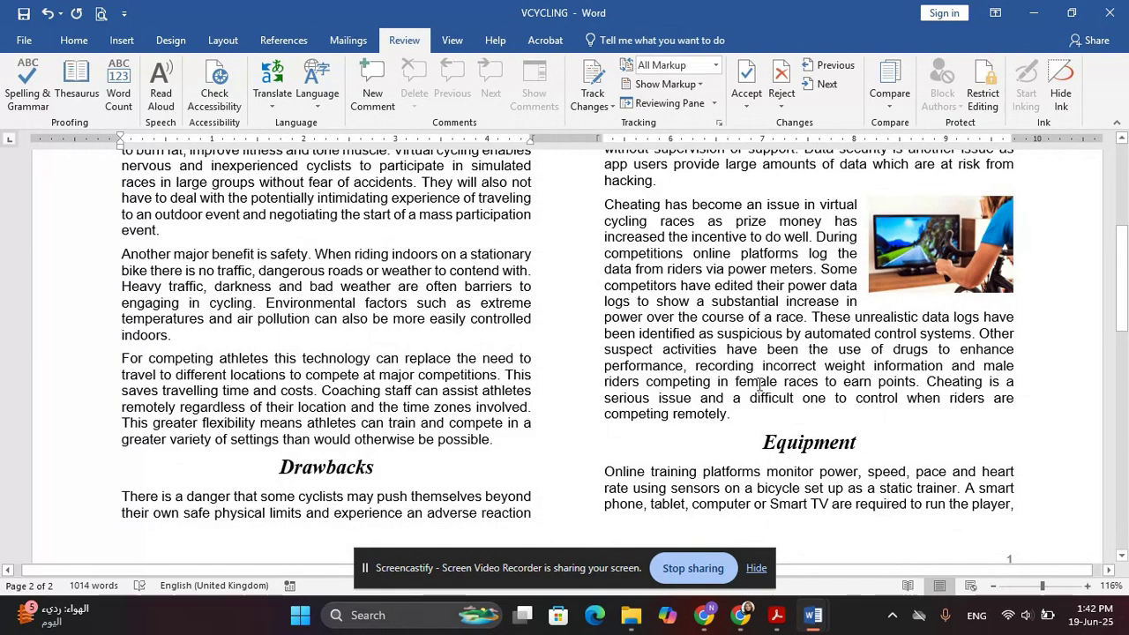
scroll(750, 369, up, 5)
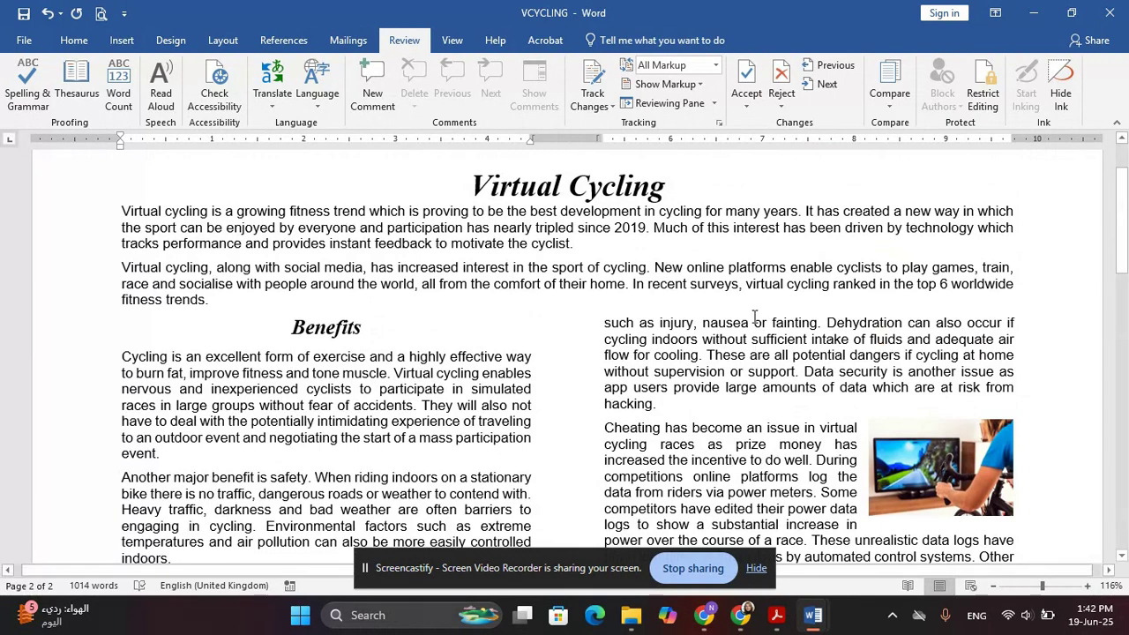
scroll(374, 288, down, 3)
scroll(374, 289, down, 6)
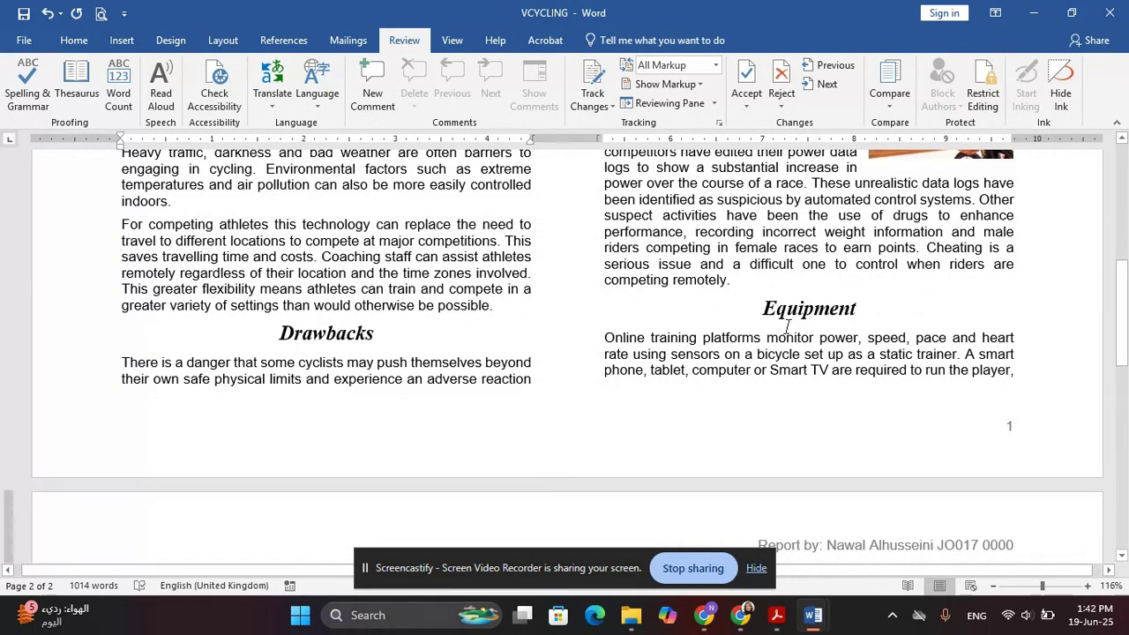
scroll(827, 338, down, 10)
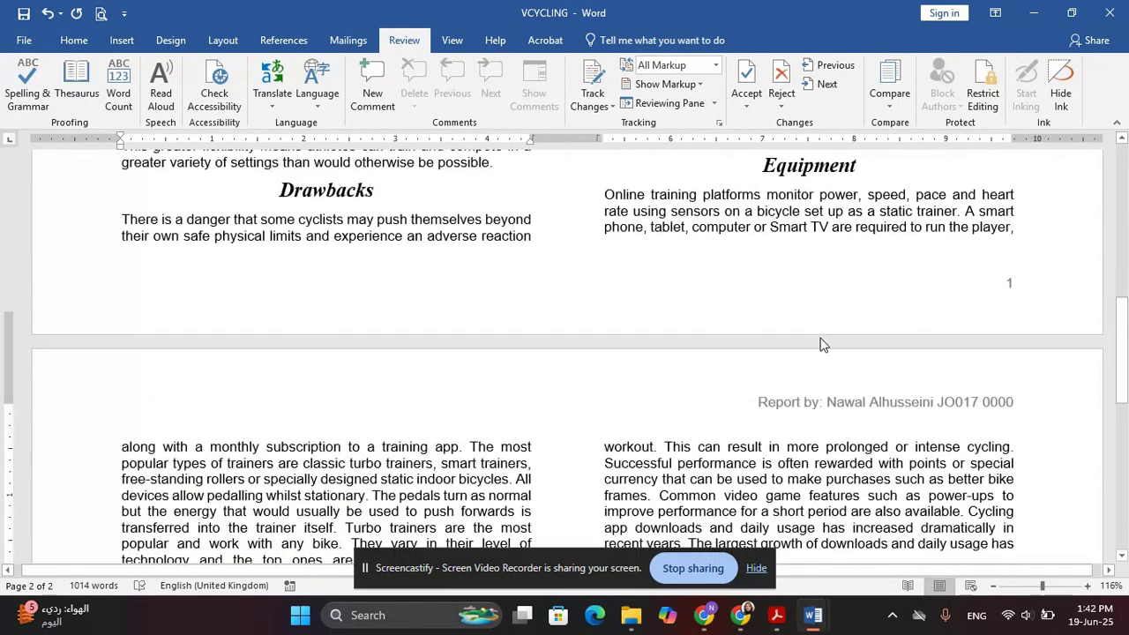
scroll(366, 234, down, 4)
scroll(353, 264, up, 2)
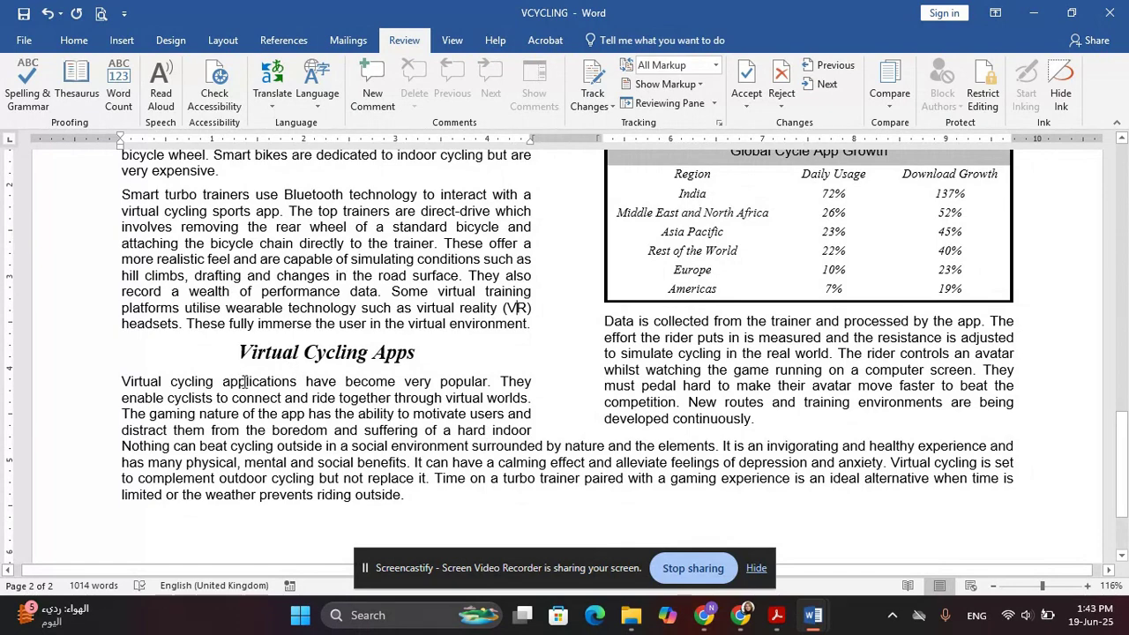
scroll(674, 364, up, 4)
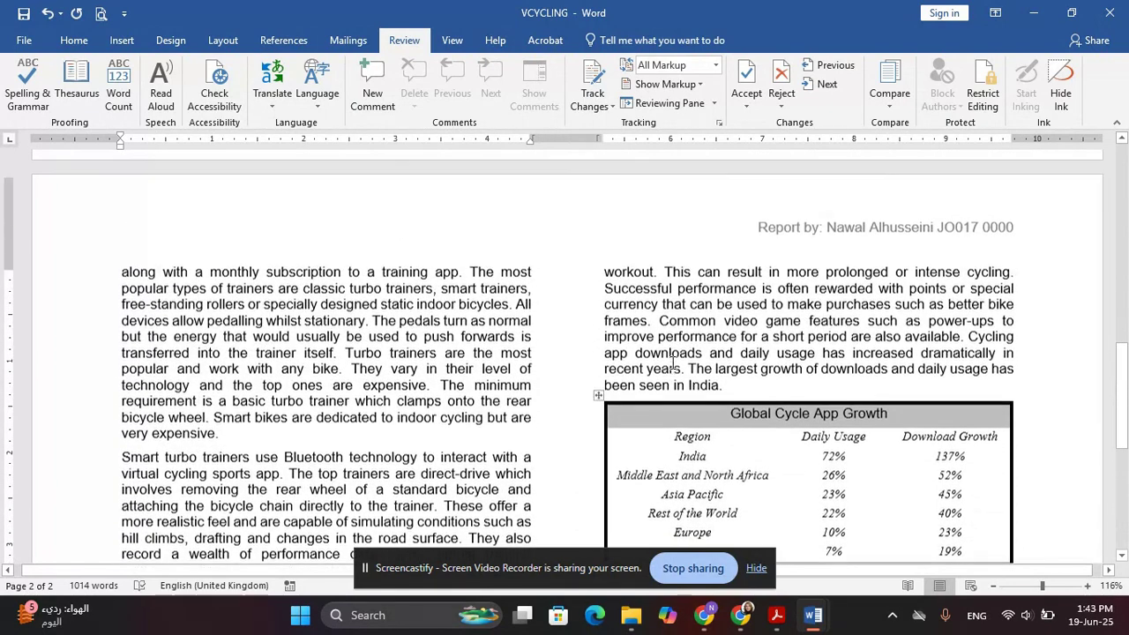
scroll(656, 437, down, 3)
scroll(688, 455, down, 1)
scroll(697, 458, up, 3)
scroll(710, 462, down, 15)
scroll(714, 460, up, 3)
scroll(715, 458, up, 3)
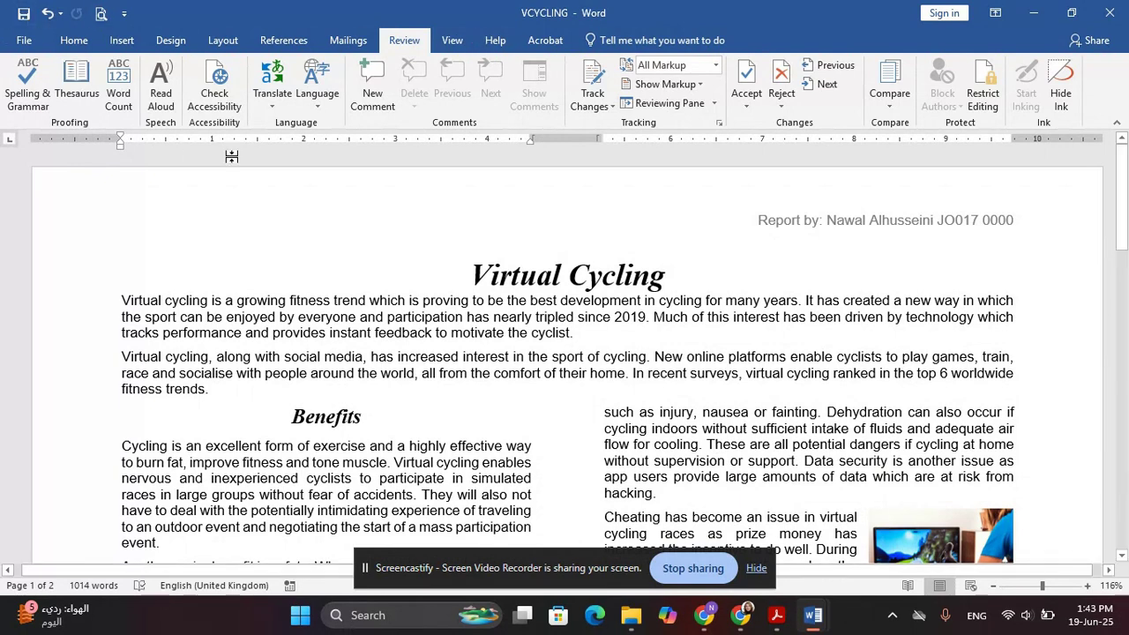
Preview the report for printing and scroll to page 2 with the Global Cycle App Growth table
click(24, 39)
click(27, 316)
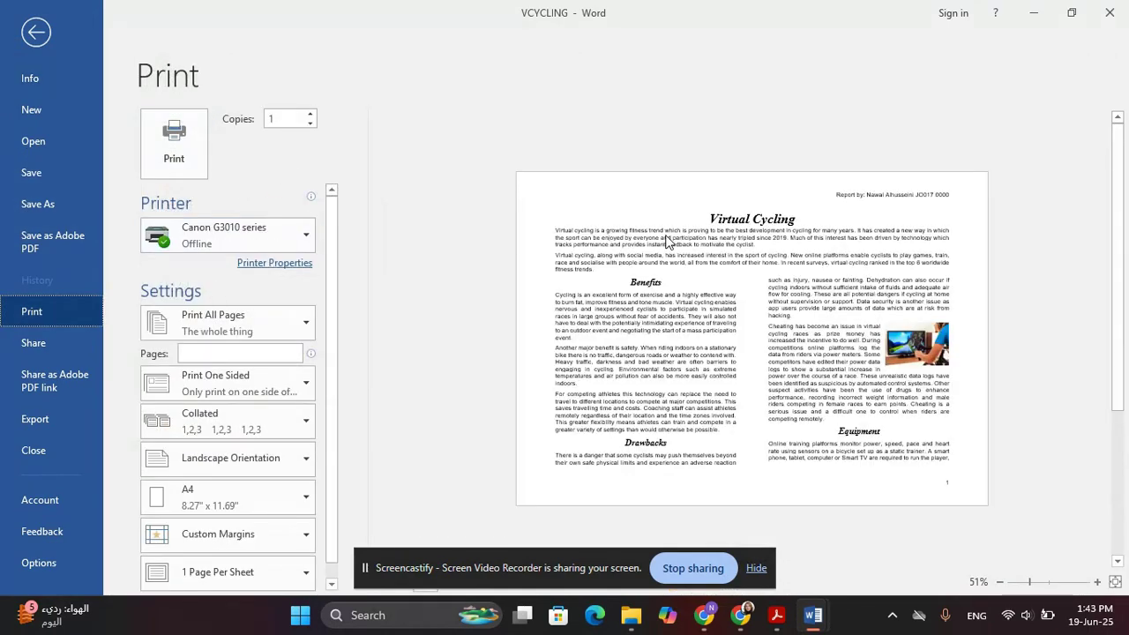
scroll(876, 261, down, 2)
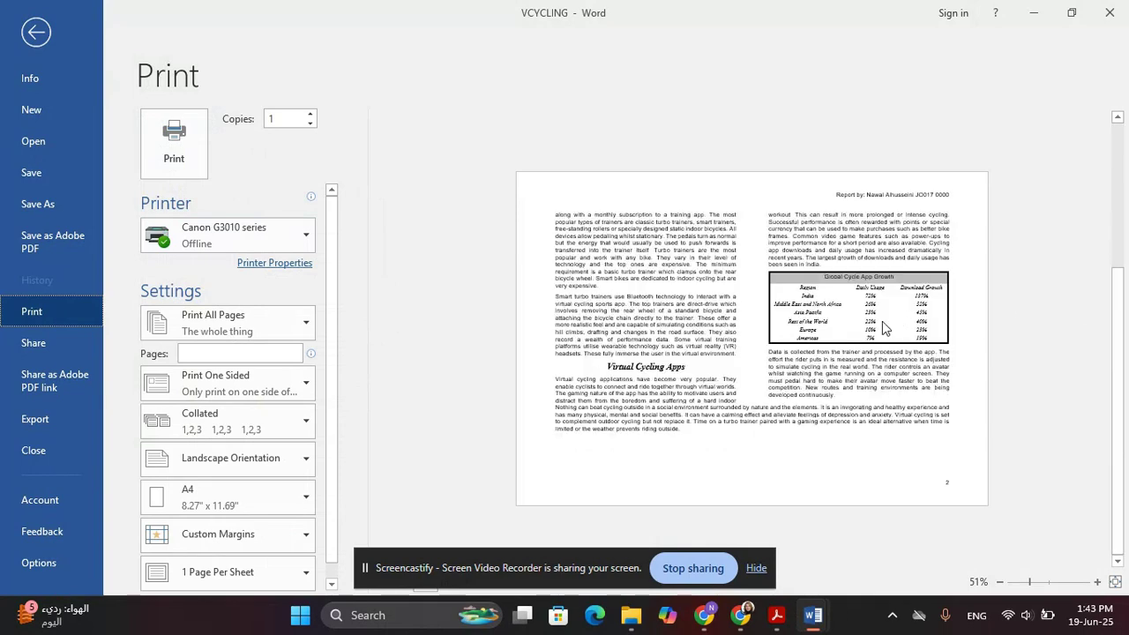